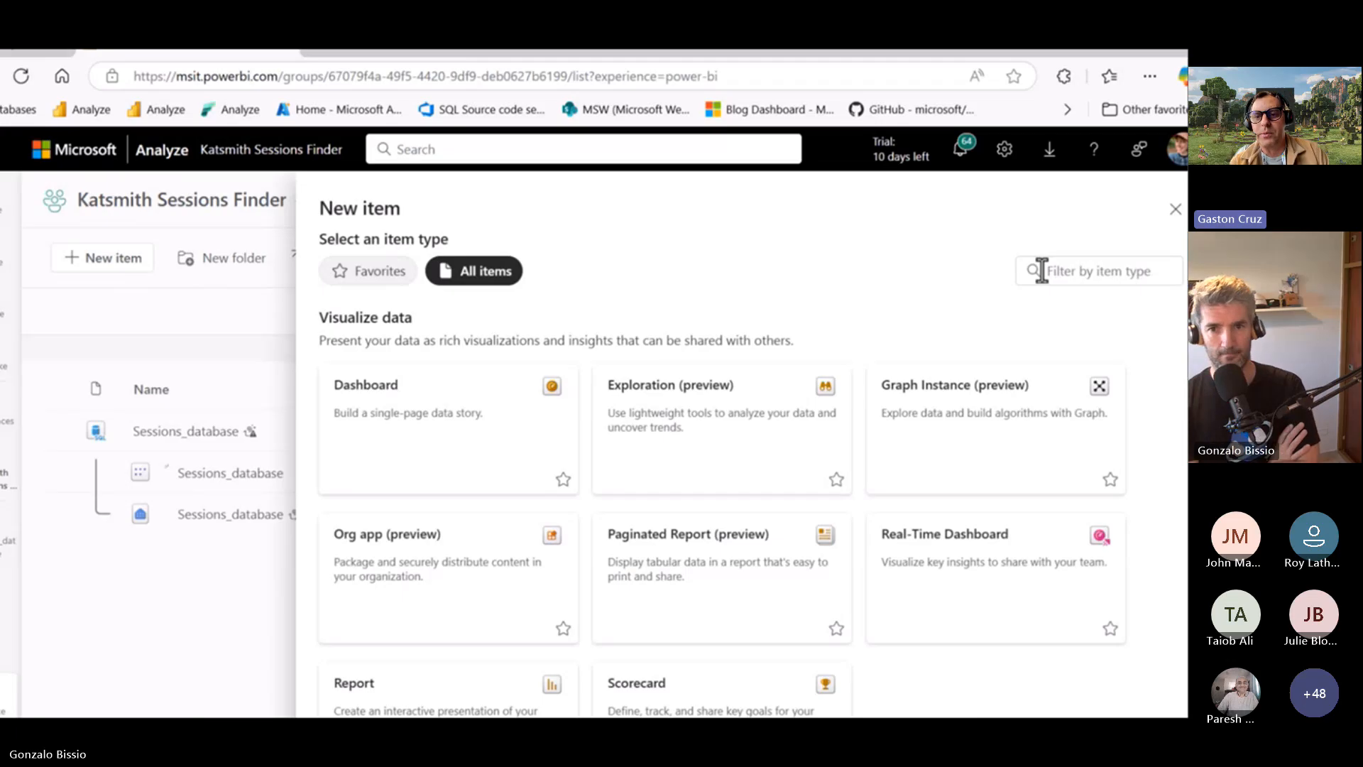
click(1041, 269)
text(data)
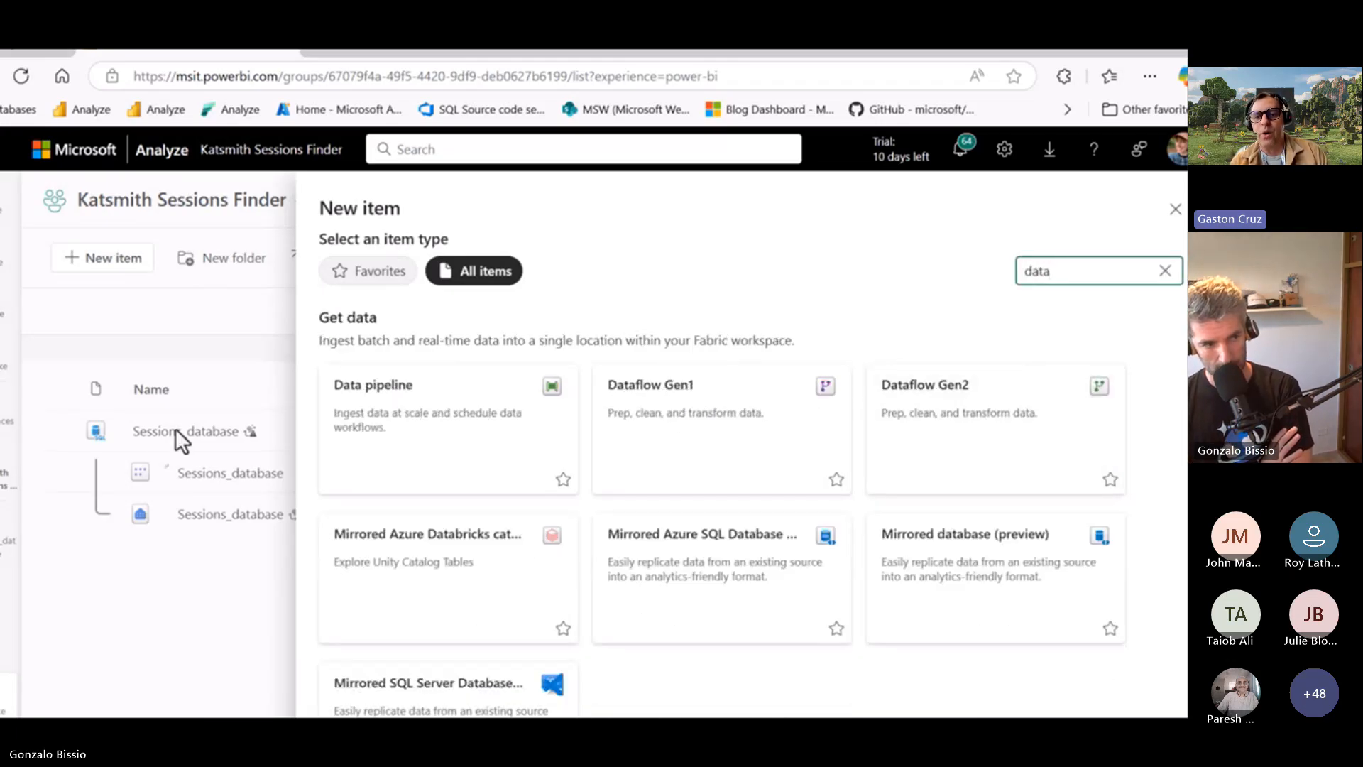
click(158, 566)
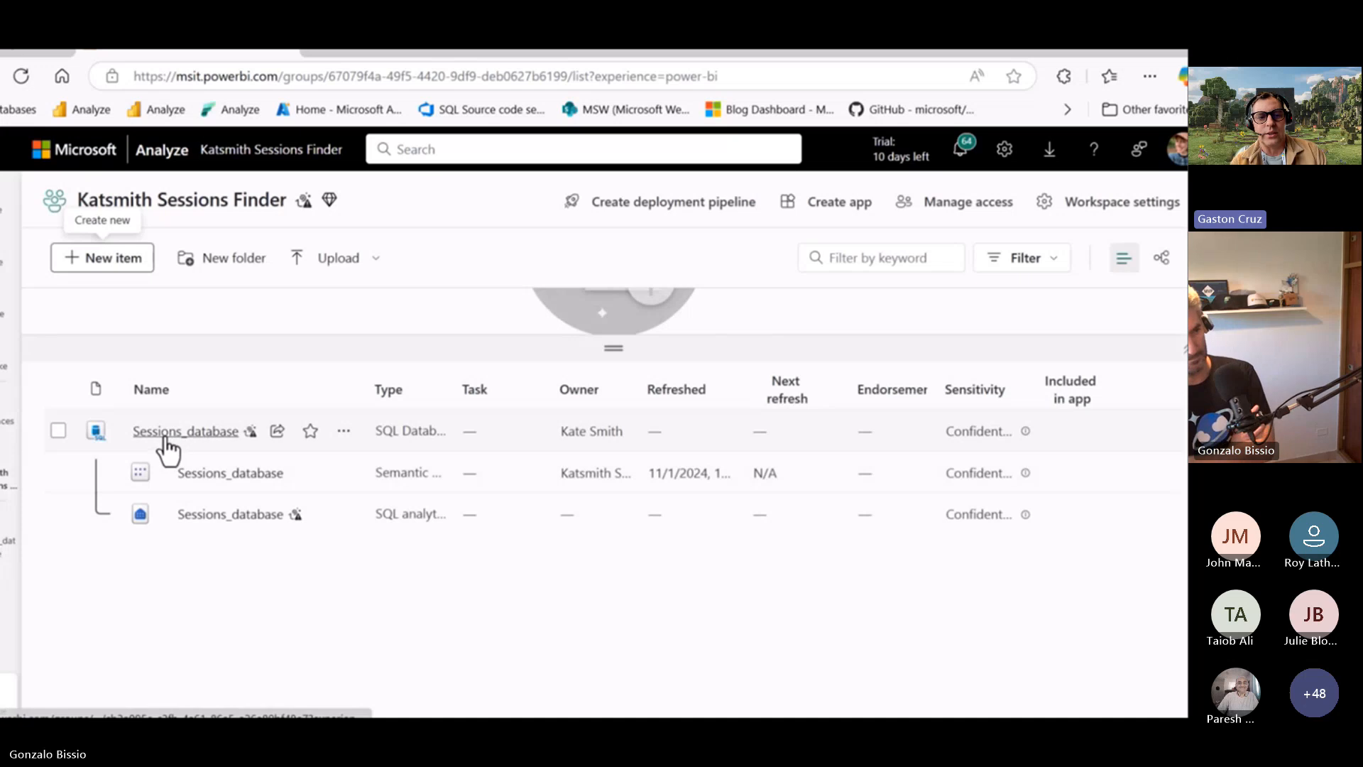
Step: Open the Sessions_database SQL database and create a new Dataflow Gen2 from it
click(165, 434)
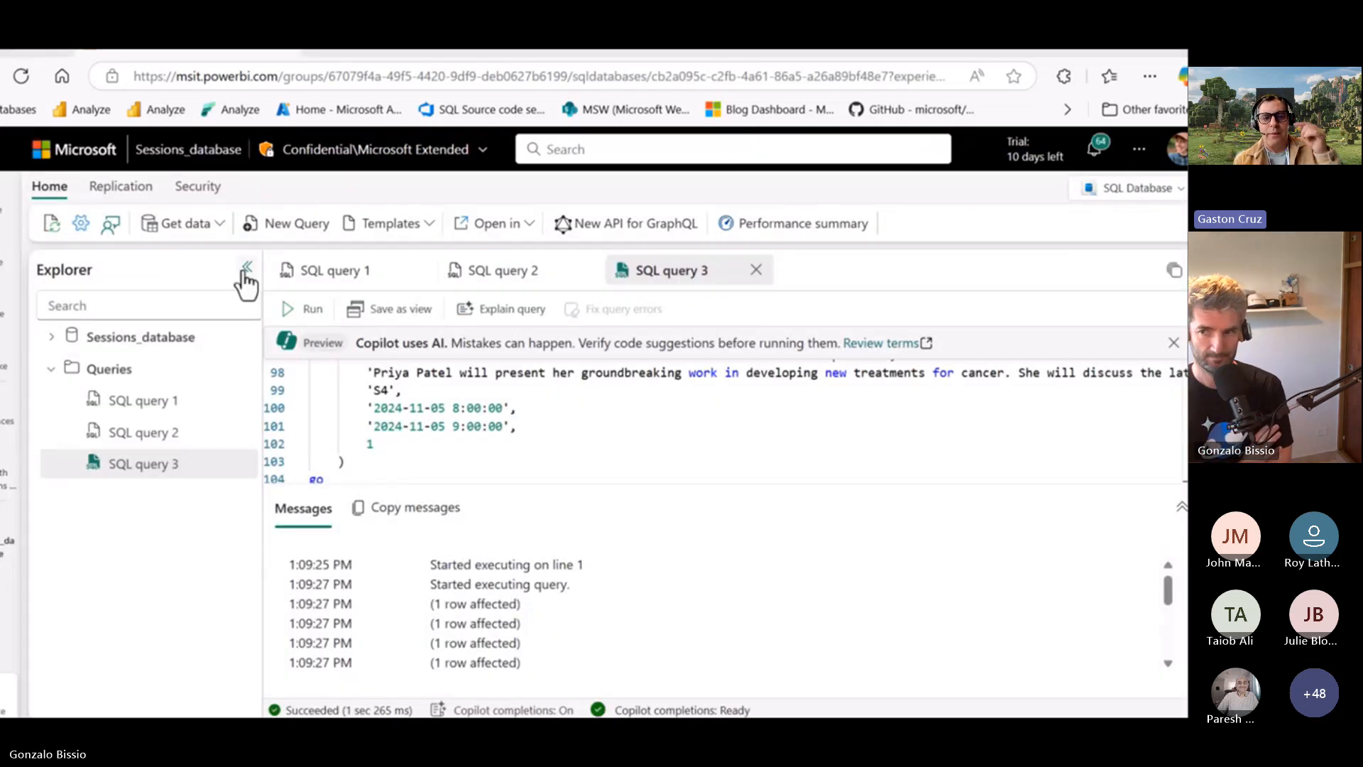
click(247, 277)
click(160, 236)
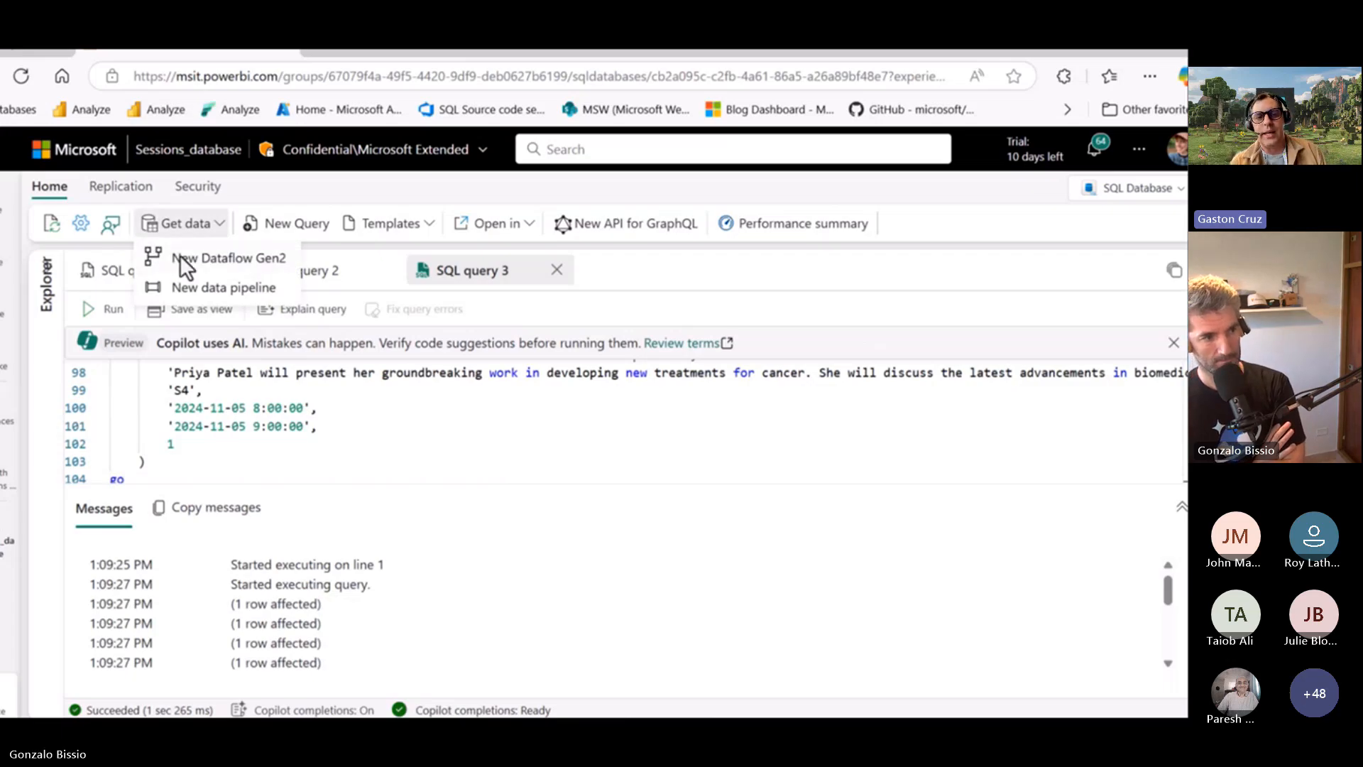
click(180, 257)
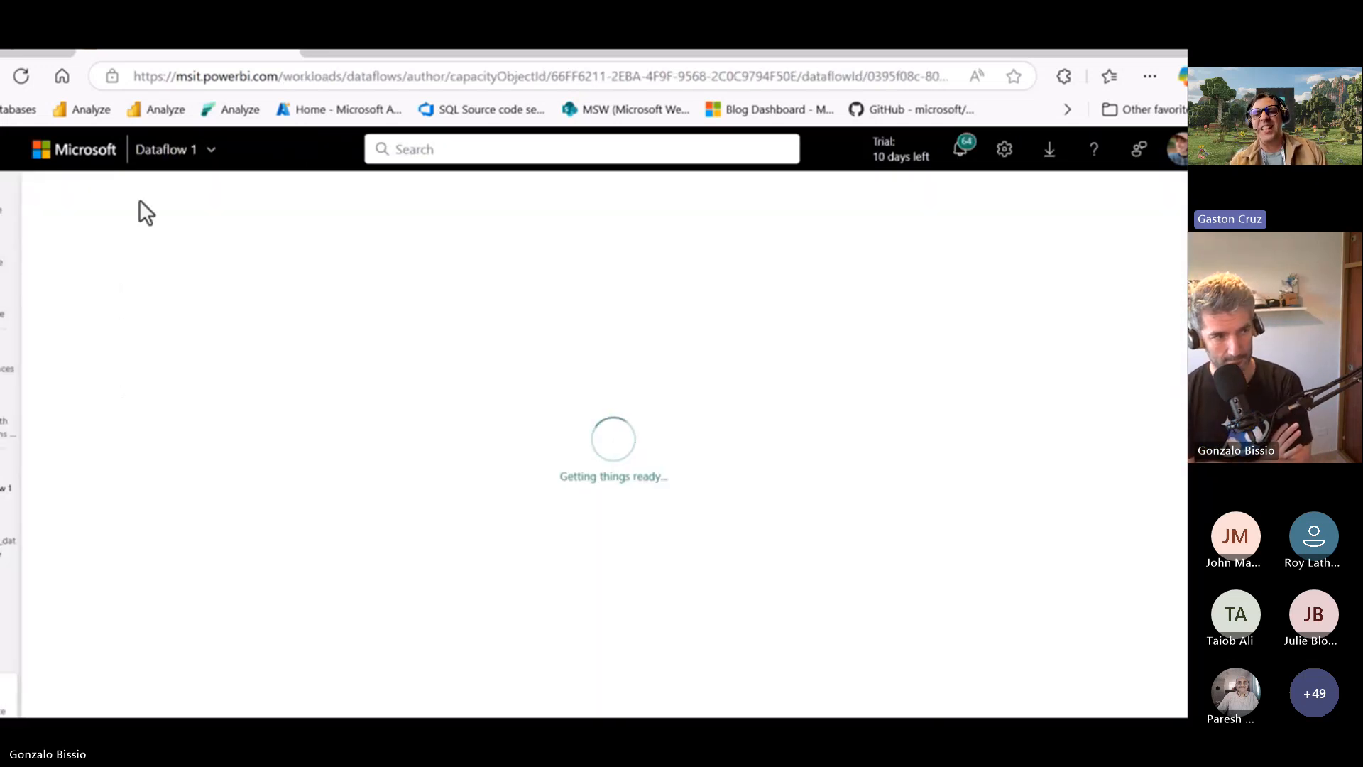
Step: Rename the new dataflow as Import Speaker Profiles
click(170, 160)
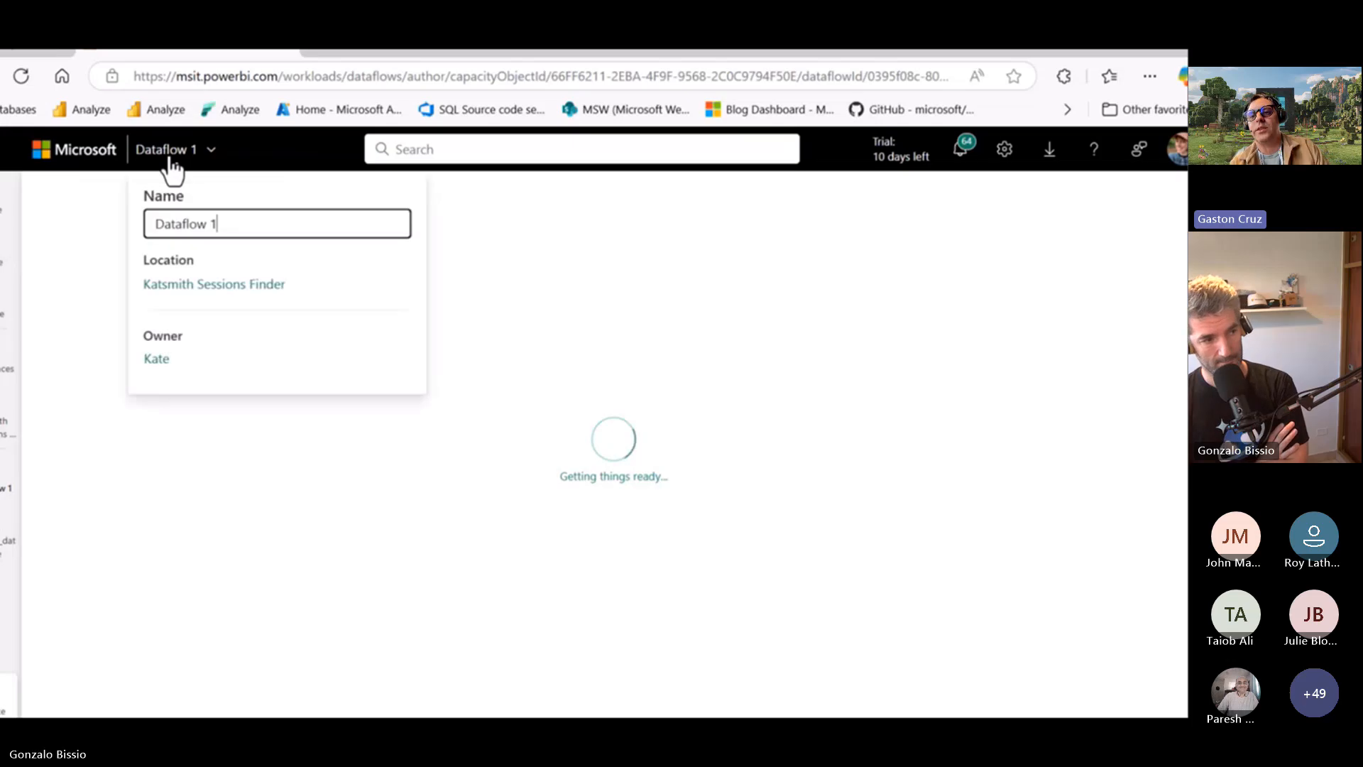
key(ctrl+a)
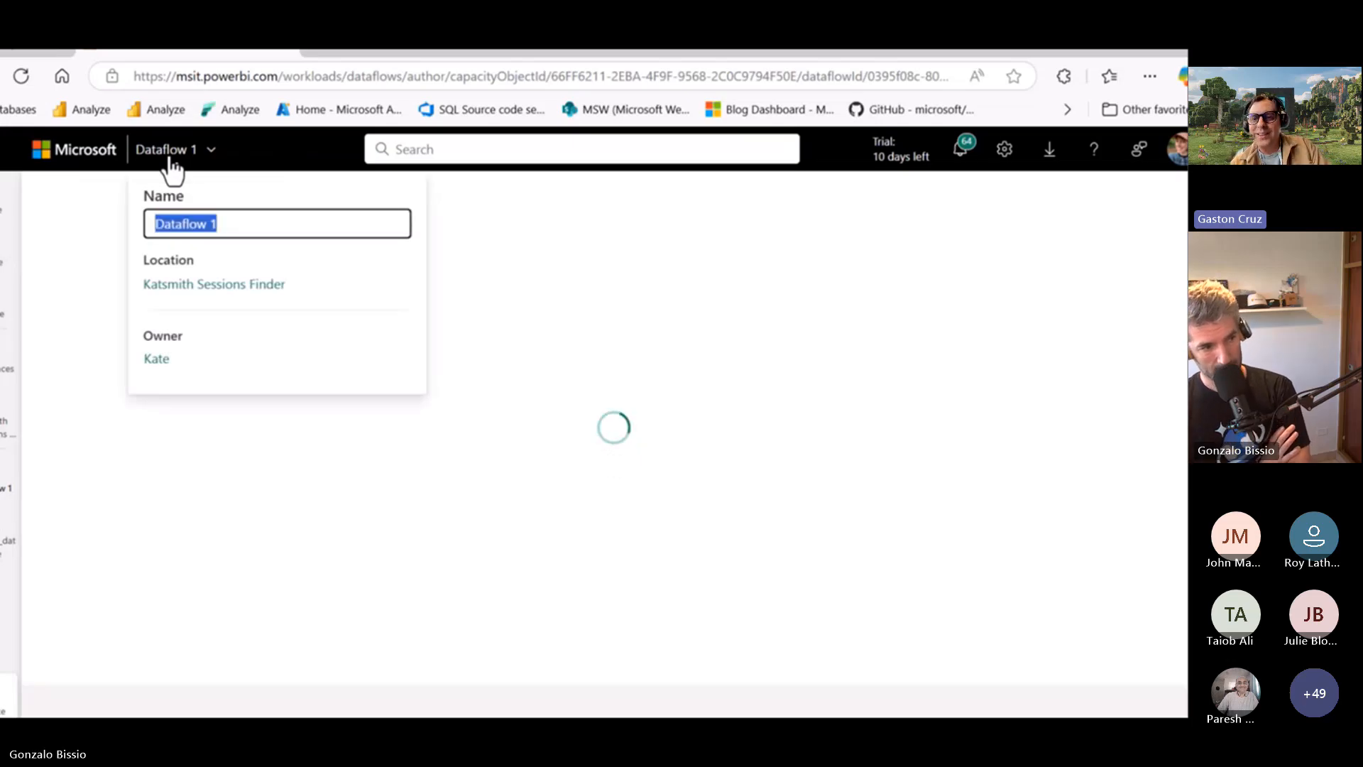
text(I)
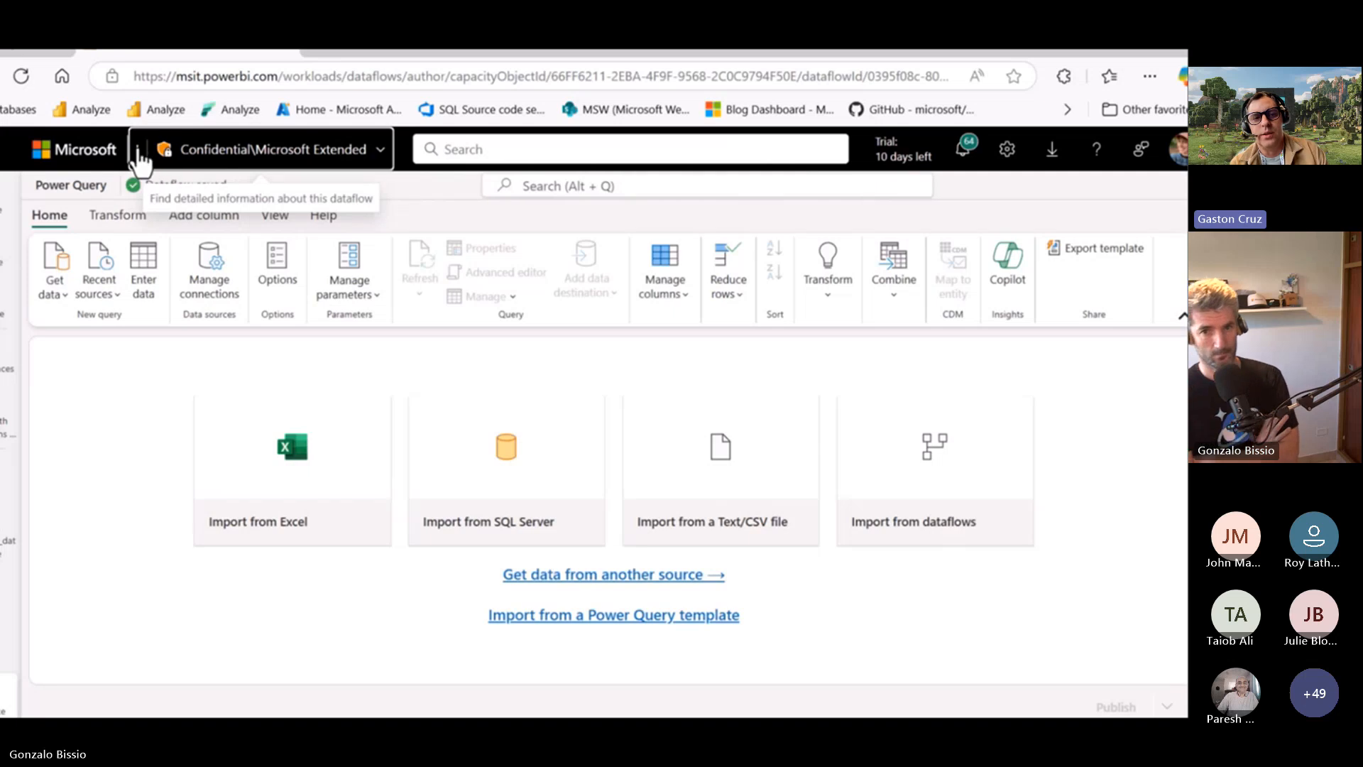
click(138, 152)
text(mp)
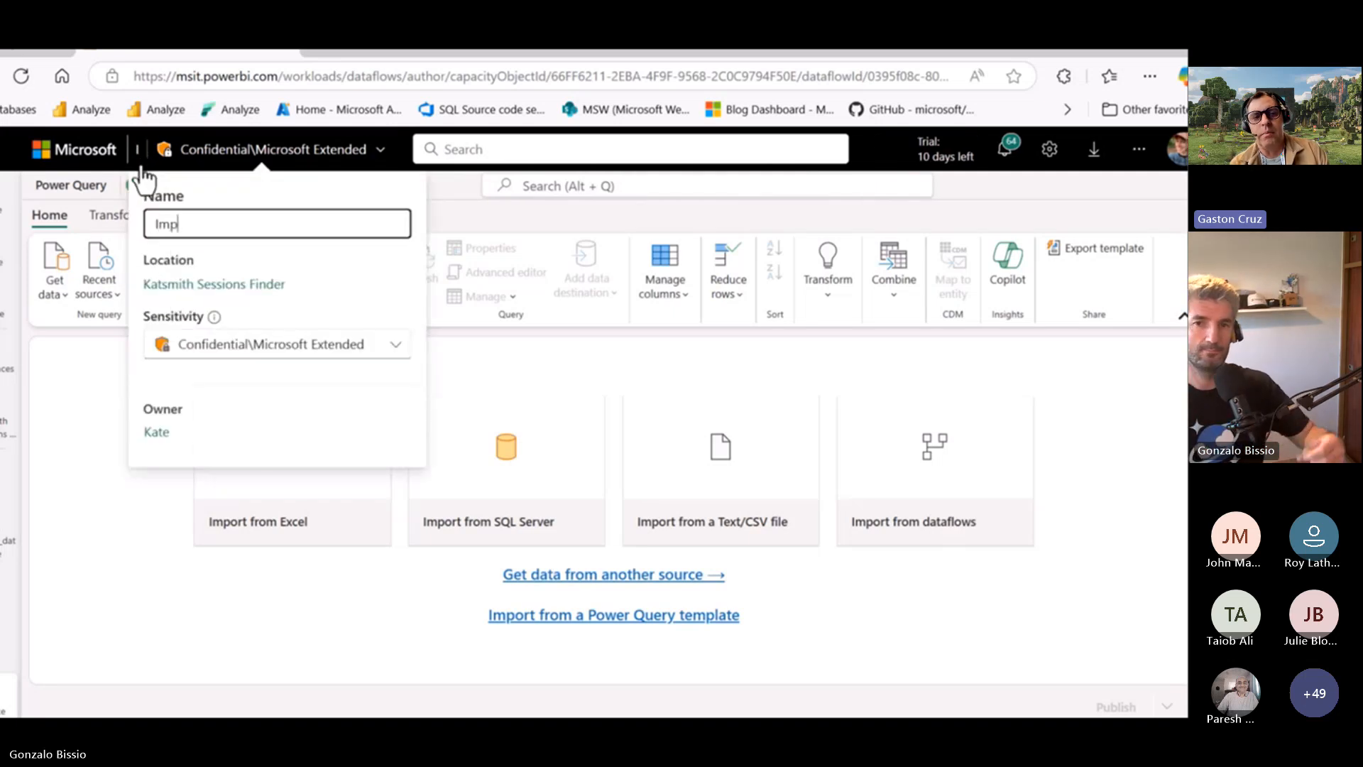
text(ort Spea)
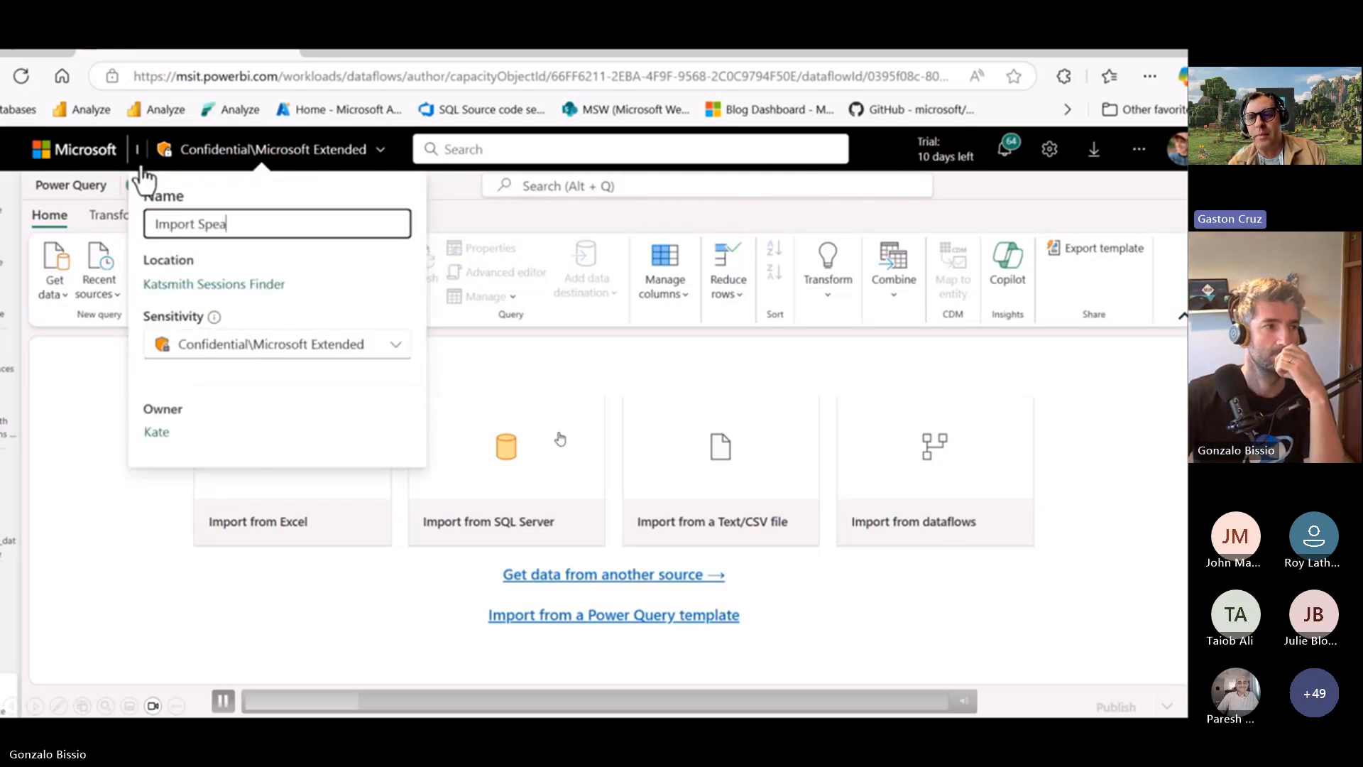
text(ker Profiles)
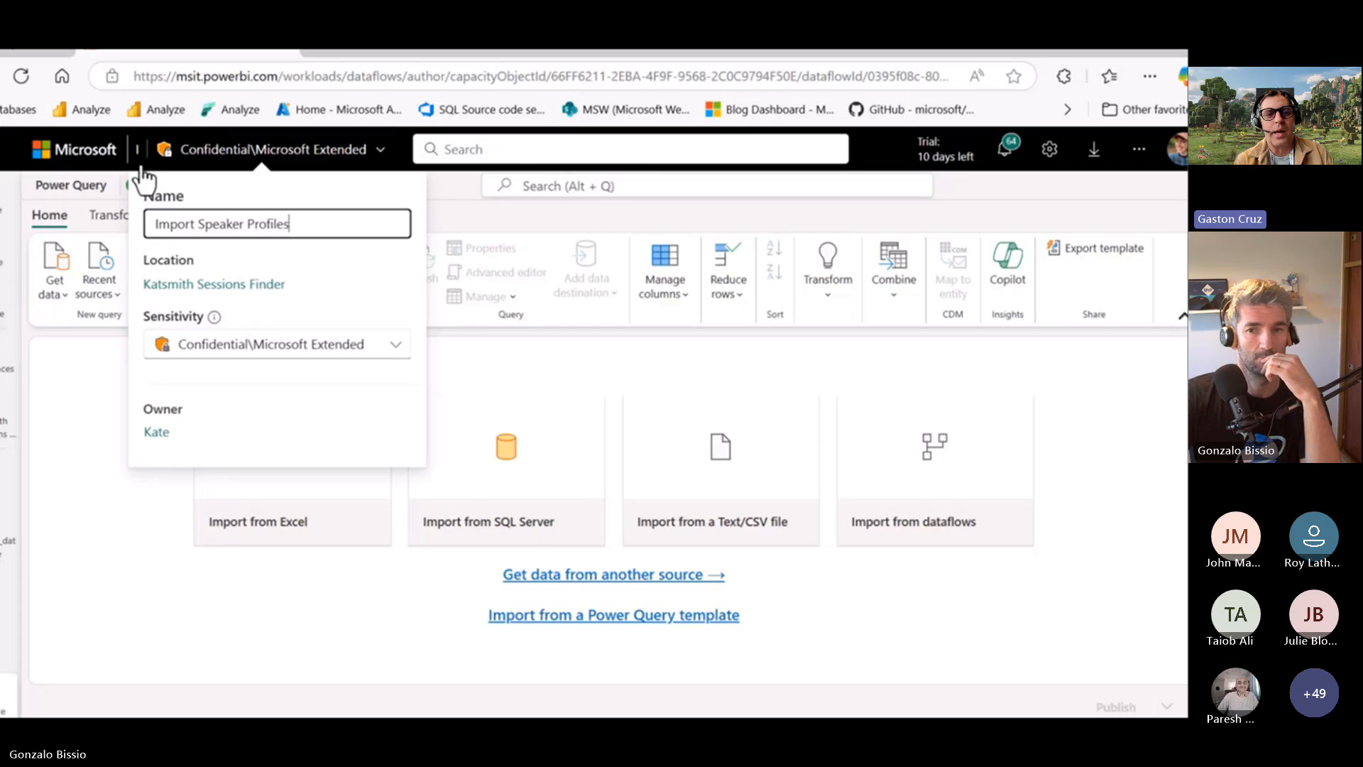
key(Return)
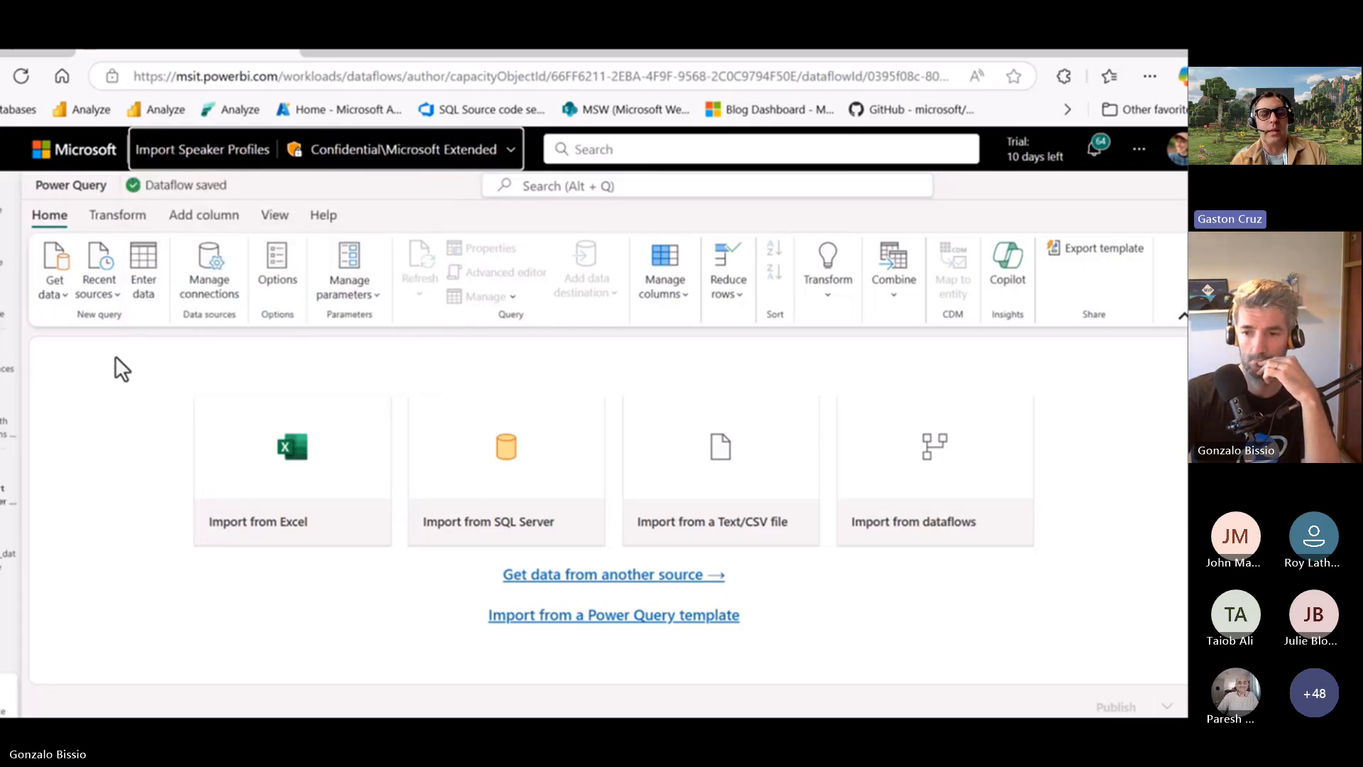
Step: Upload speaker_profiles.csv as the dataflow's data source and create the query from it with the default connection and preview settings
click(67, 294)
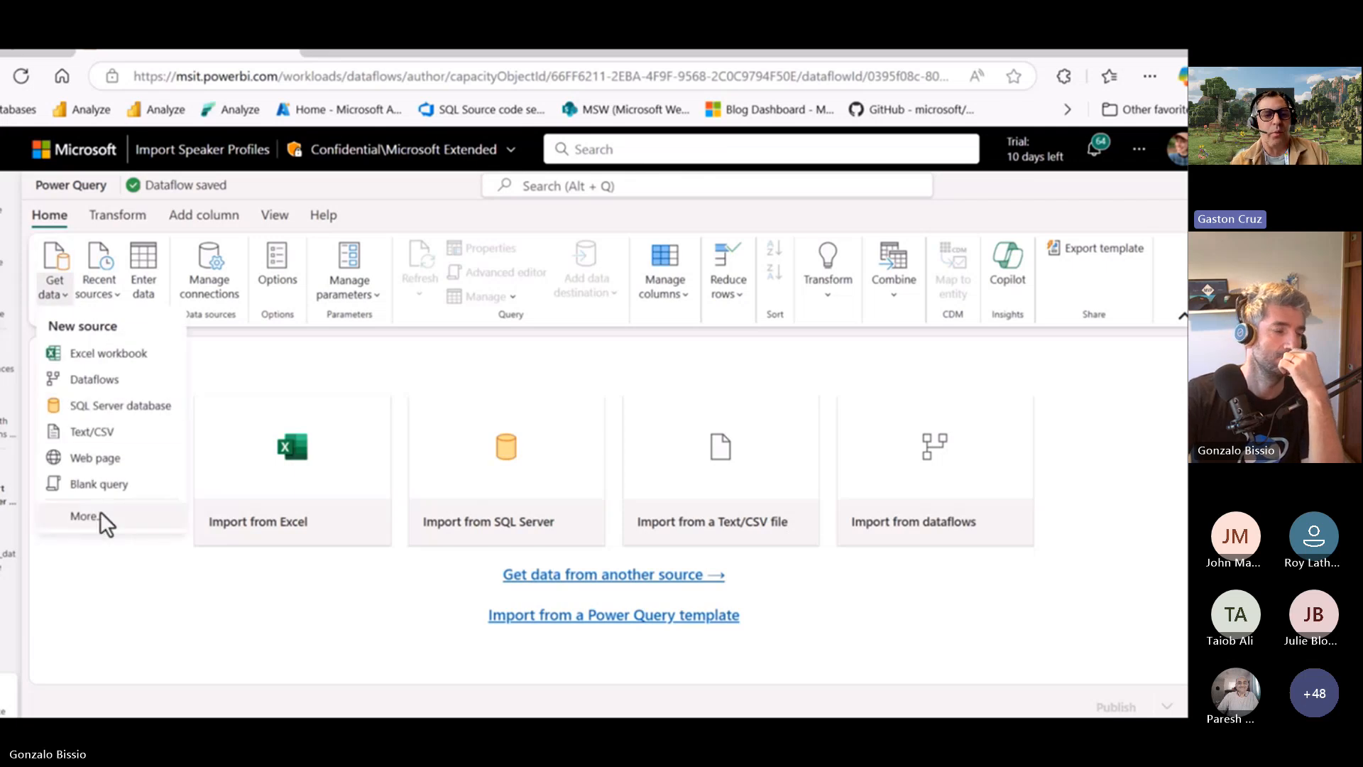
click(100, 511)
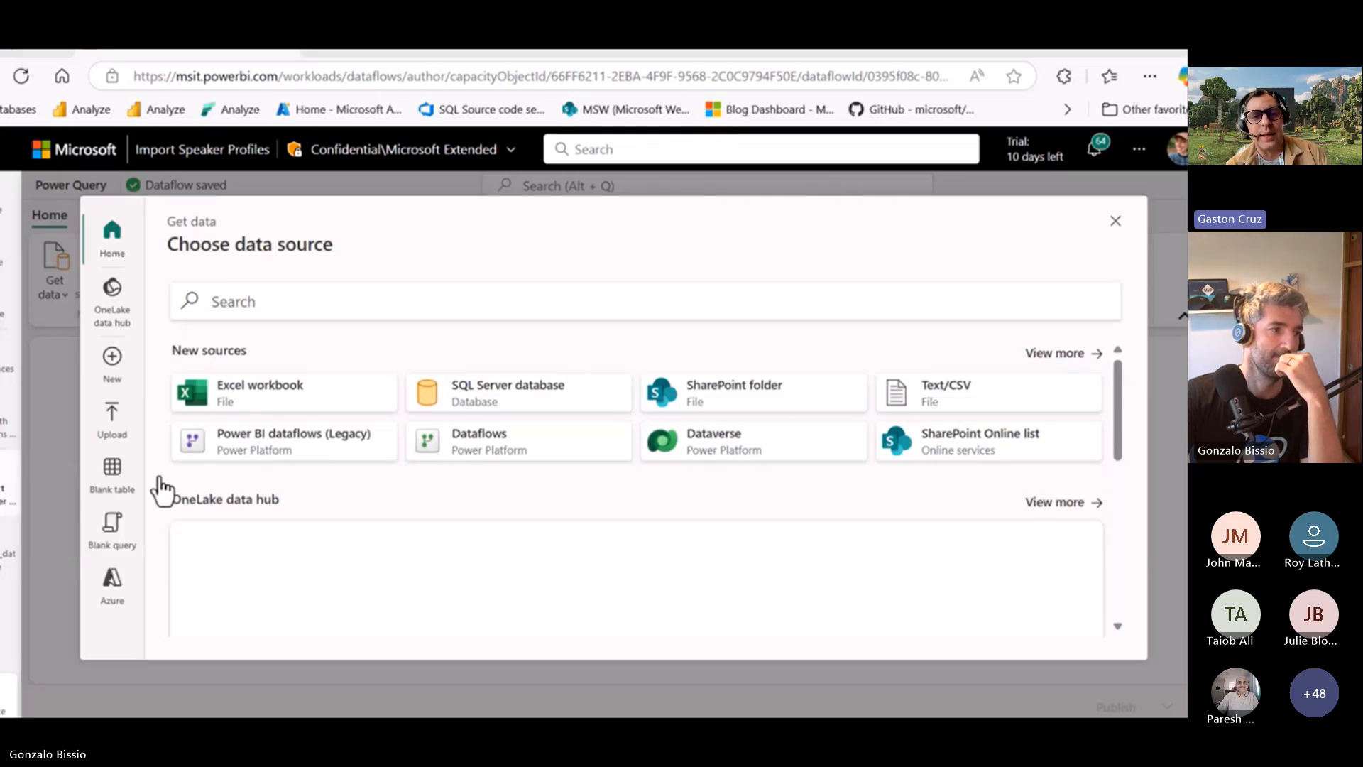
scroll(310, 402, down, 5)
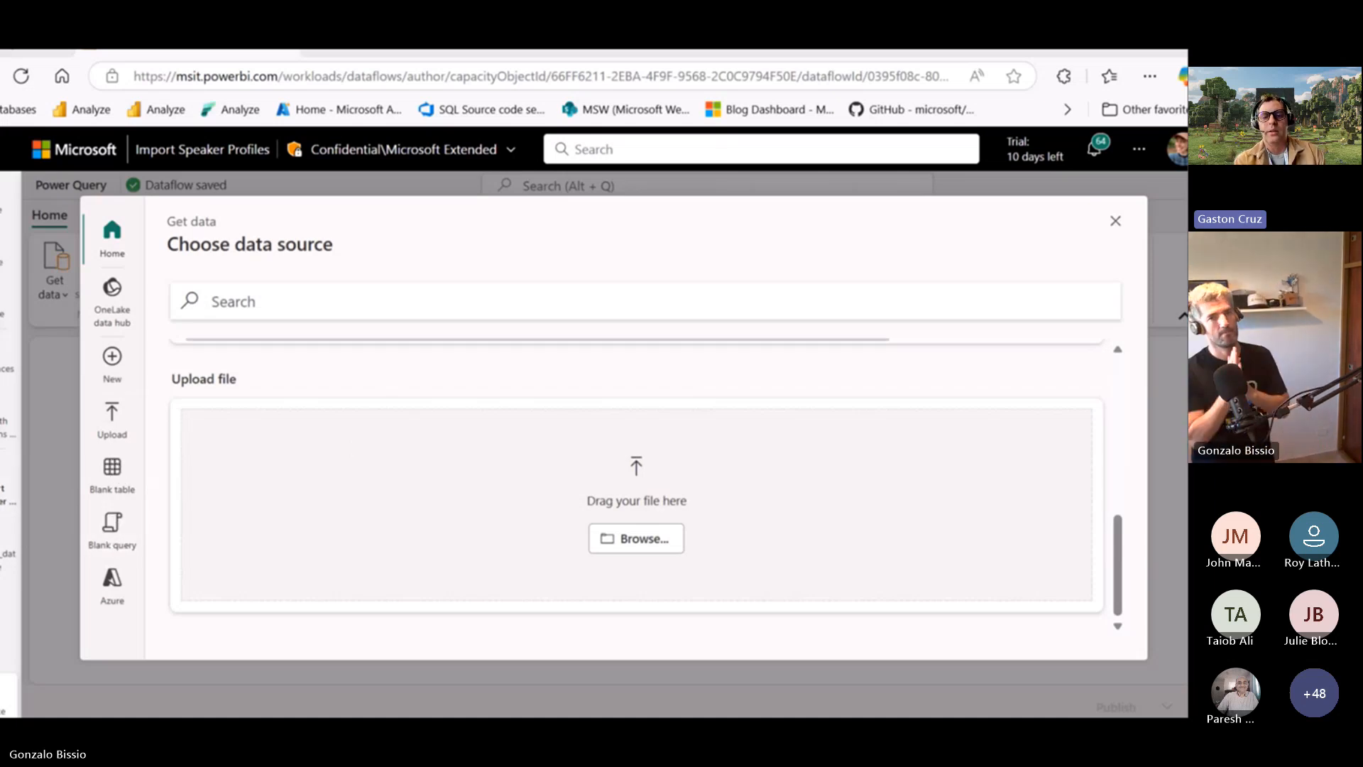
drag(0, 483, 381, 535)
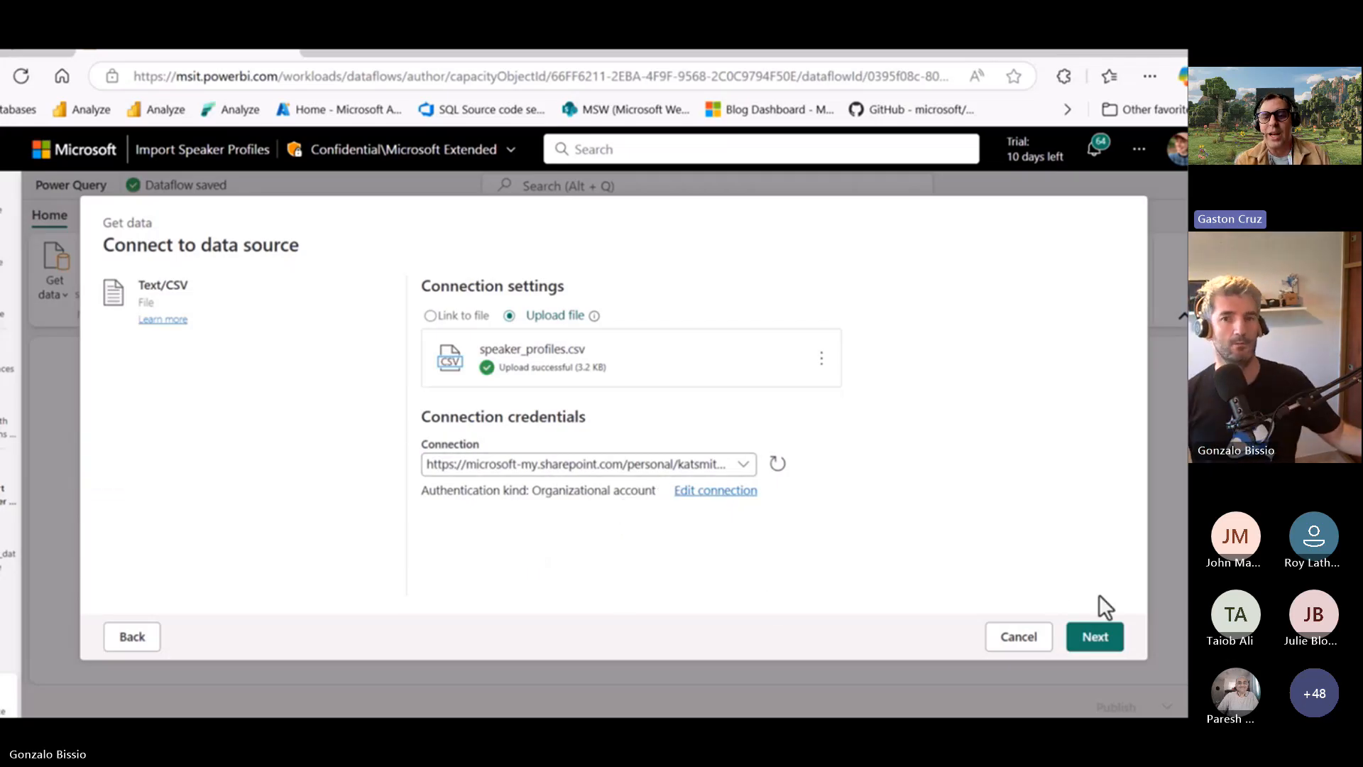
click(1084, 639)
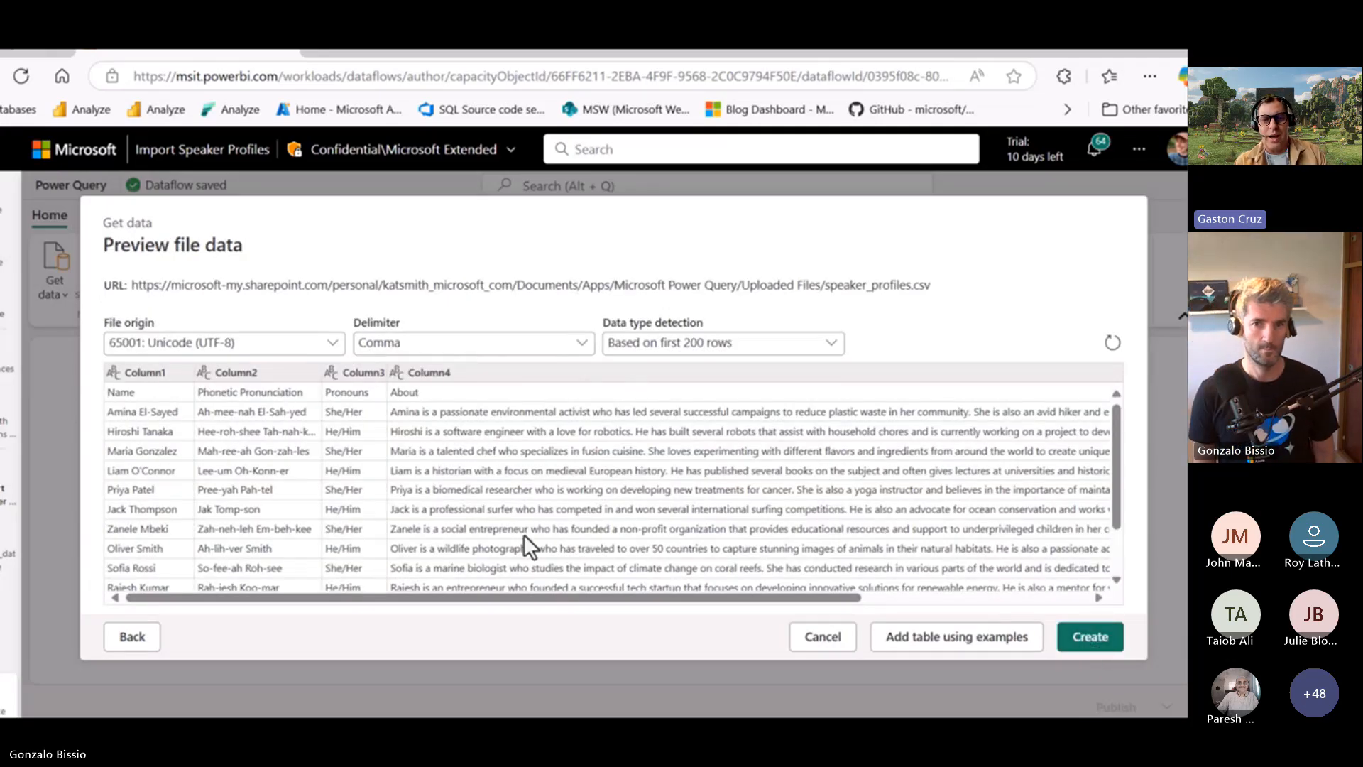
click(1080, 636)
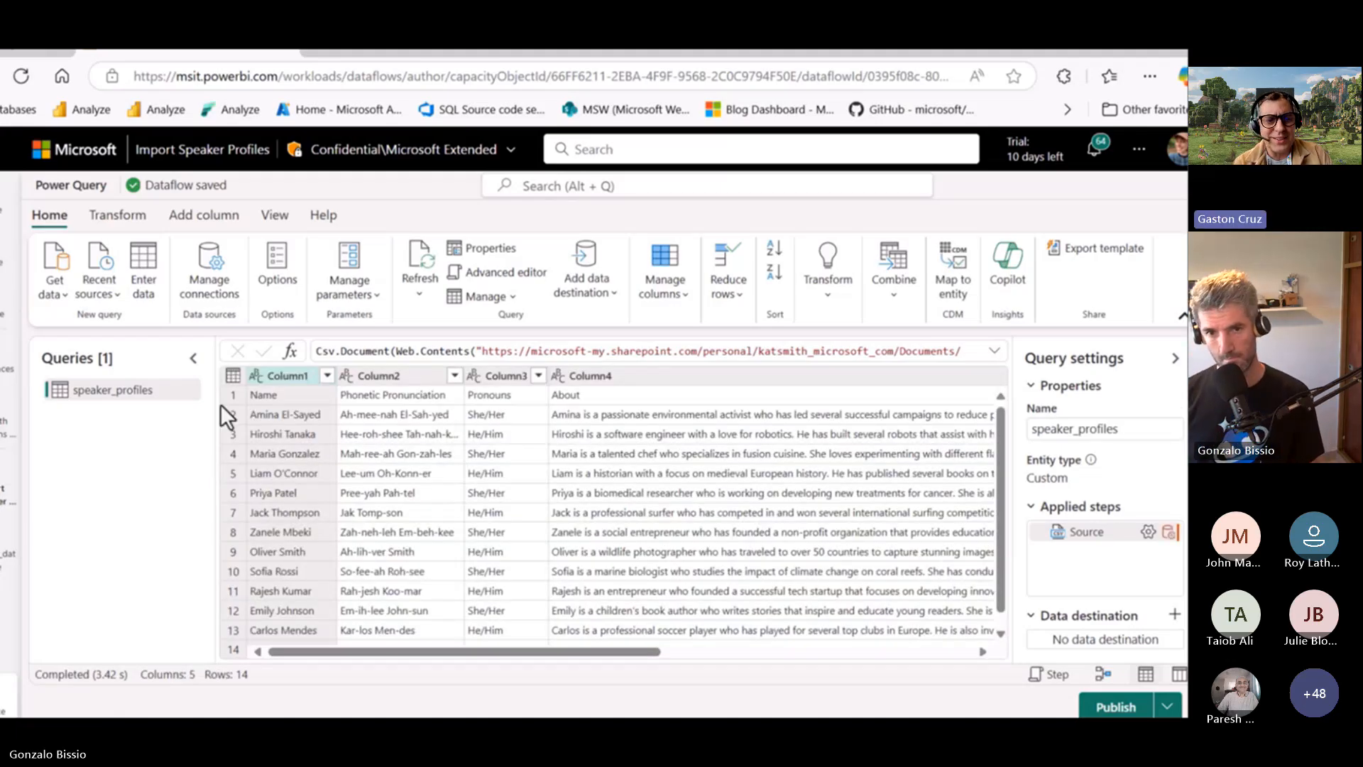
Step: Promote the first row of the speaker_profiles query to column headers
click(228, 394)
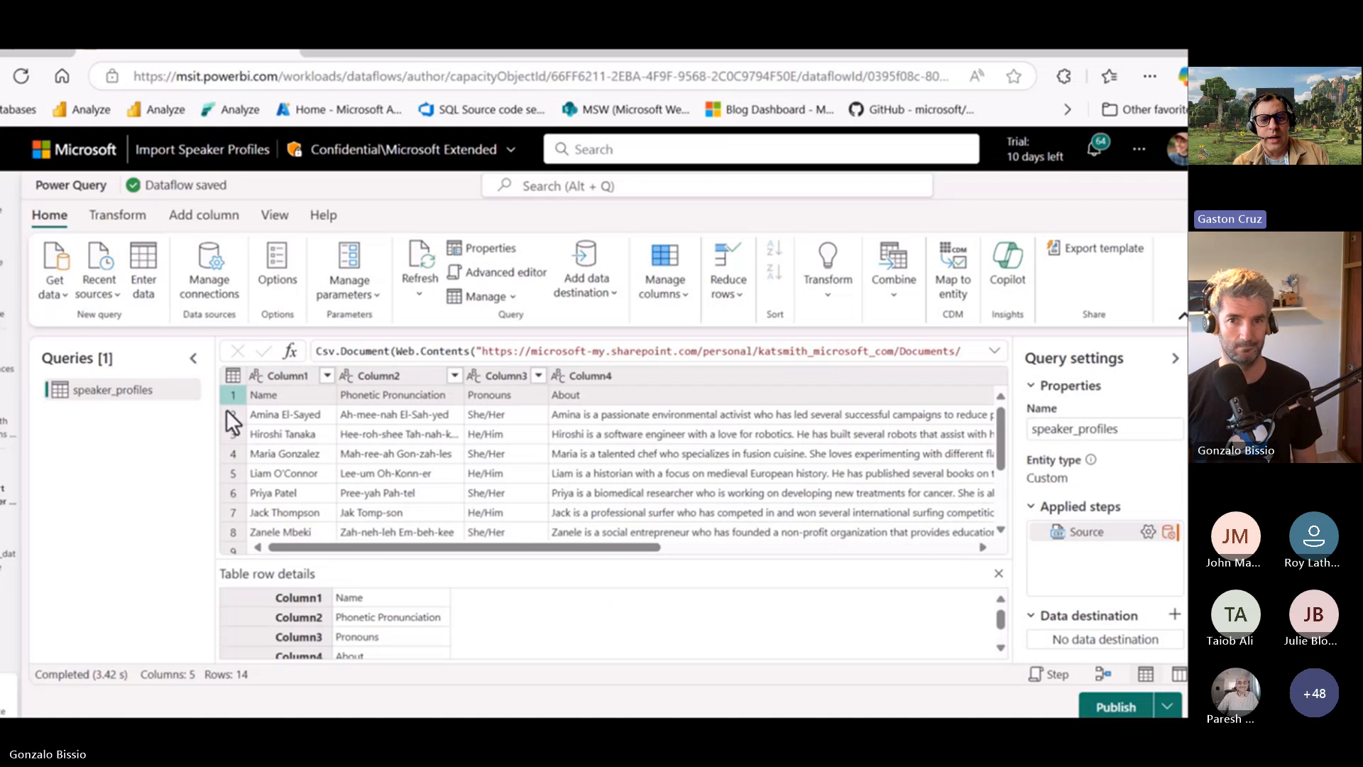
click(117, 217)
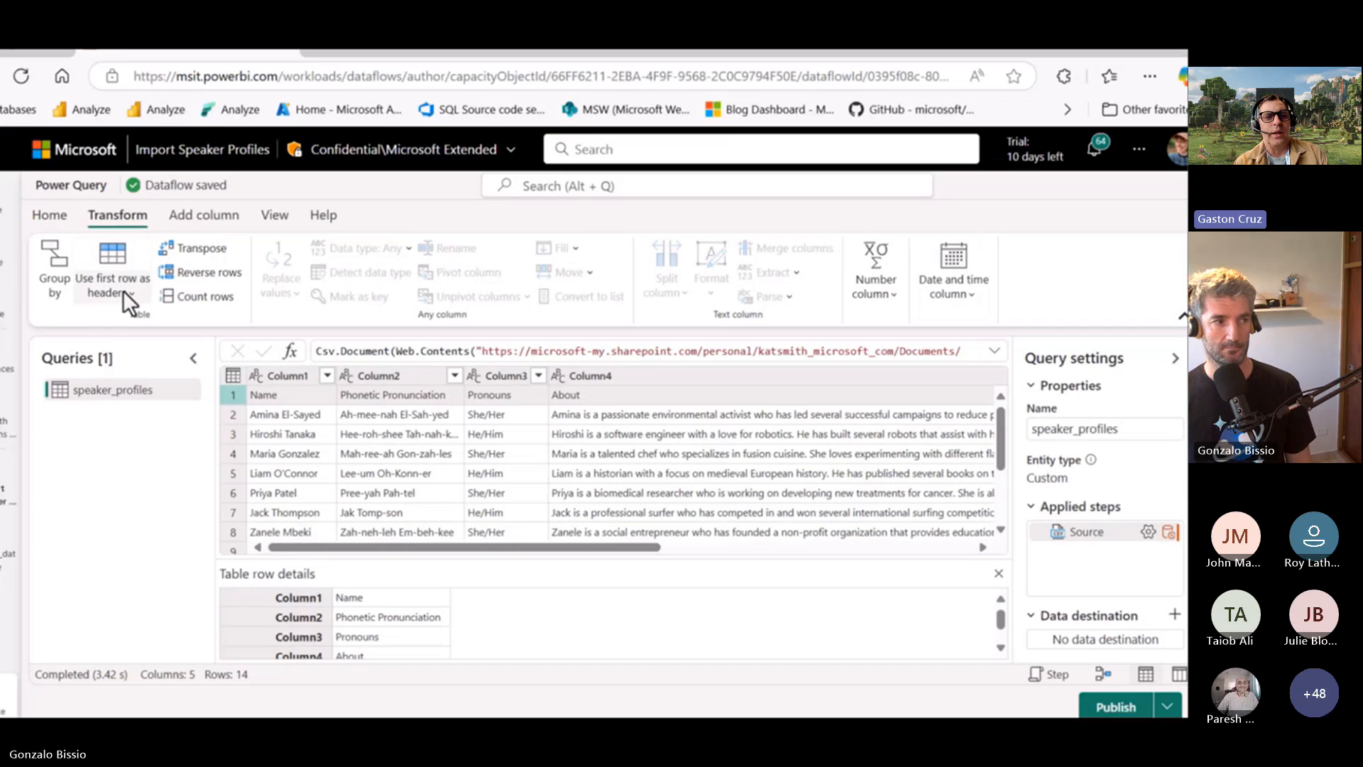
click(99, 262)
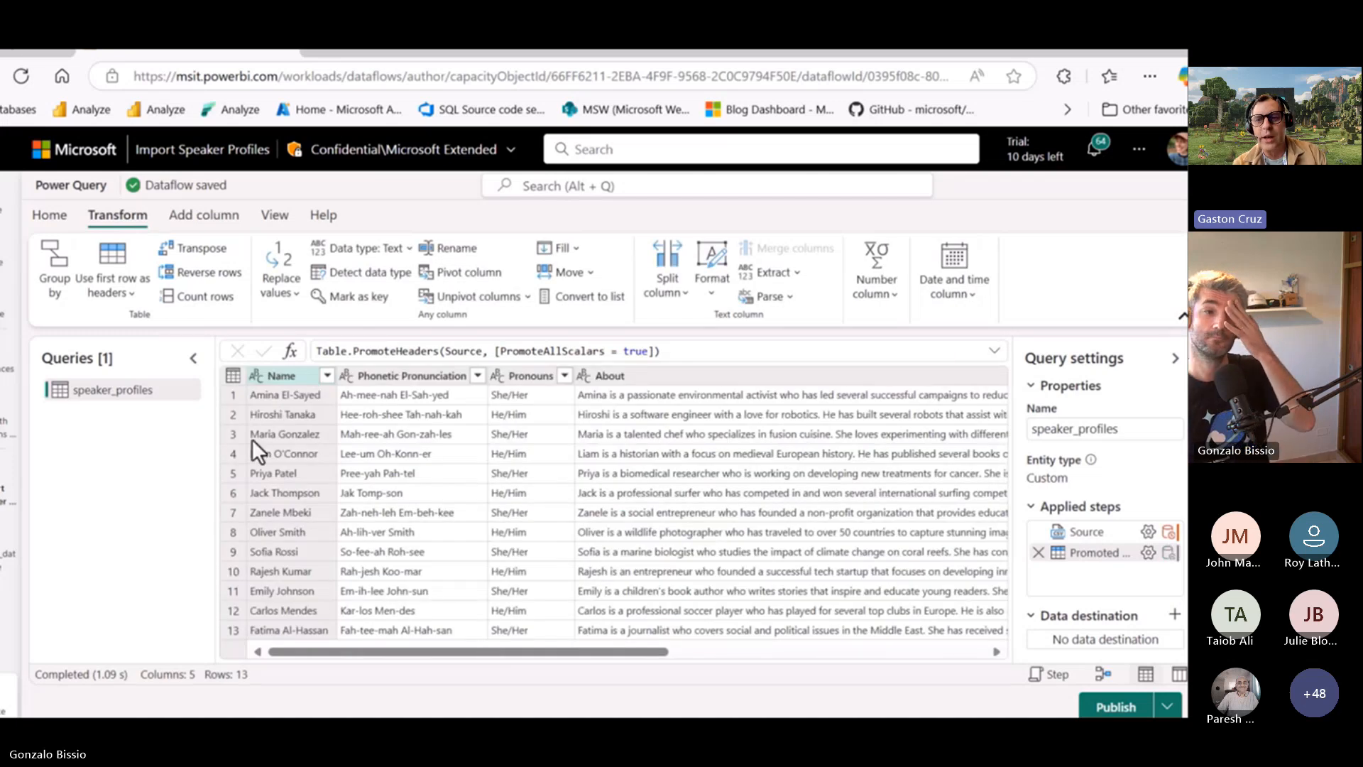
right_click(268, 376)
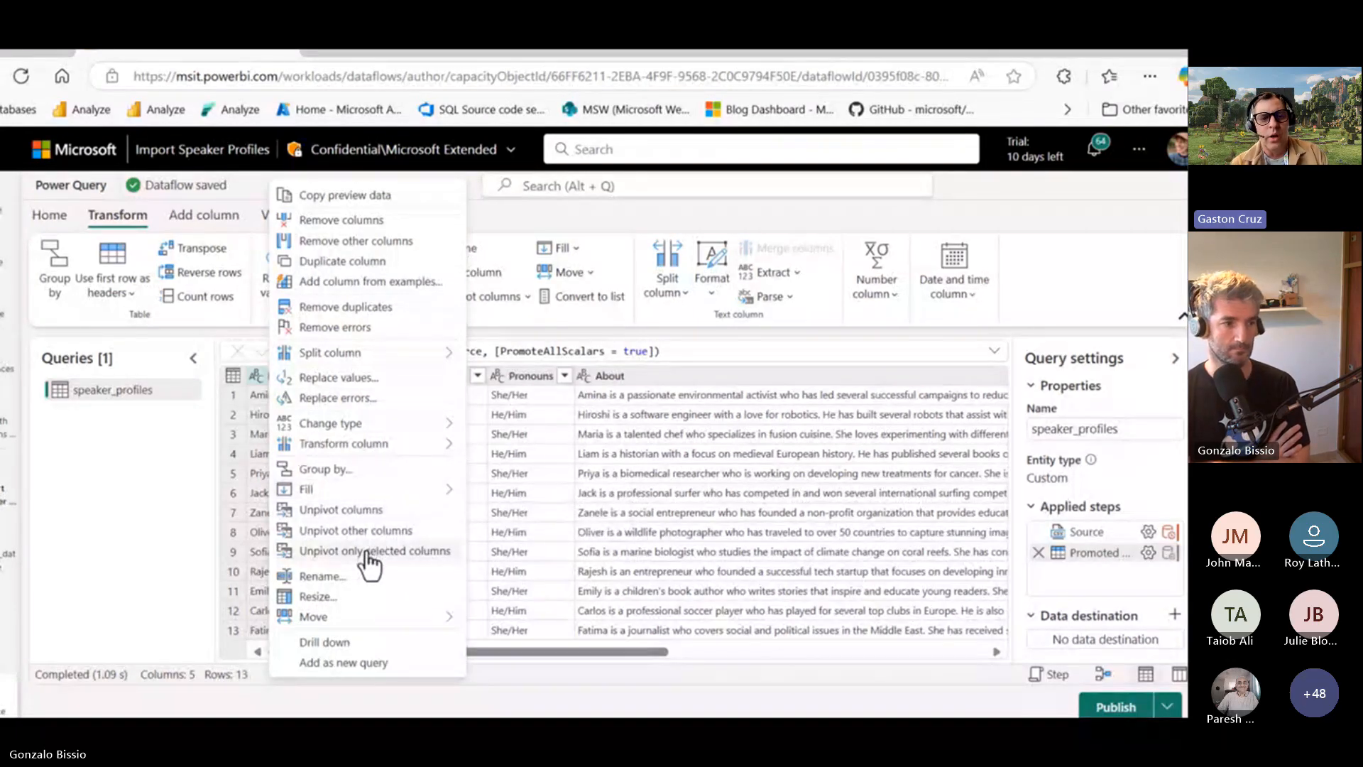
click(140, 488)
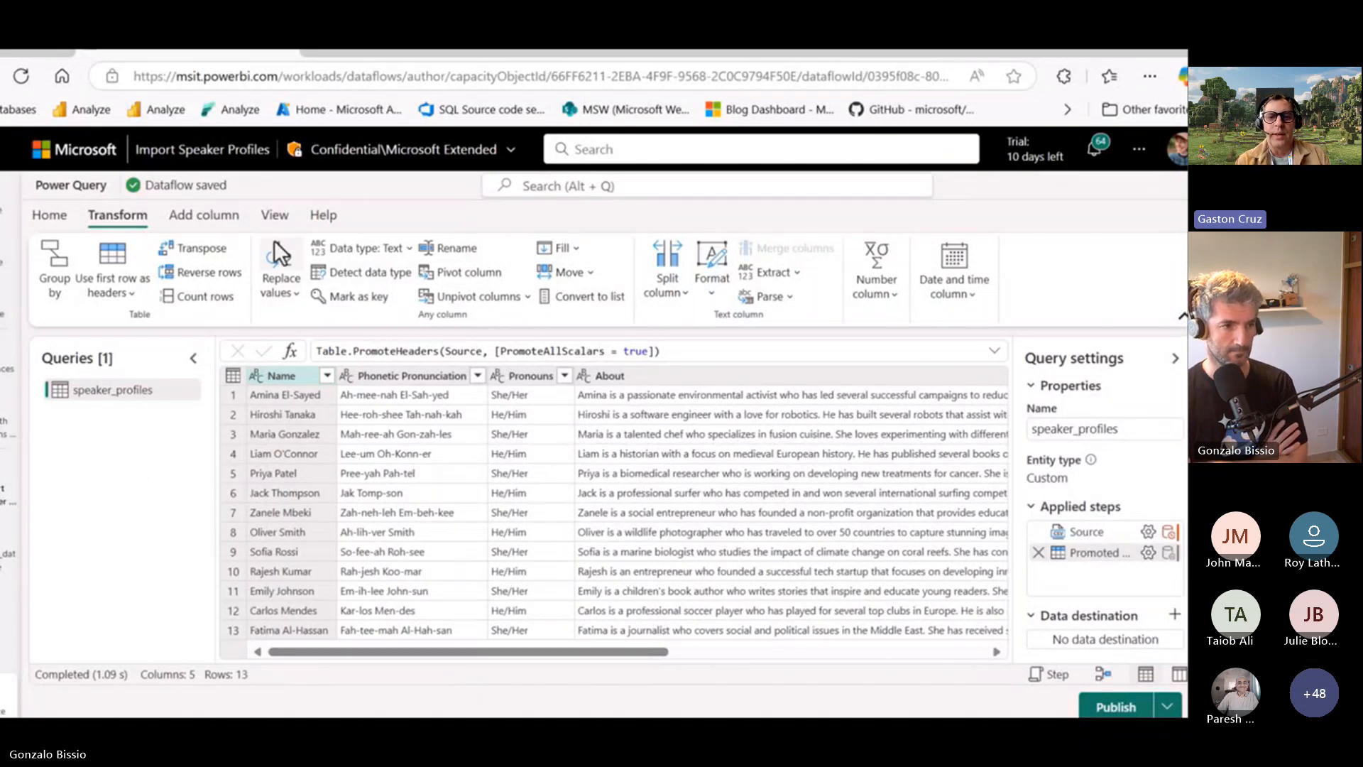
click(44, 217)
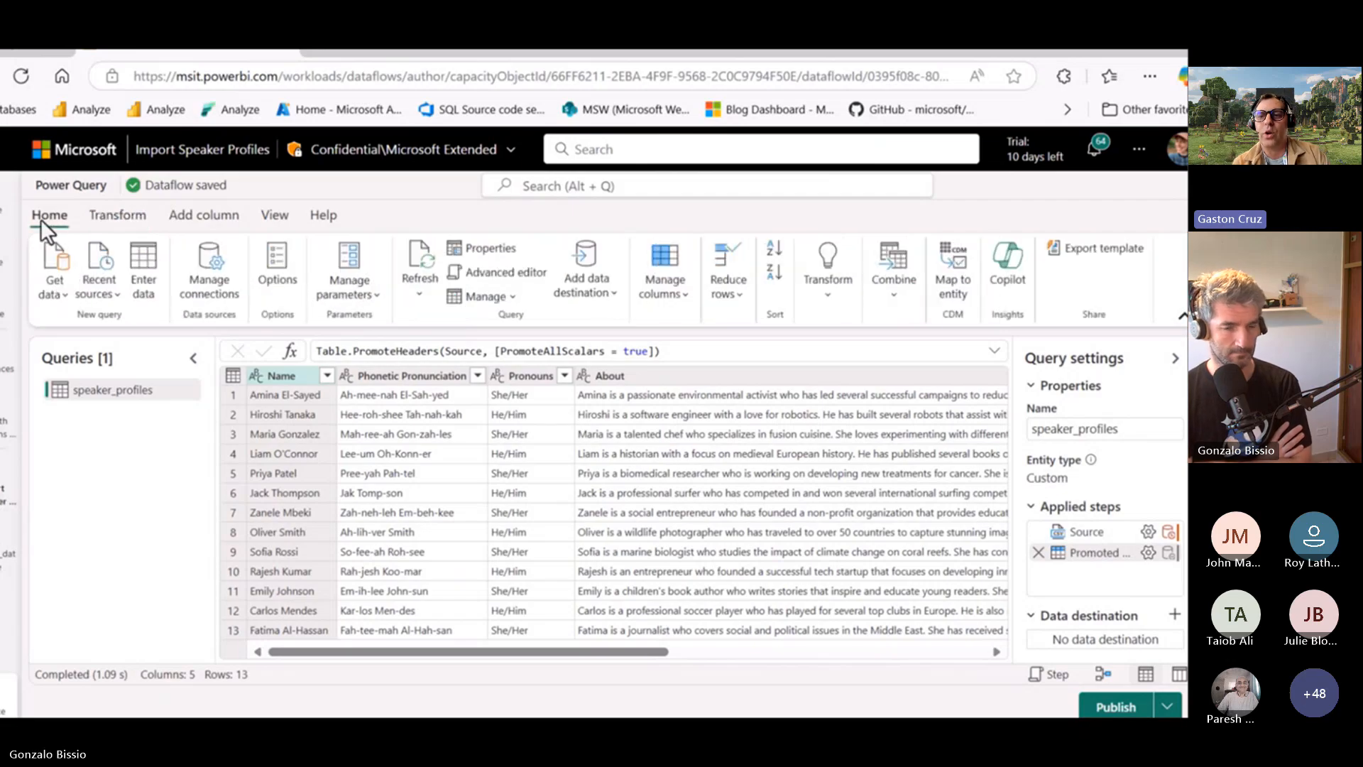
Step: Add a SQL database as the query's data destination and accept the existing FabricSql connection
click(1174, 614)
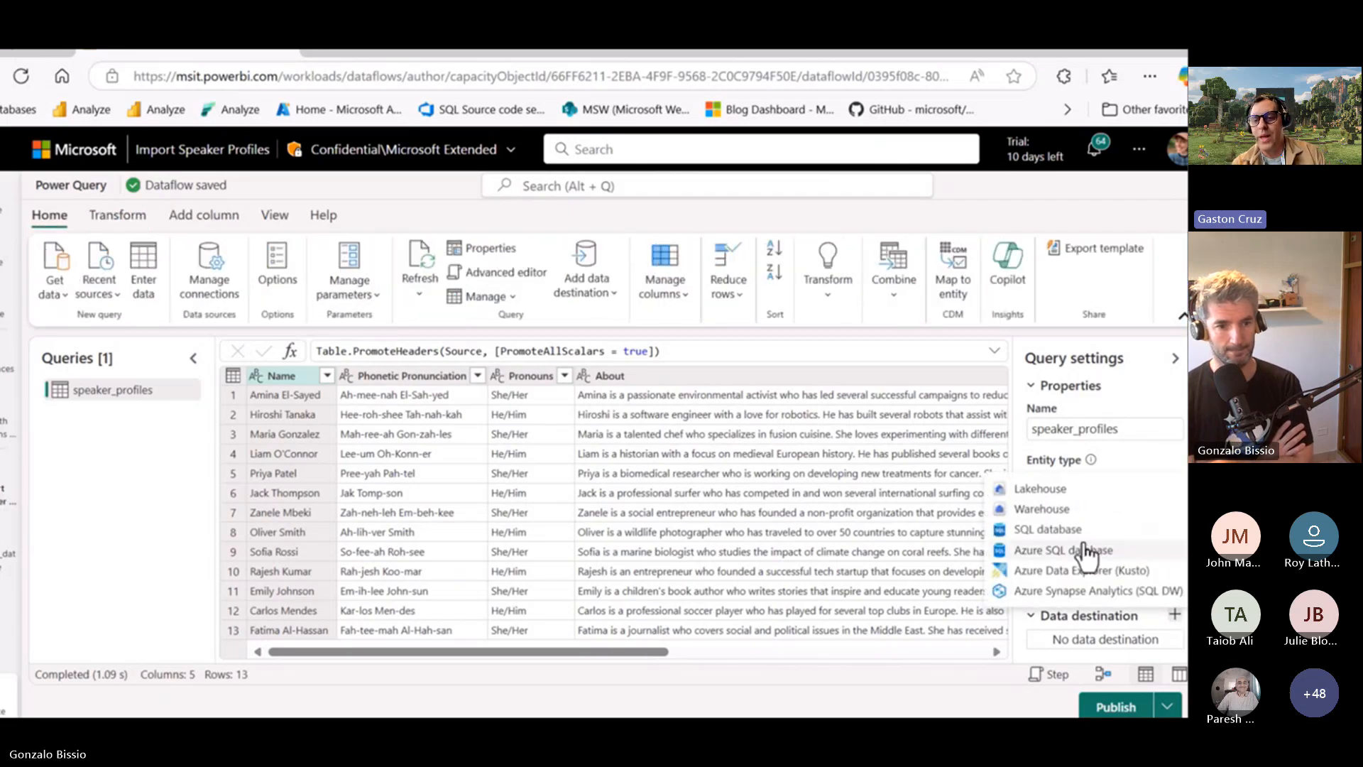
click(1045, 530)
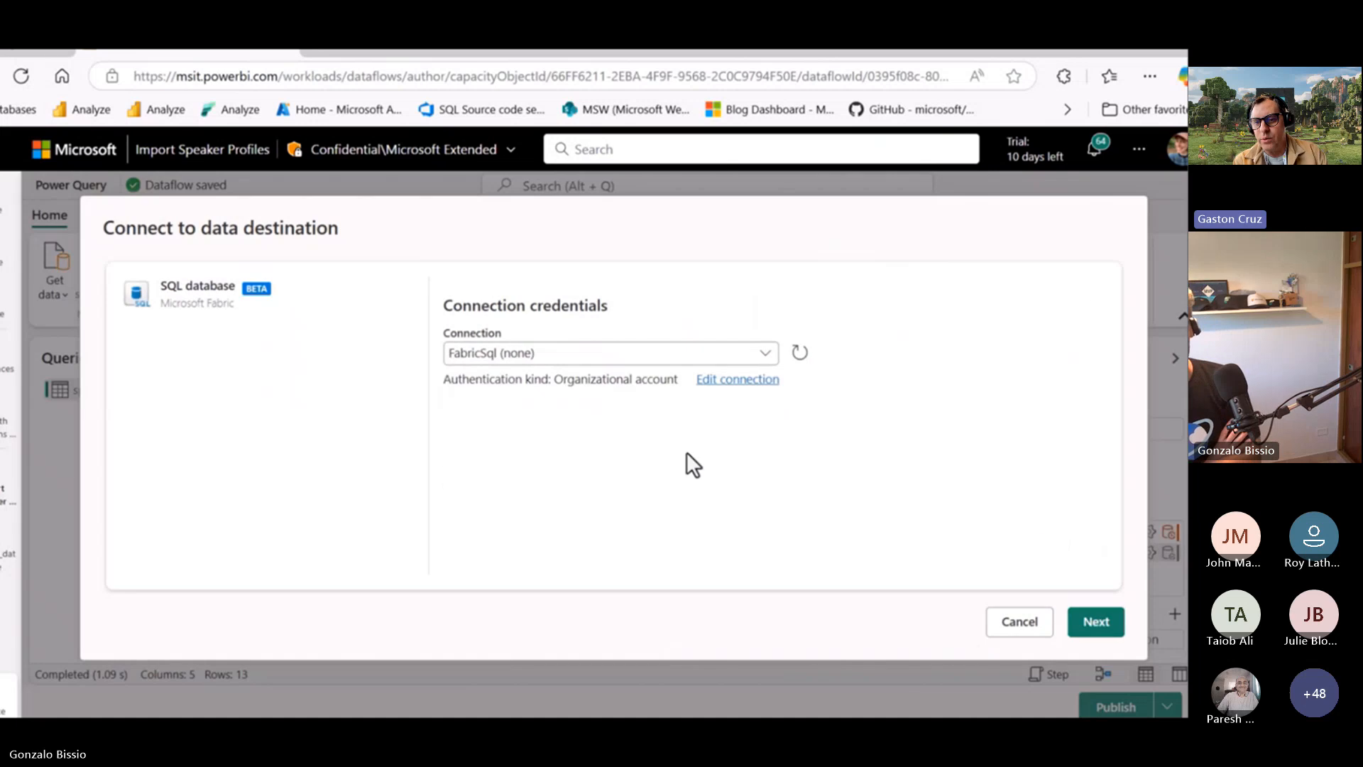
click(1087, 629)
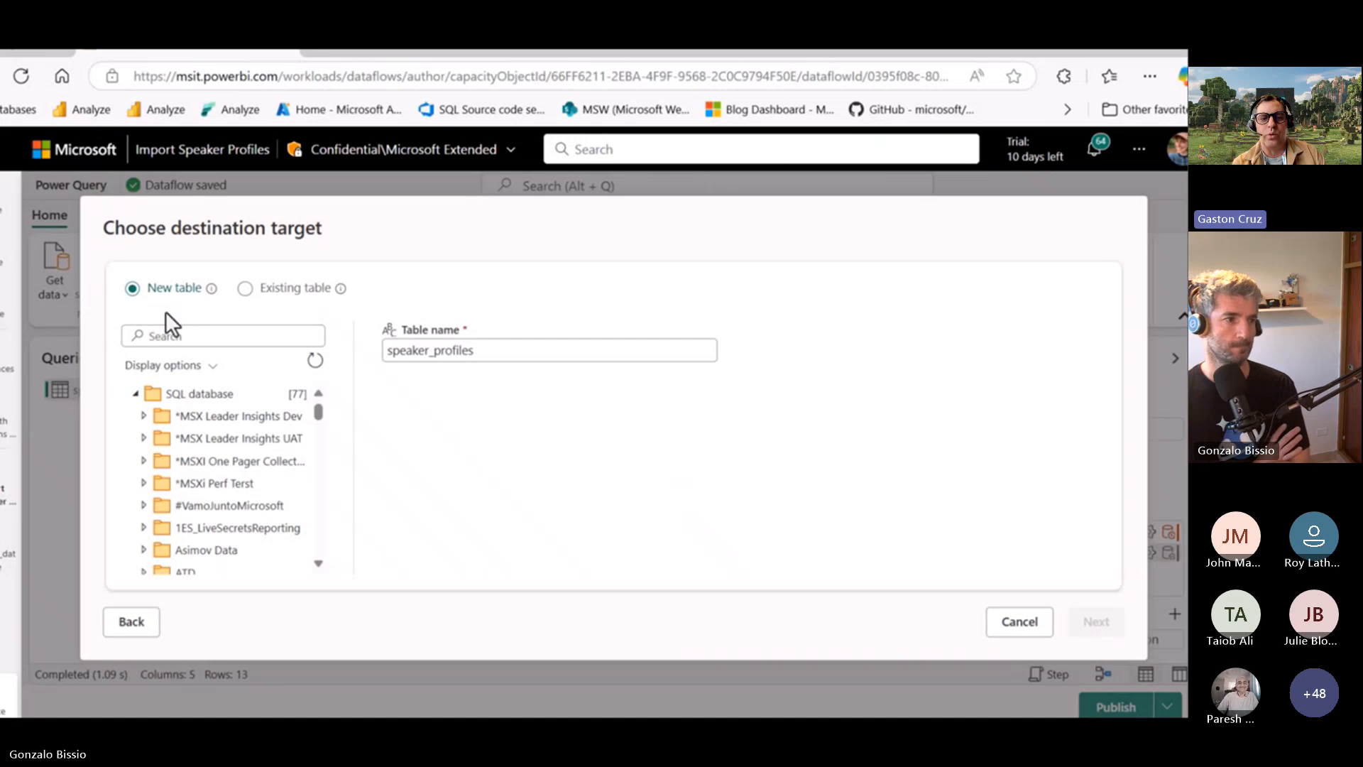
Step: Find the Sessions Finder workspace by searching for "kats" and choose Sessions_database as the destination for the new speaker_profiles table
scroll(195, 529, down, 3)
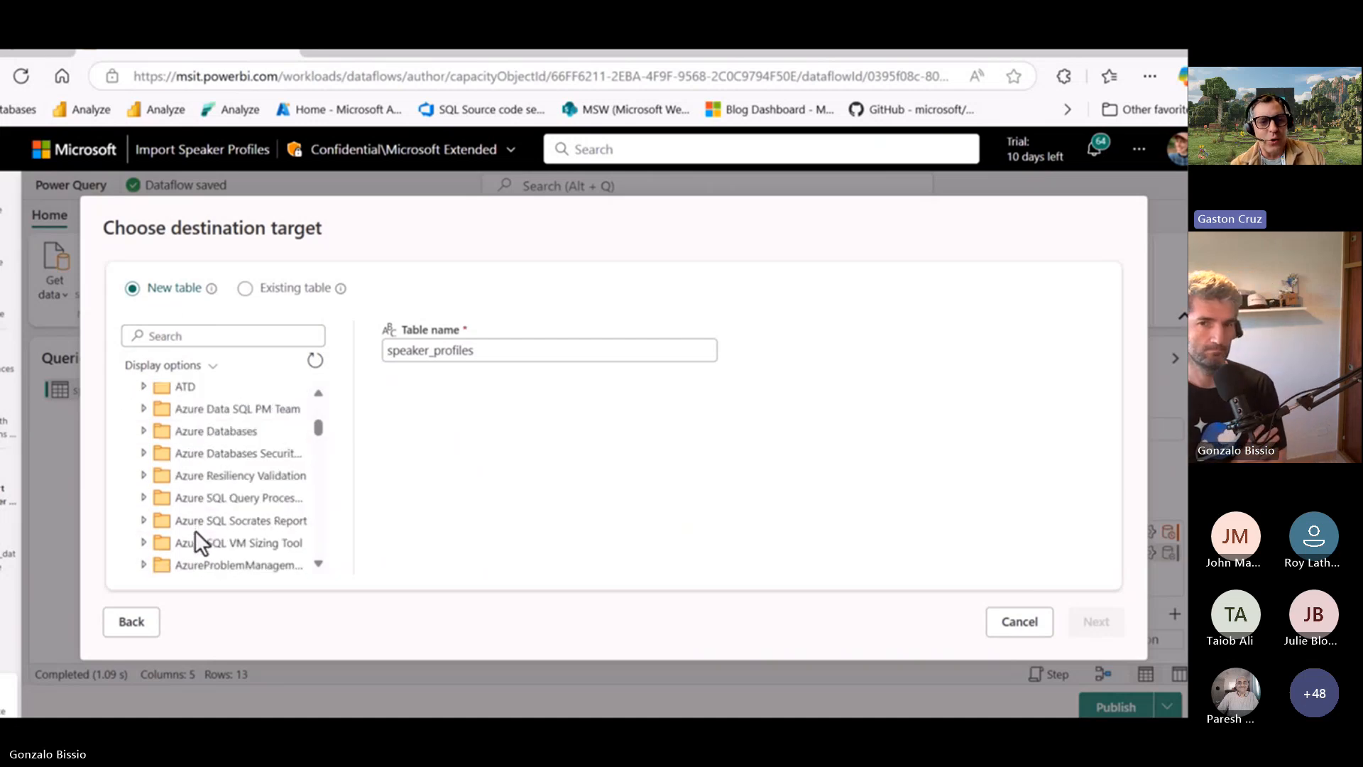
scroll(195, 543, down, 4)
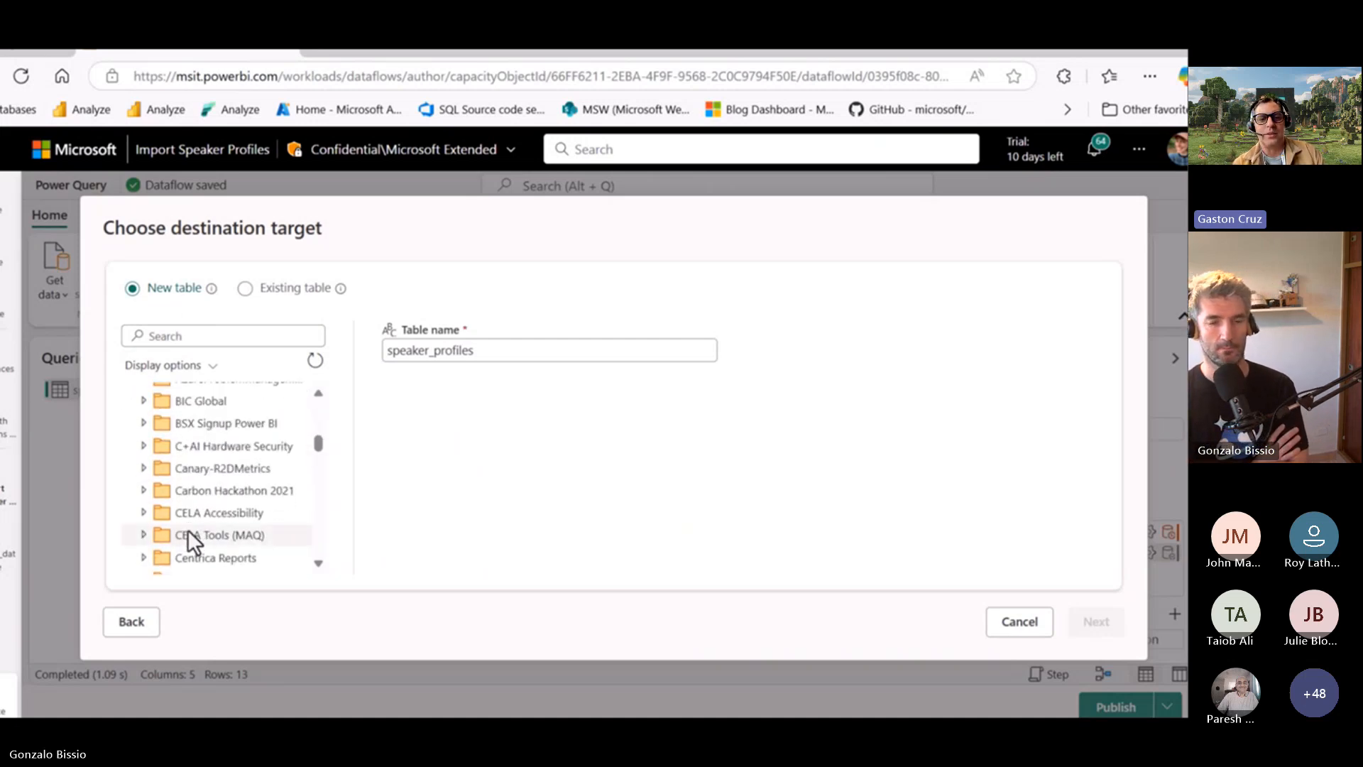
scroll(188, 535, down, 3)
scroll(187, 529, down, 1)
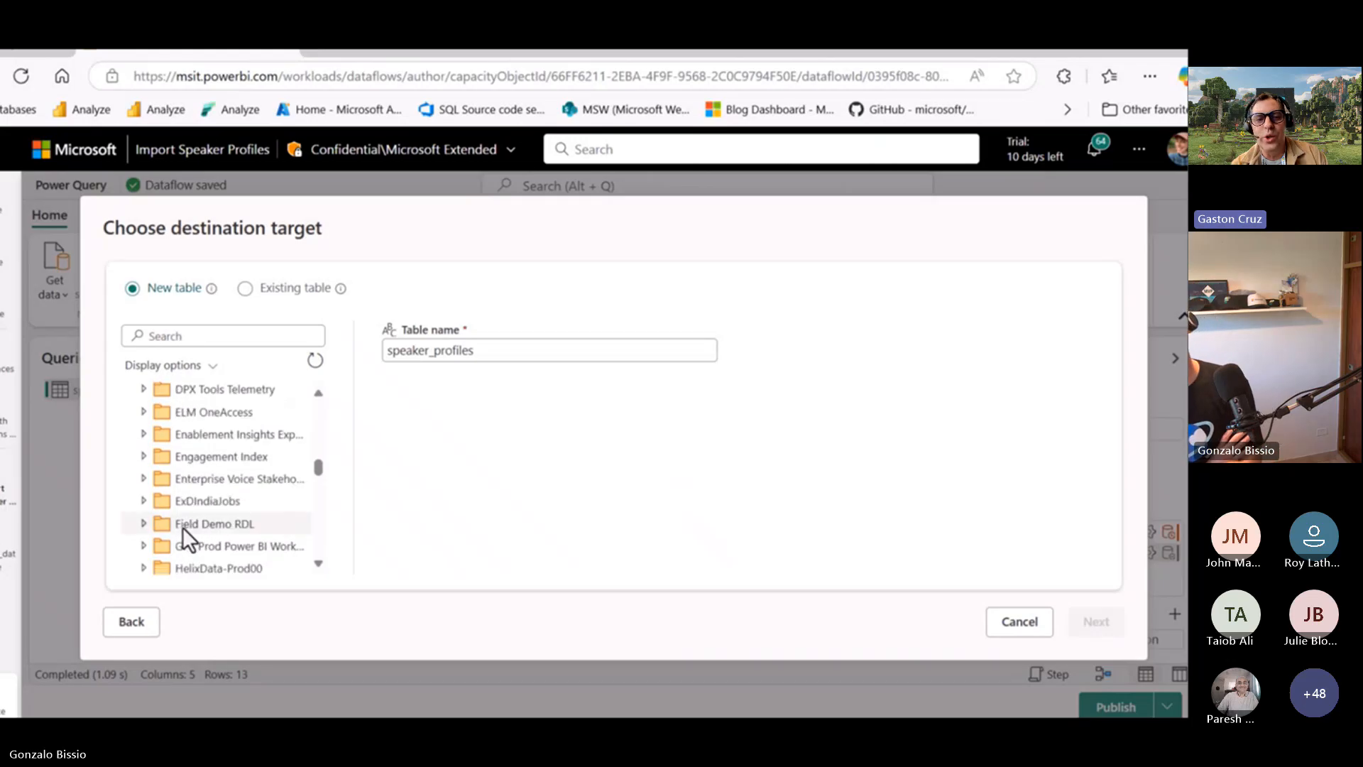
click(183, 339)
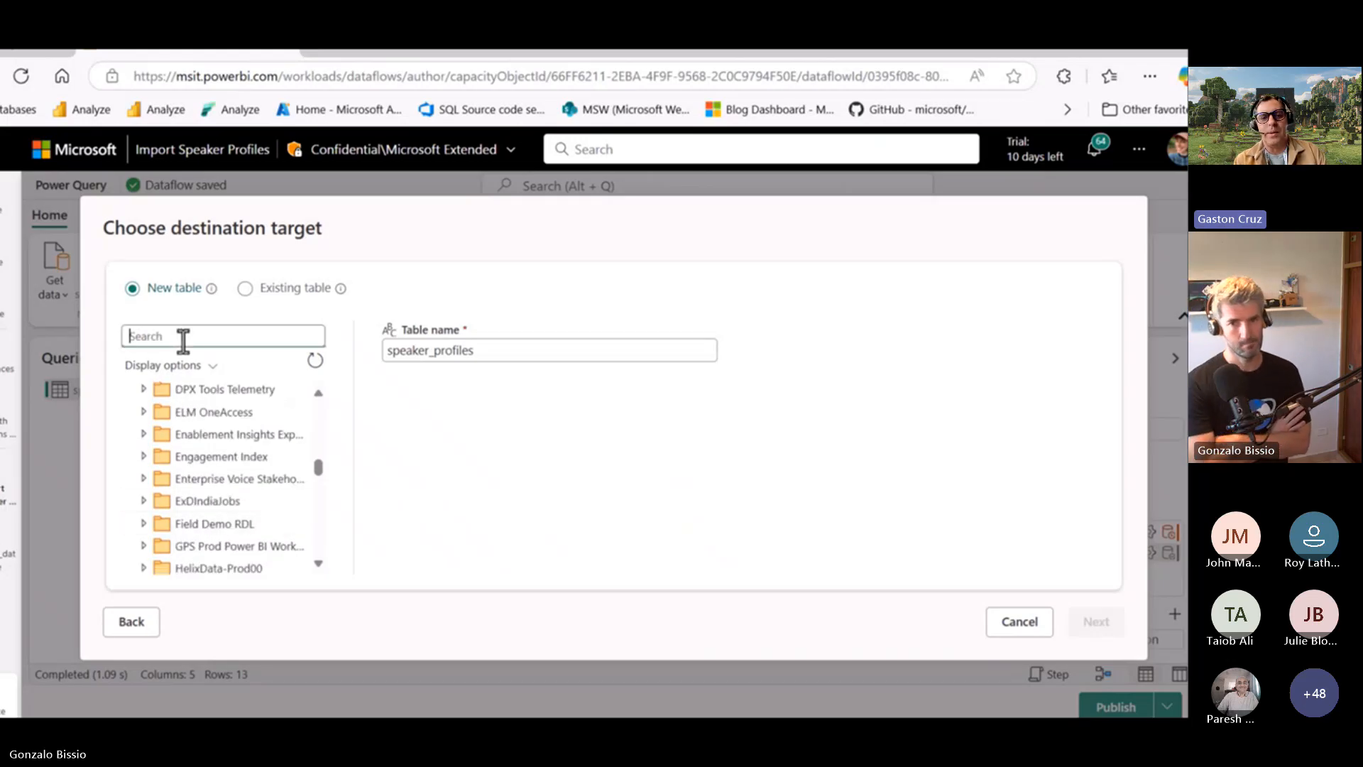
text(kats)
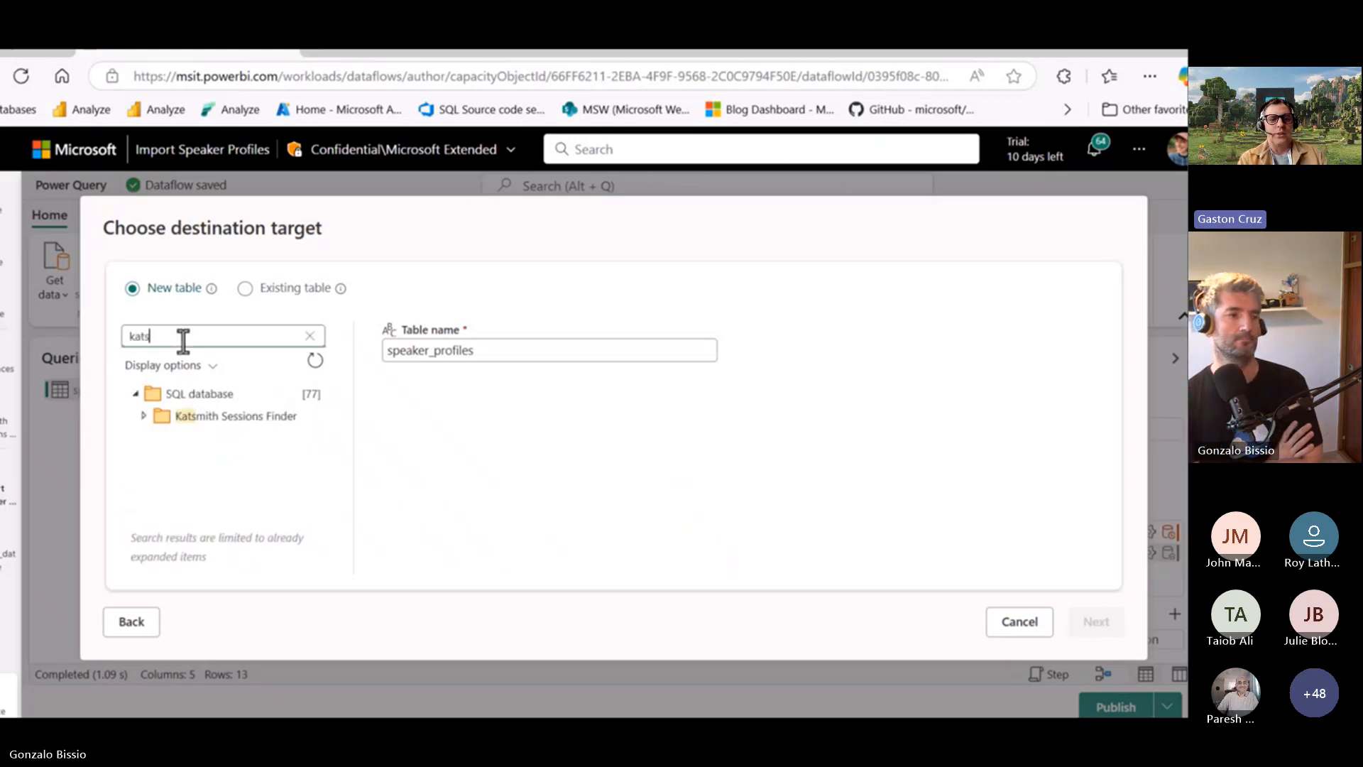
click(142, 415)
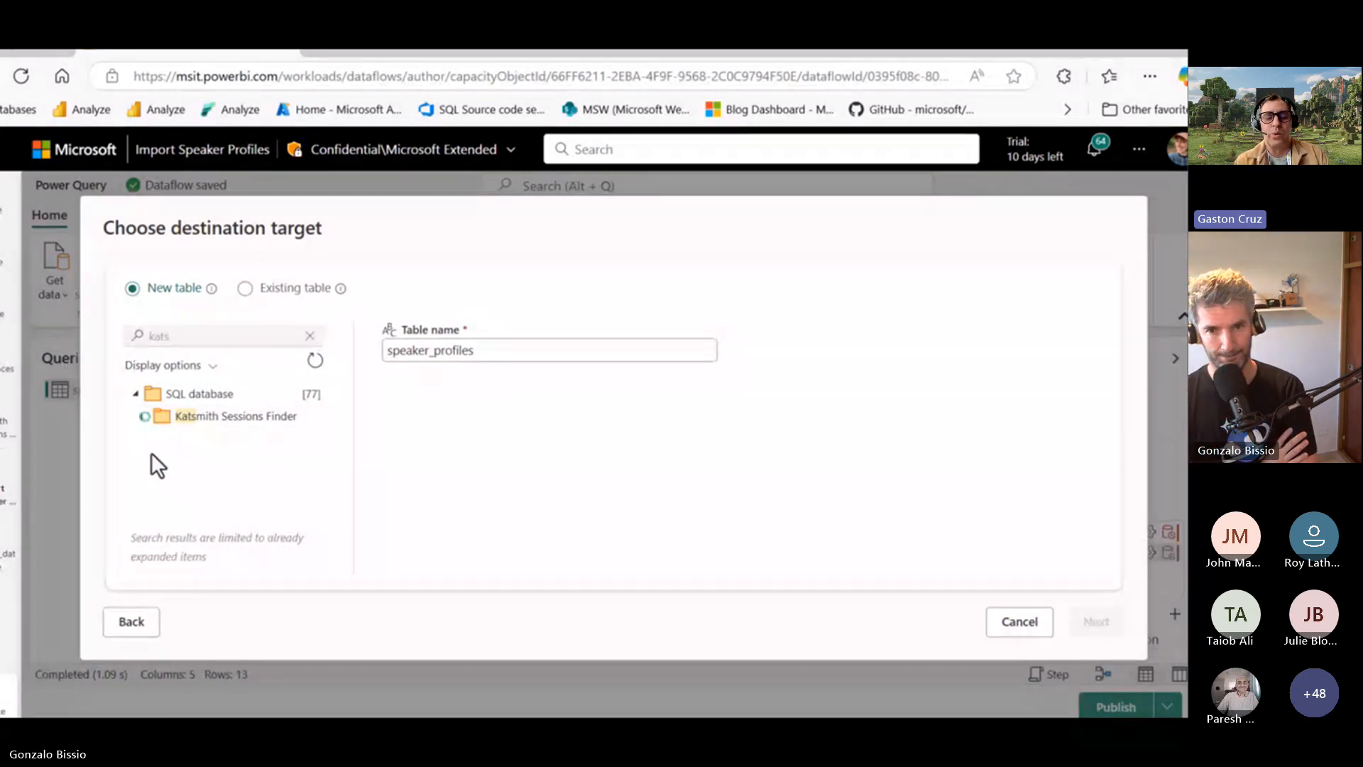
click(155, 438)
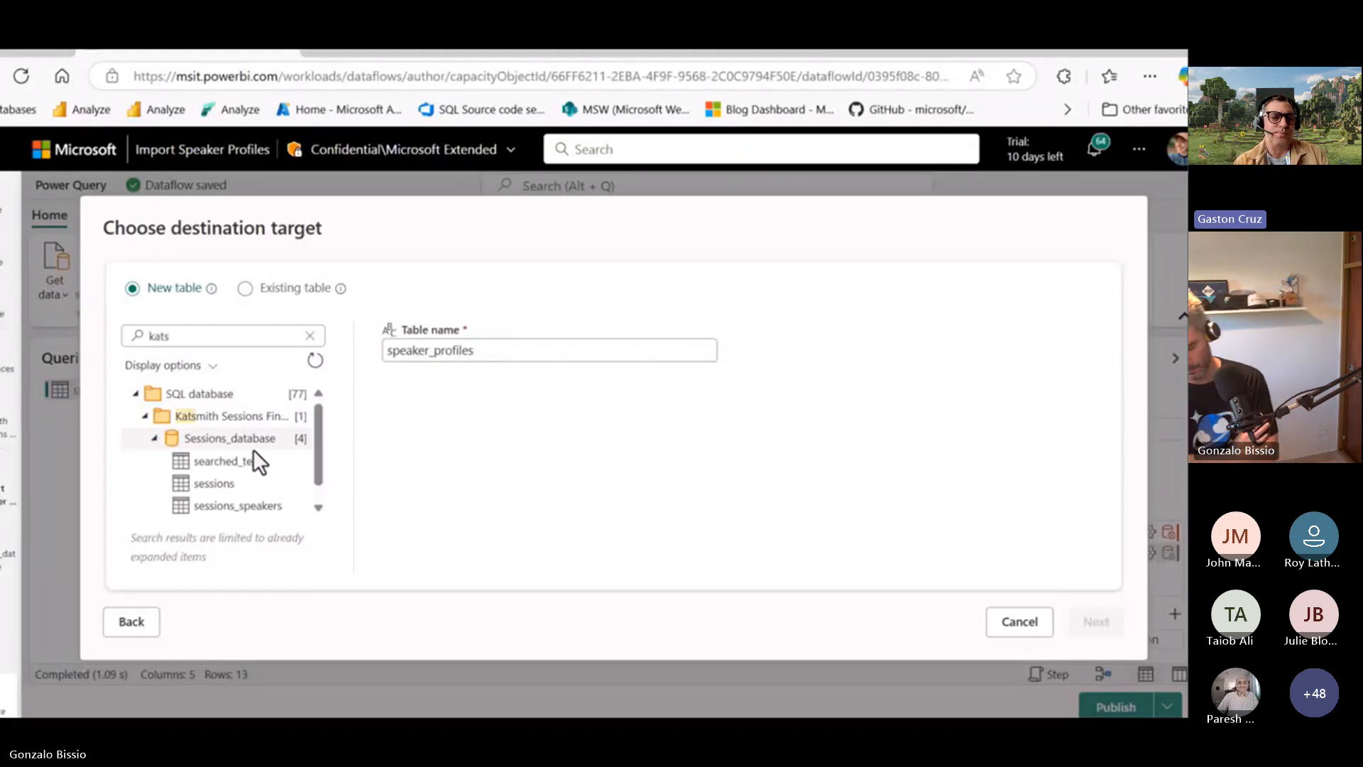
scroll(252, 448, down, 1)
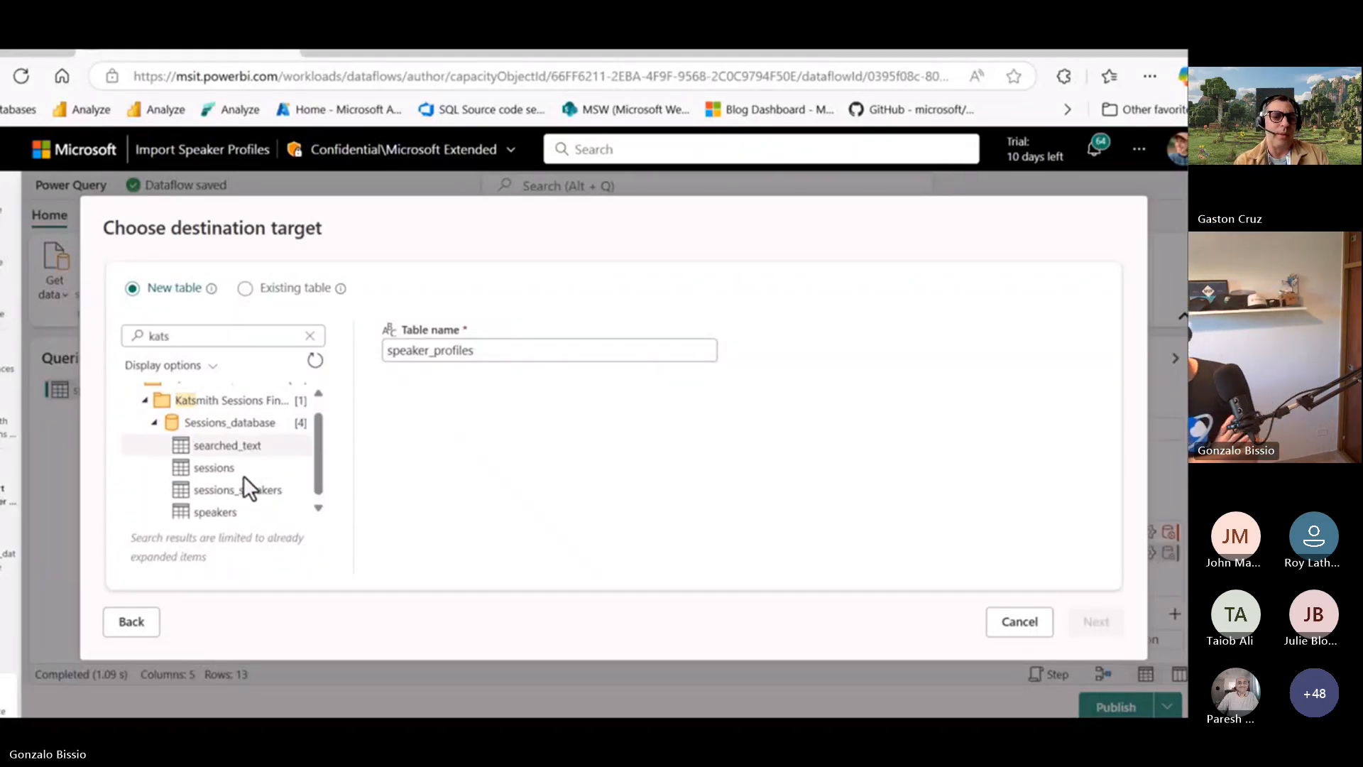
click(224, 424)
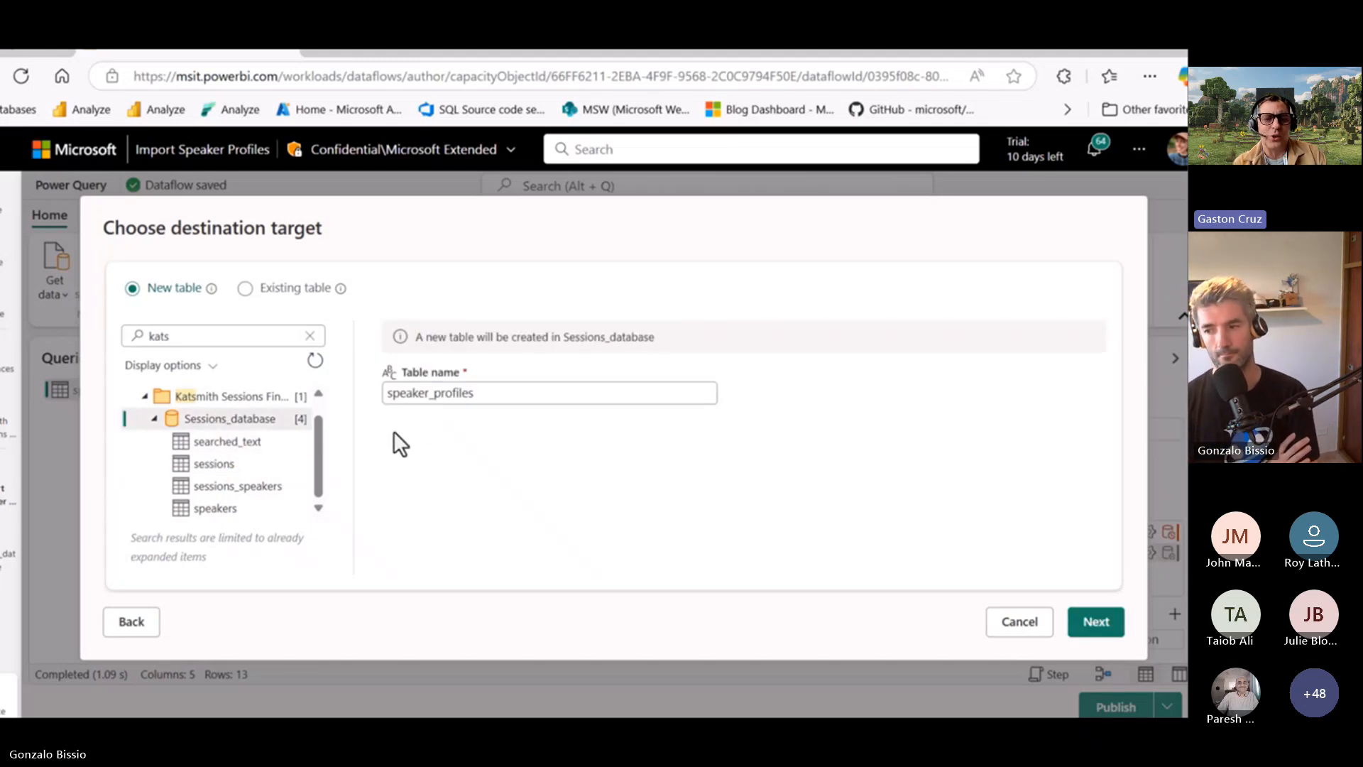
Step: Review the column mapping and save the destination settings with automatic settings
click(1095, 623)
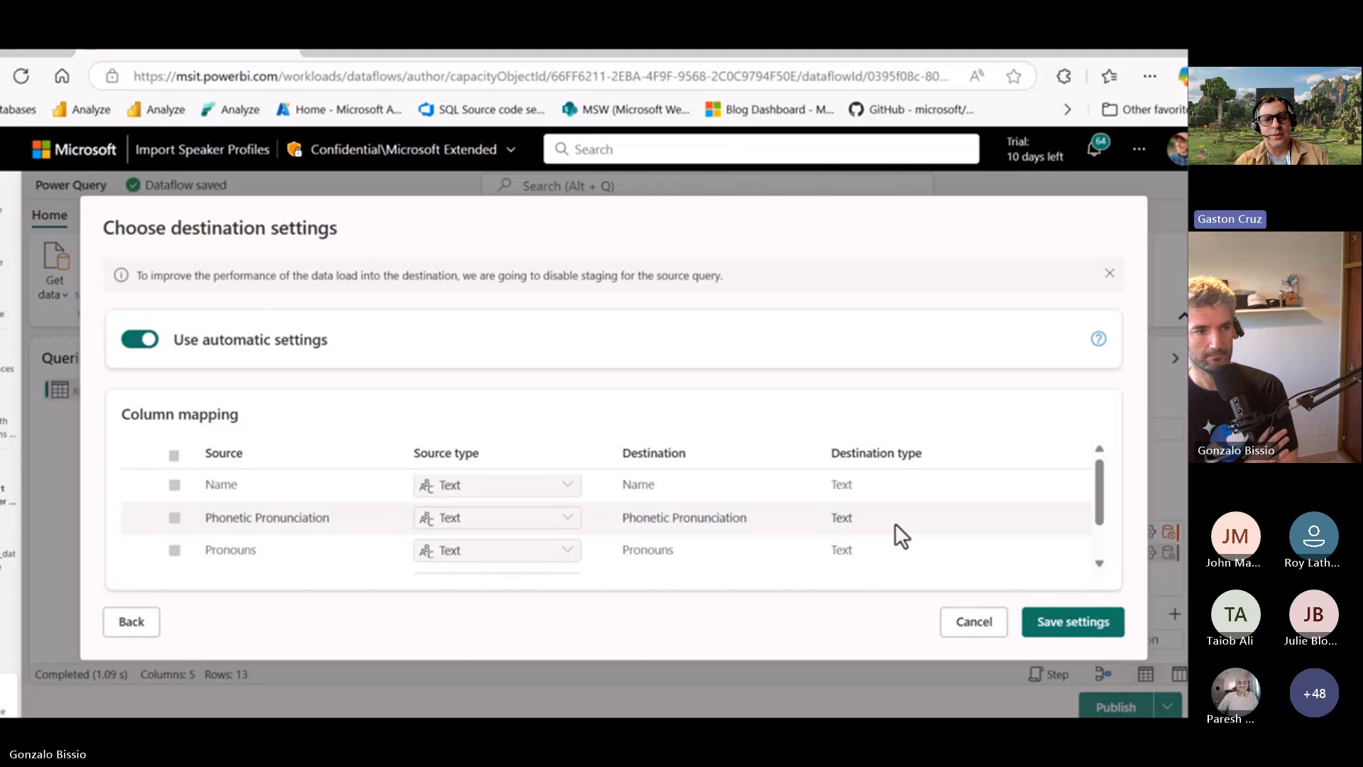
scroll(894, 522, down, 2)
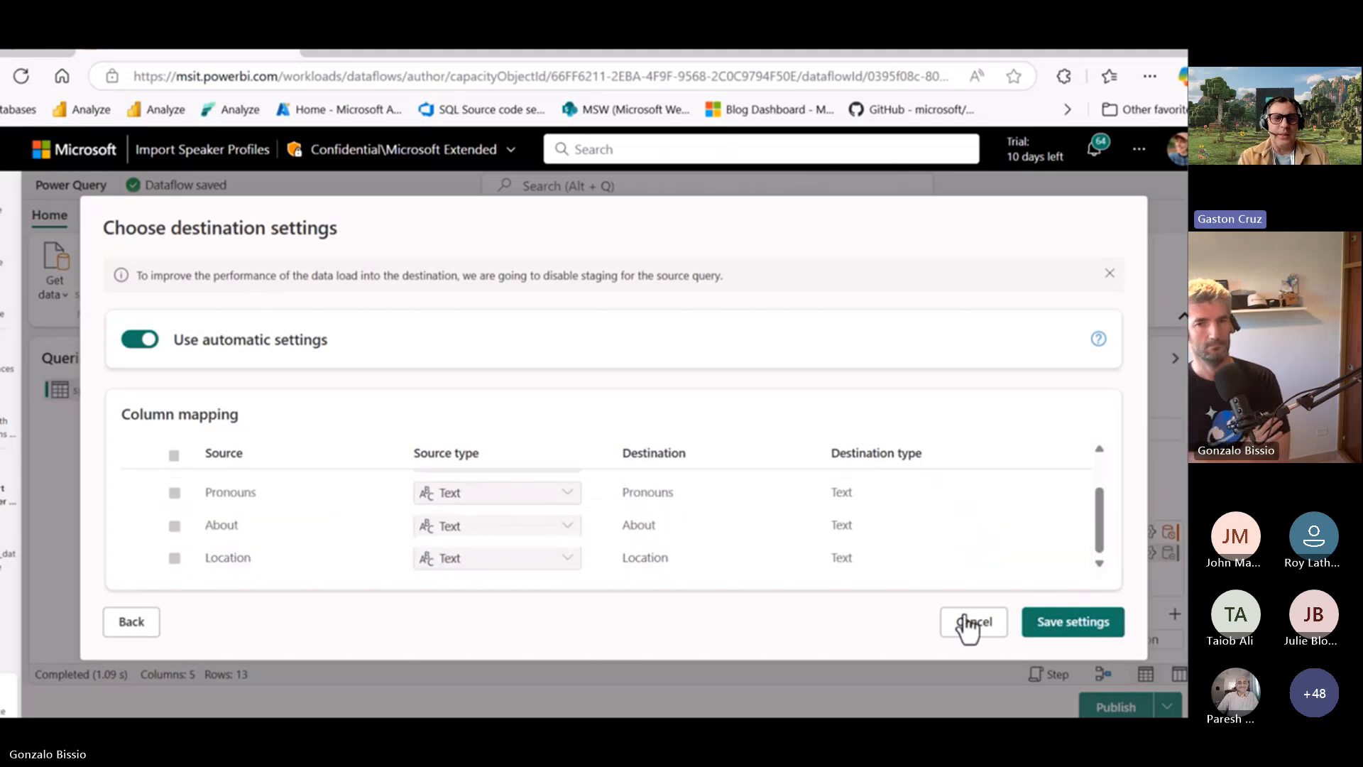
click(1059, 630)
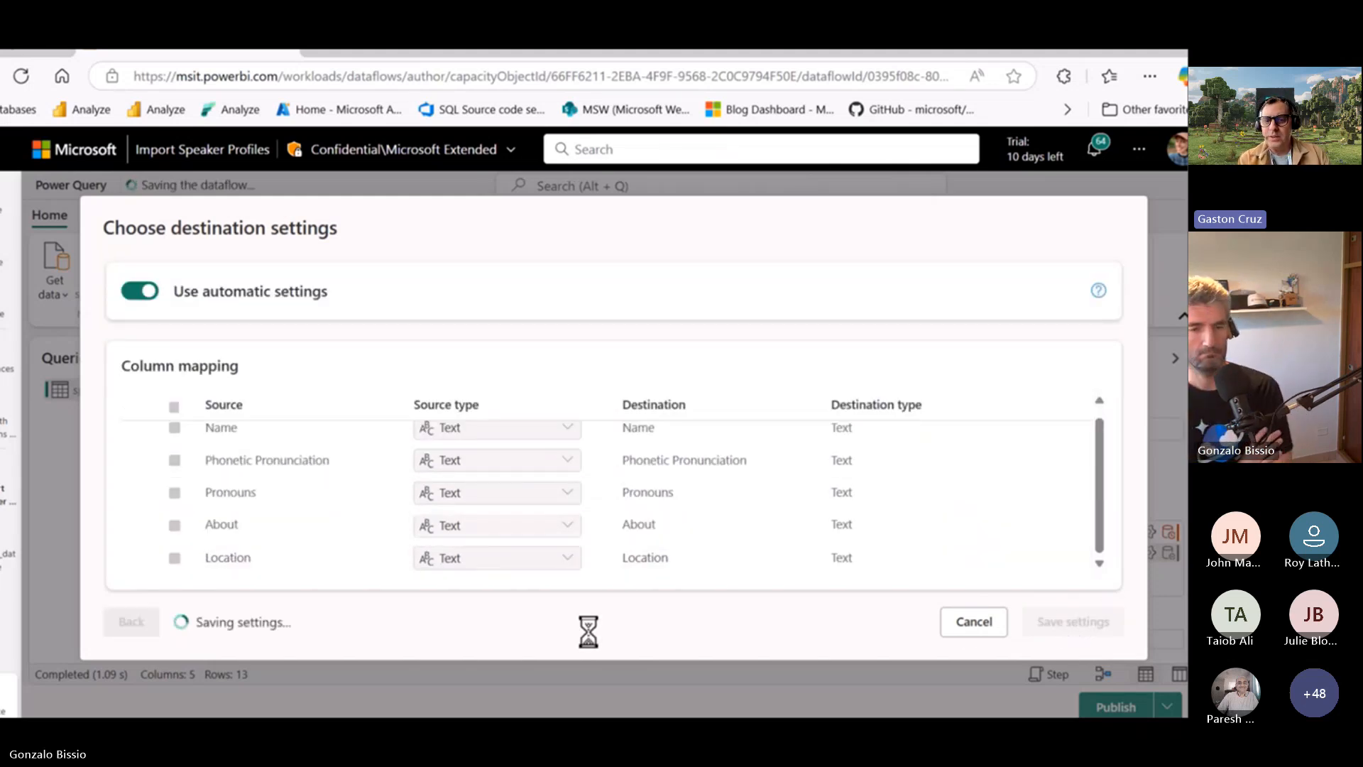
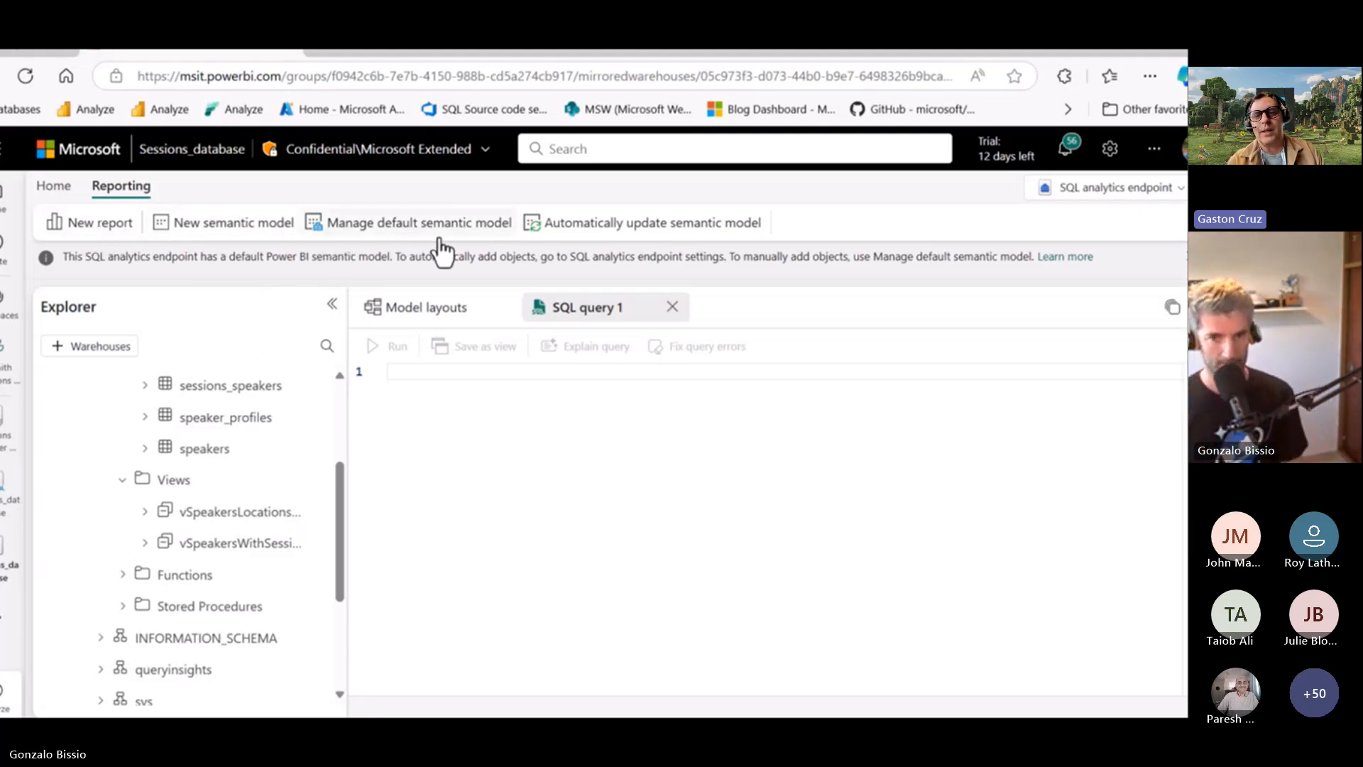
Step: Open the model layout of Sessions_database and make room for it by collapsing the Explorer and closing SQL query 1
click(52, 186)
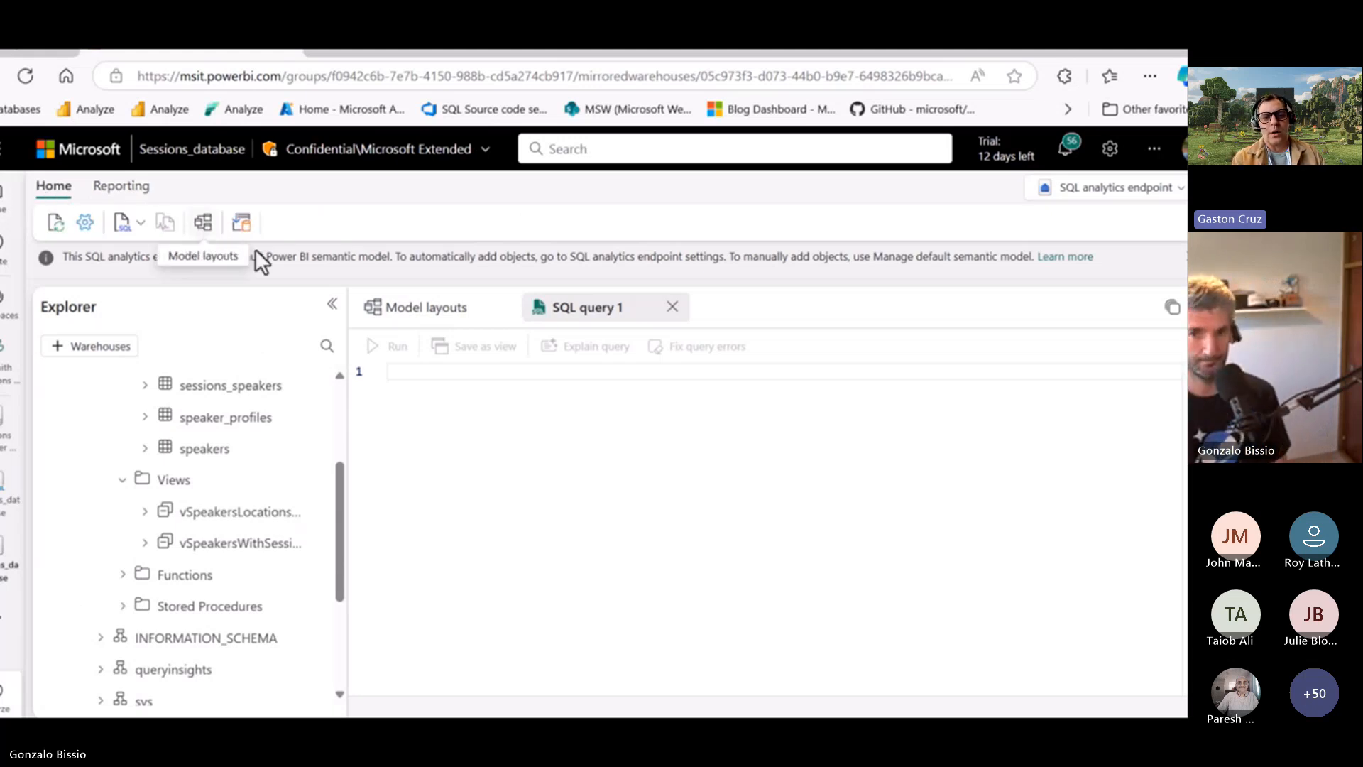
click(434, 313)
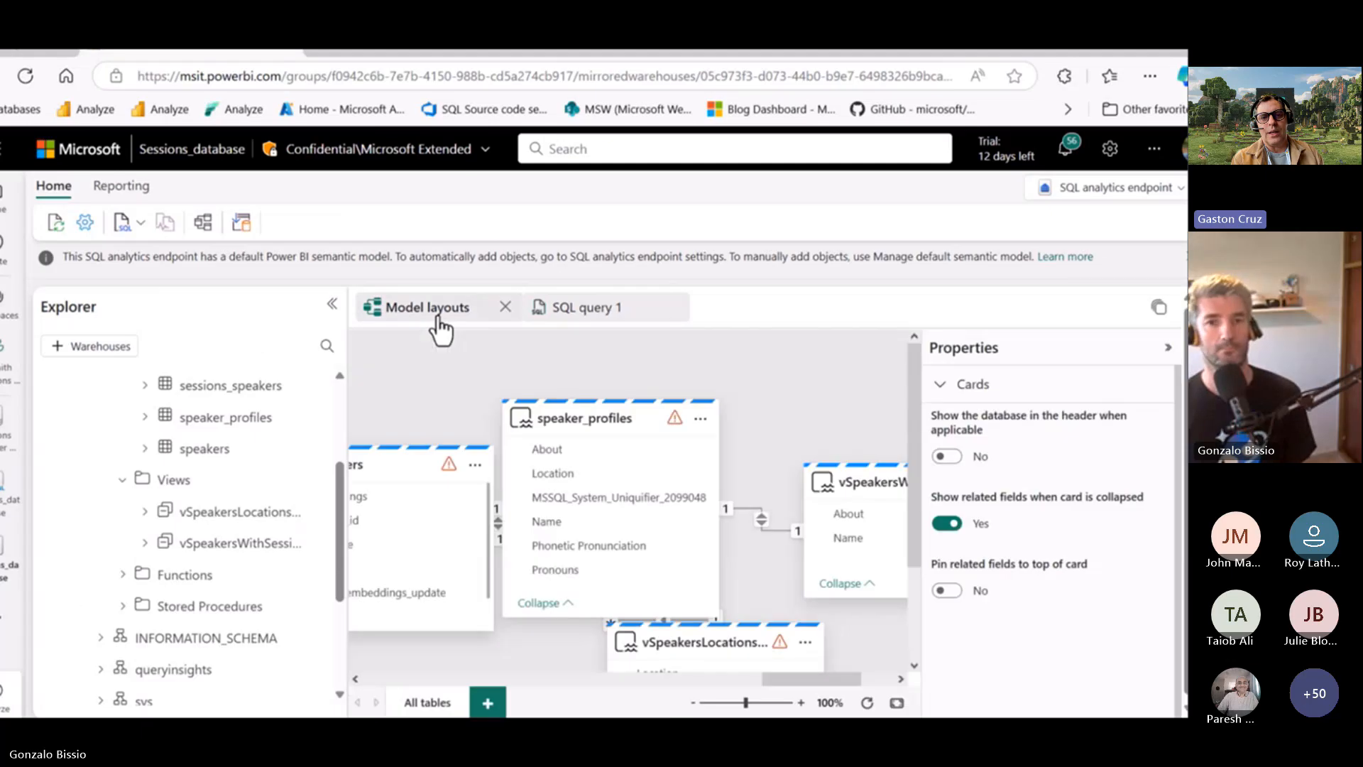
click(331, 304)
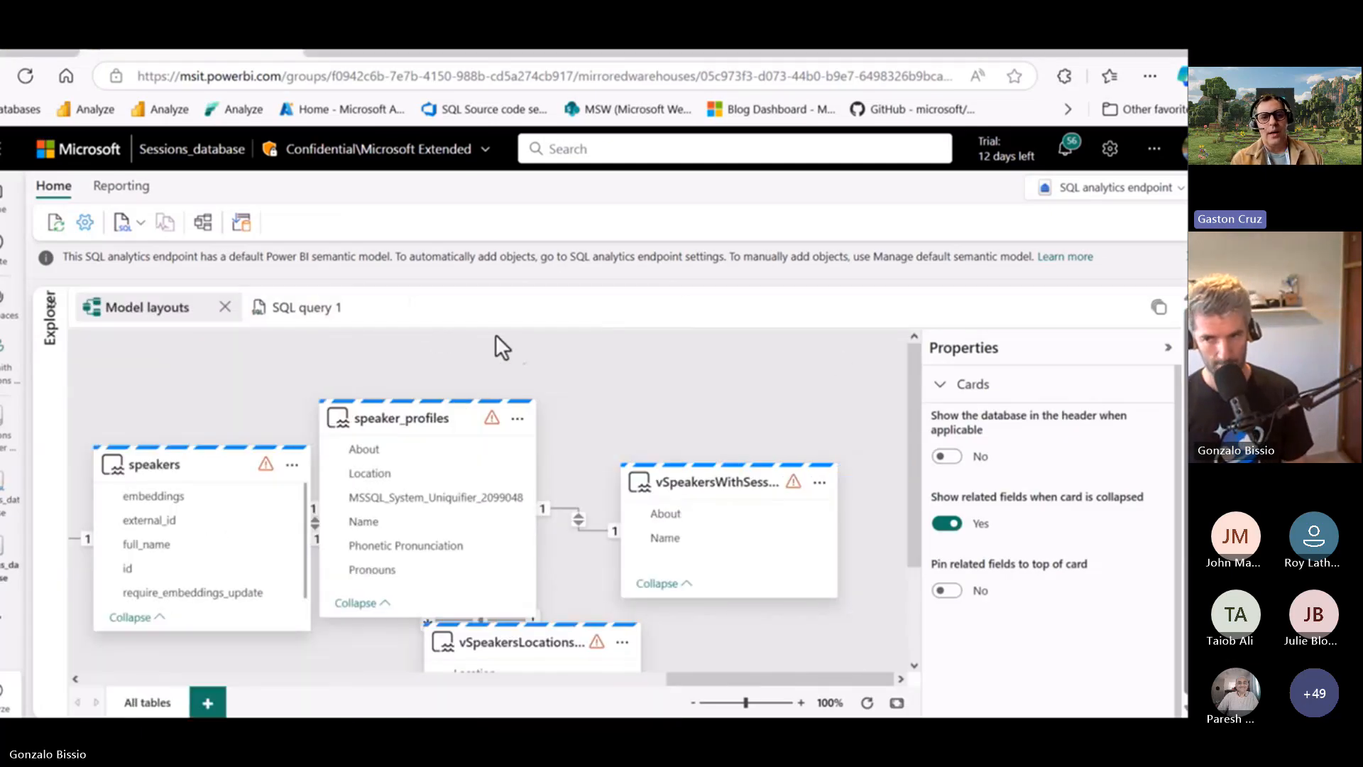
click(391, 308)
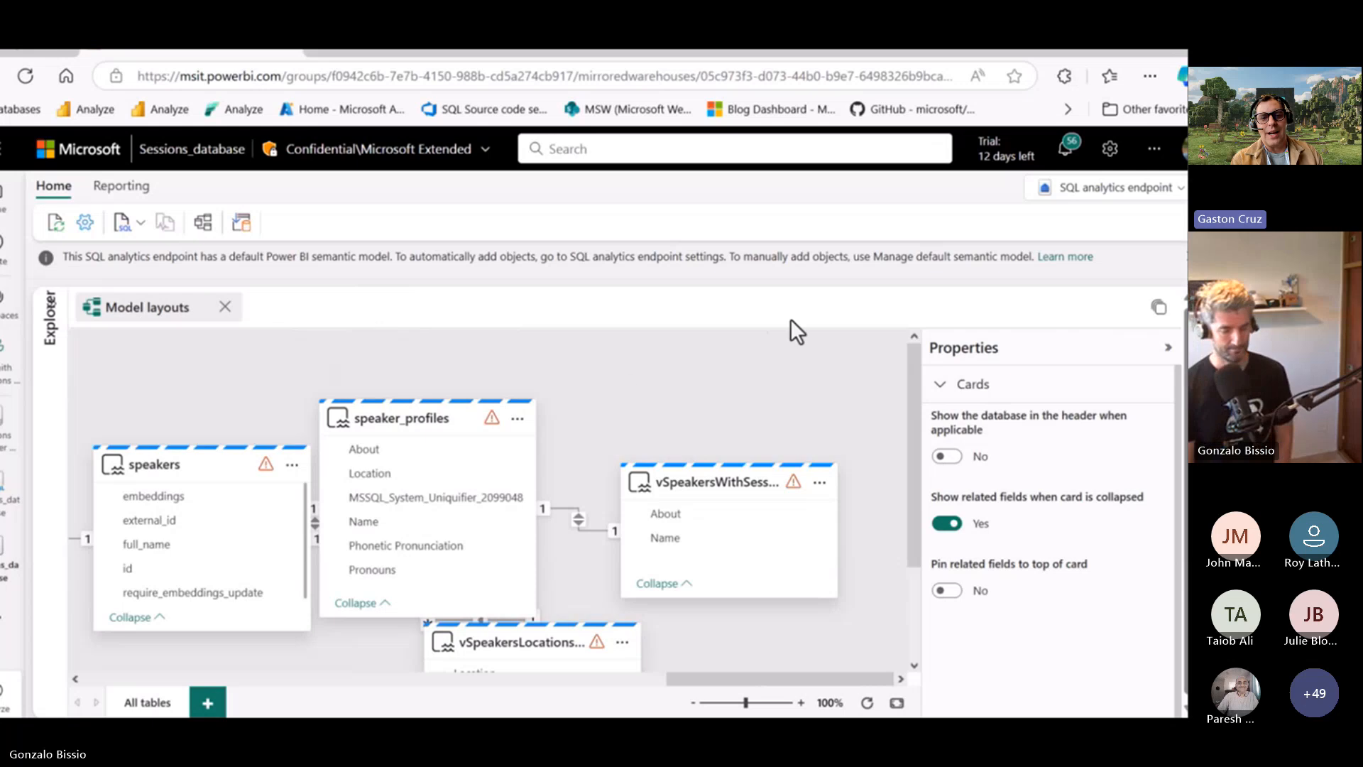
Step: Move the vSpeakersLocationsByCount card slightly lower so it sits clear of the speaker_profiles card
scroll(680, 436, down, 2)
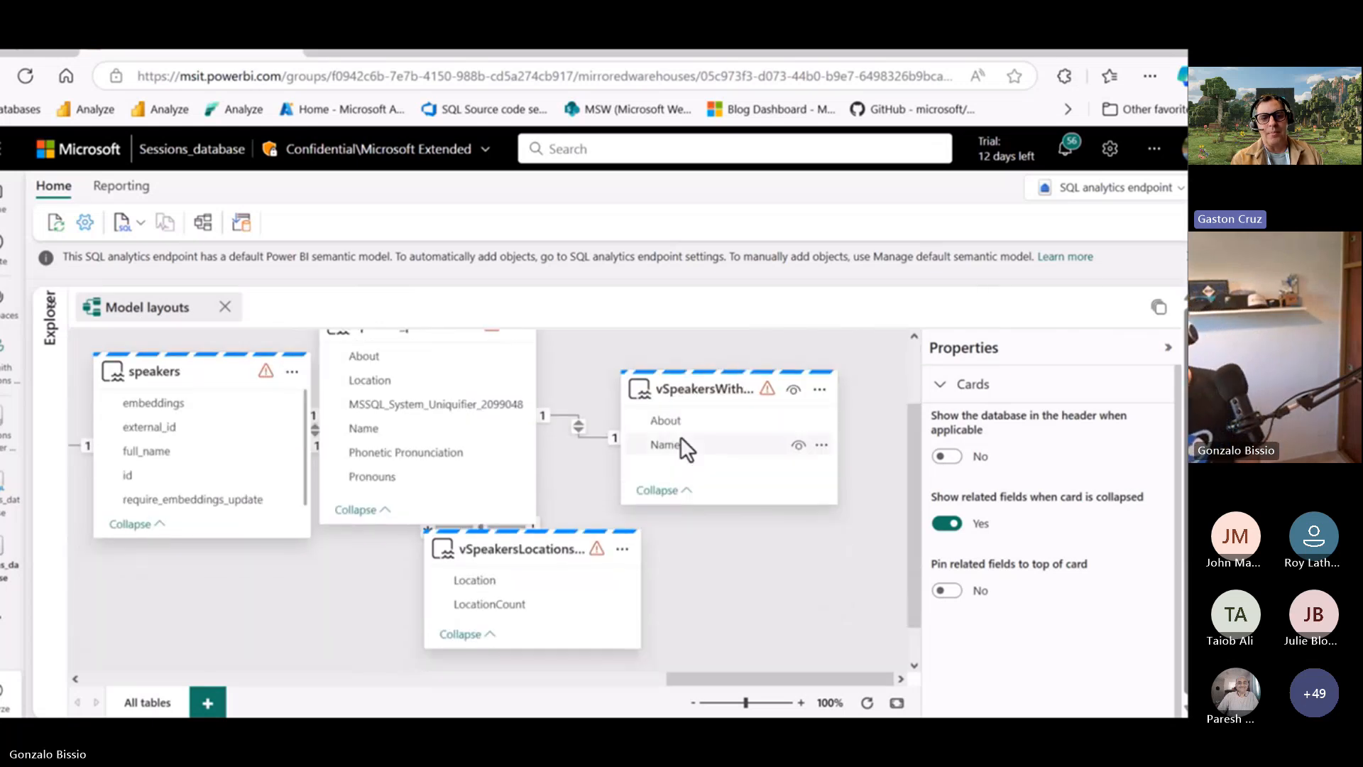
scroll(648, 525, up, 2)
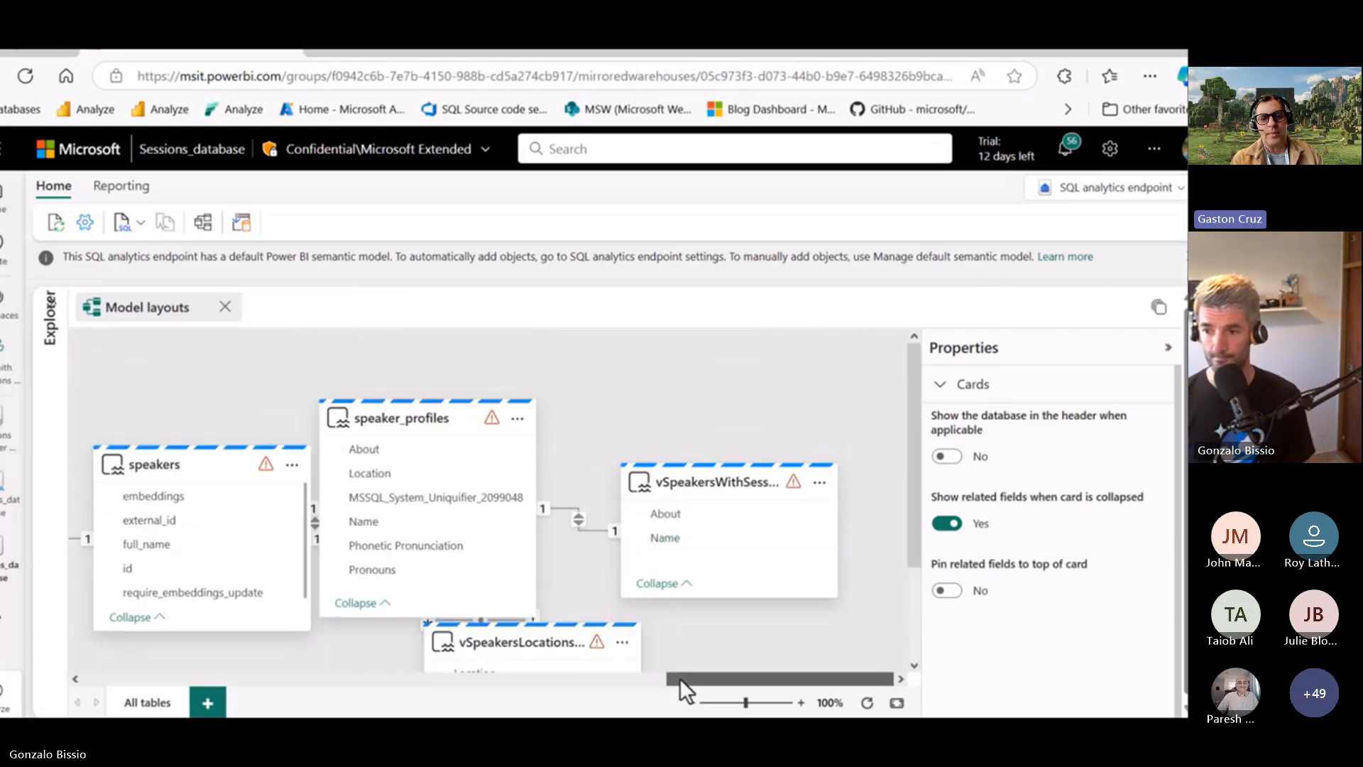
mouse_move(679, 677)
mouse_down()
mouse_move(629, 675)
mouse_move(667, 675)
mouse_up()
scroll(748, 612, down, 2)
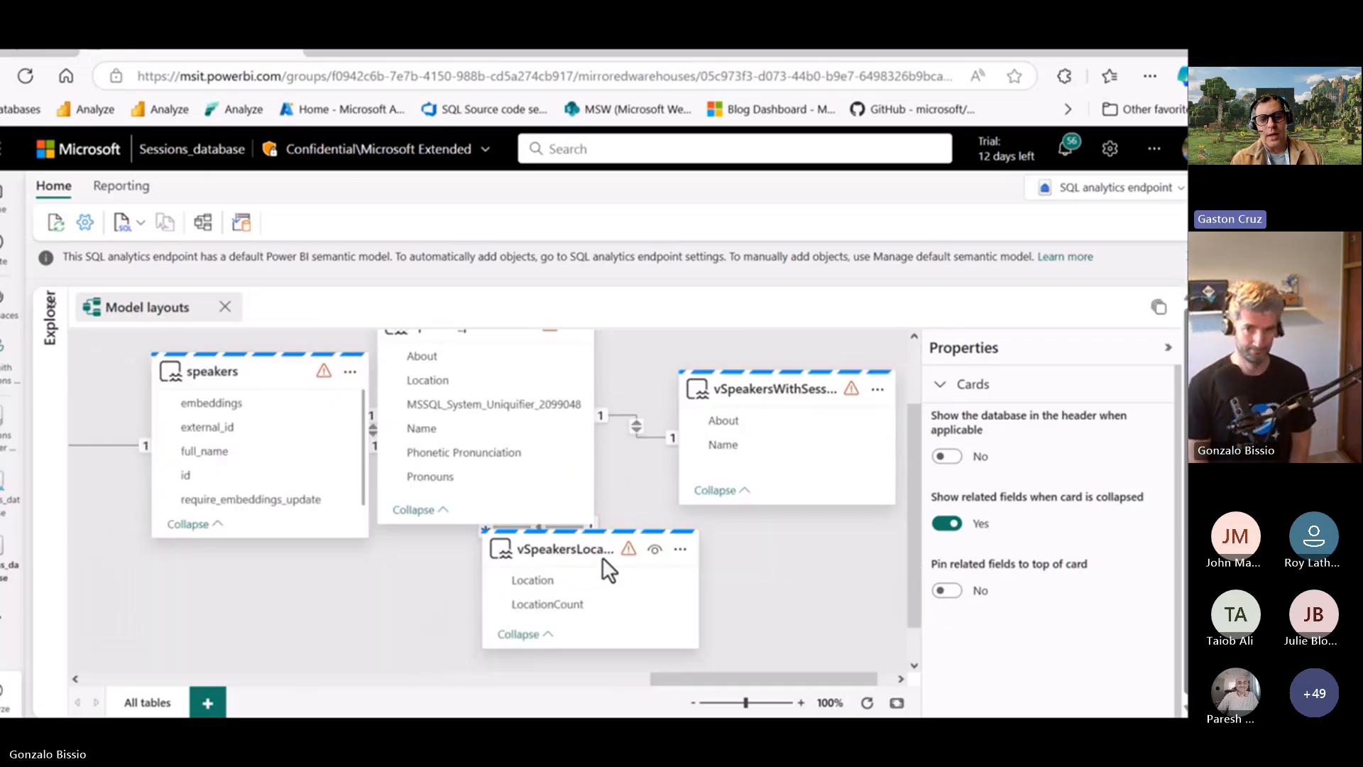
drag(602, 539, 623, 583)
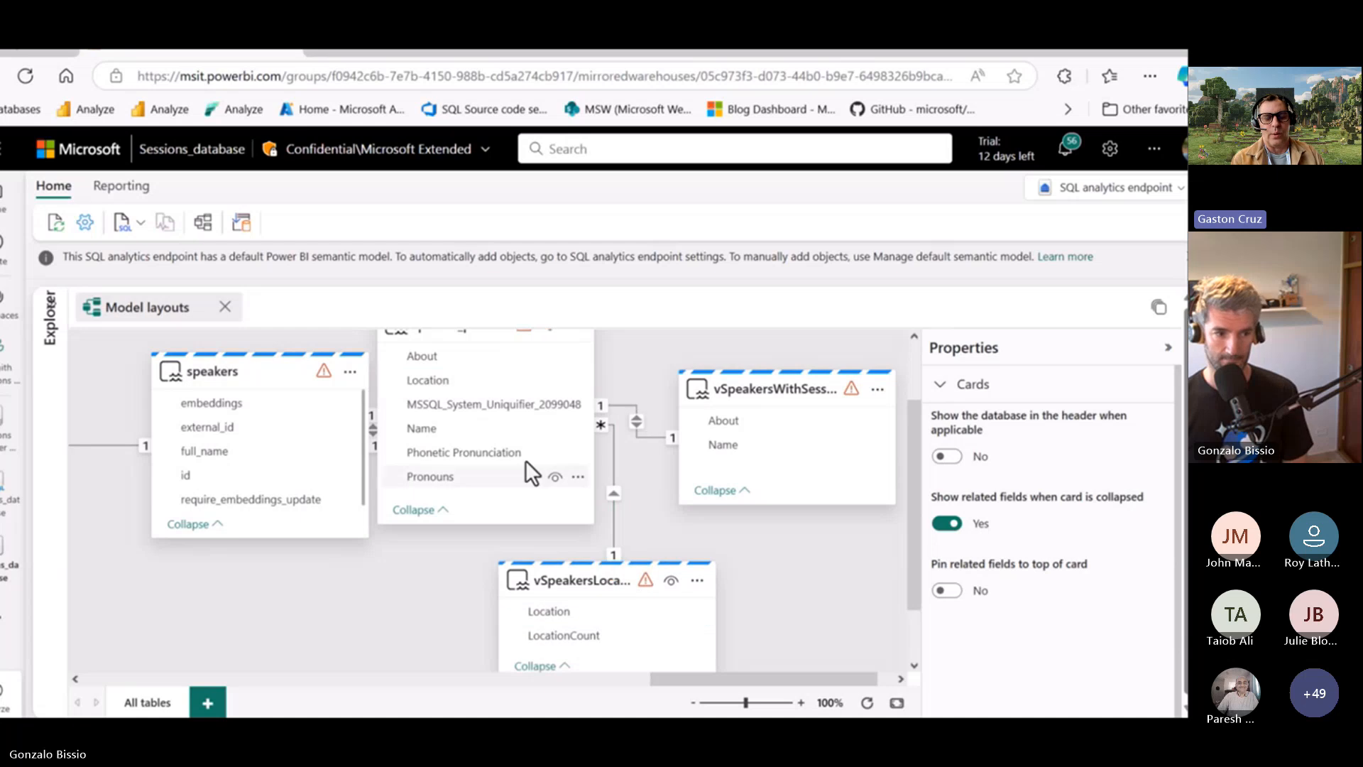
Step: Inspect the relationship properties between speaker_profiles and vSpeakersLocationsByCount on the Location column
scroll(490, 425, up, 2)
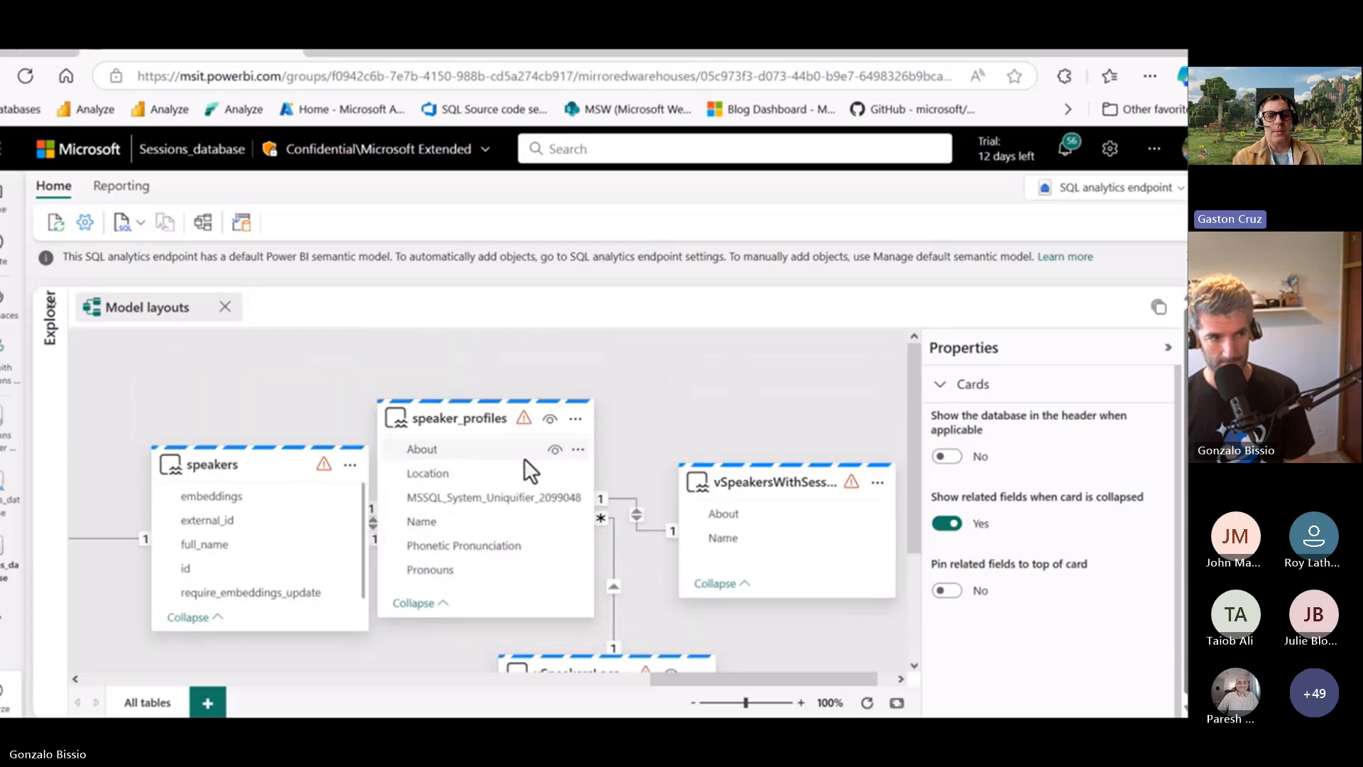
click(599, 517)
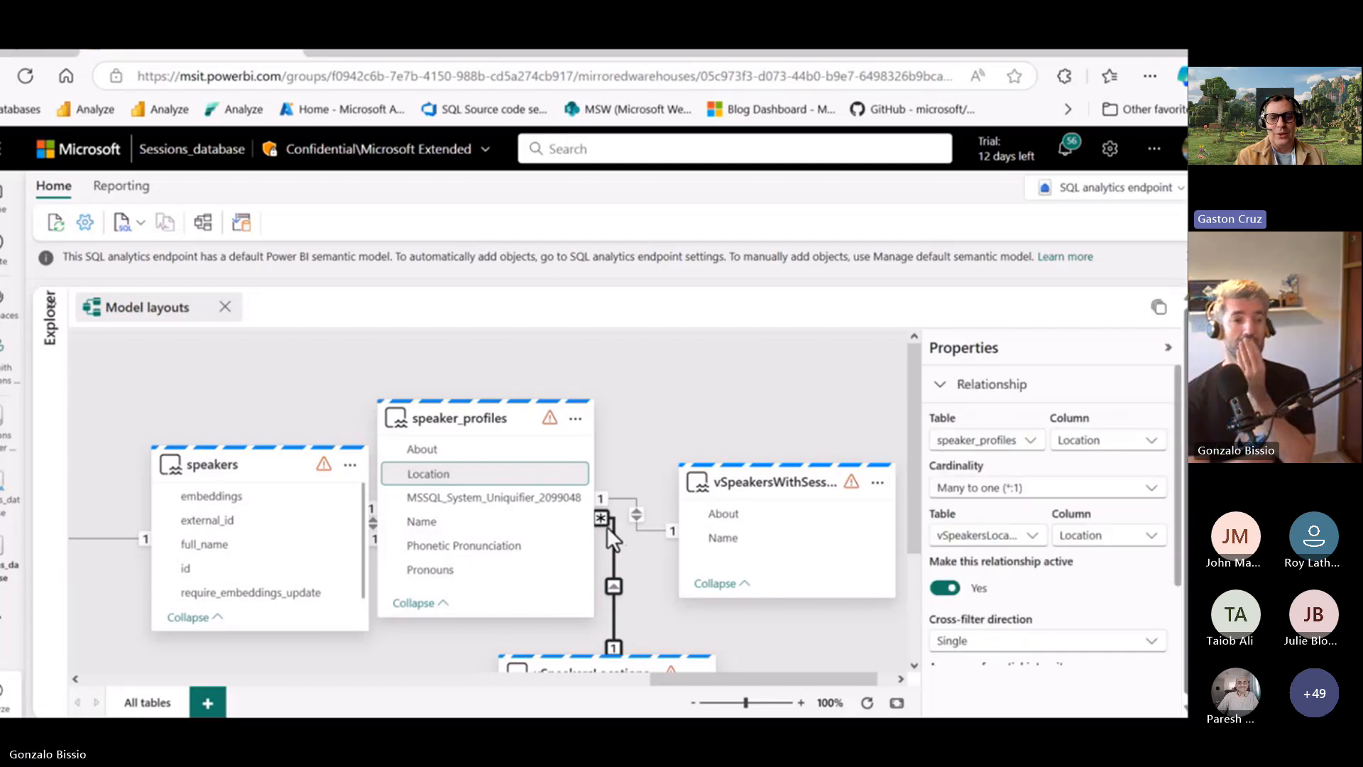
scroll(616, 531, down, 2)
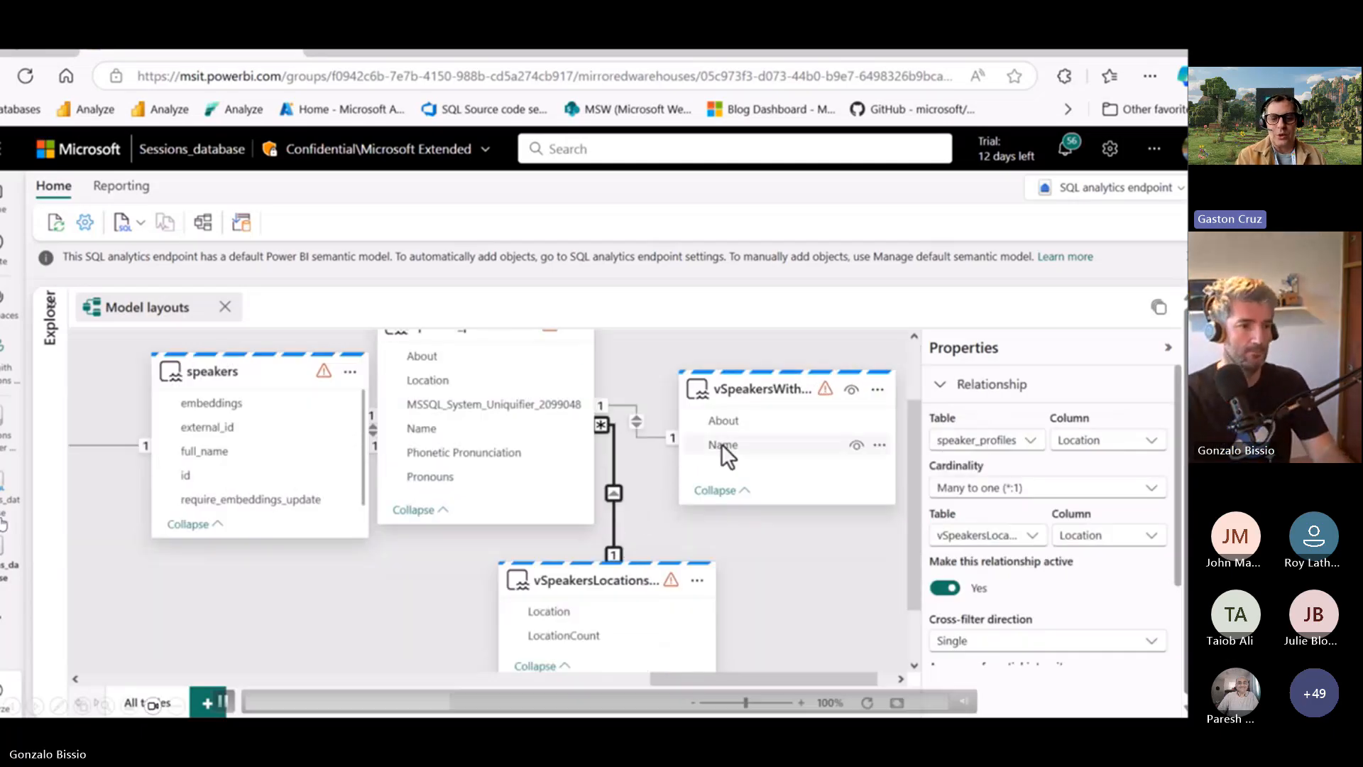
scroll(599, 560, down, 2)
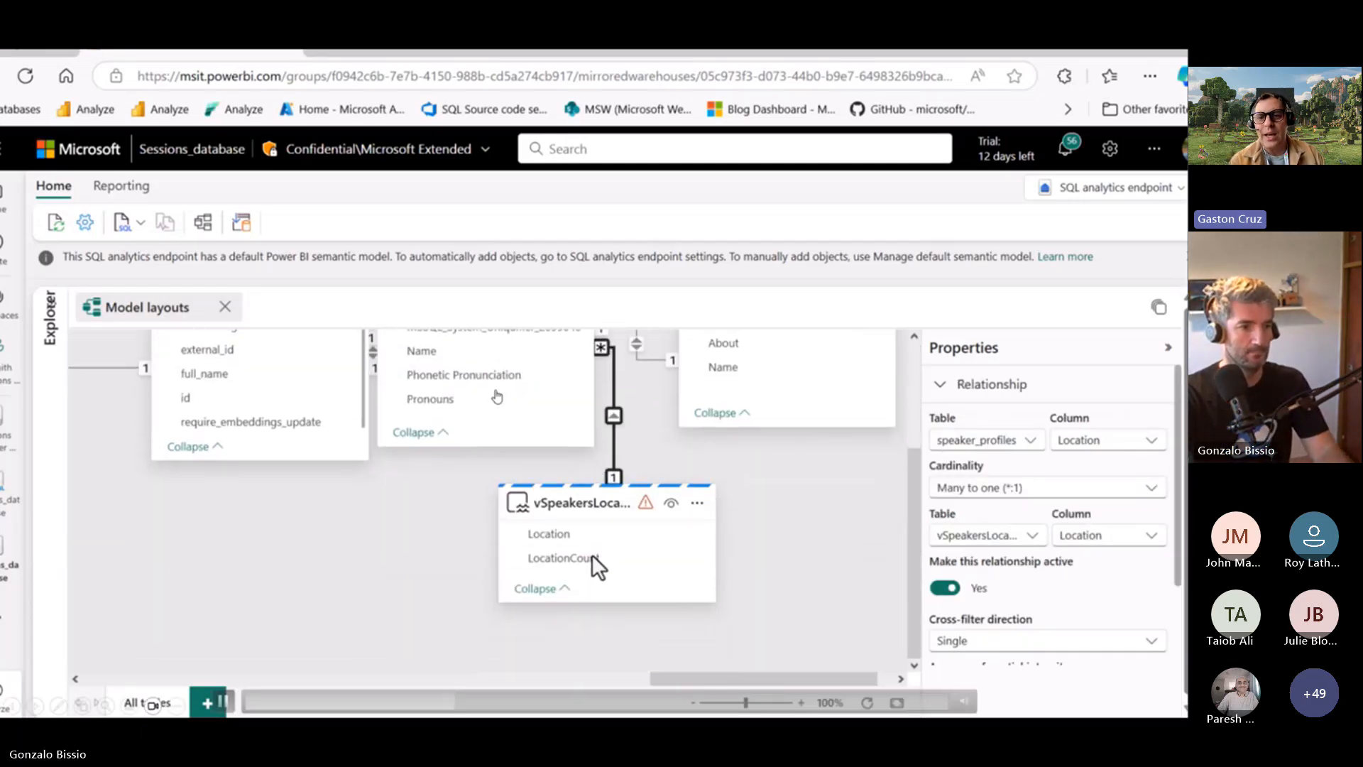
Step: Review the advanced properties of the LocationCount column and choose None from its Summarize by options
click(633, 558)
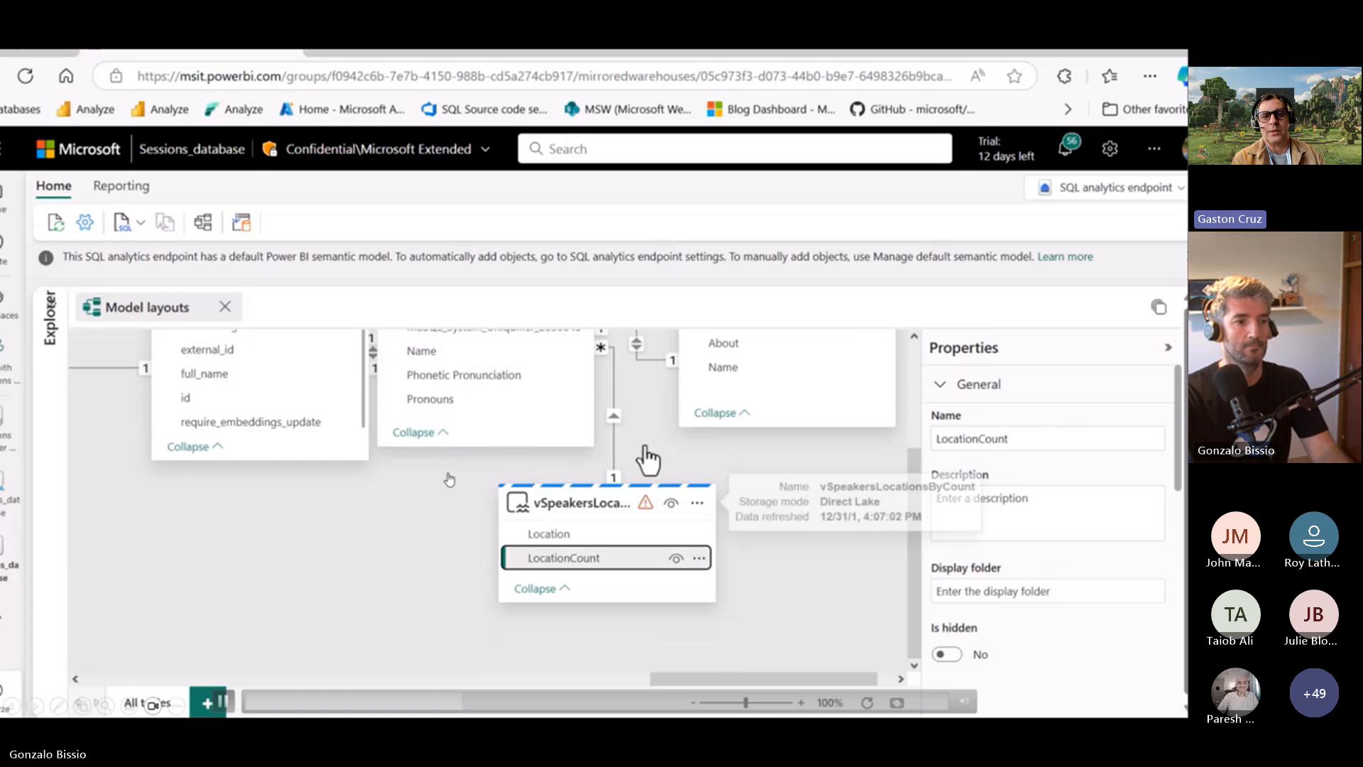
scroll(1003, 393, down, 3)
scroll(1007, 411, down, 4)
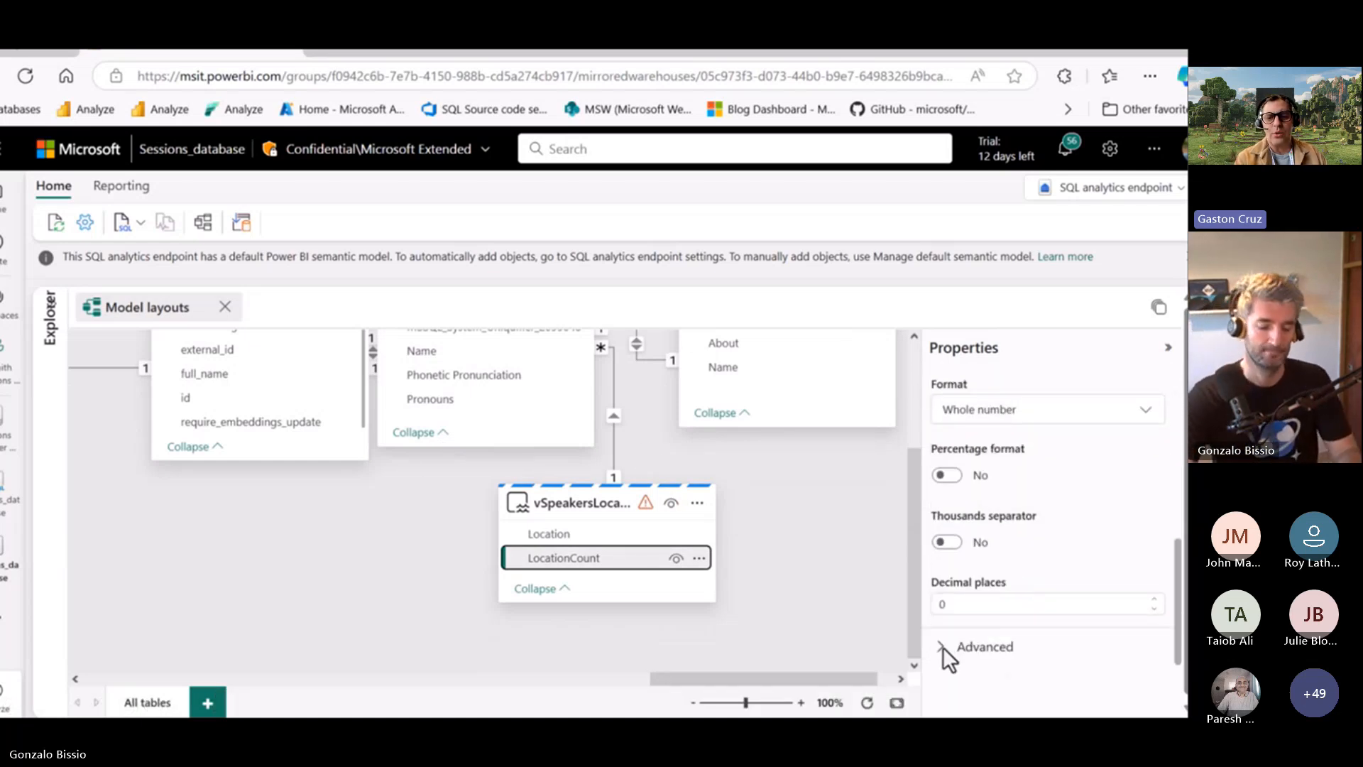
click(943, 648)
scroll(992, 602, down, 4)
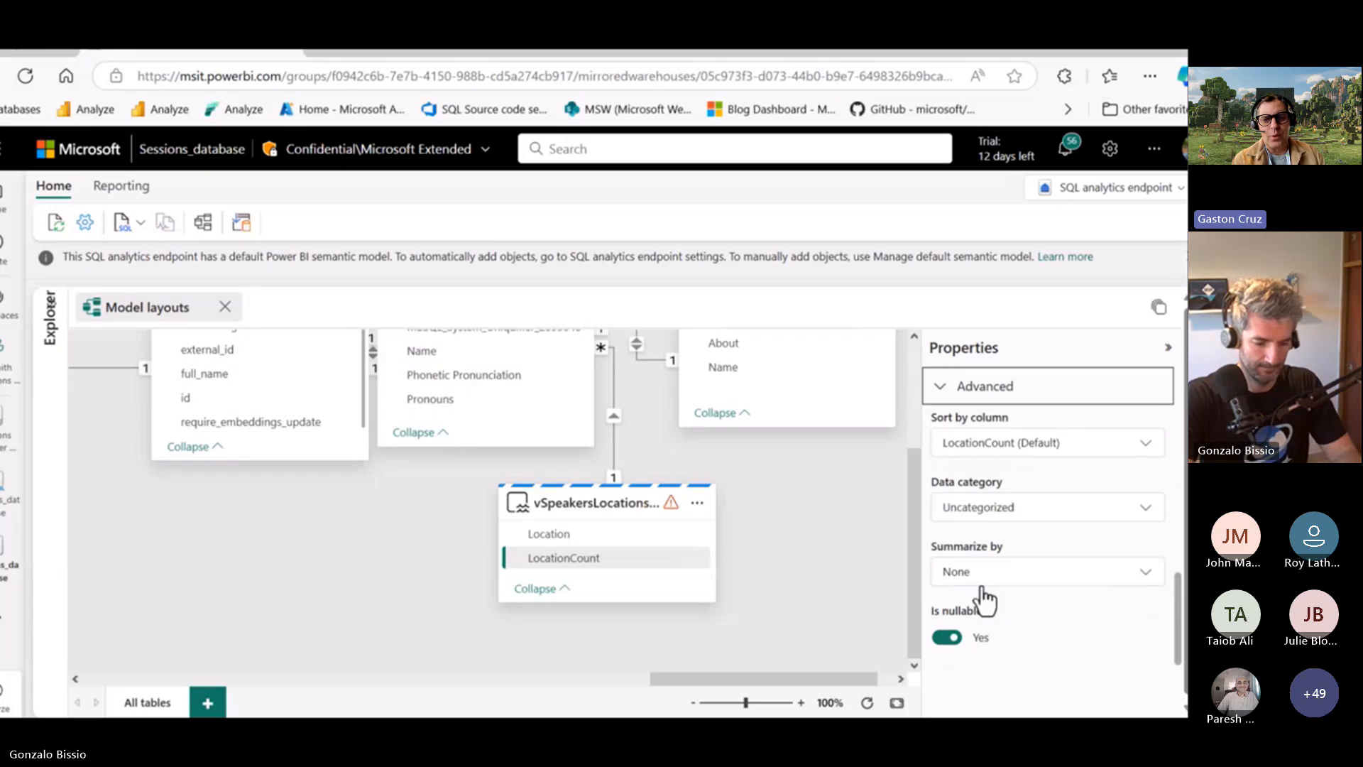
click(986, 581)
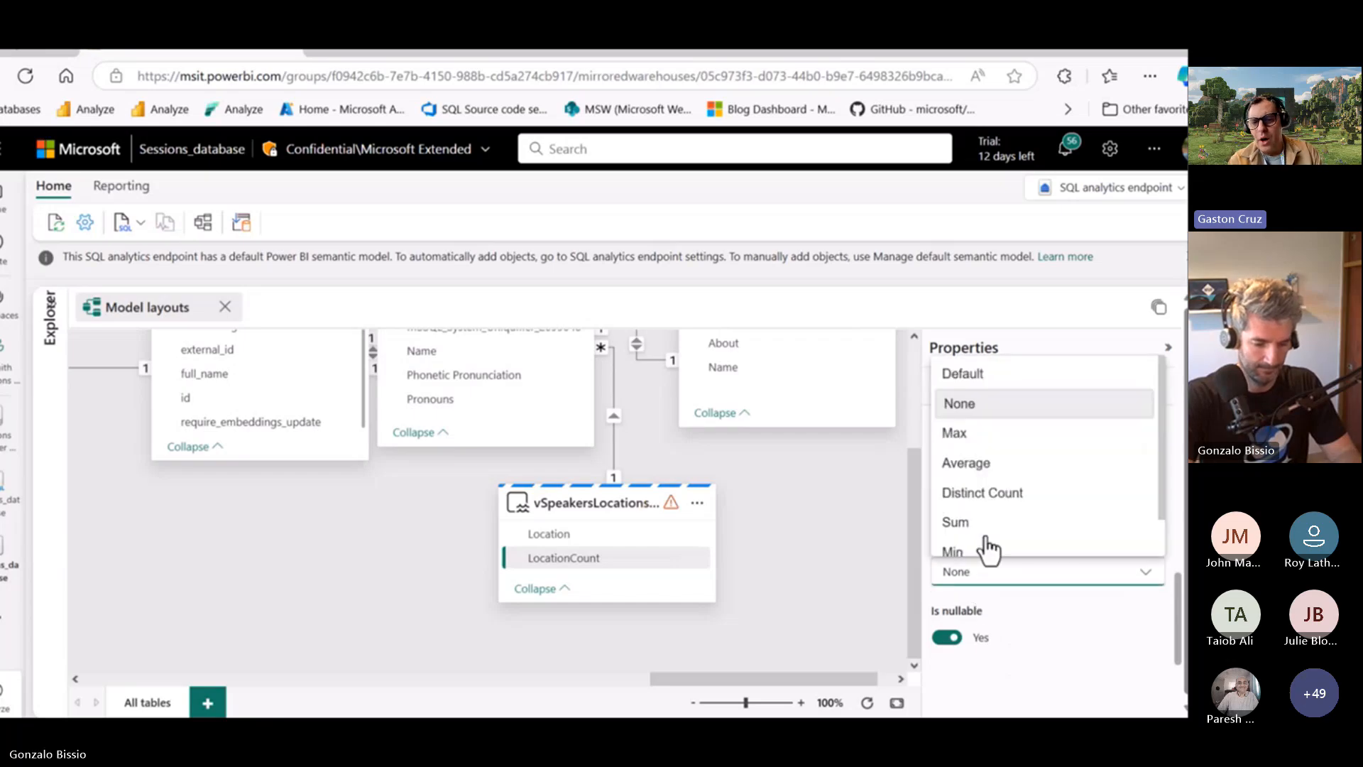
click(961, 415)
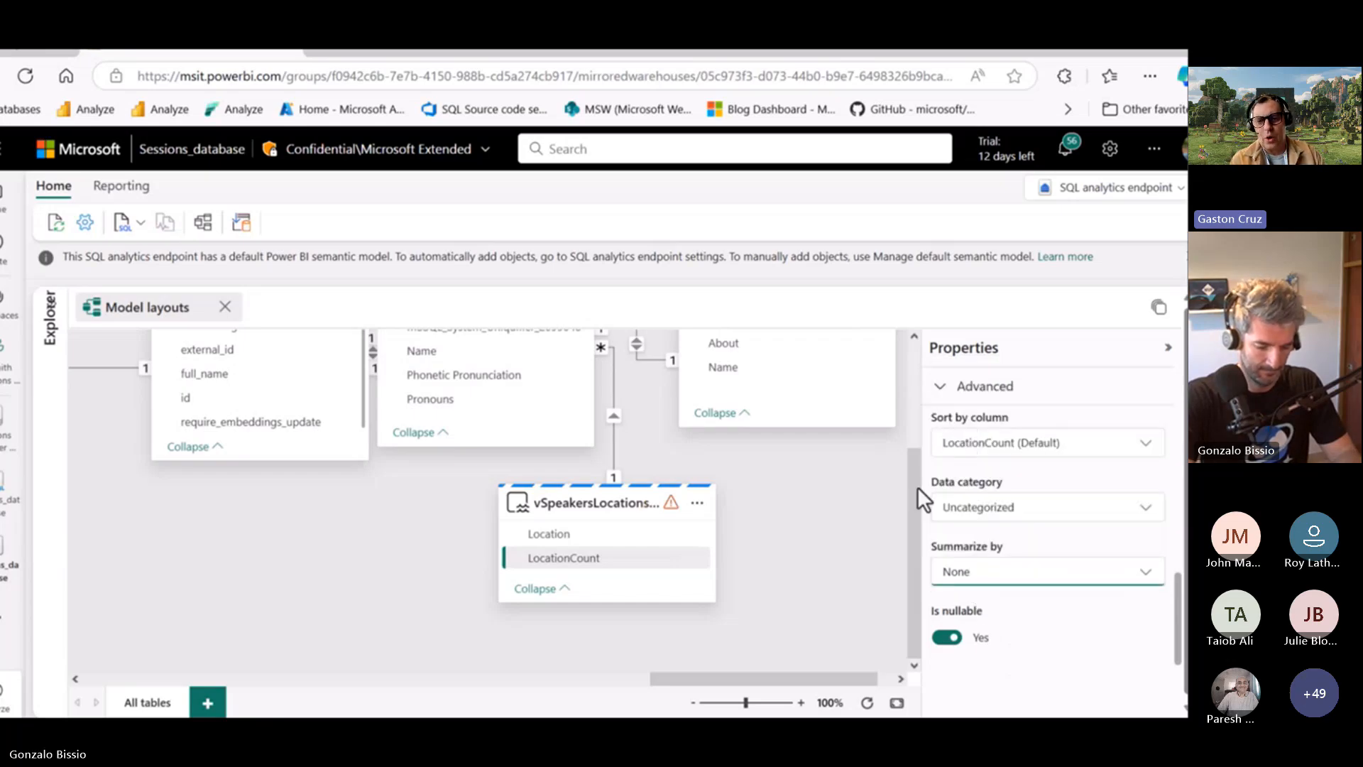
click(807, 569)
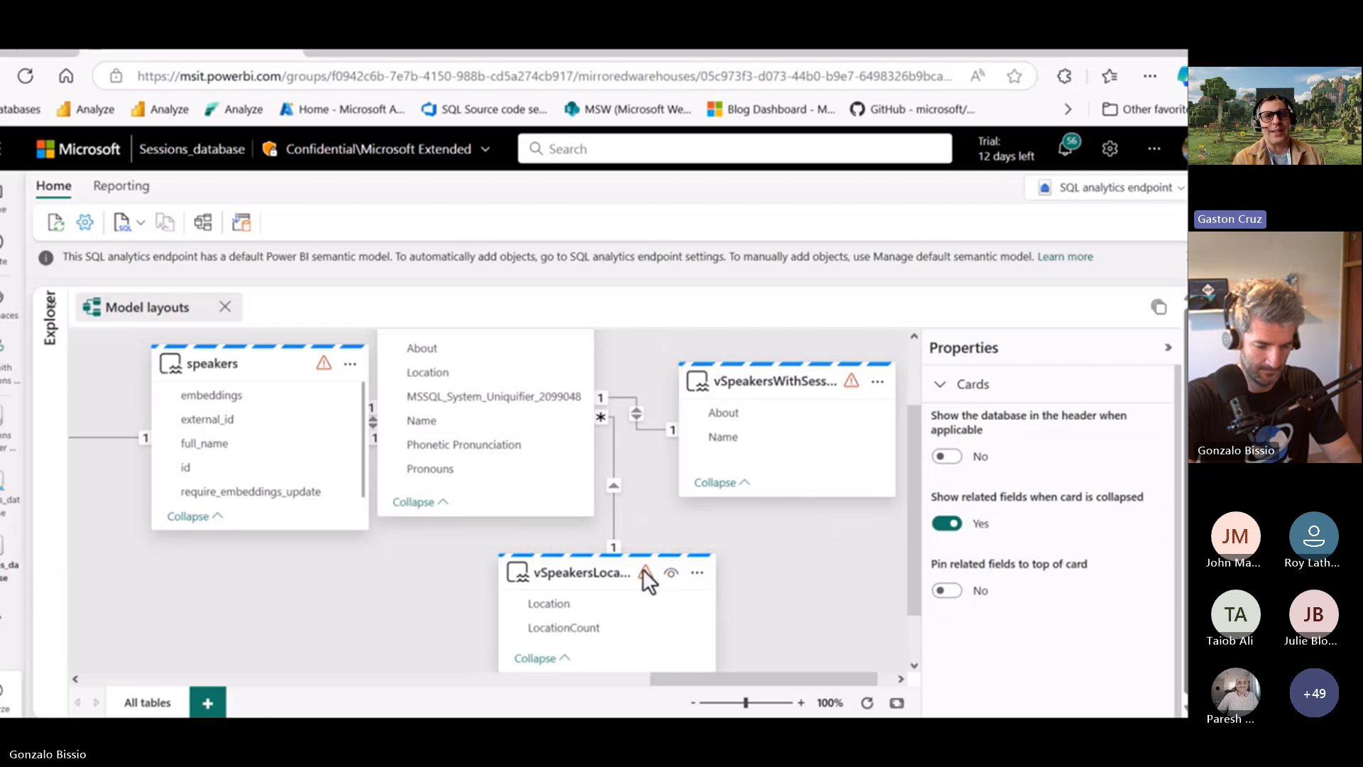
Step: Automatically update the default semantic model of Sessions_database and create a new report from it
click(646, 576)
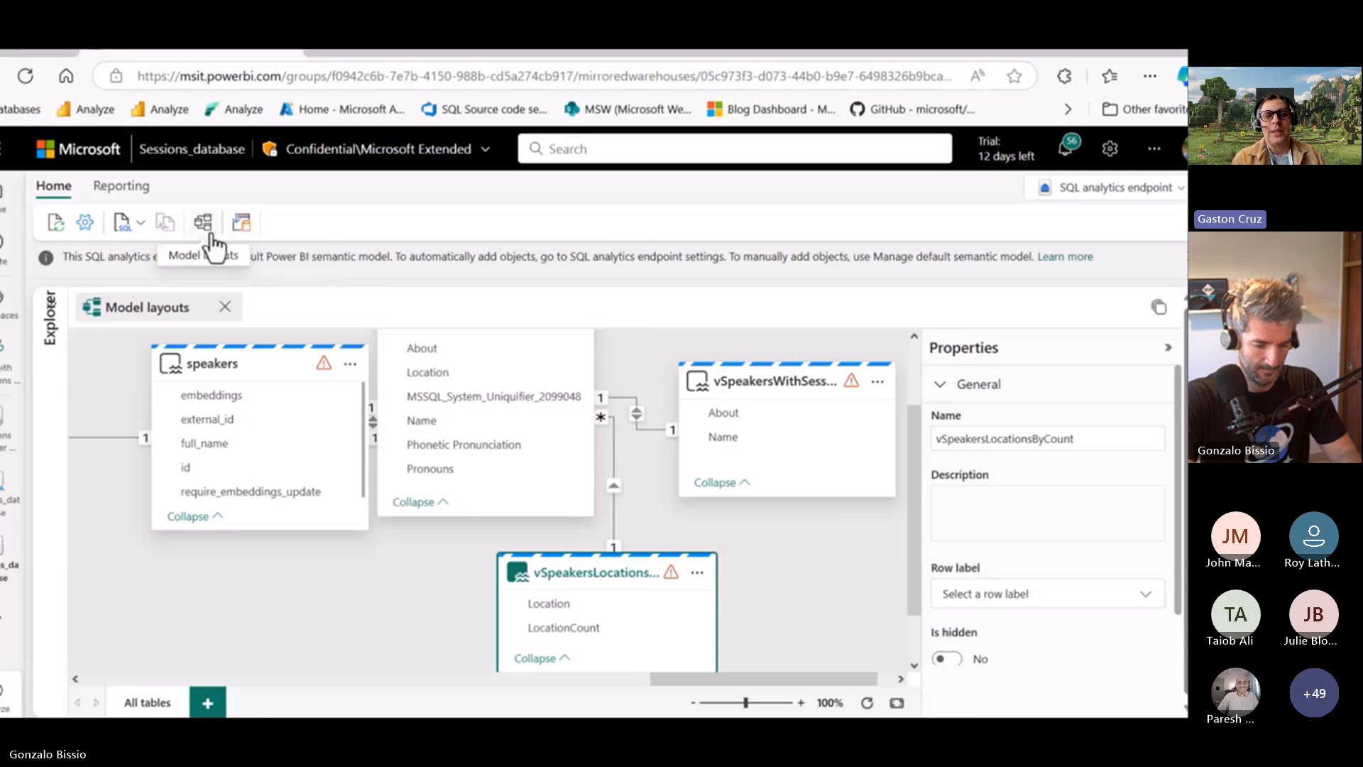
click(103, 190)
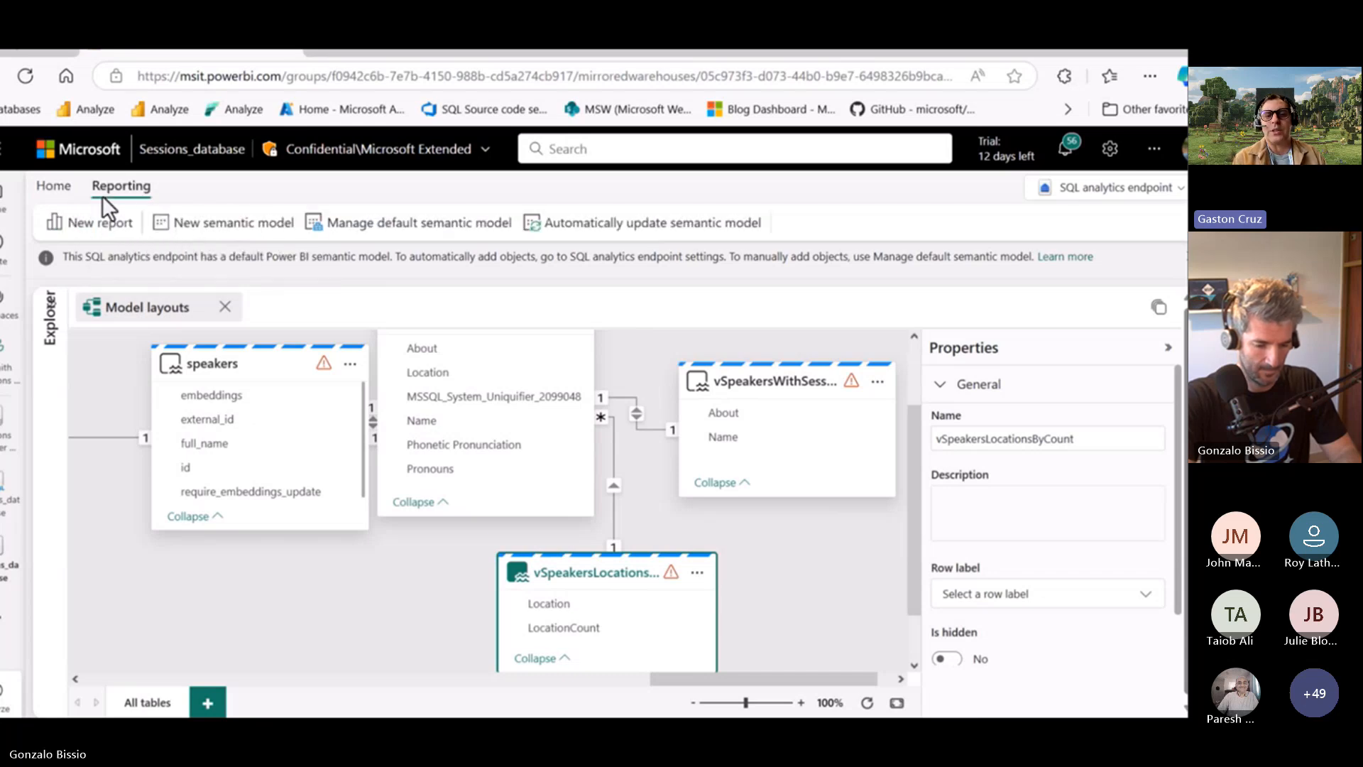
click(562, 226)
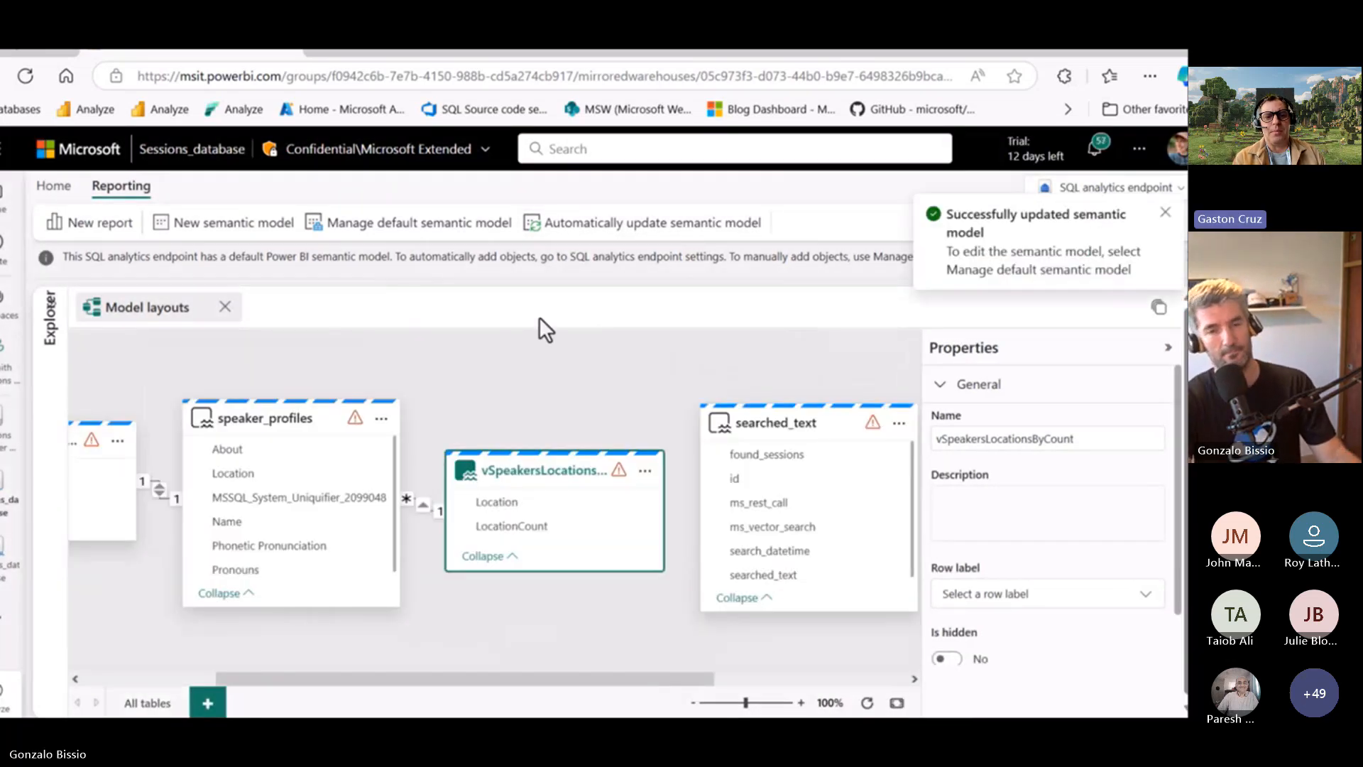
click(92, 224)
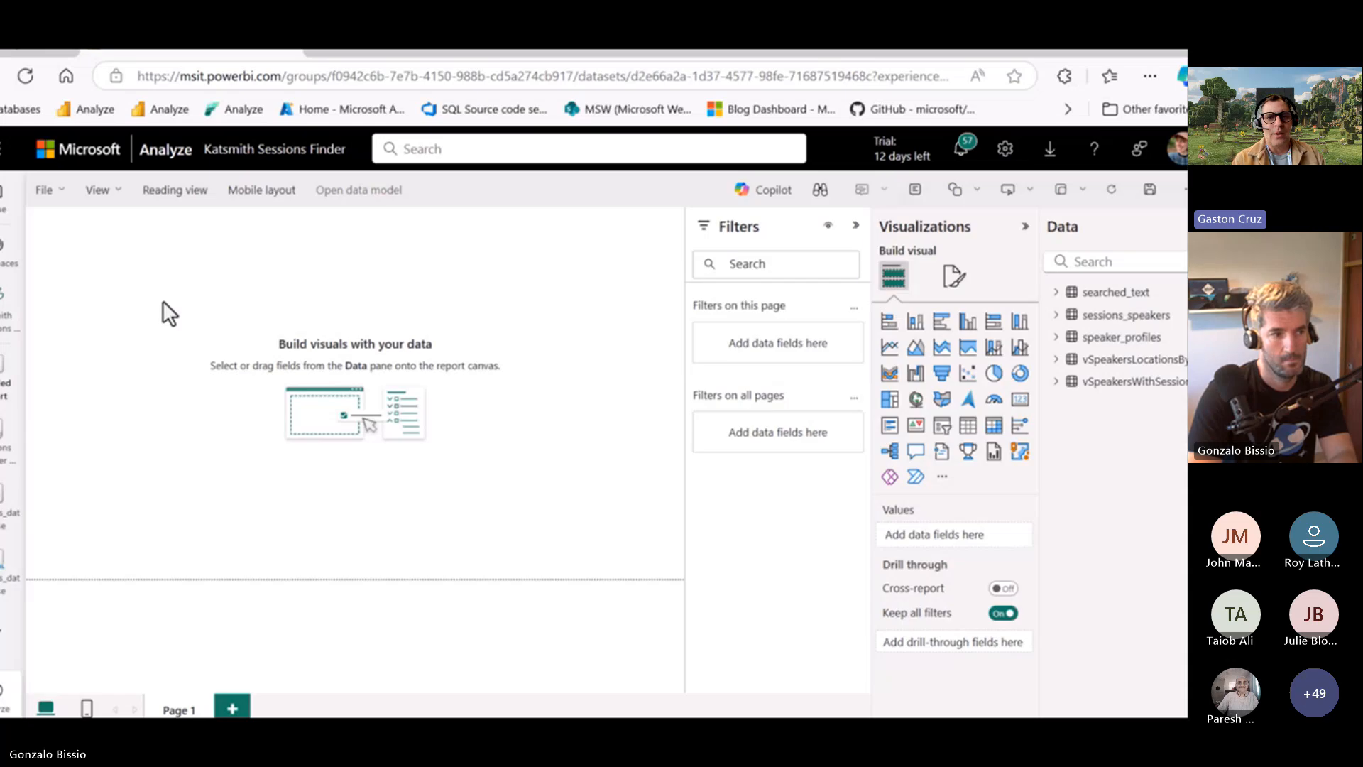
Step: Hide the filters pane and add a table visual showing Location and LocationCount from the vSpeakersLocationsByCount view
click(859, 228)
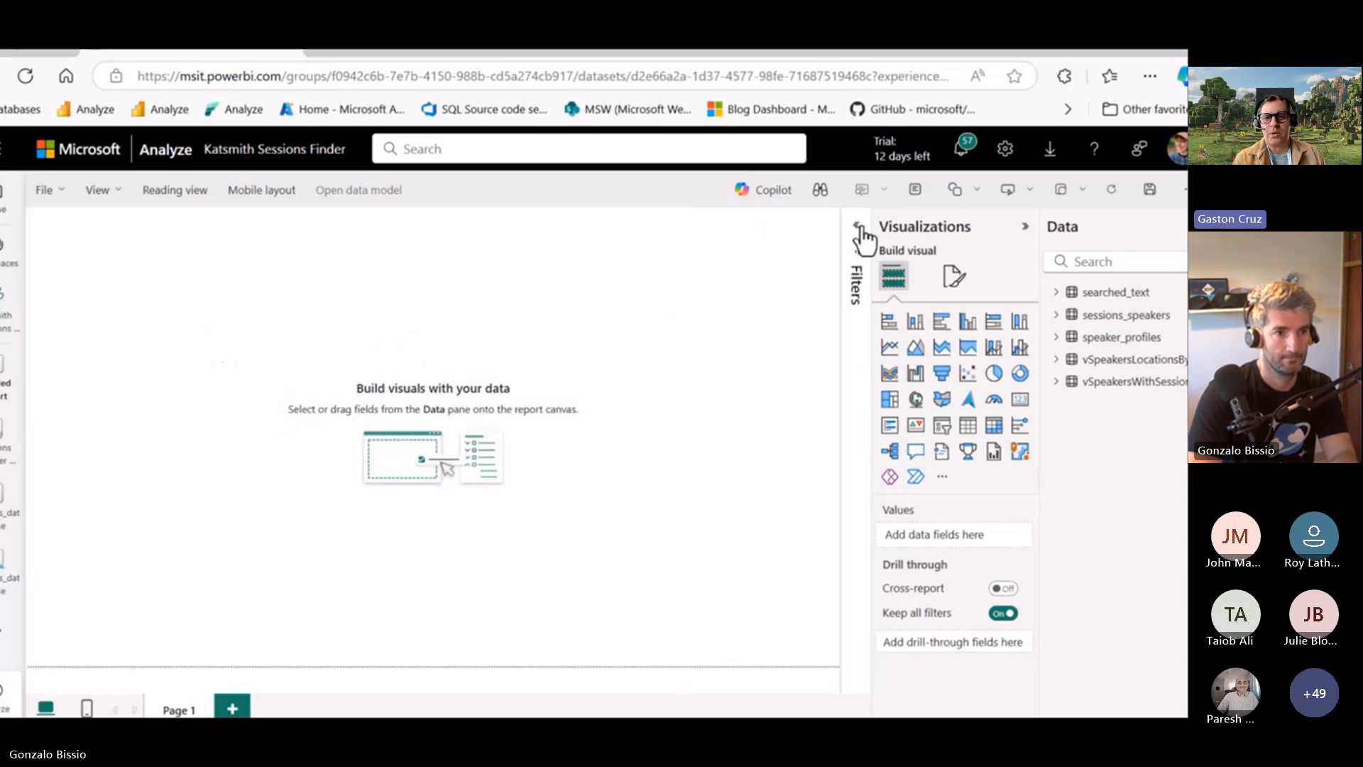
click(1024, 229)
click(1024, 231)
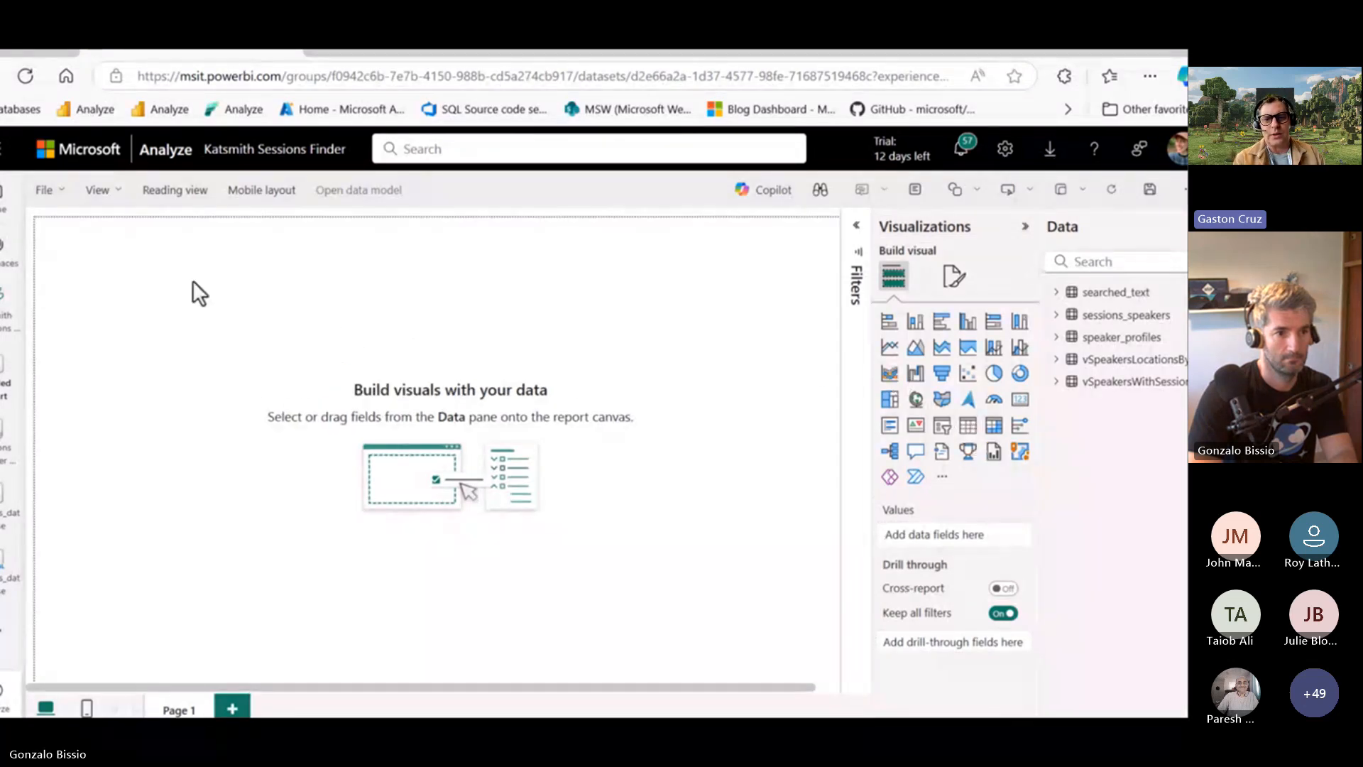
click(972, 426)
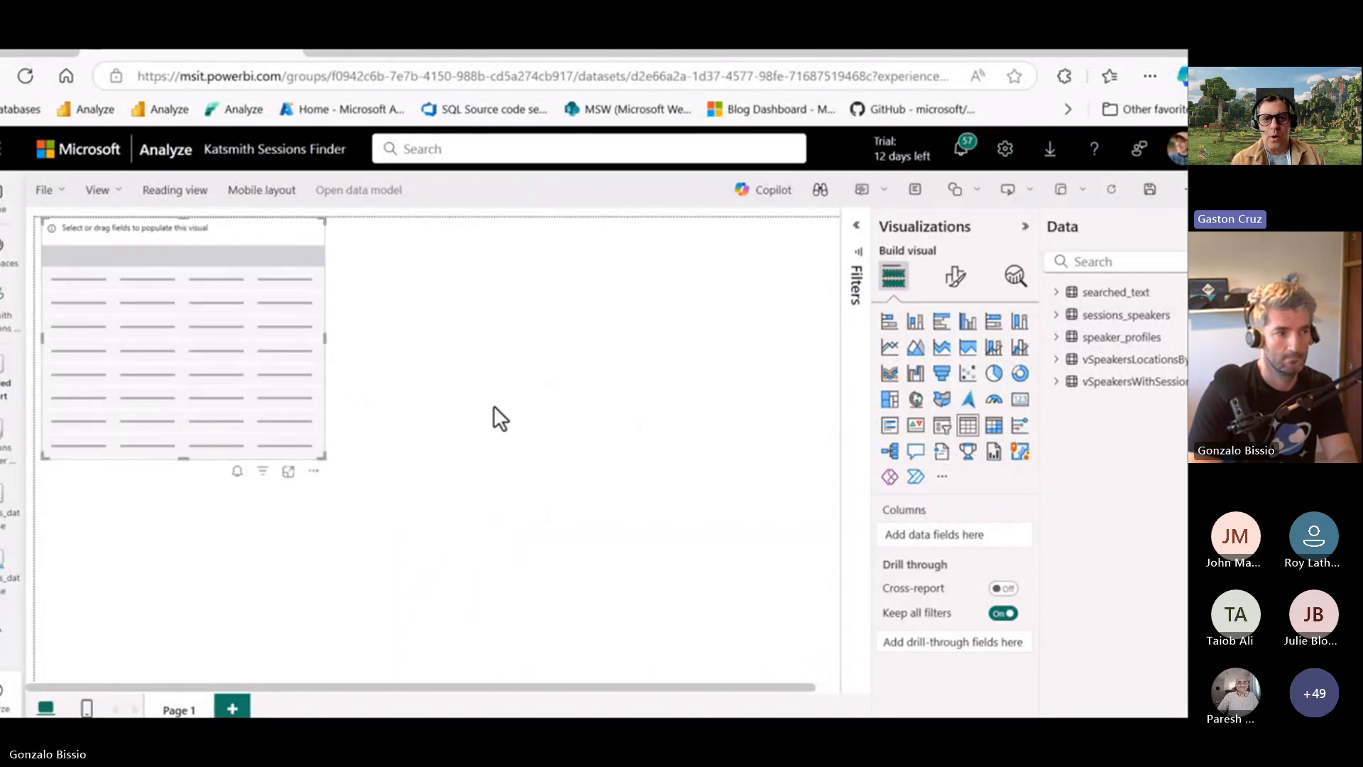
click(1056, 383)
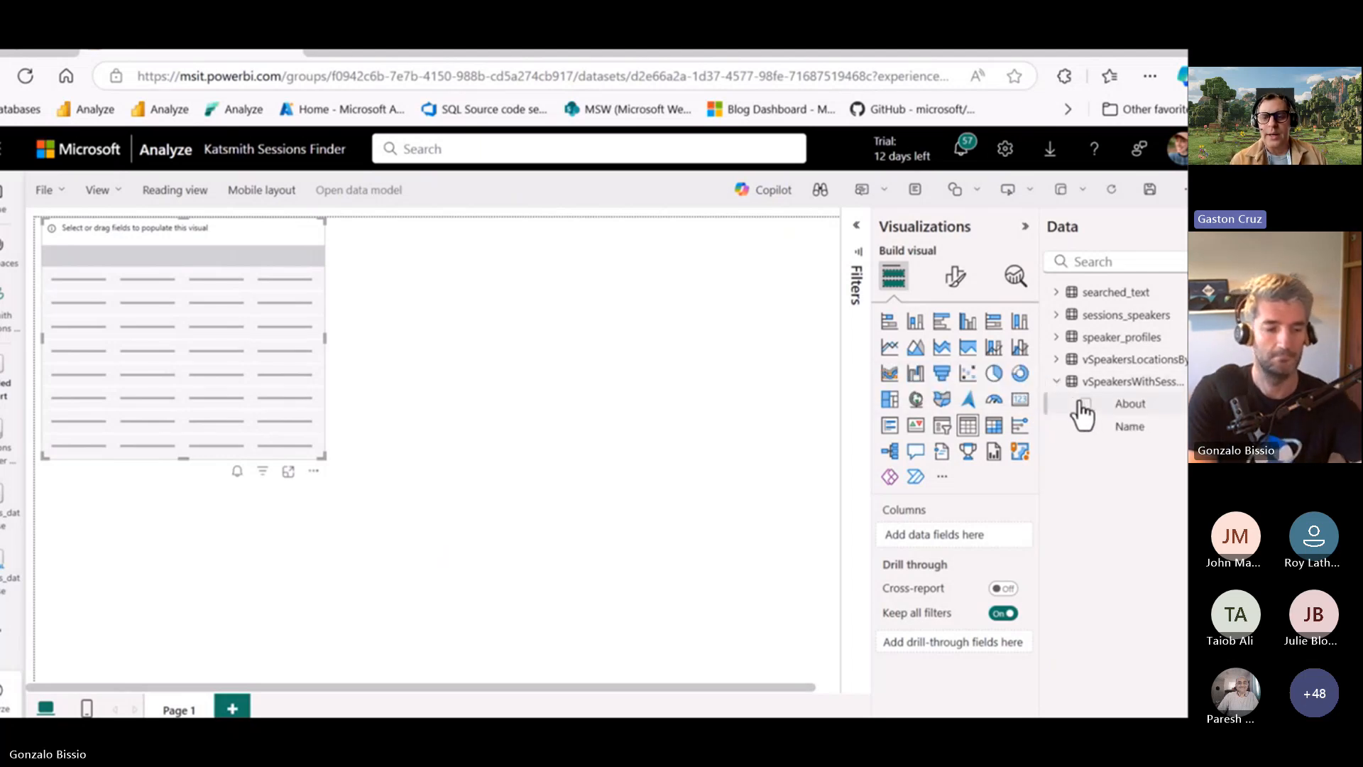
click(1056, 360)
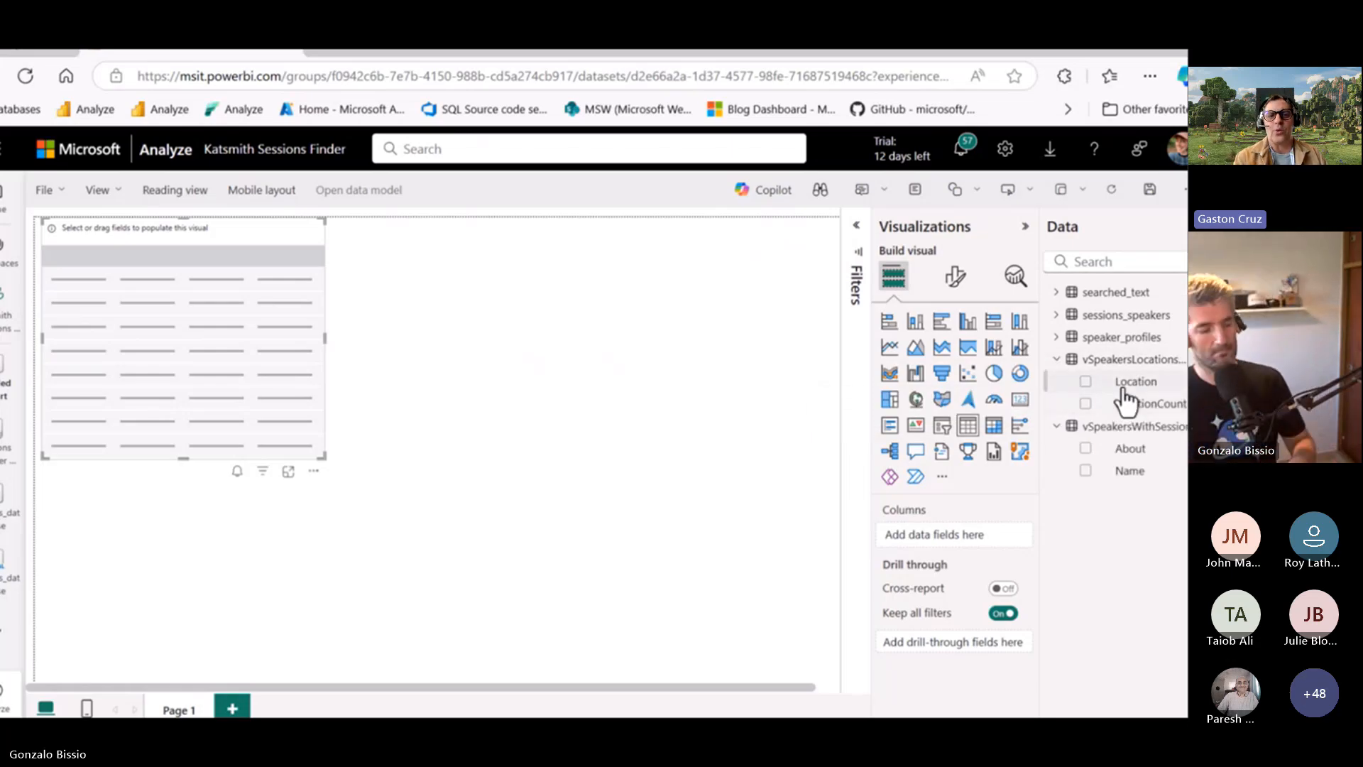
drag(1123, 390, 949, 539)
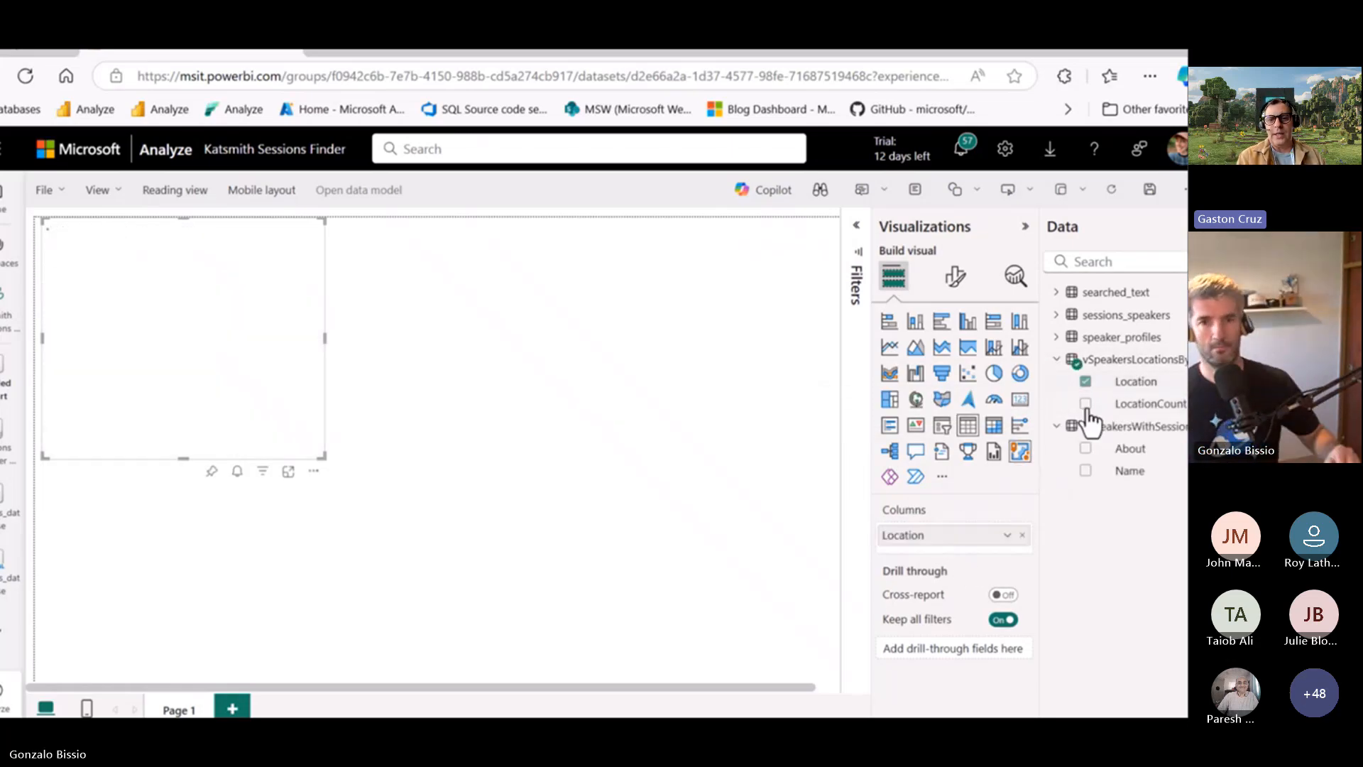
drag(1154, 414, 969, 551)
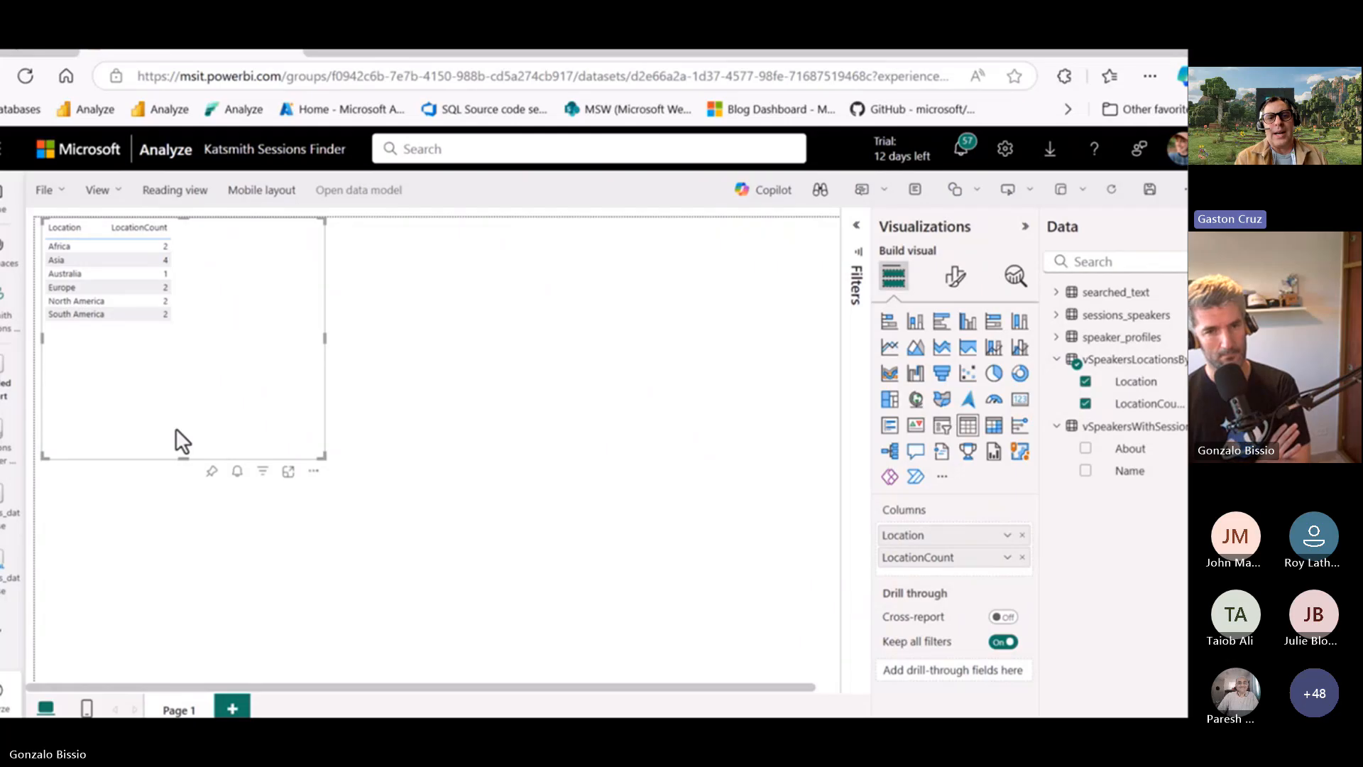
Step: Add a stacked column chart below the table with speaker_profiles Location on the X-axis and the count of Location on the Y-axis
key(ctrl+plus)
key(ctrl+plus)
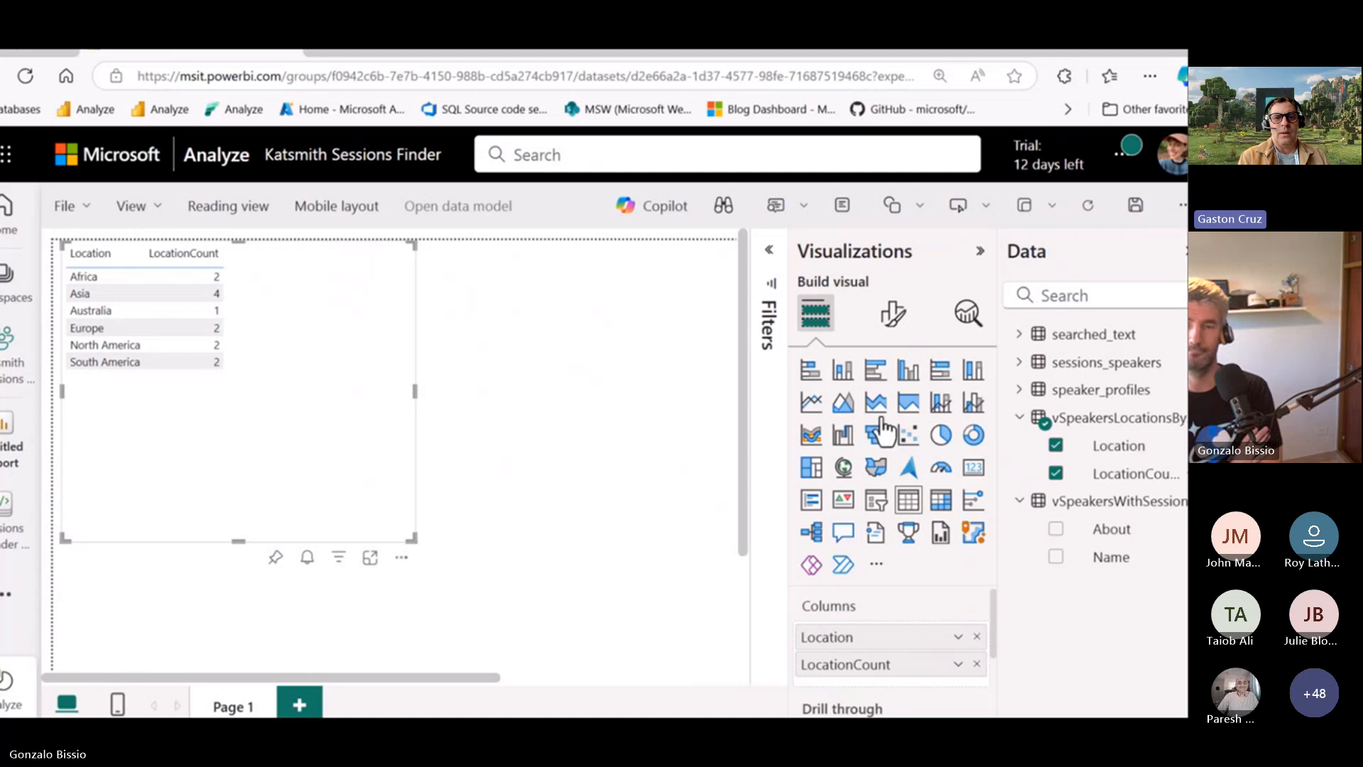
click(627, 381)
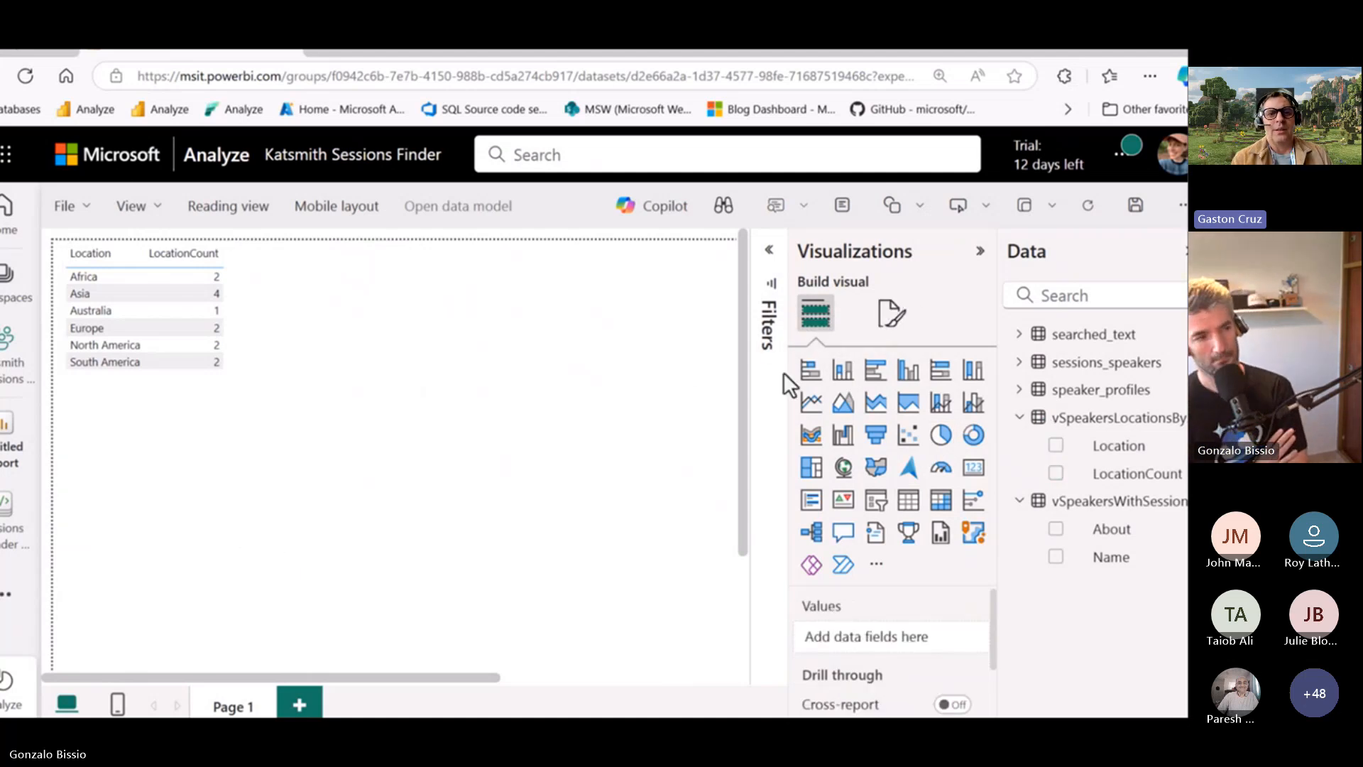
click(841, 374)
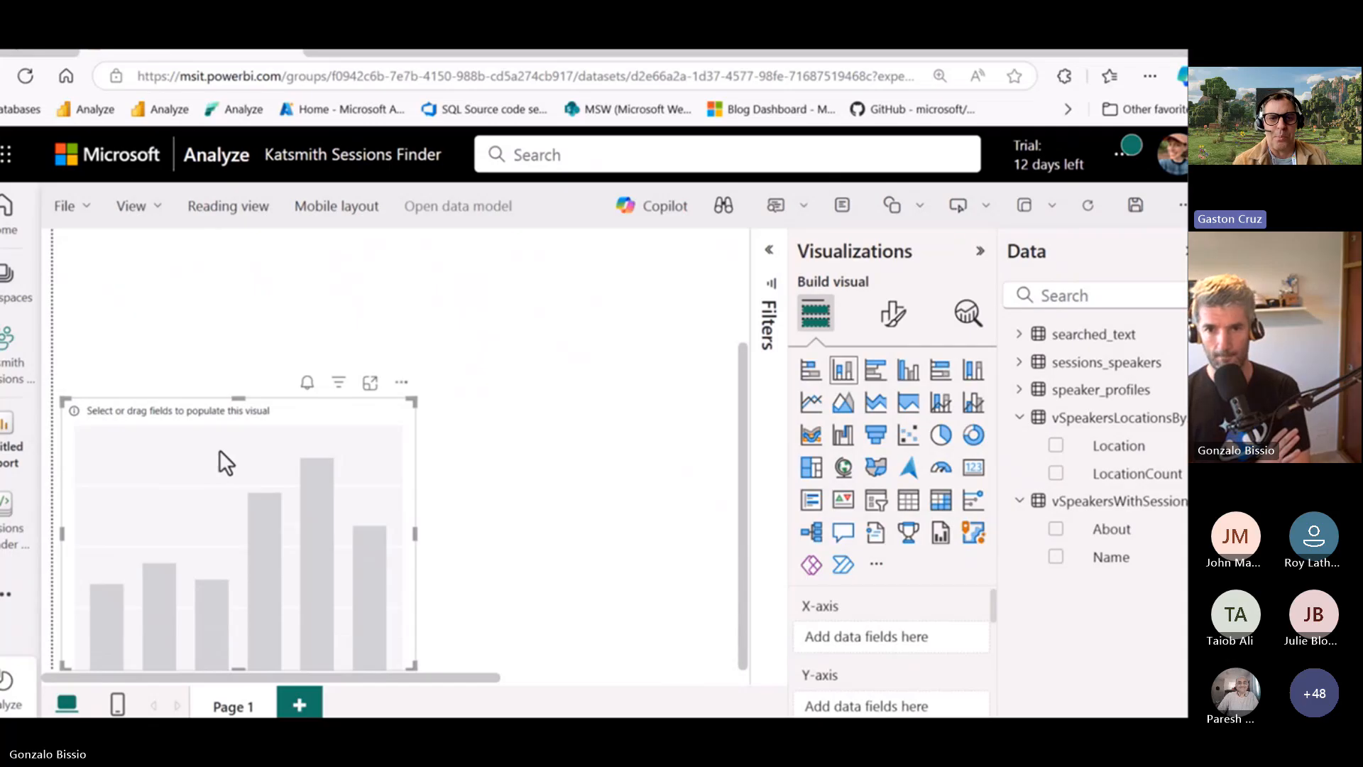
drag(219, 449, 189, 347)
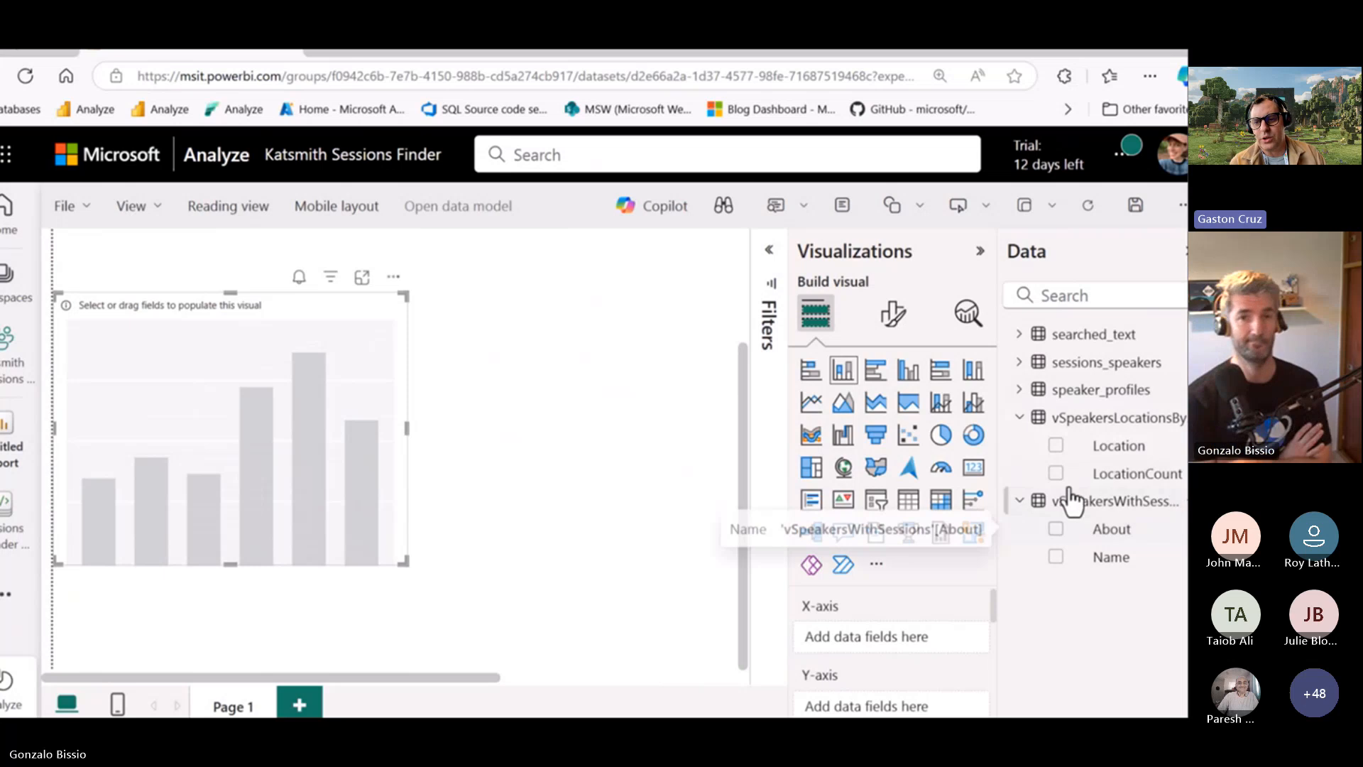
click(1019, 390)
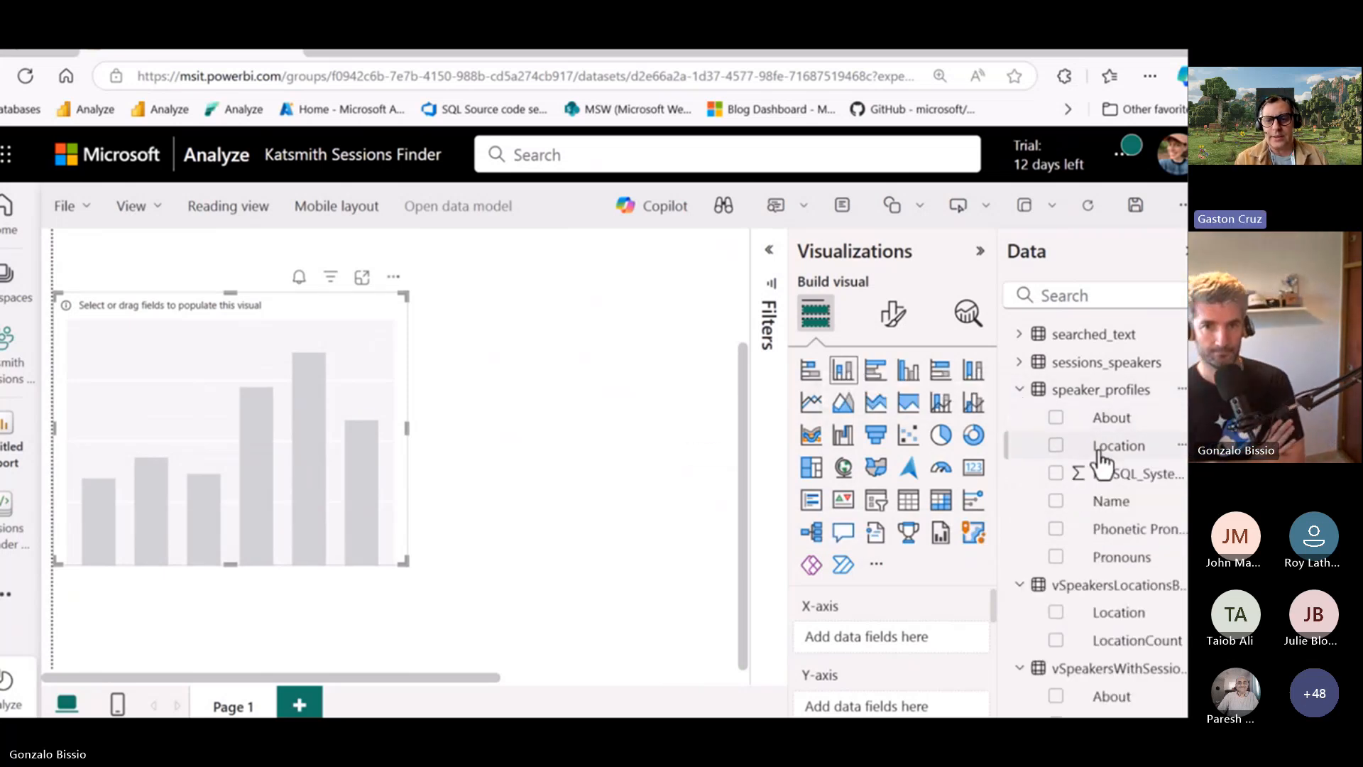
drag(1101, 446, 889, 642)
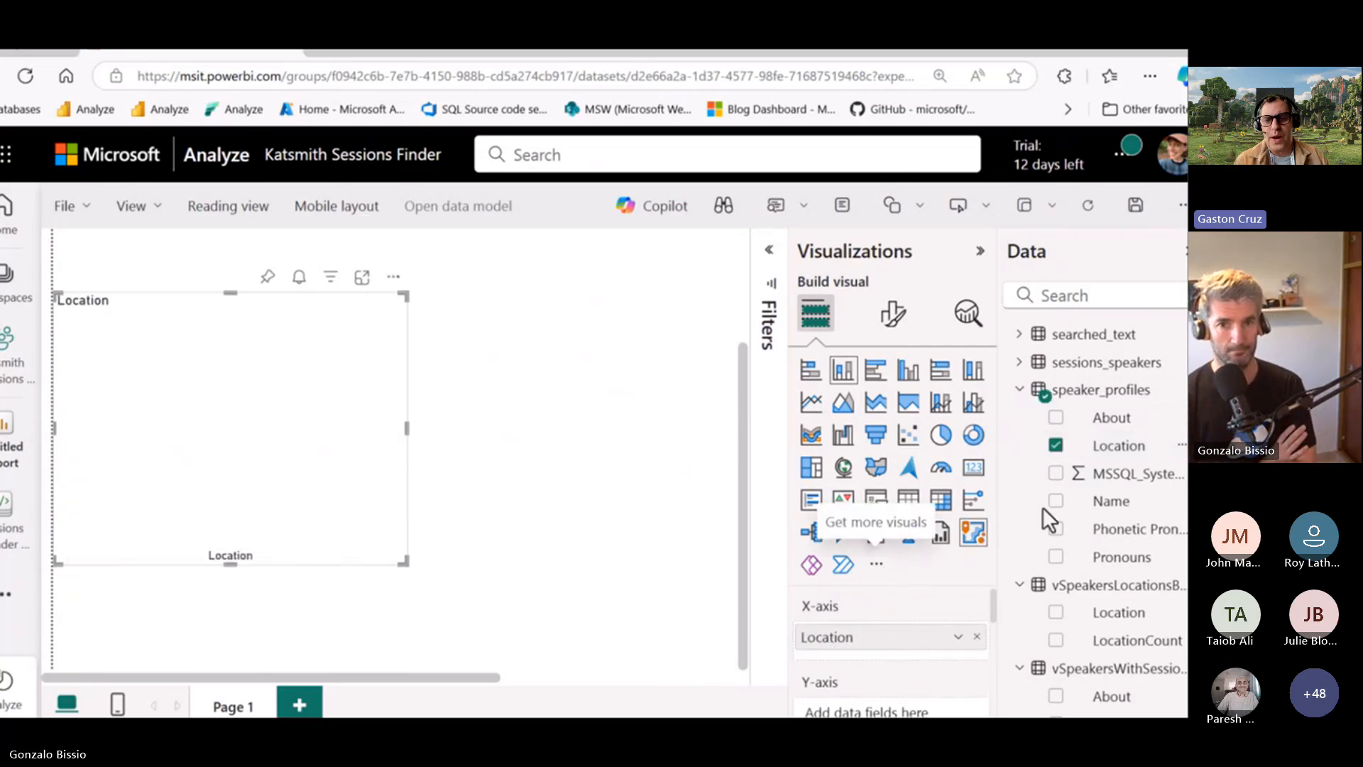
drag(1098, 447, 898, 707)
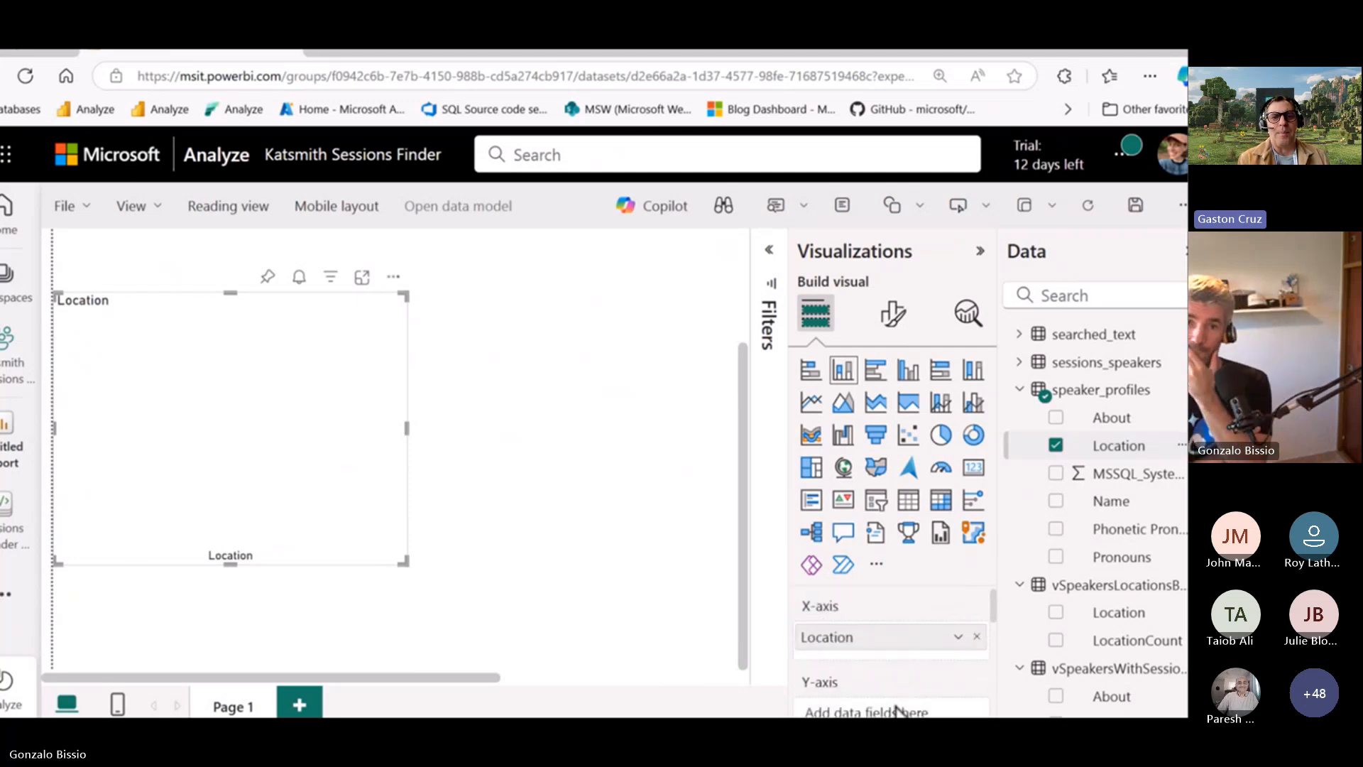
Step: Cross-highlight the column chart by selecting the South America row in the location table
scroll(405, 431, up, 1)
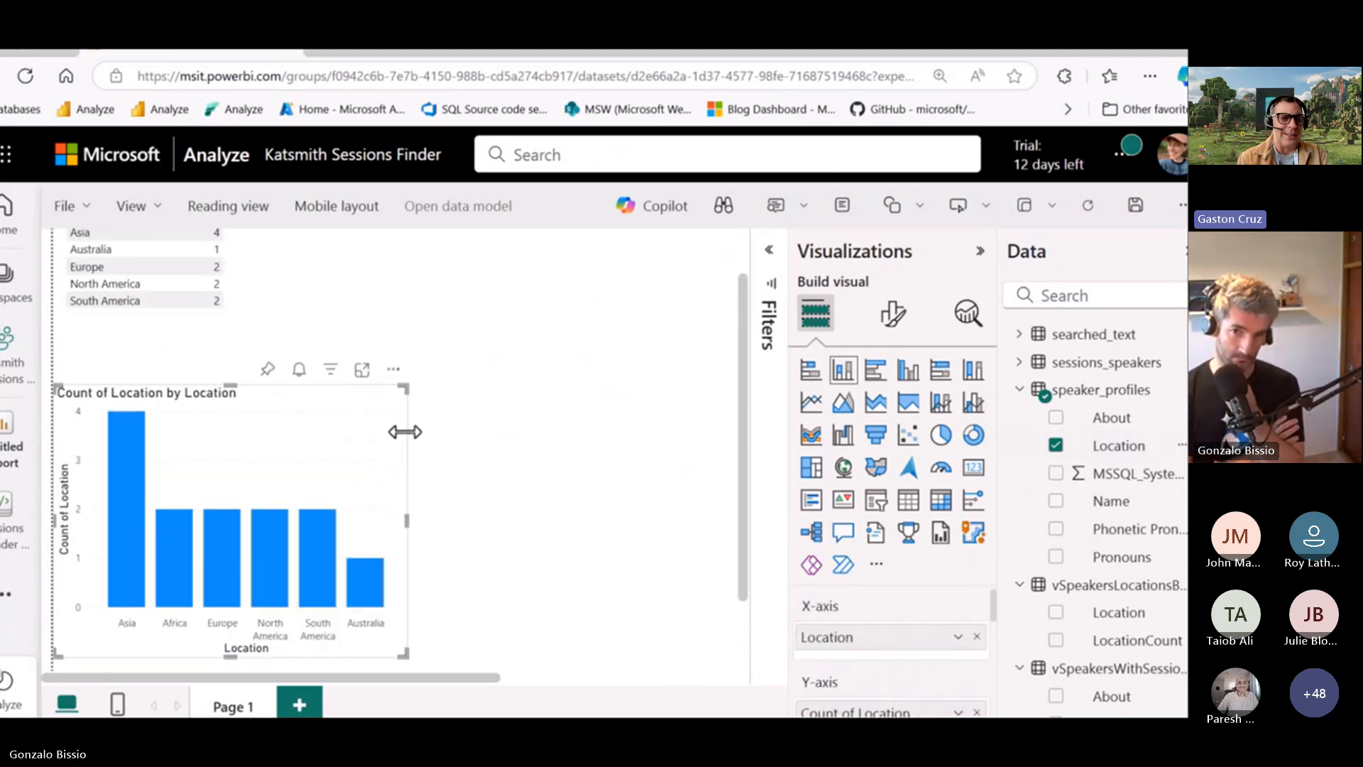
click(120, 301)
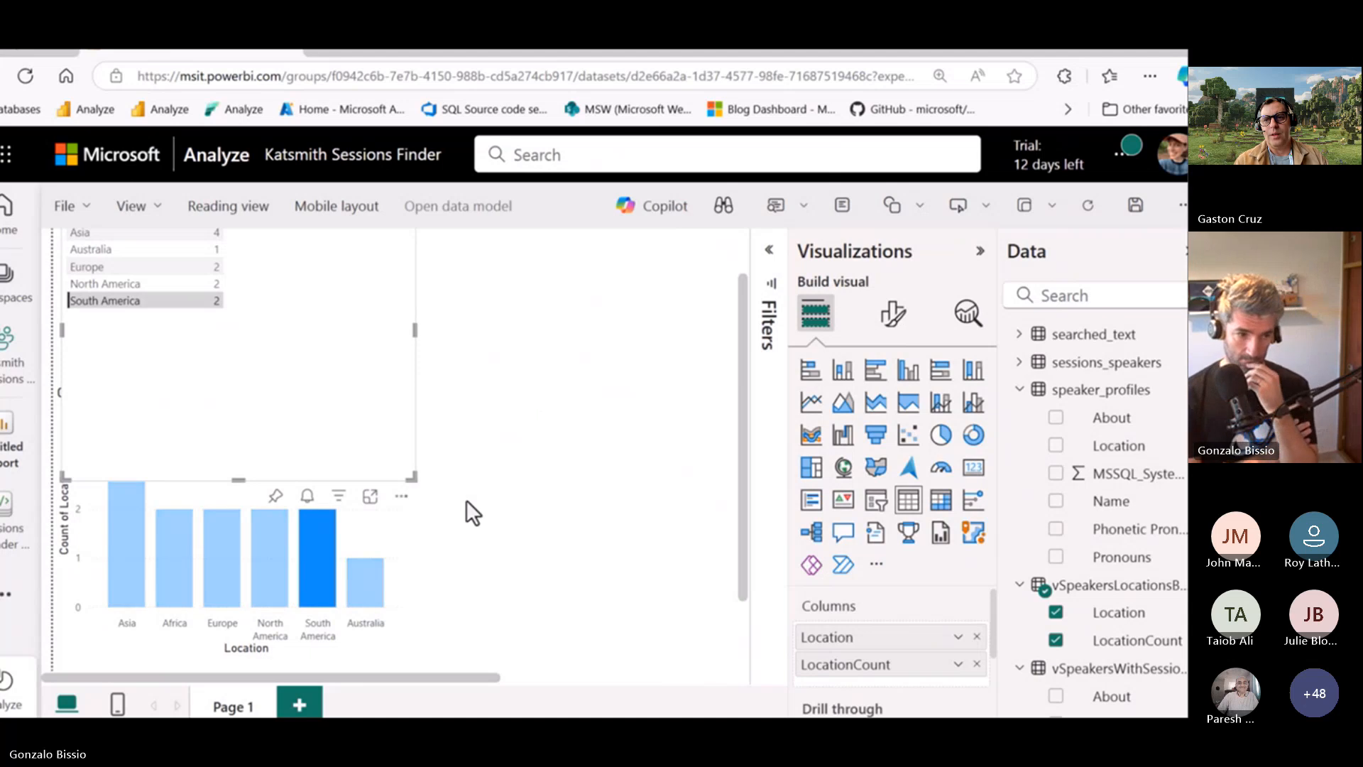
click(442, 529)
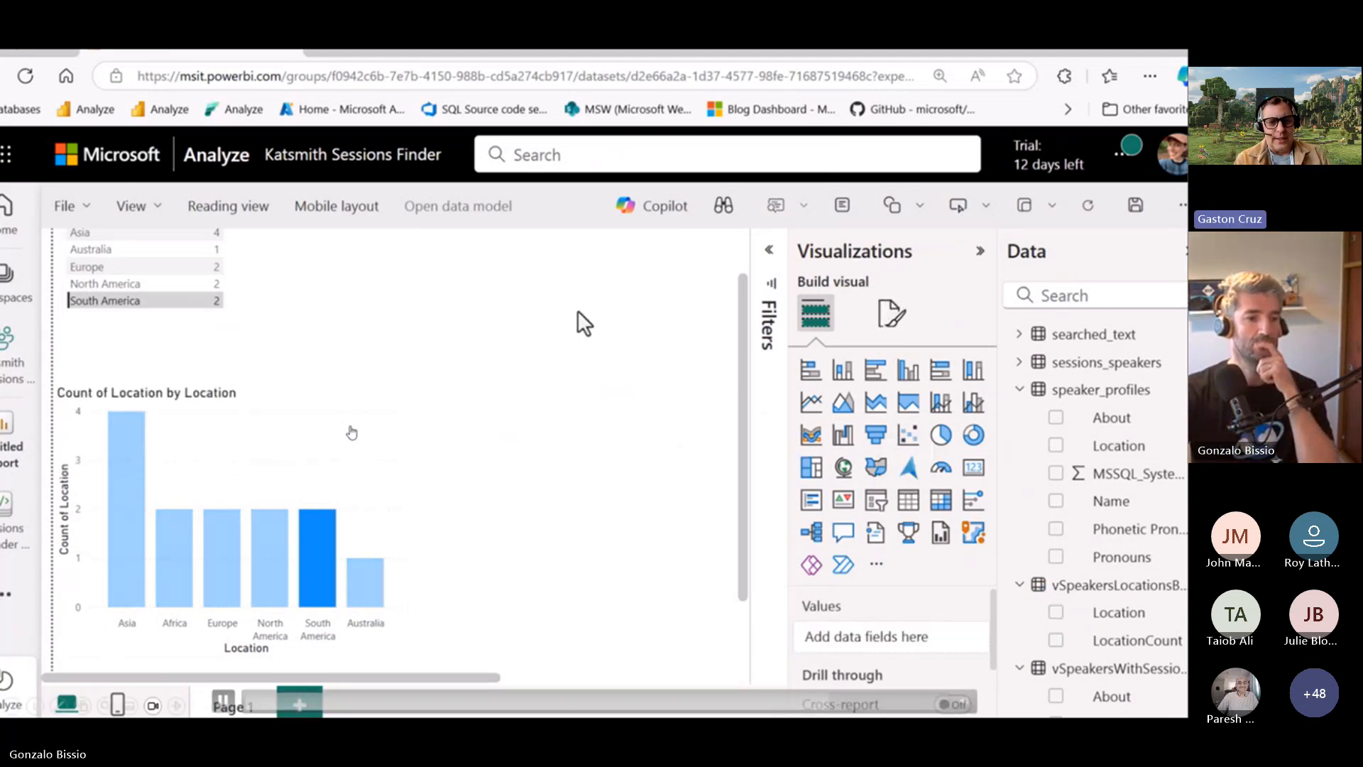
Step: Add a second table visual beside the column chart with Name, About and Location from speaker_profiles
click(908, 500)
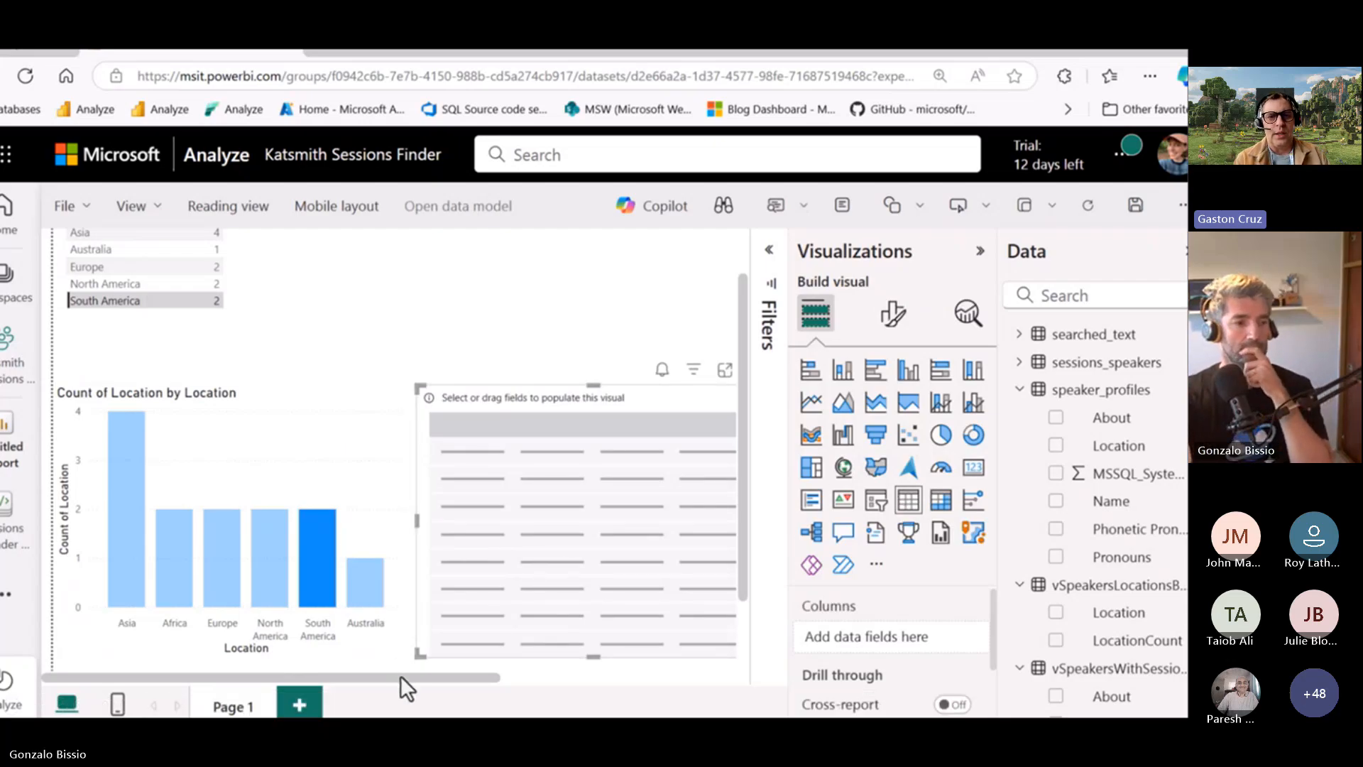
drag(400, 675, 480, 688)
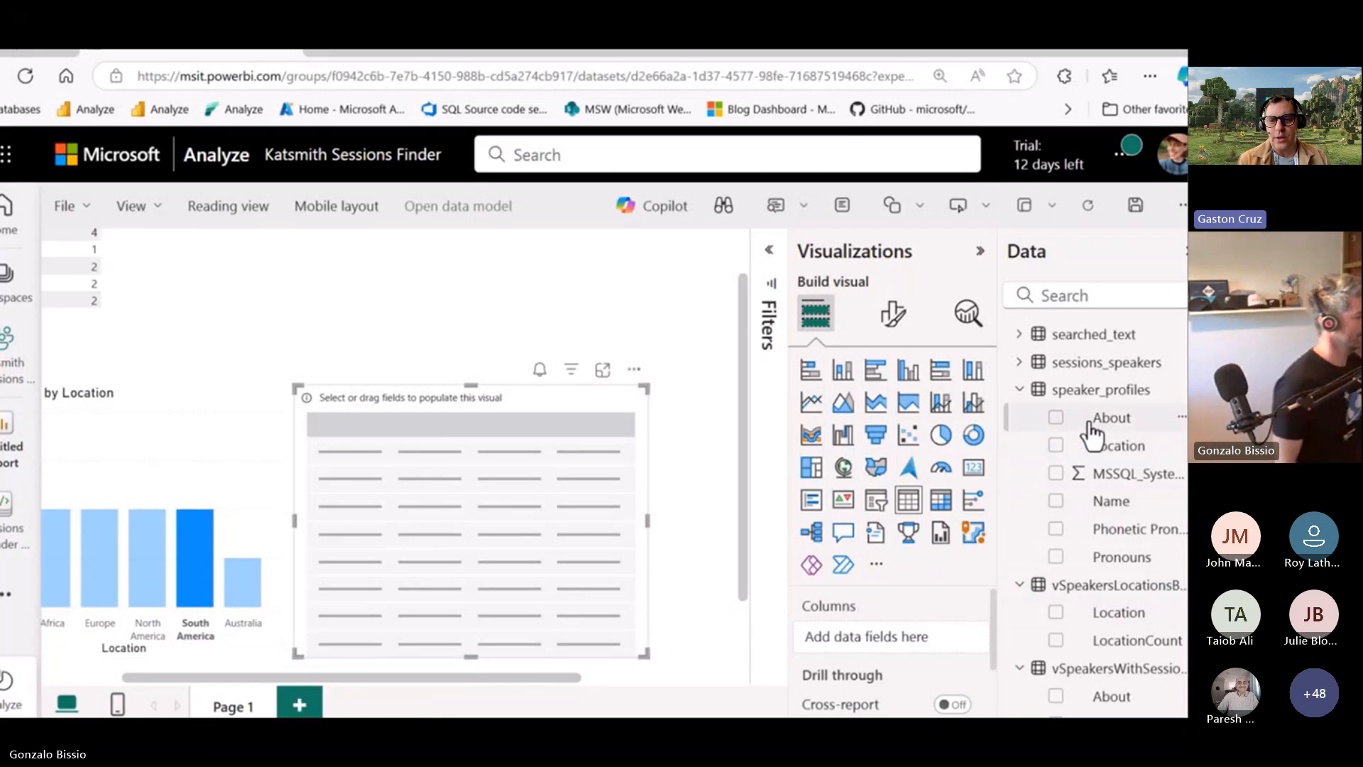
drag(1110, 499, 905, 637)
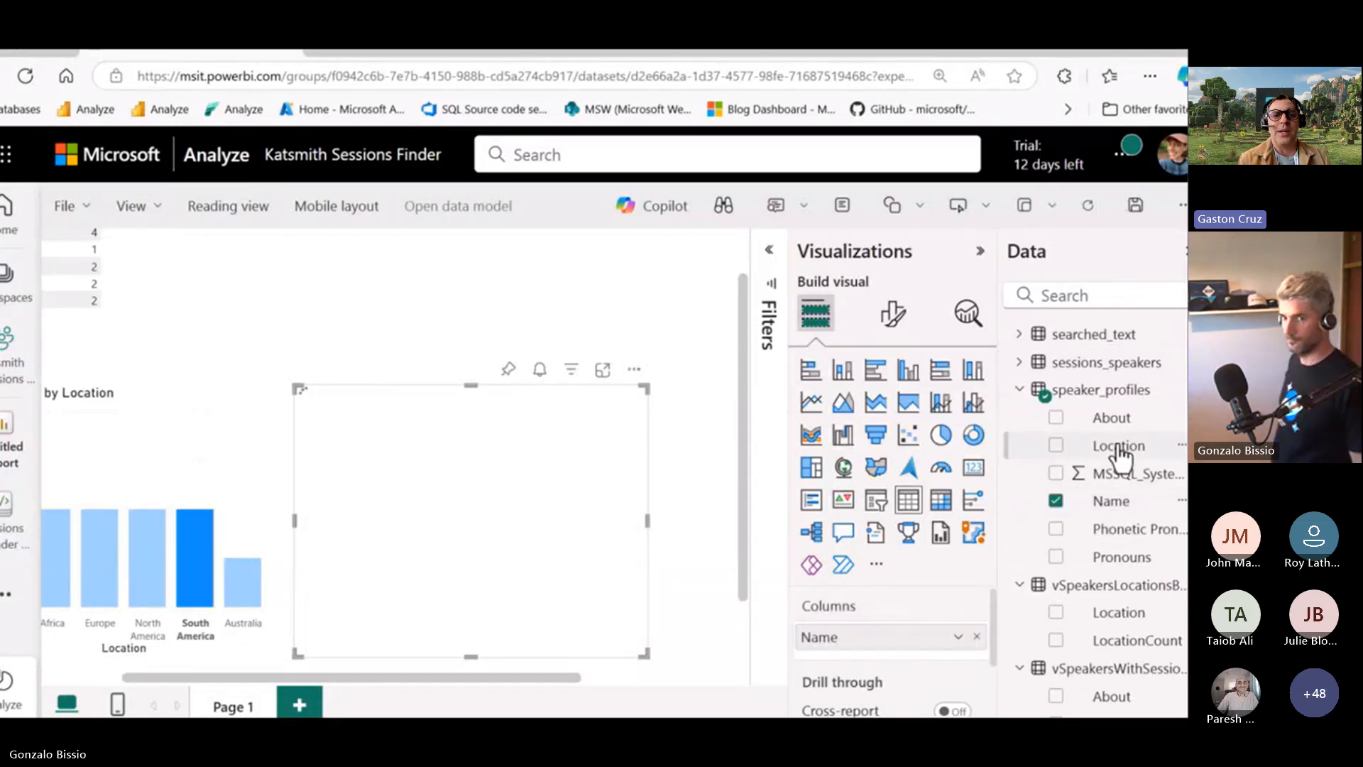
drag(1115, 445, 909, 659)
drag(1111, 420, 902, 663)
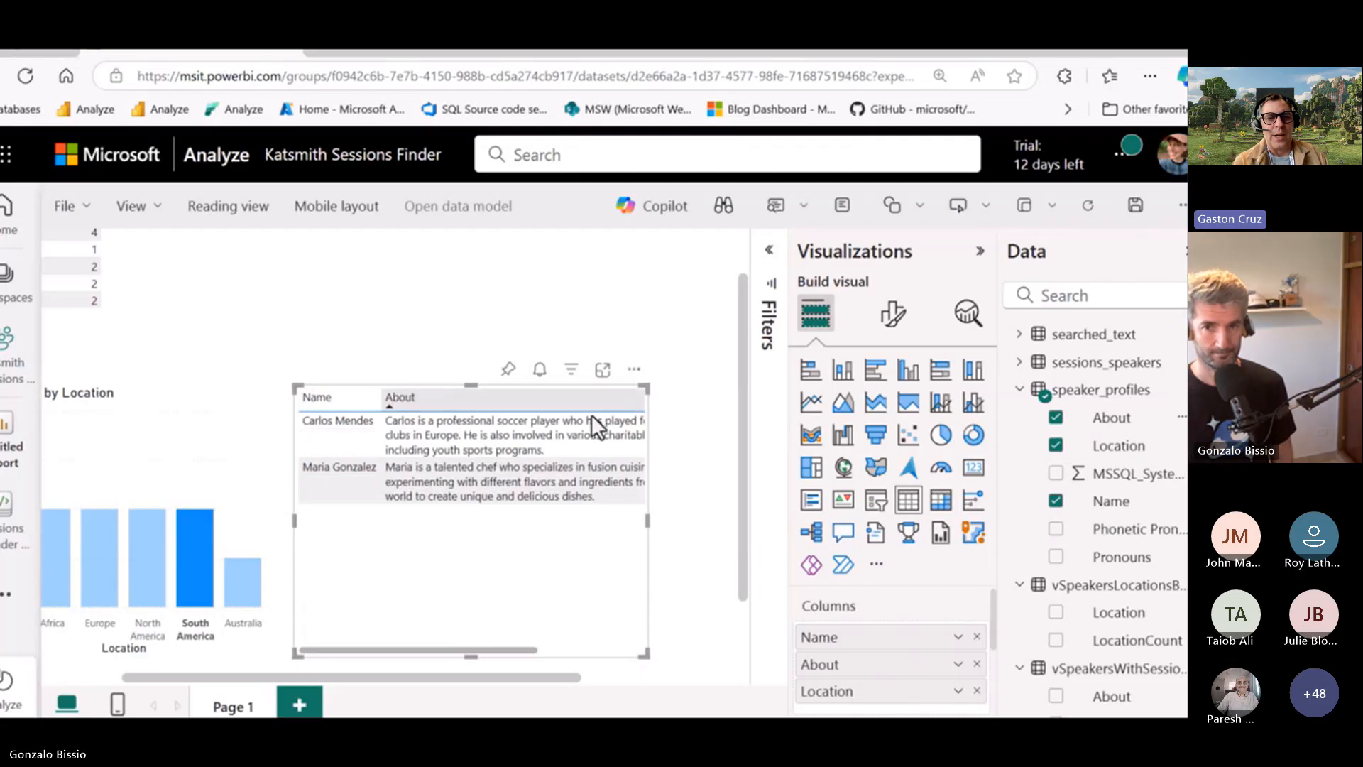
Step: Clear the South America selection and filter the speaker table by the Australia column of the chart
click(193, 561)
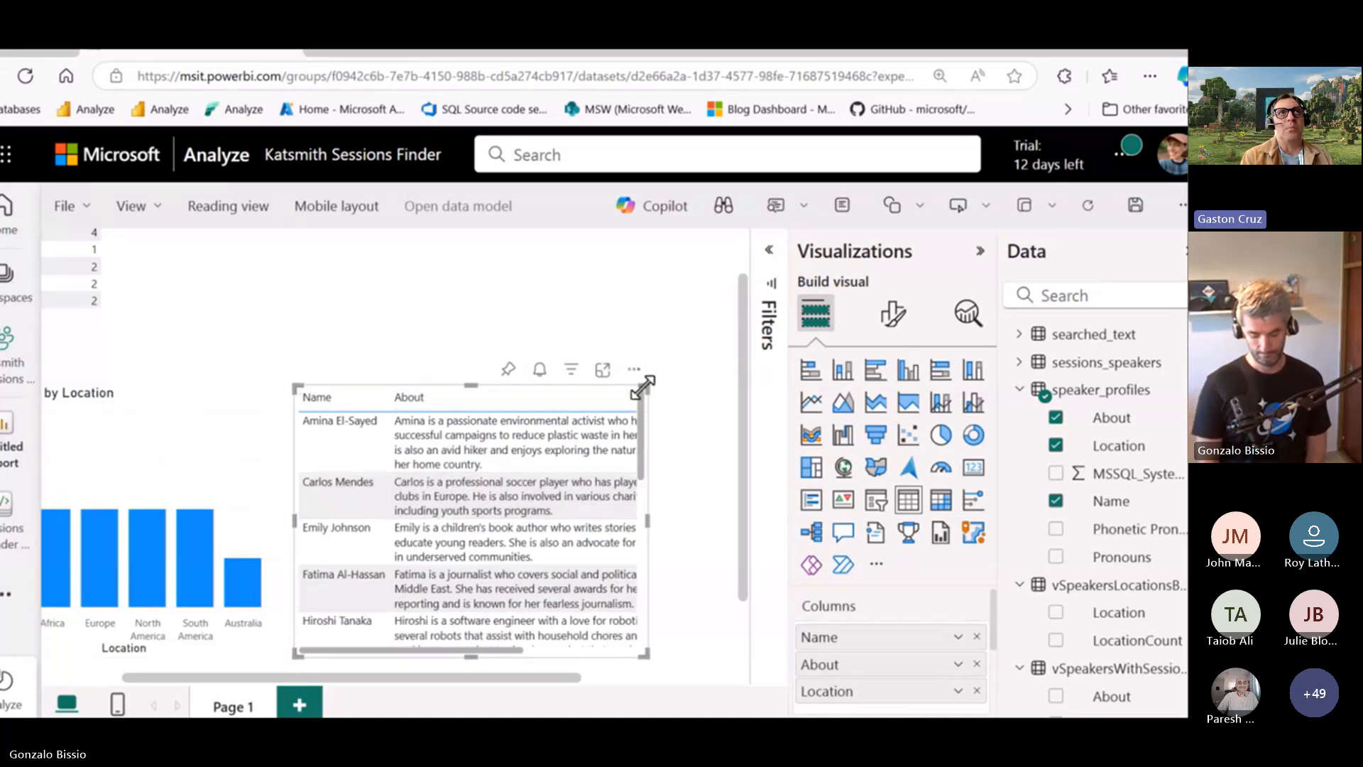
click(239, 593)
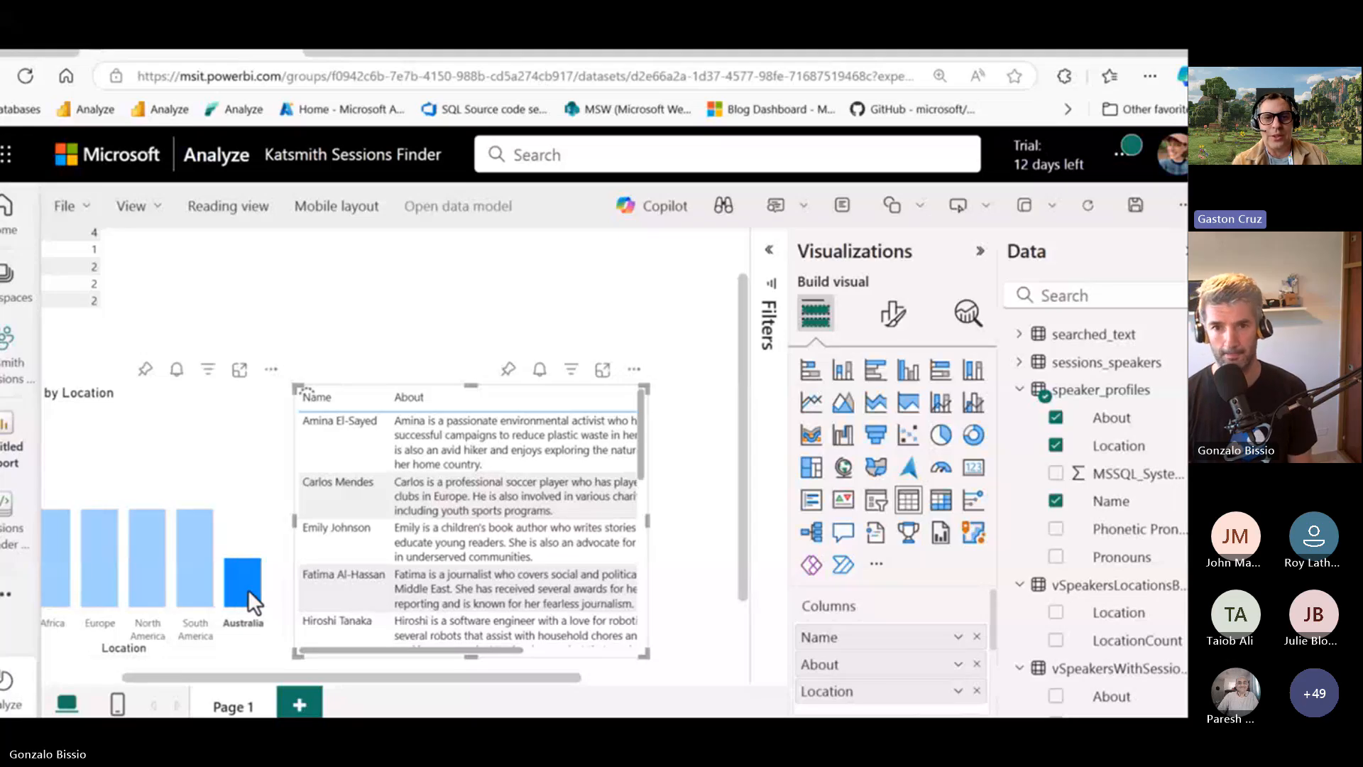
scroll(296, 562, down, 1)
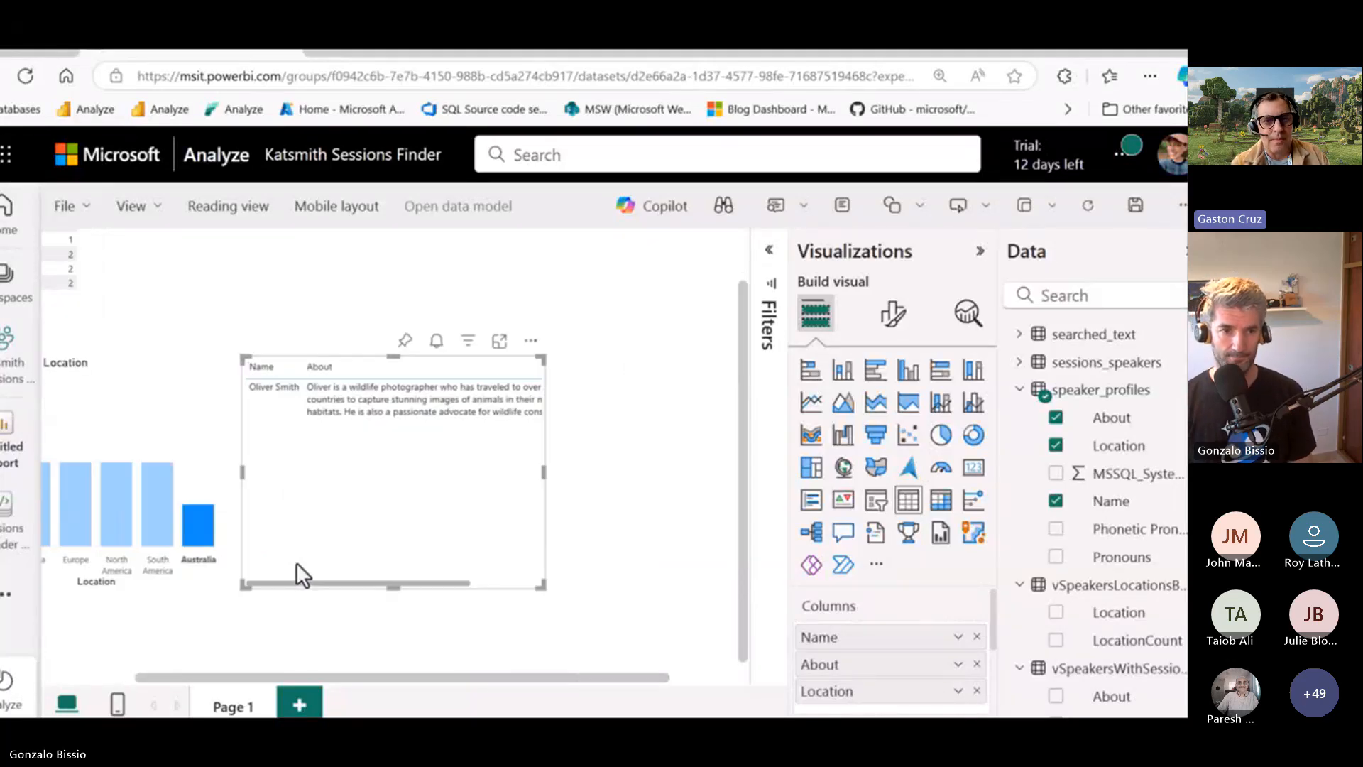
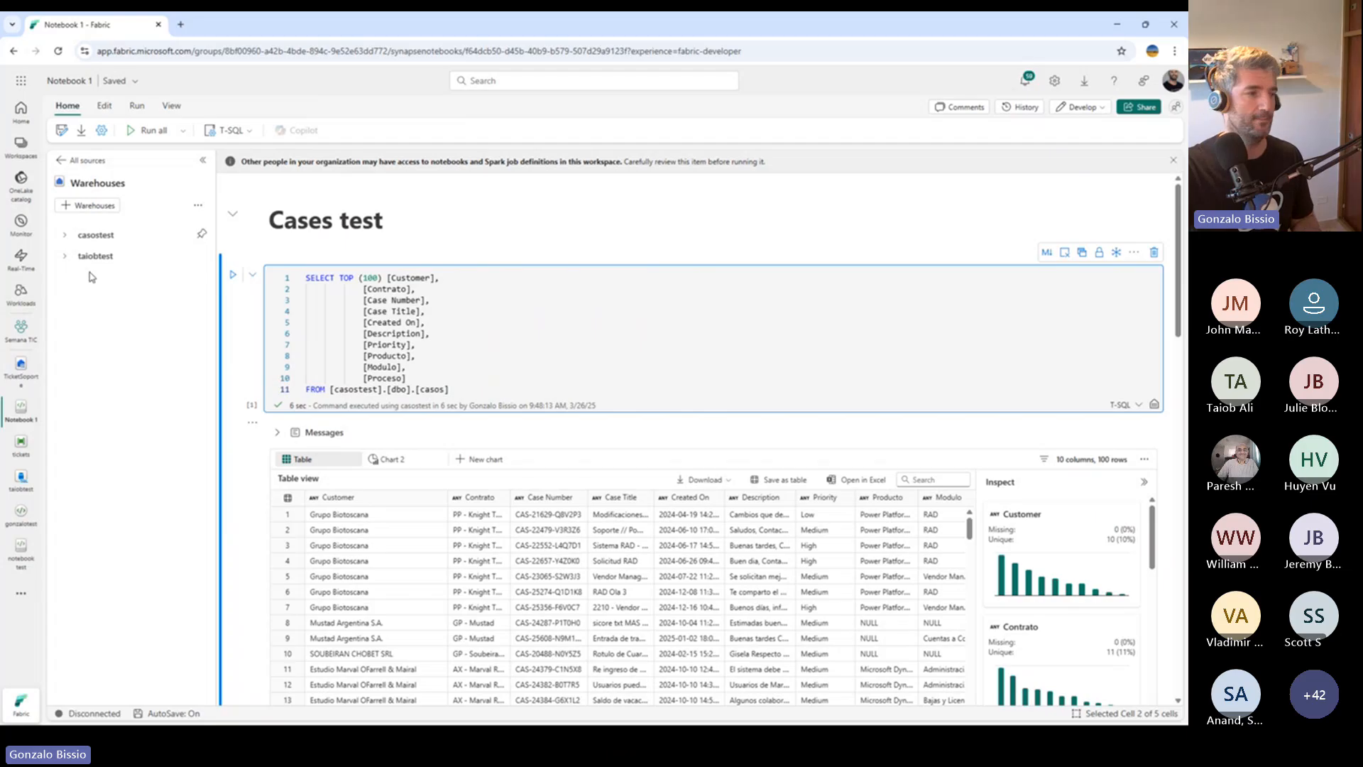
Step: Open the experience switcher in the Fabric notebook and examine the Fabric and Power BI options
click(22, 701)
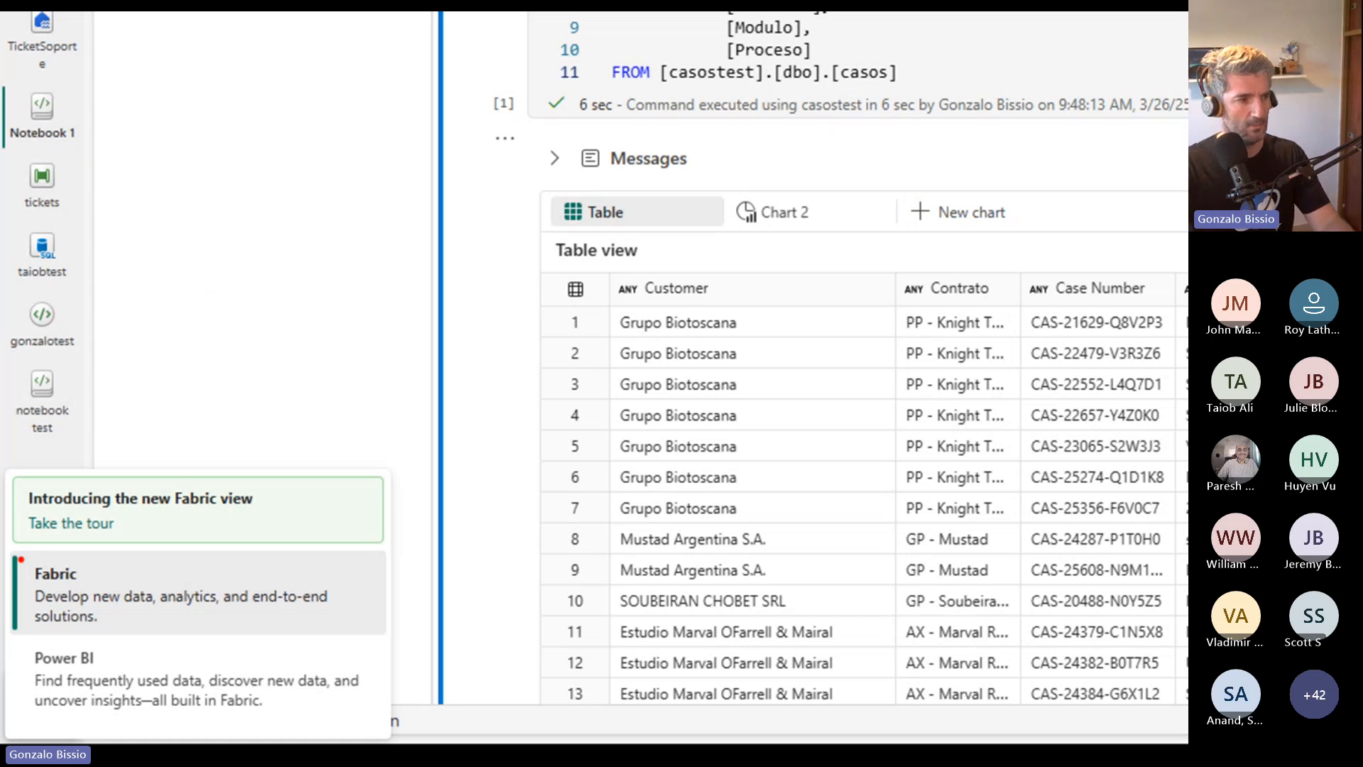
mouse_move(8, 472)
mouse_down()
mouse_move(383, 660)
mouse_move(428, 736)
mouse_up()
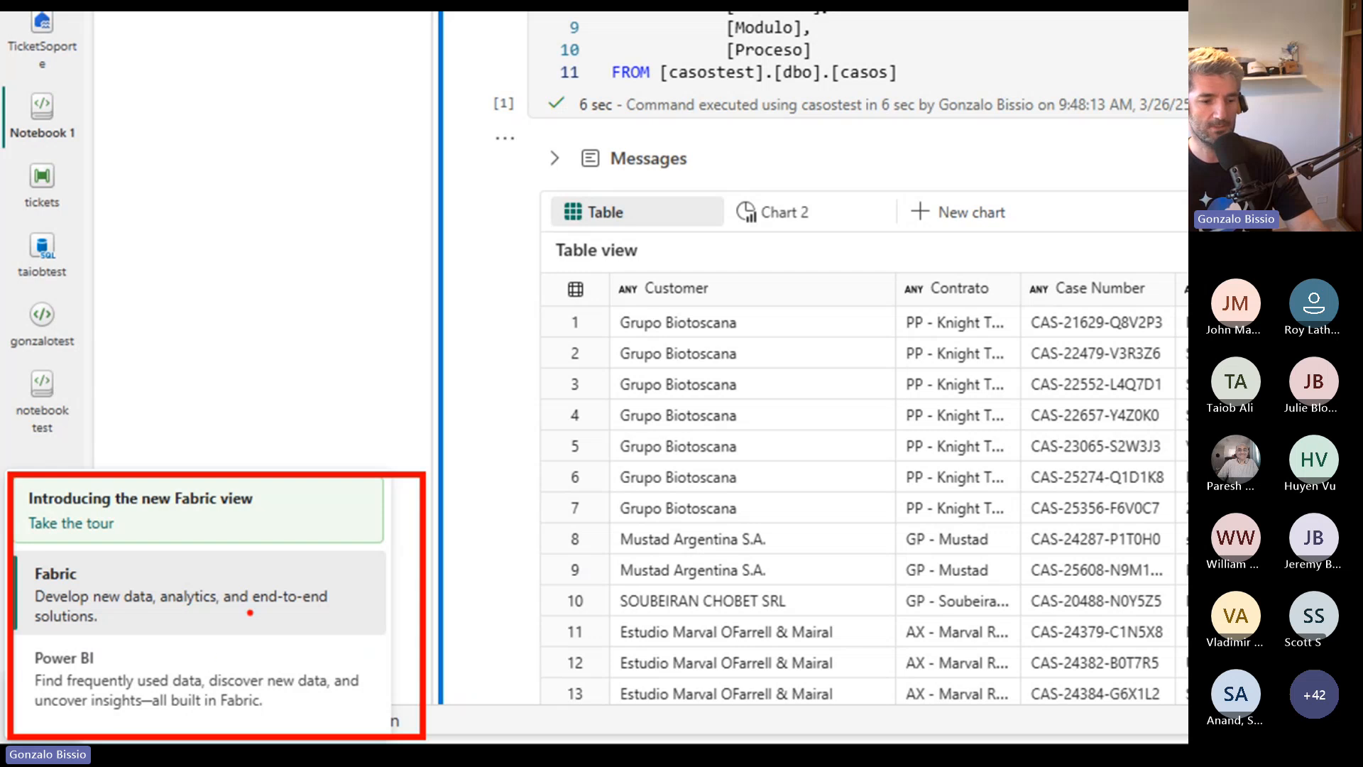
key(Escape)
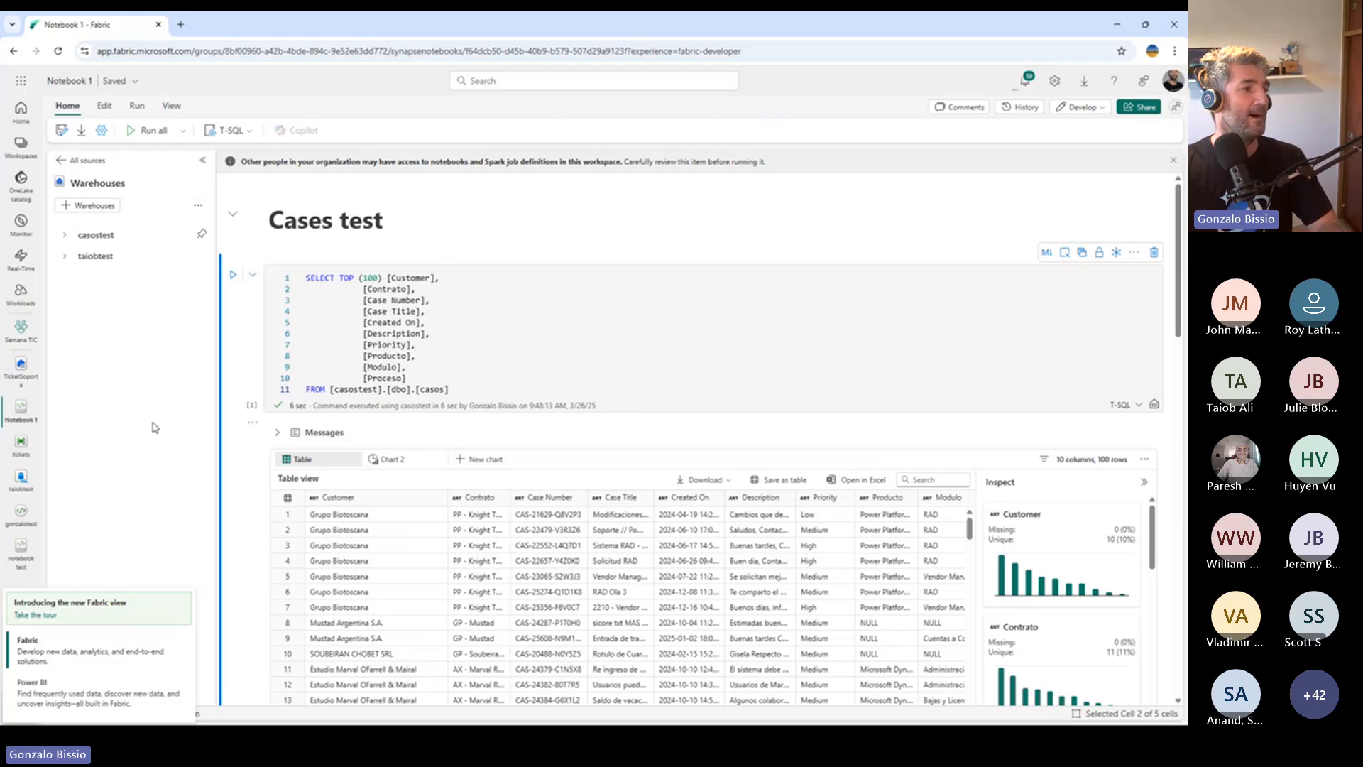
Step: In the Semana TIC workspace, find SQL database (preview) among the new item types by filtering for "sql", and inspect its creation dialog without creating one
click(22, 329)
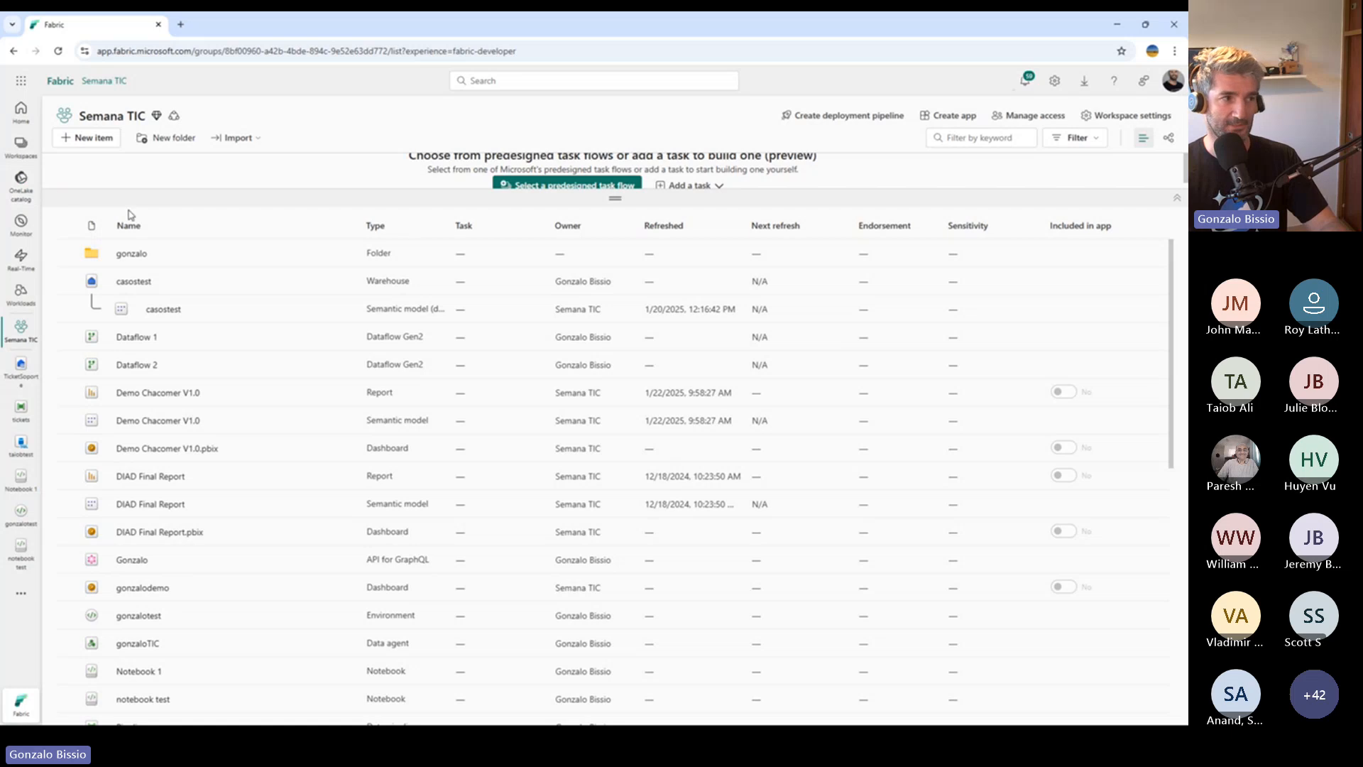
click(99, 137)
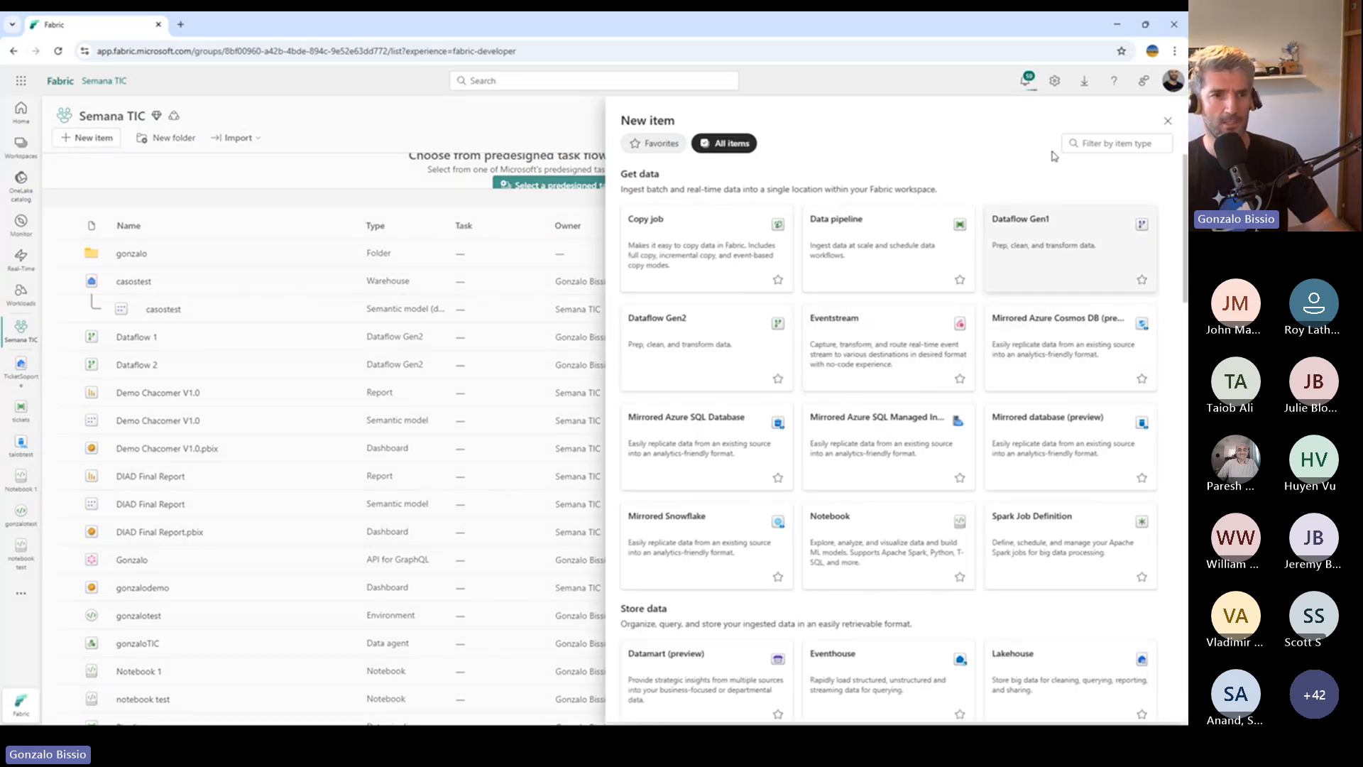
click(1087, 140)
text(sql)
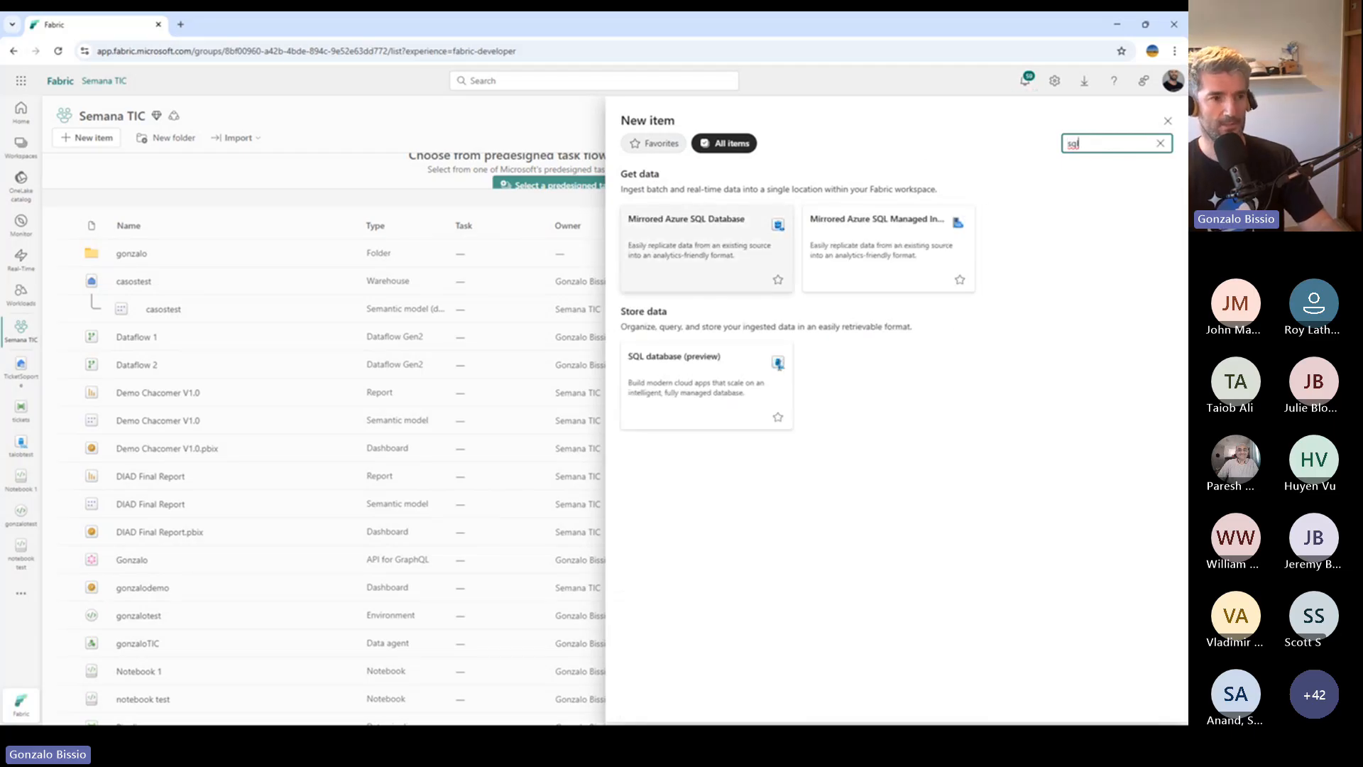
key(ctrl+1)
click(758, 400)
drag(483, 286, 904, 484)
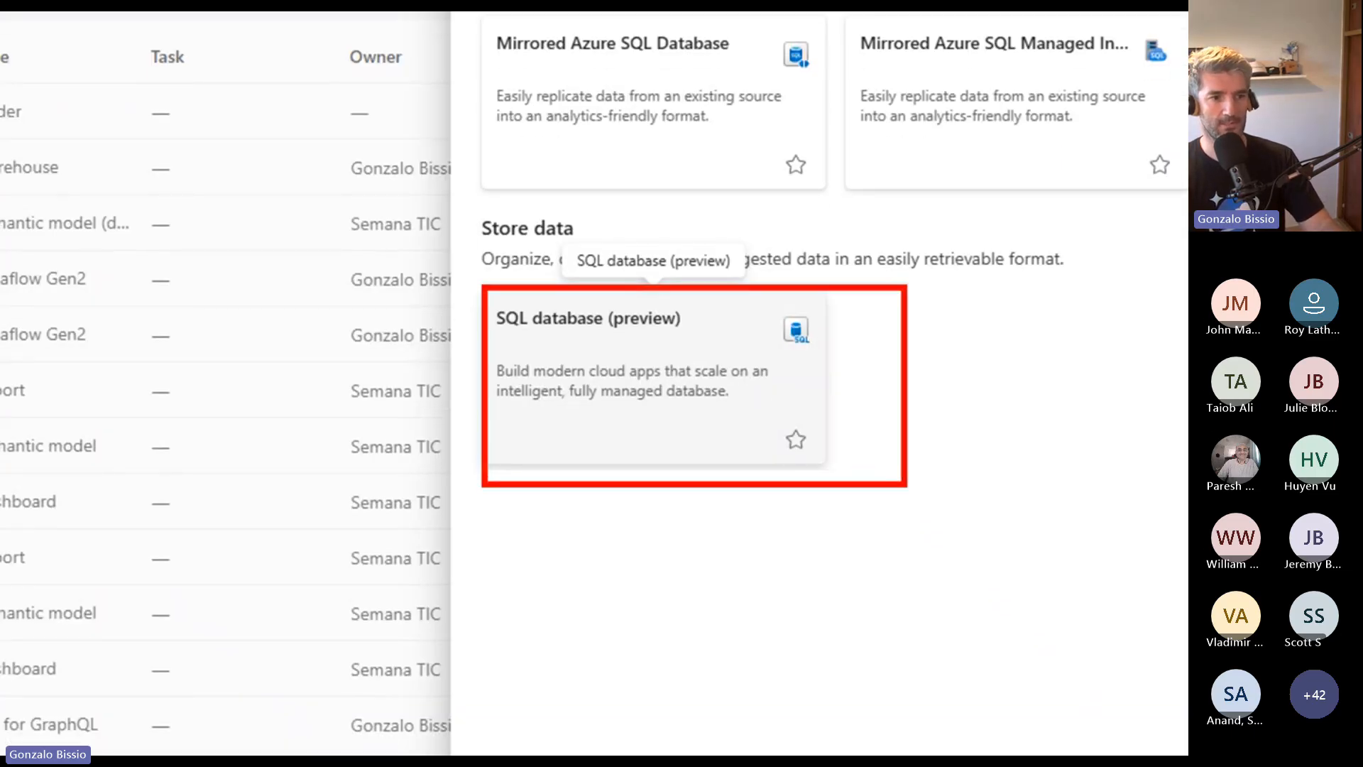
key(Escape)
click(770, 415)
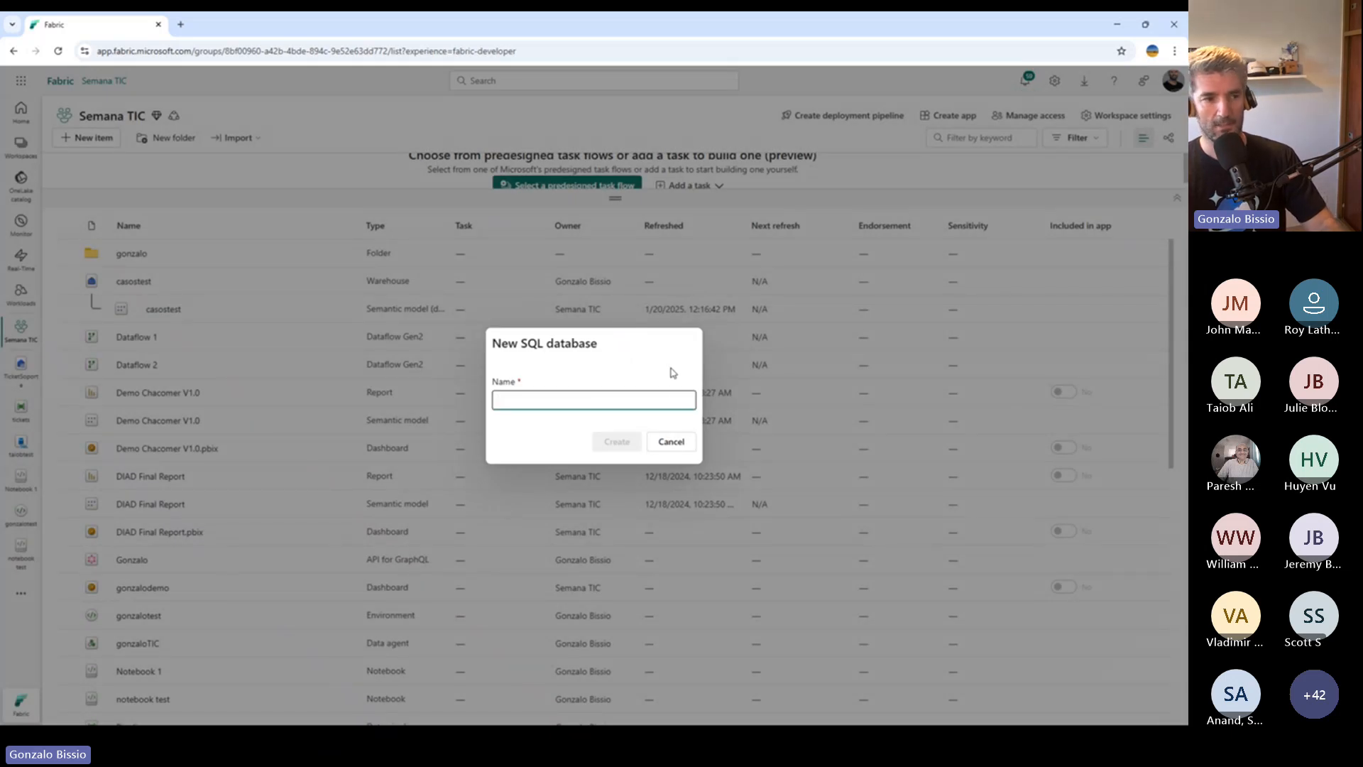
click(671, 444)
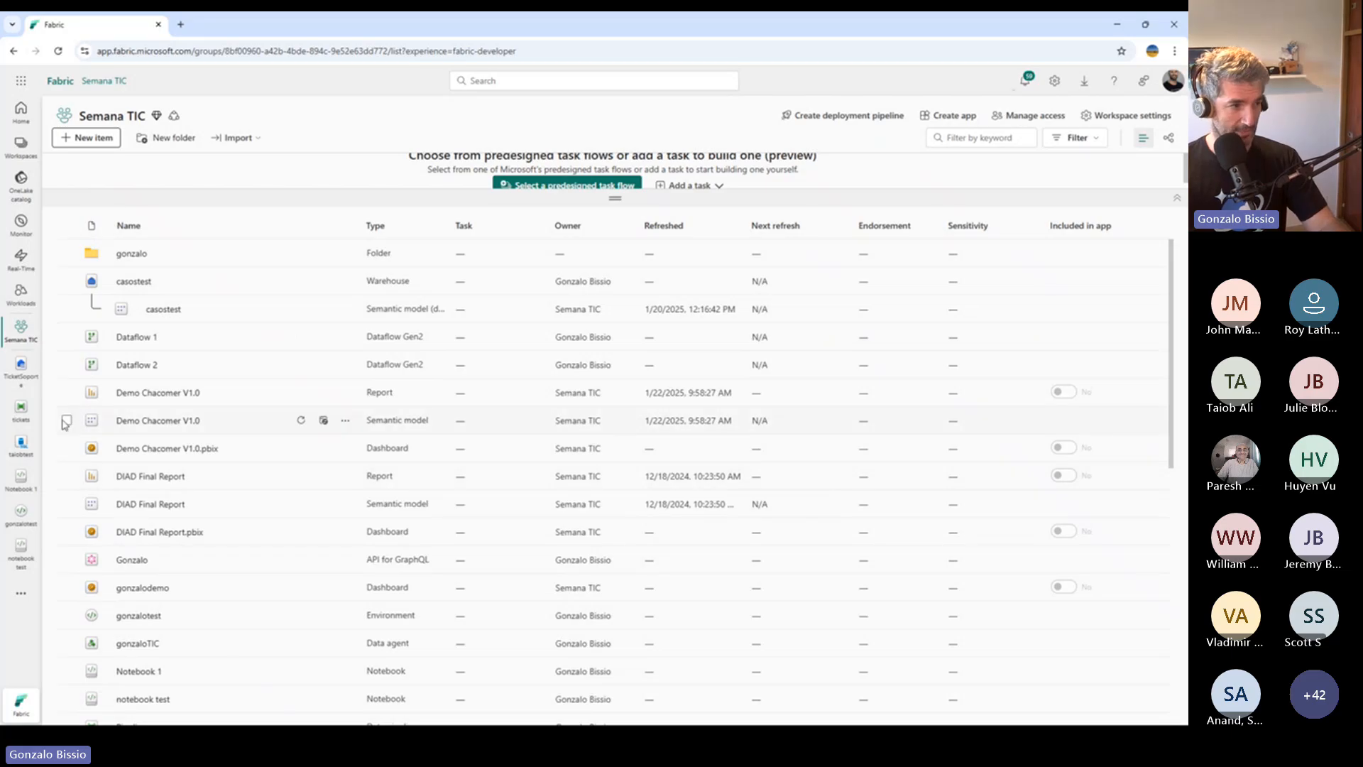
Step: Open the existing SQL database taiobtest
click(19, 446)
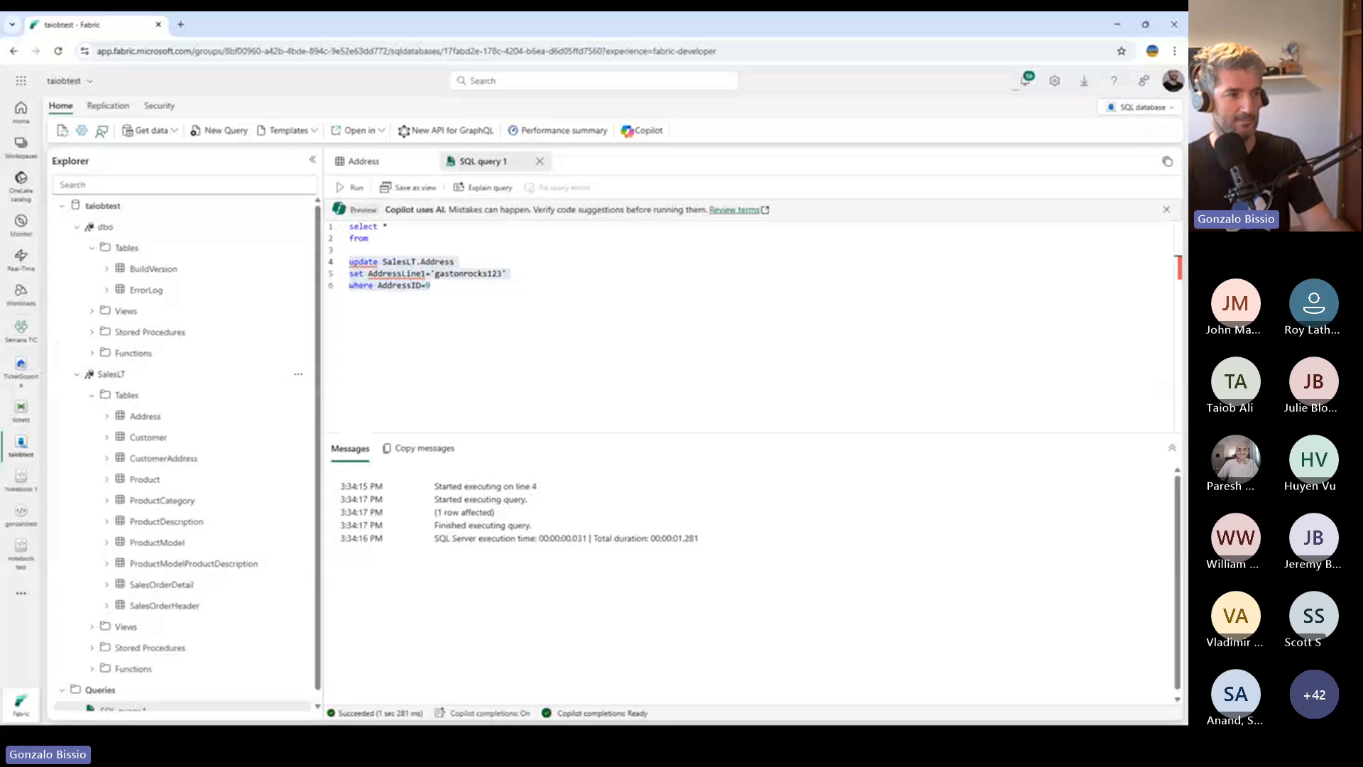
Step: Examine the dbo and SalesLT schemas and their tables in the taiobtest explorer
click(147, 442)
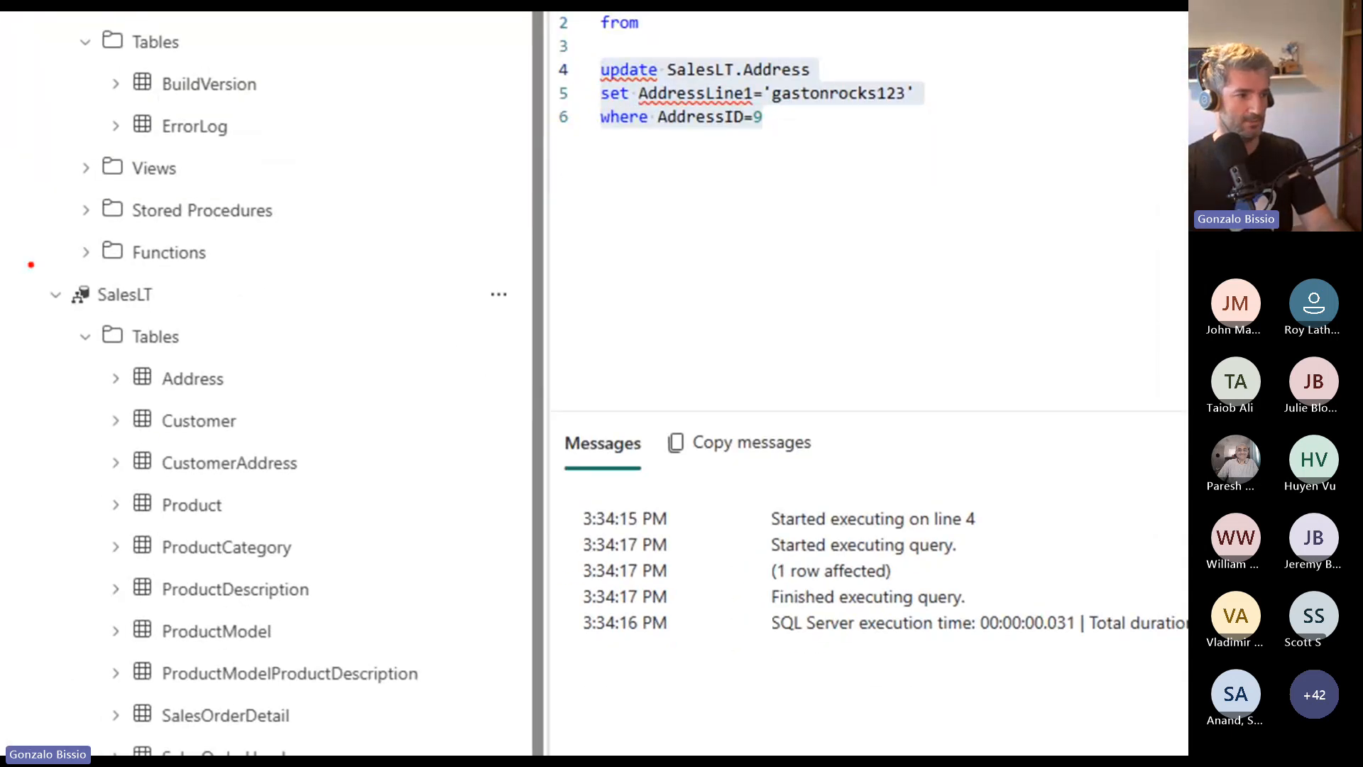
drag(32, 266, 457, 729)
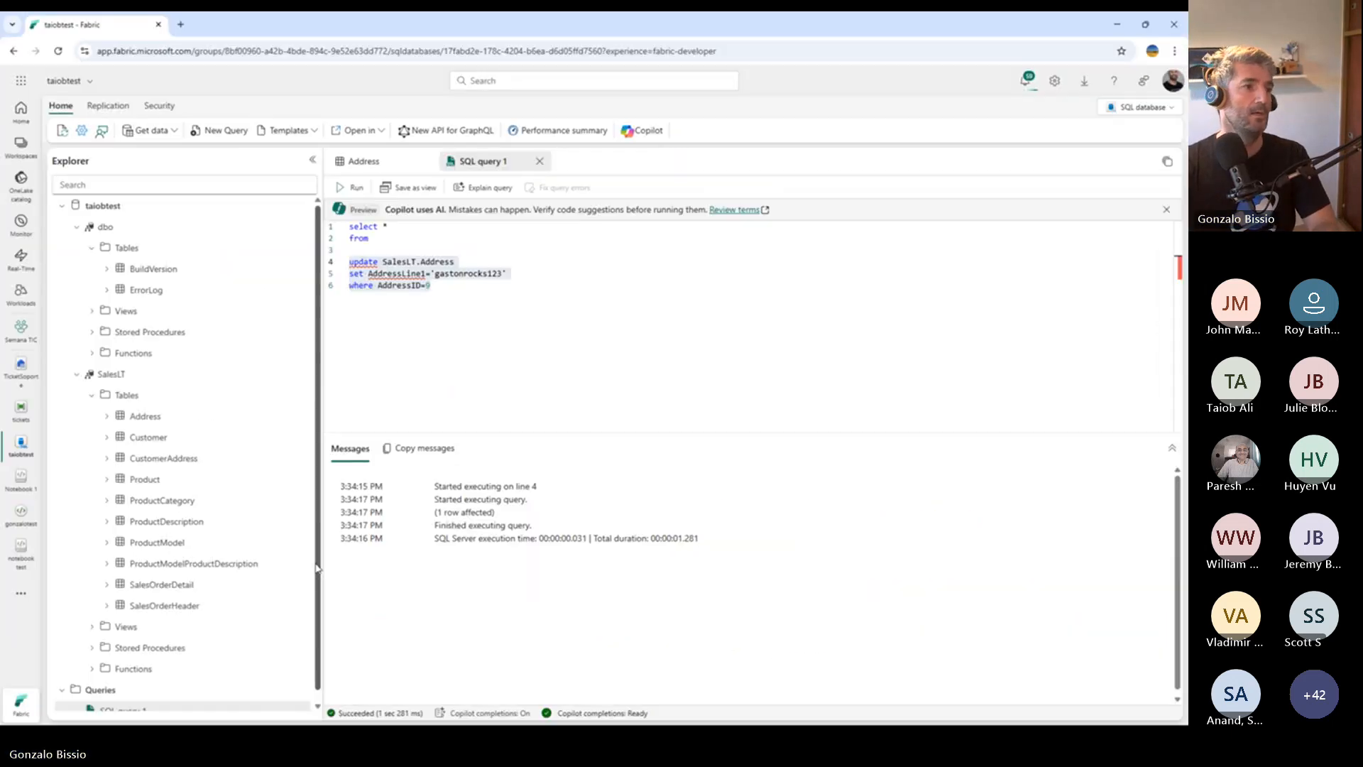
click(465, 292)
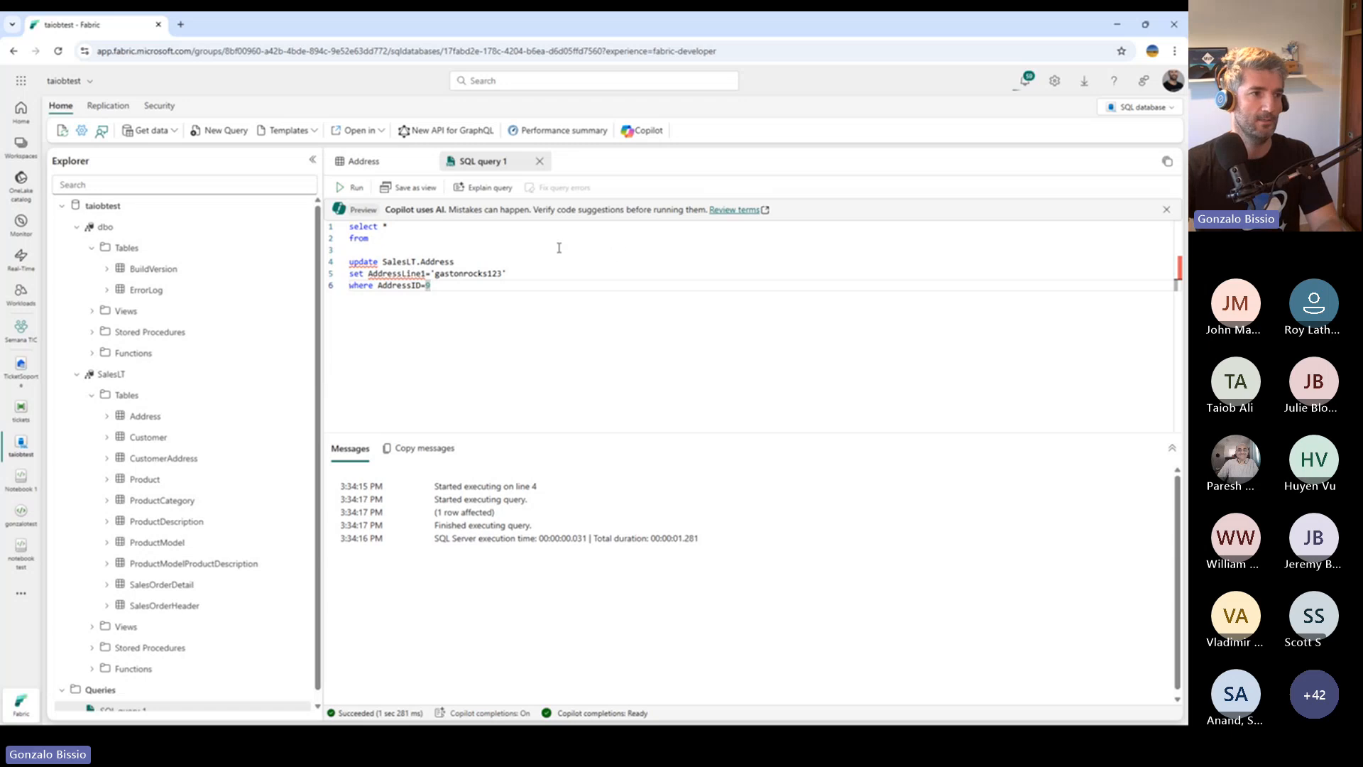
Step: Open the SQL Server Management Studio connection details for taiobtest and inspect the server name and database name
click(357, 131)
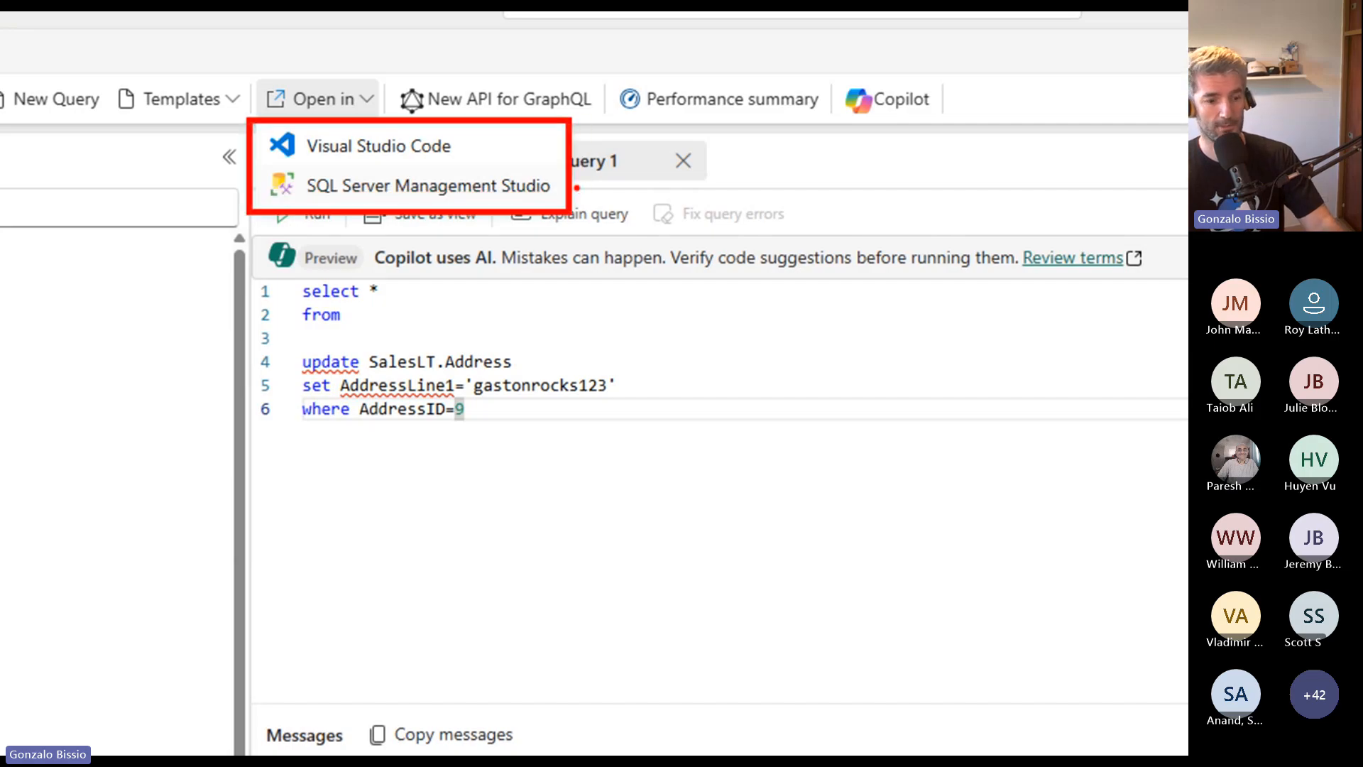
click(494, 183)
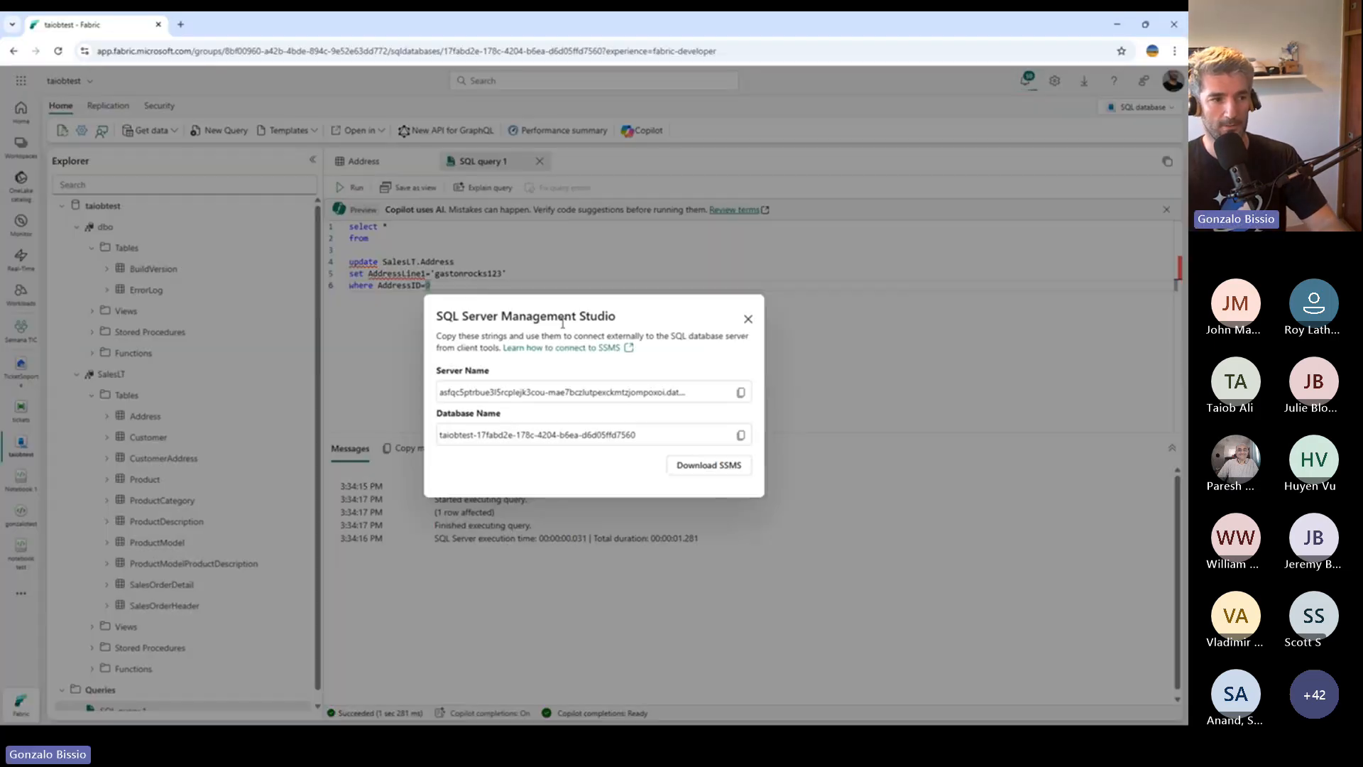
drag(556, 392, 459, 392)
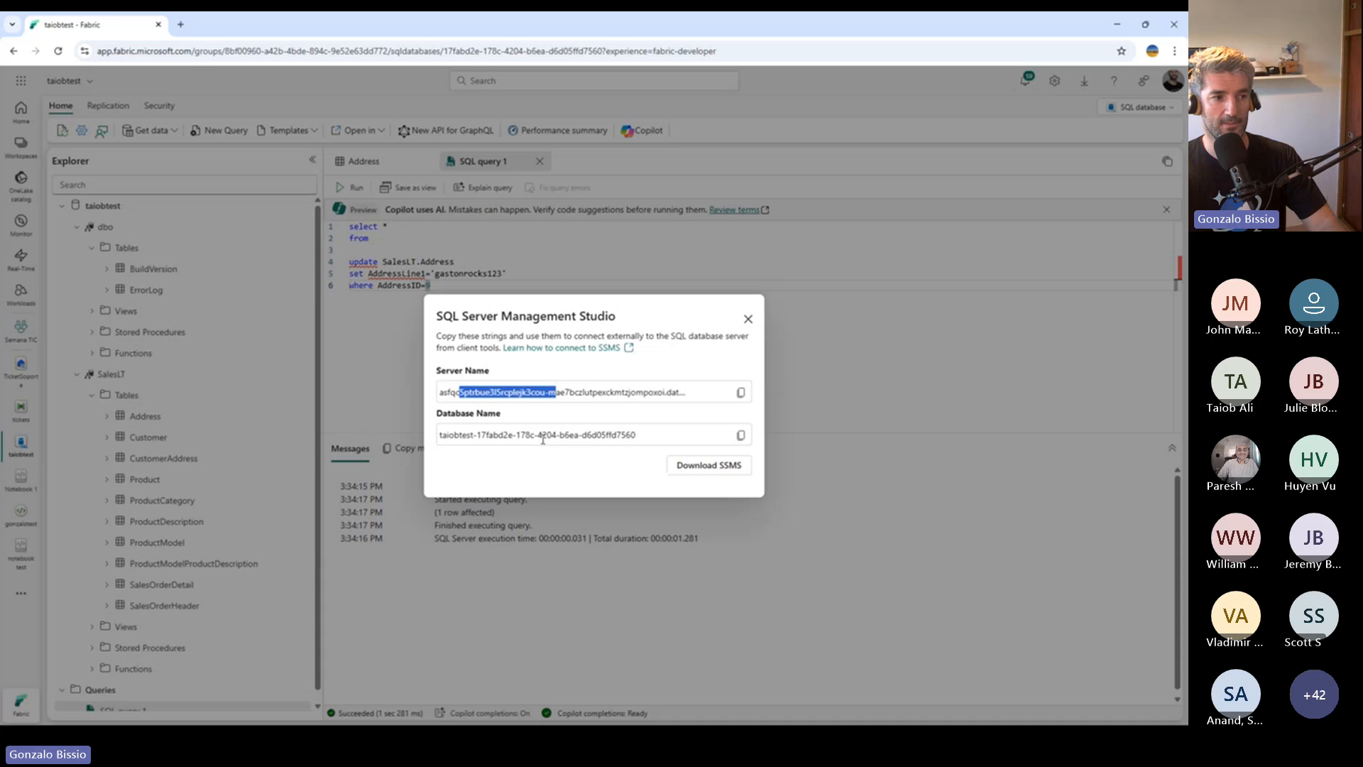
drag(543, 436, 469, 414)
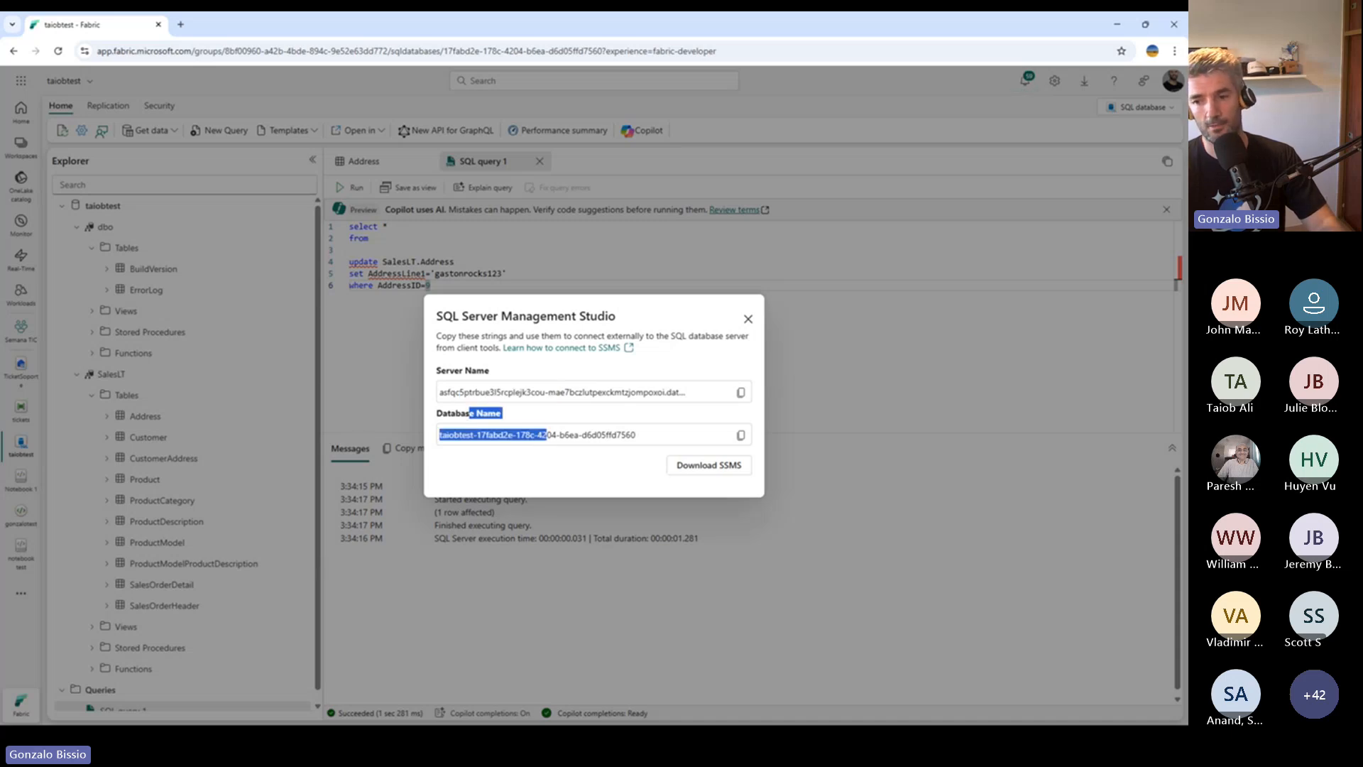
Step: Switch to SQL Server Management Studio, start a Database Engine connection and check the database set in its connection properties
key(alt+Tab)
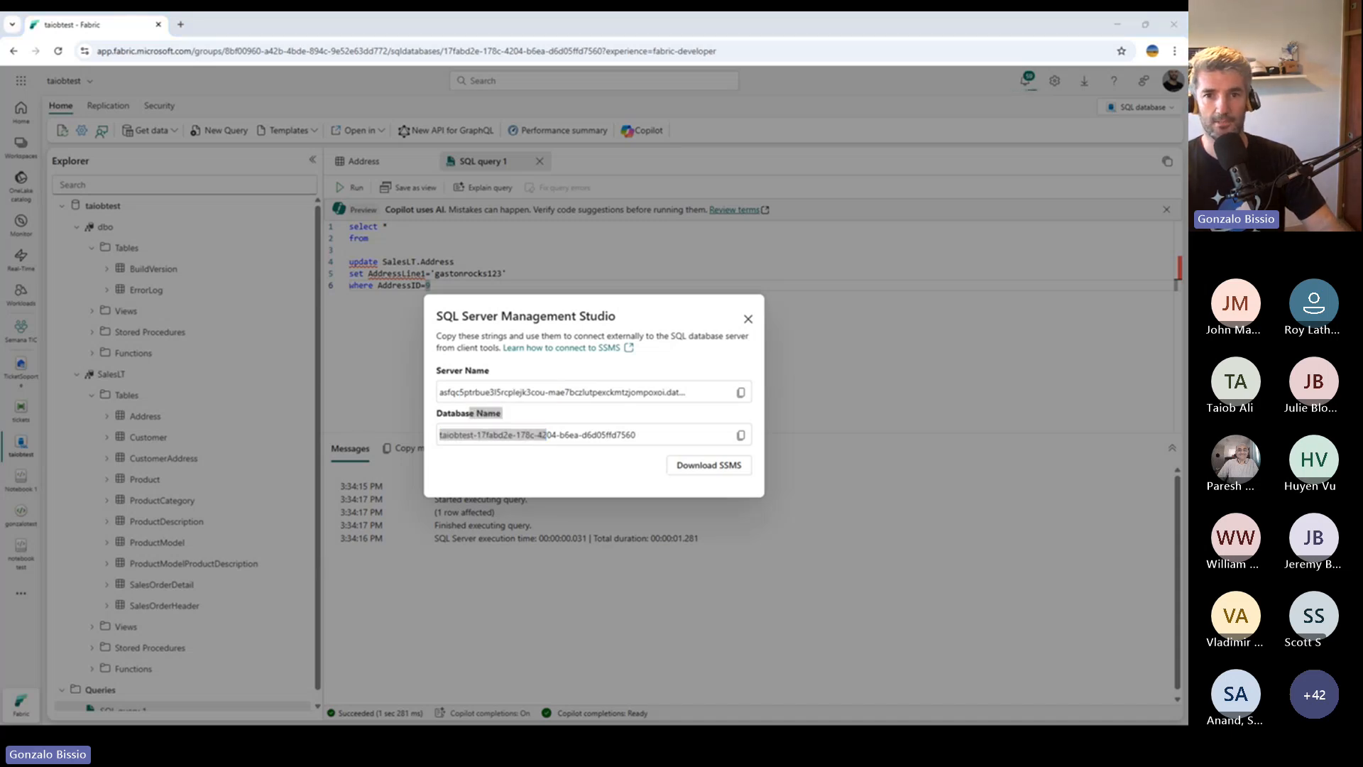
drag(1185, 387, 525, 13)
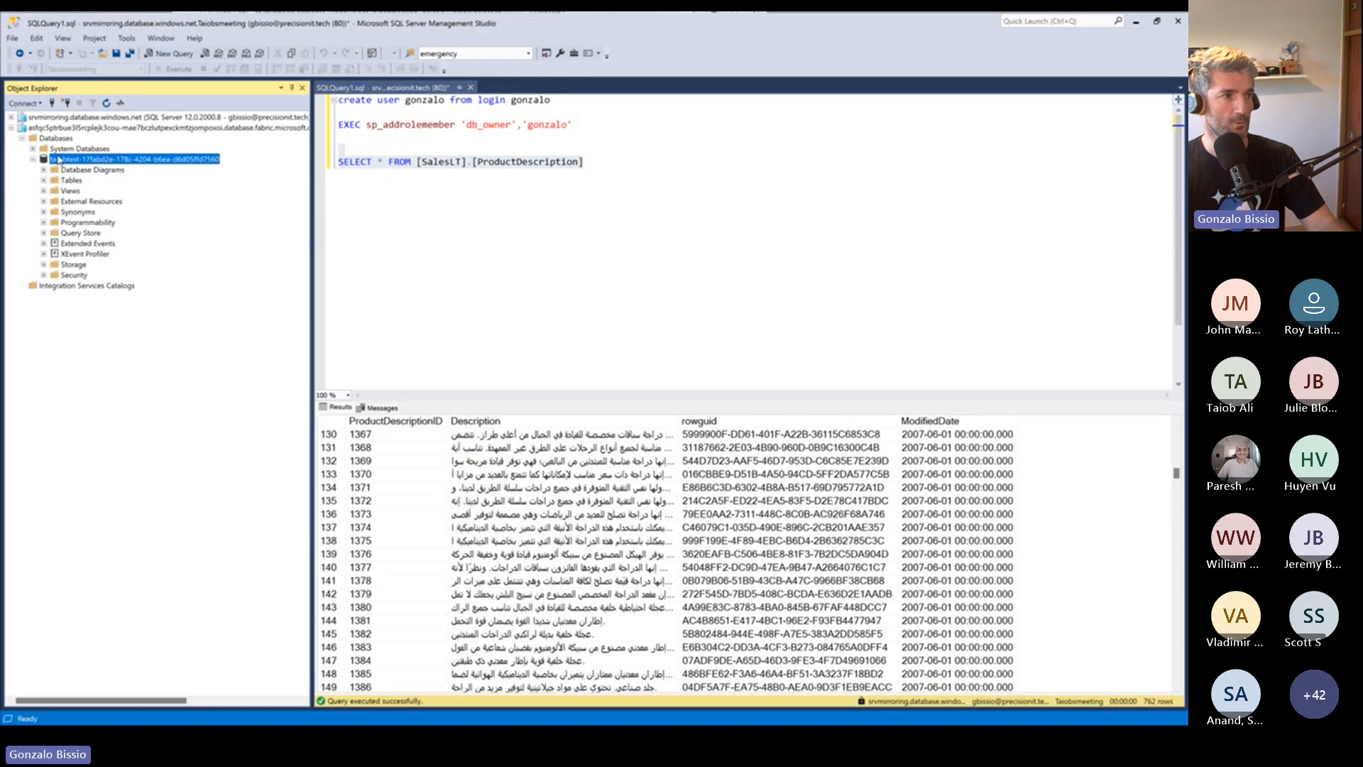
click(37, 101)
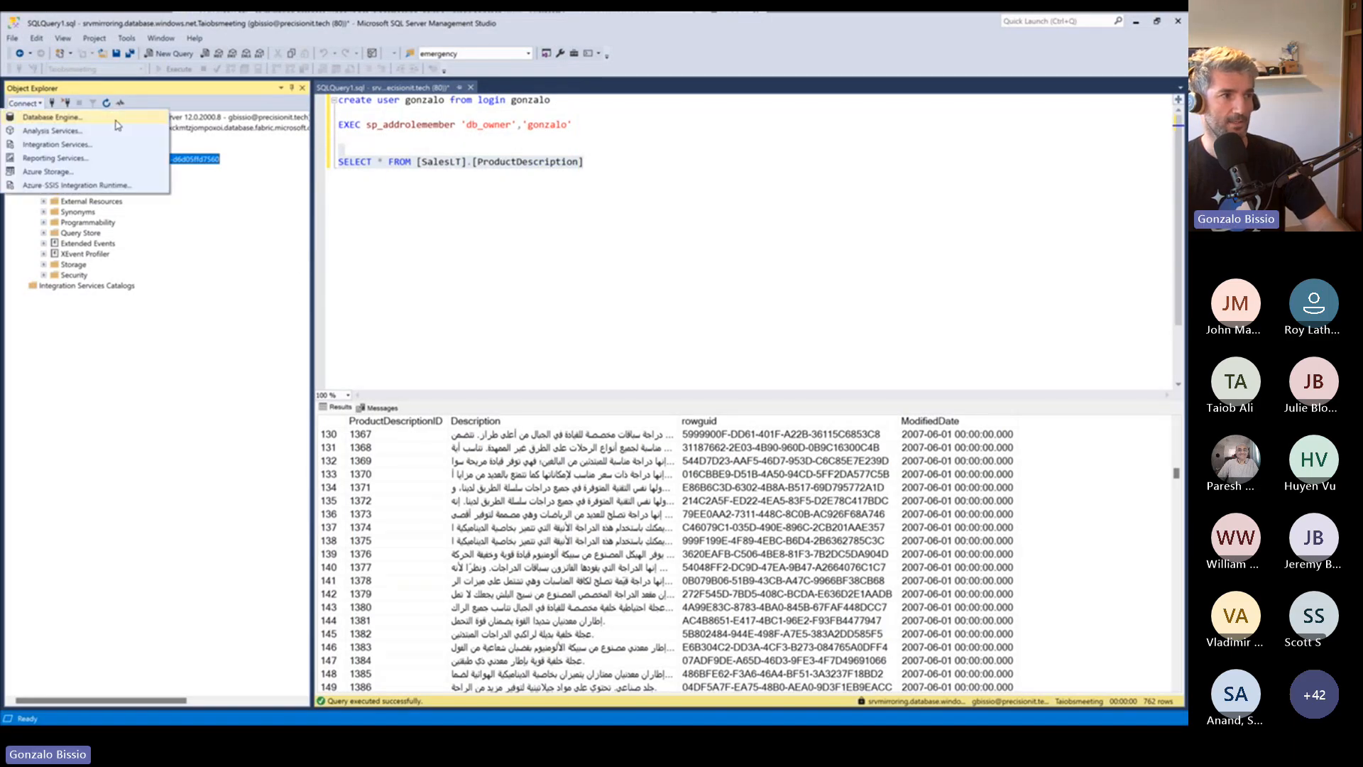
click(115, 121)
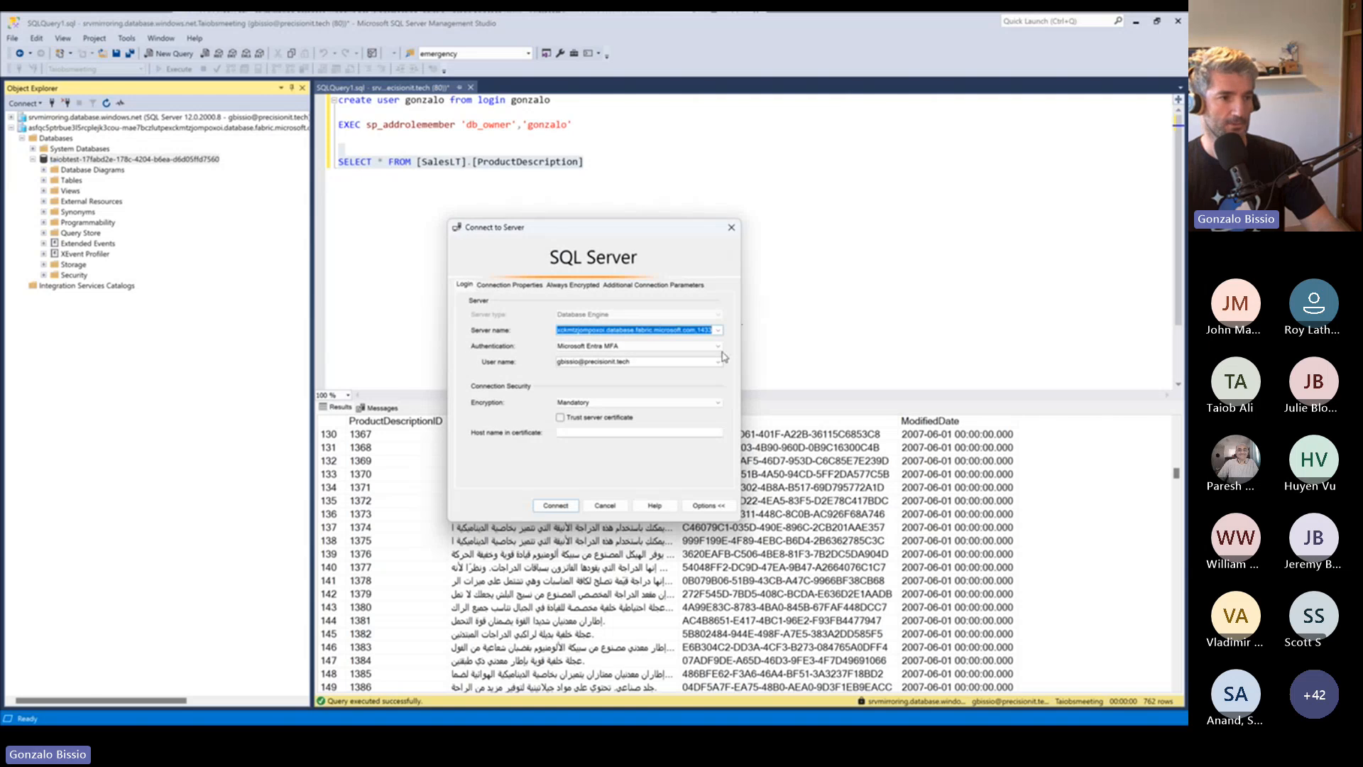
click(524, 285)
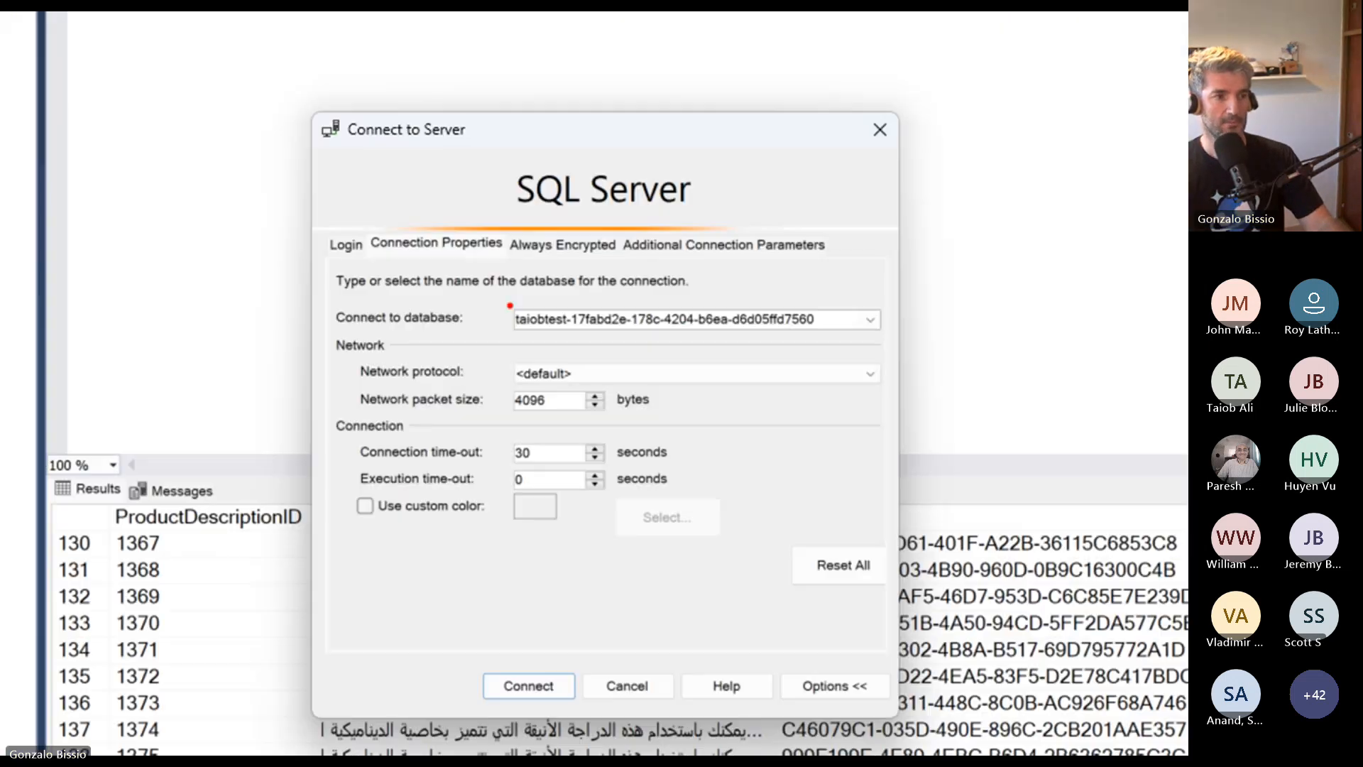
mouse_move(470, 290)
mouse_down()
mouse_move(803, 354)
mouse_move(920, 354)
mouse_up()
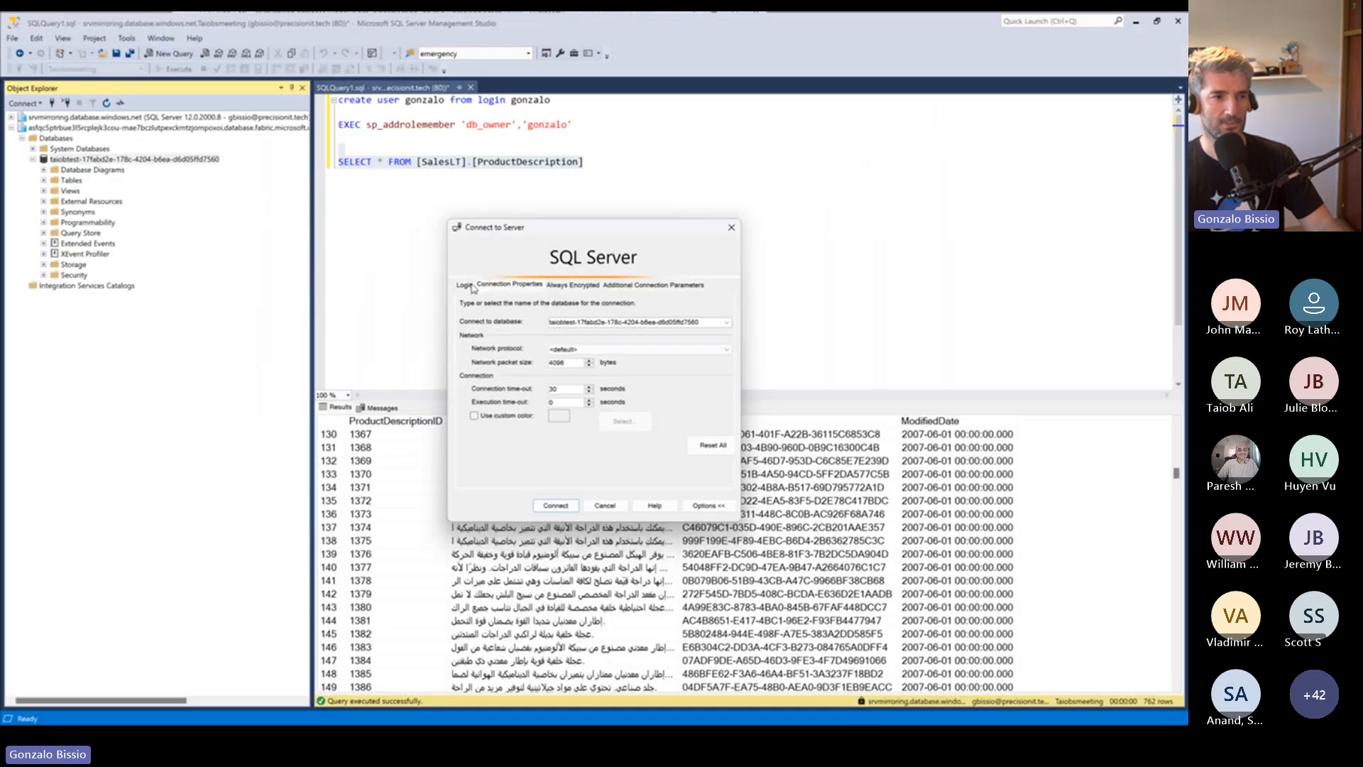
Step: Review the server name, authentication method and user name in the login settings, and close the connection dialog without connecting
click(345, 245)
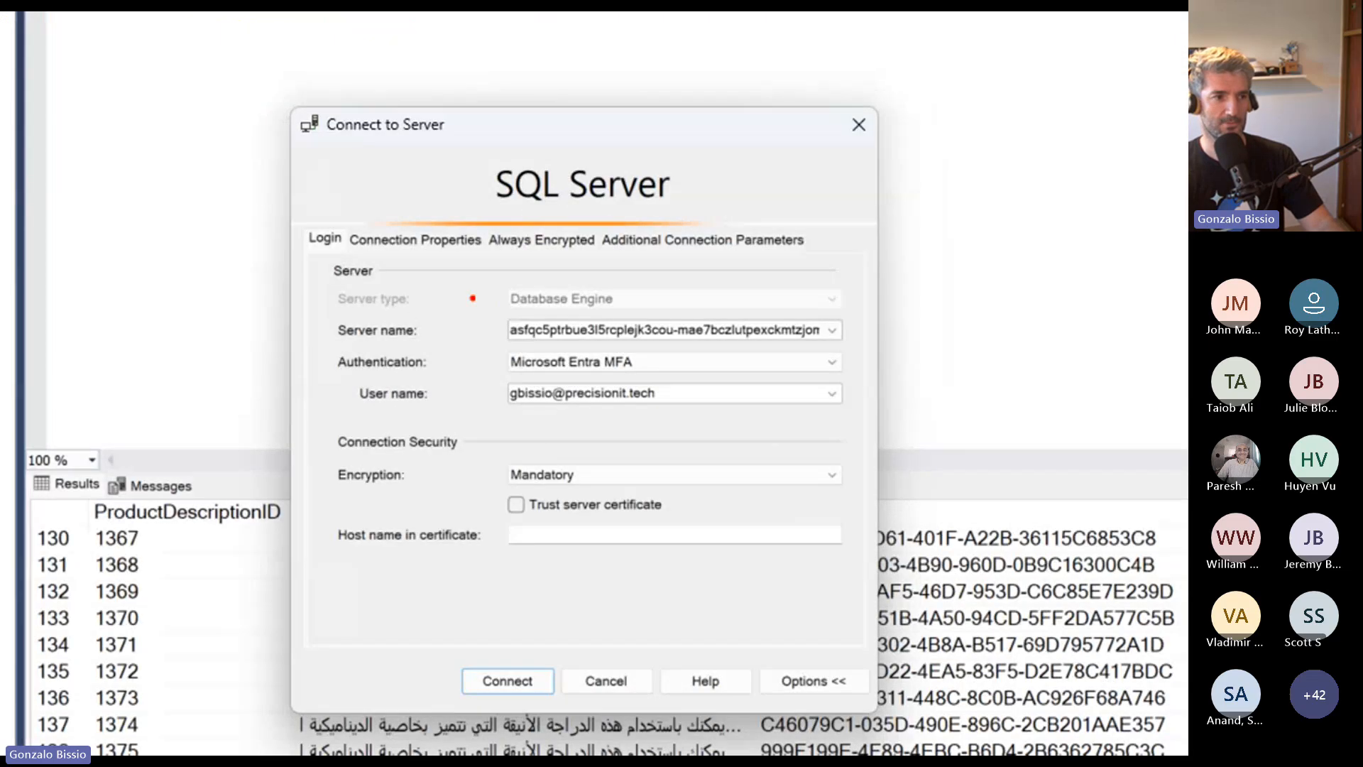
drag(536, 311, 732, 345)
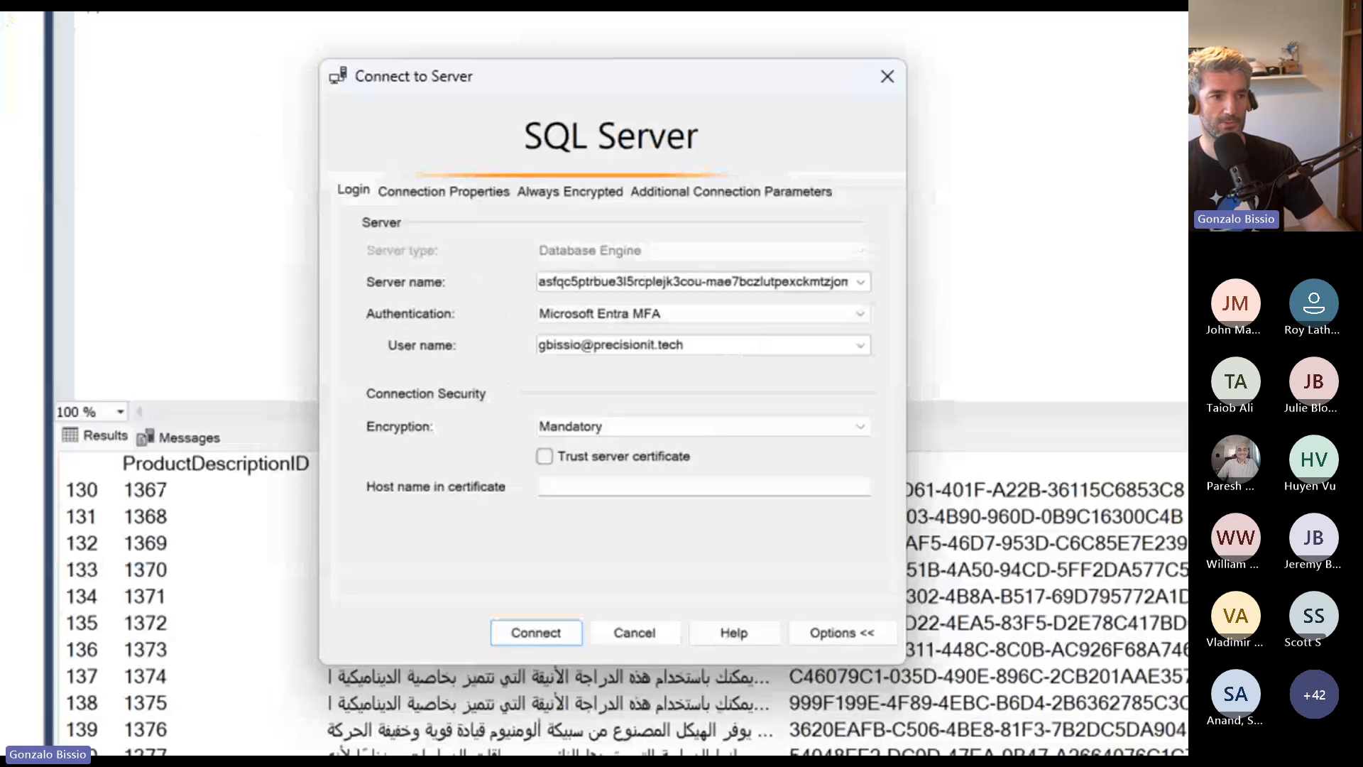
drag(547, 340, 732, 375)
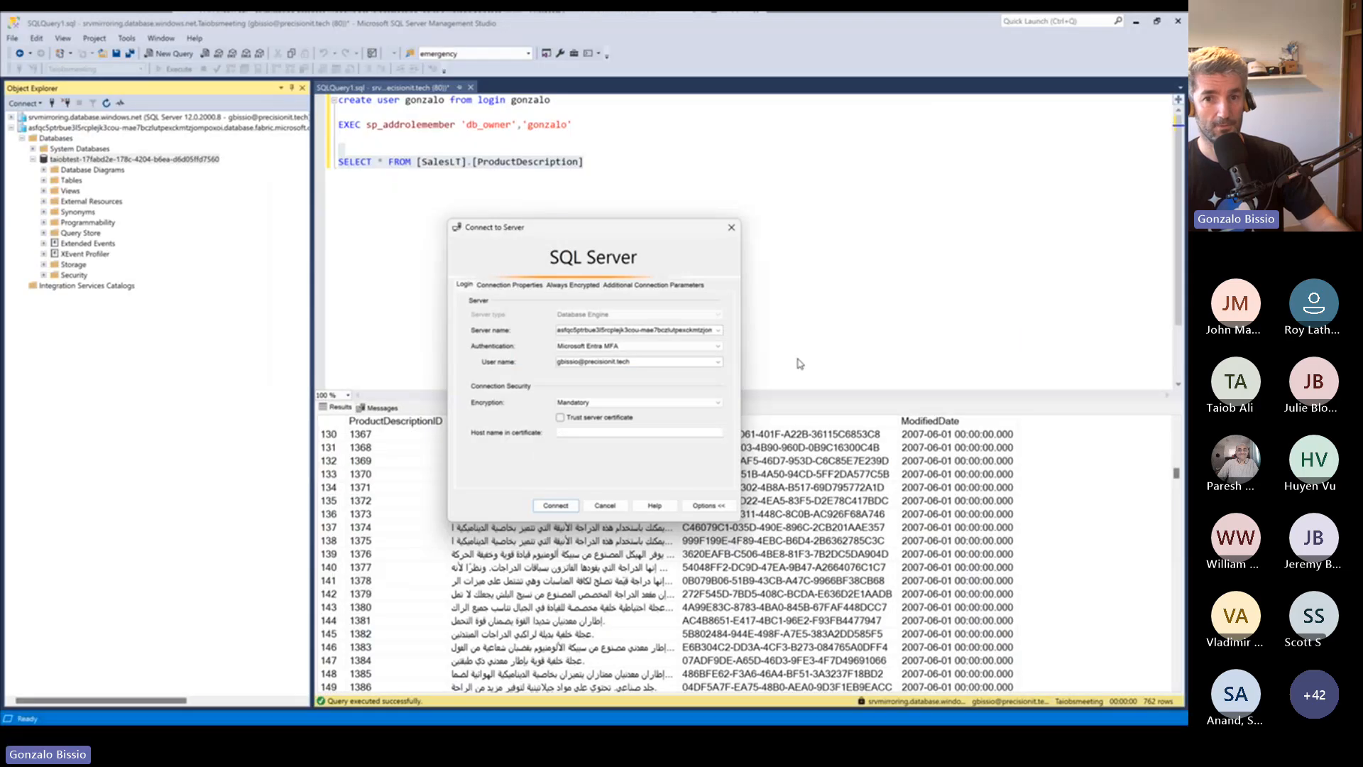
click(731, 227)
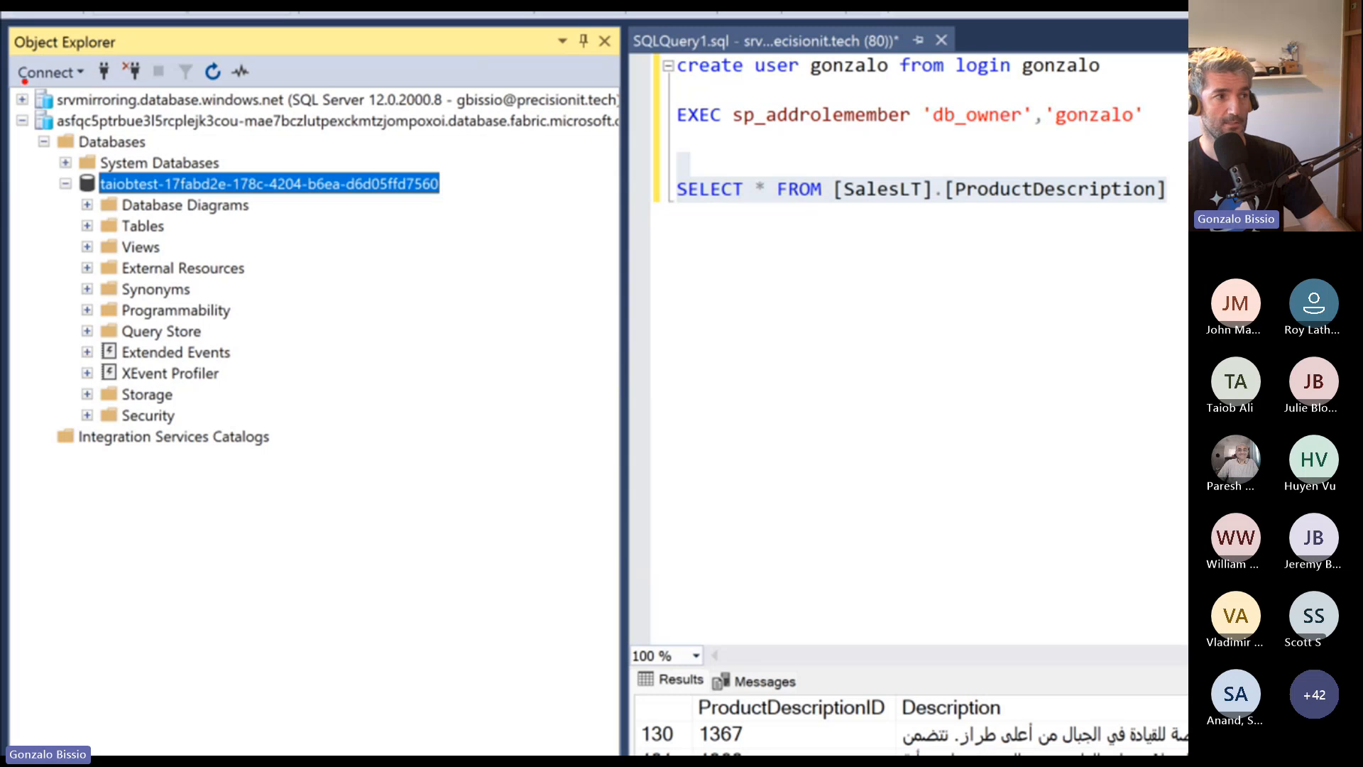
Step: Compare the srvmirroring server with the Fabric server and its taiobtest database folders in Object Explorer
drag(613, 115, 630, 110)
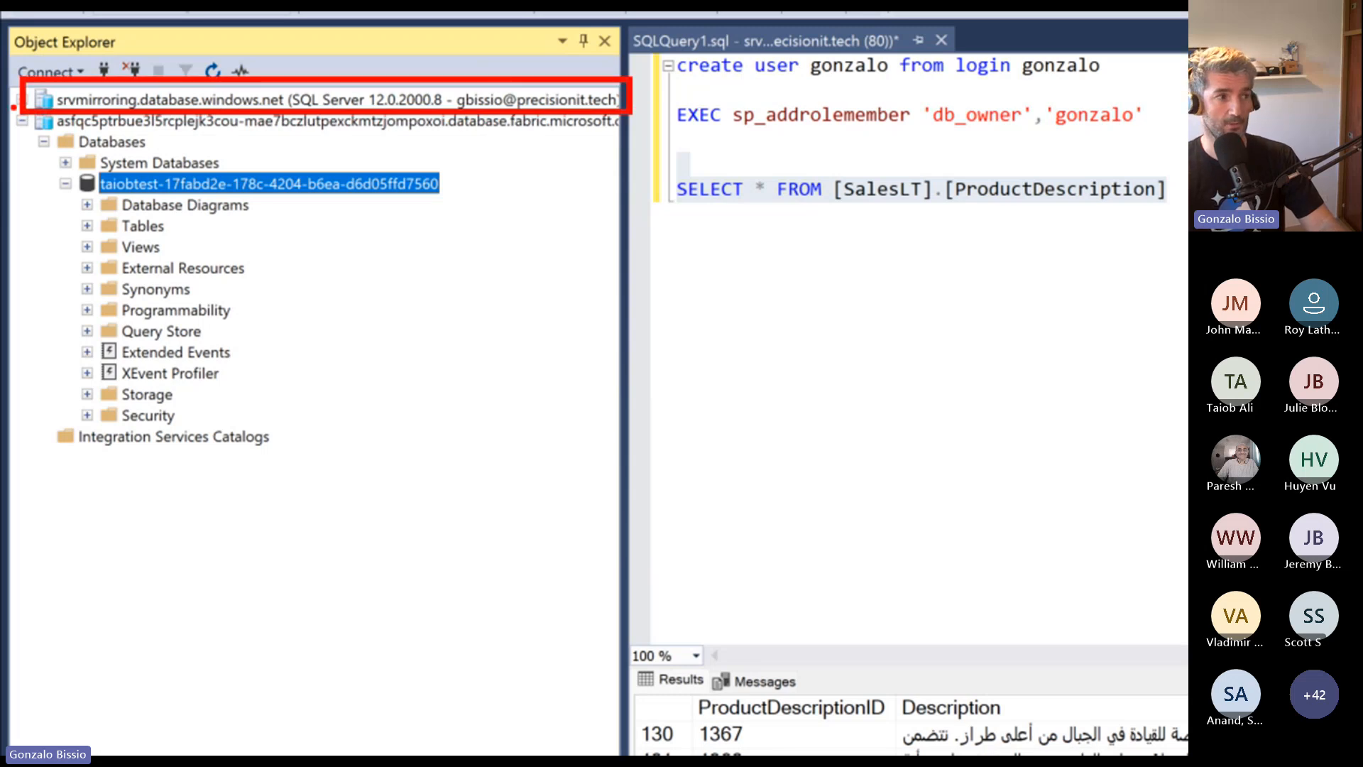
mouse_move(17, 105)
mouse_down()
mouse_move(887, 550)
mouse_move(645, 529)
mouse_move(625, 493)
mouse_up()
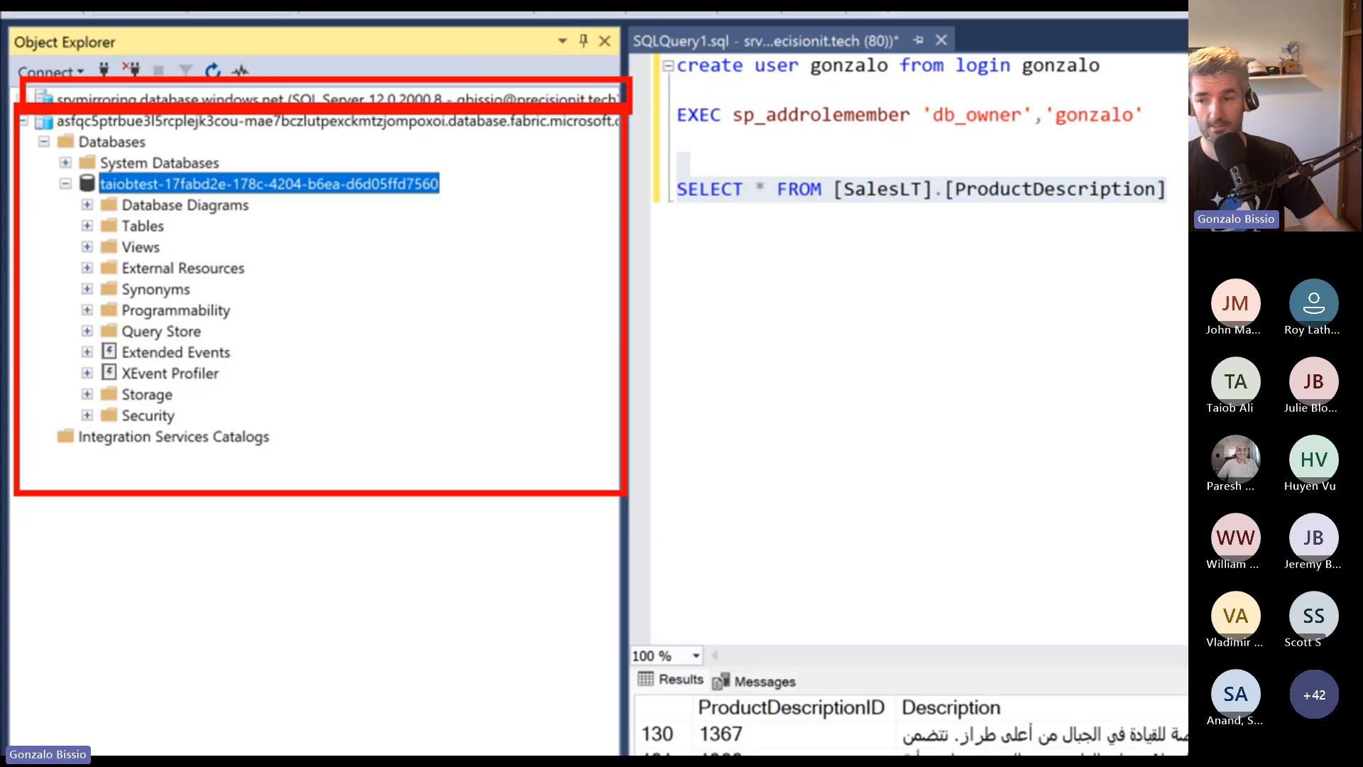
key(Escape)
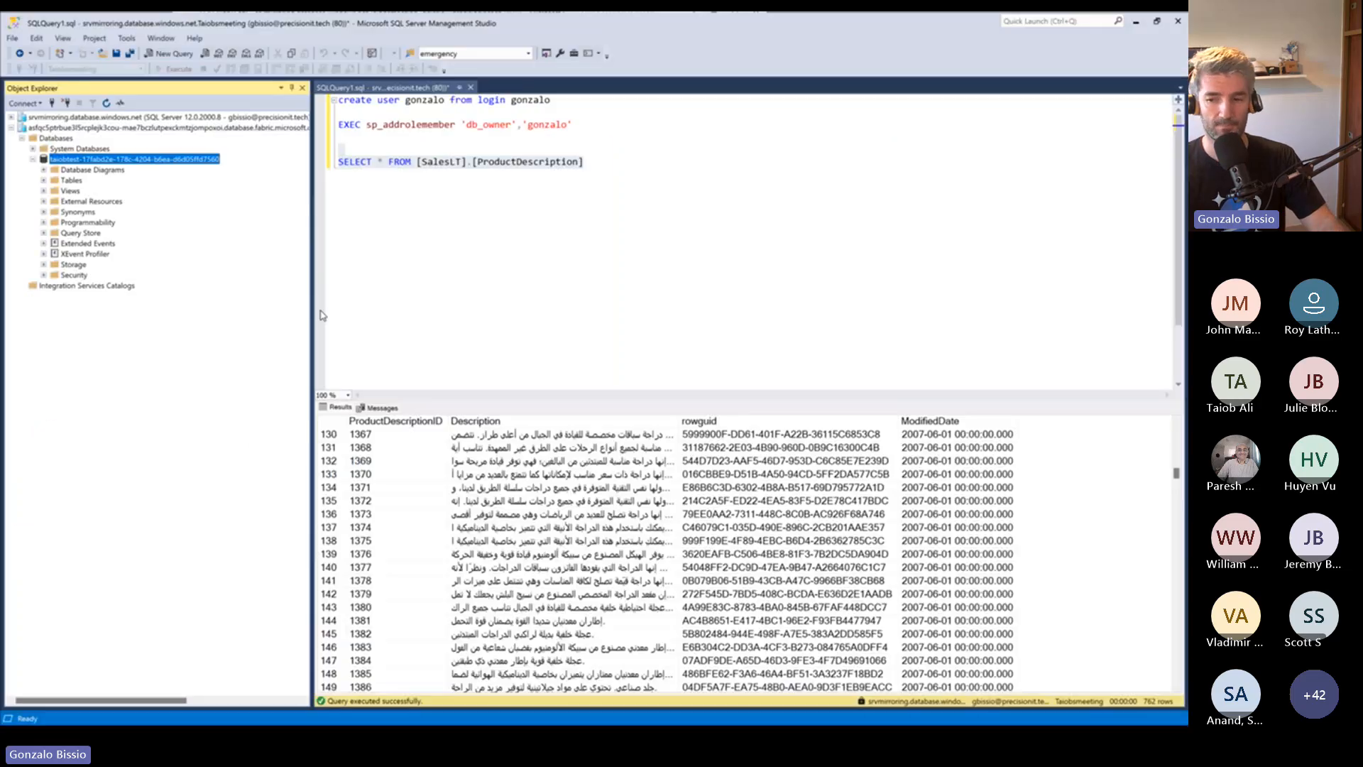
Step: Switch to Visual Studio Code, find the SQL Server (mssql) extension and show the SQL Server connections with the SalesLT tables
key(alt+Tab)
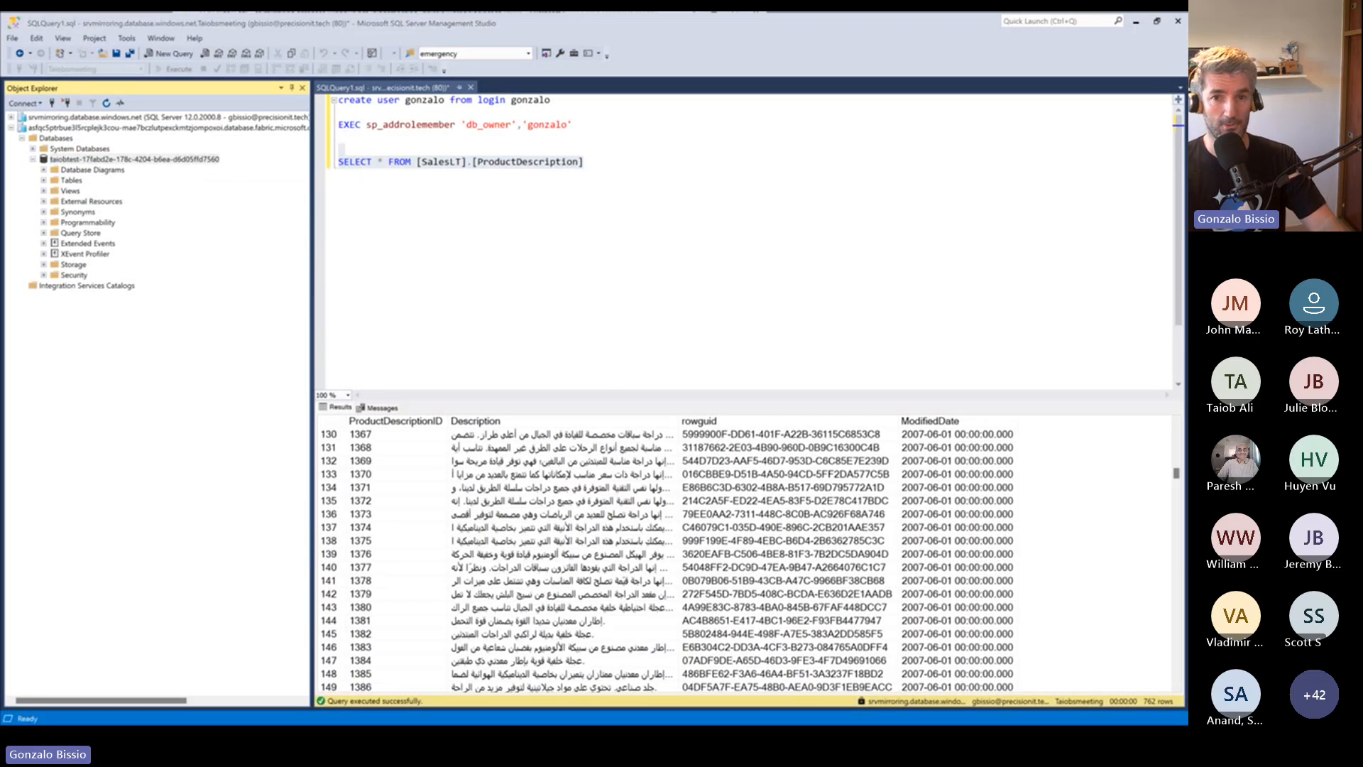
drag(1187, 349, 353, 26)
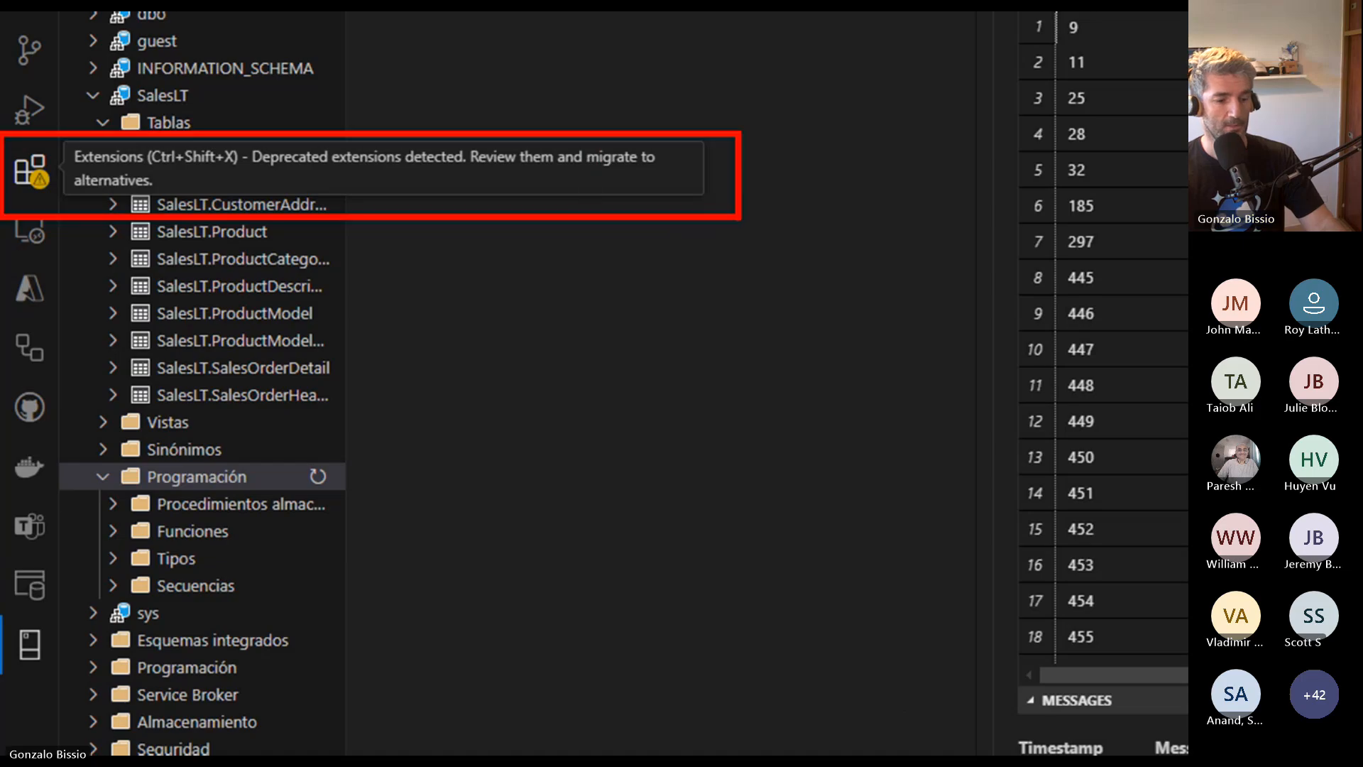
click(15, 168)
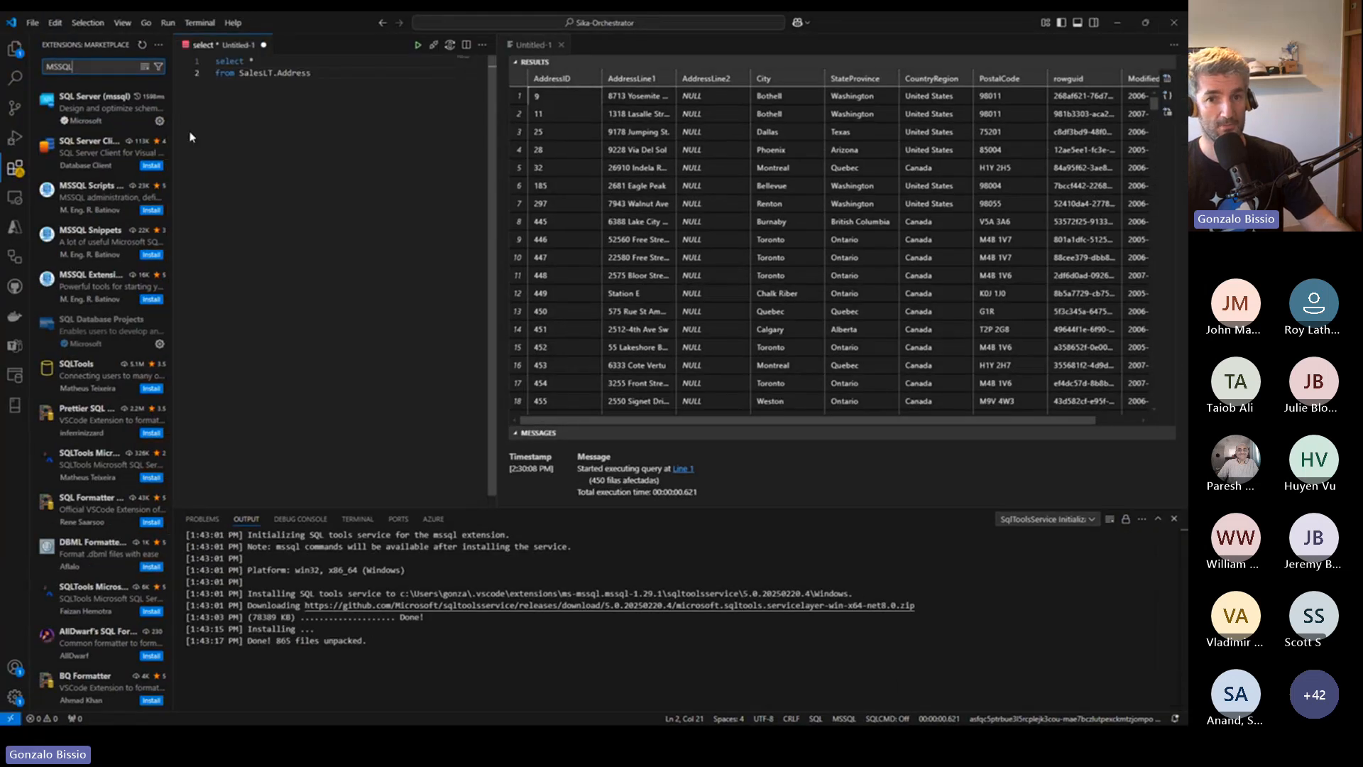
click(14, 49)
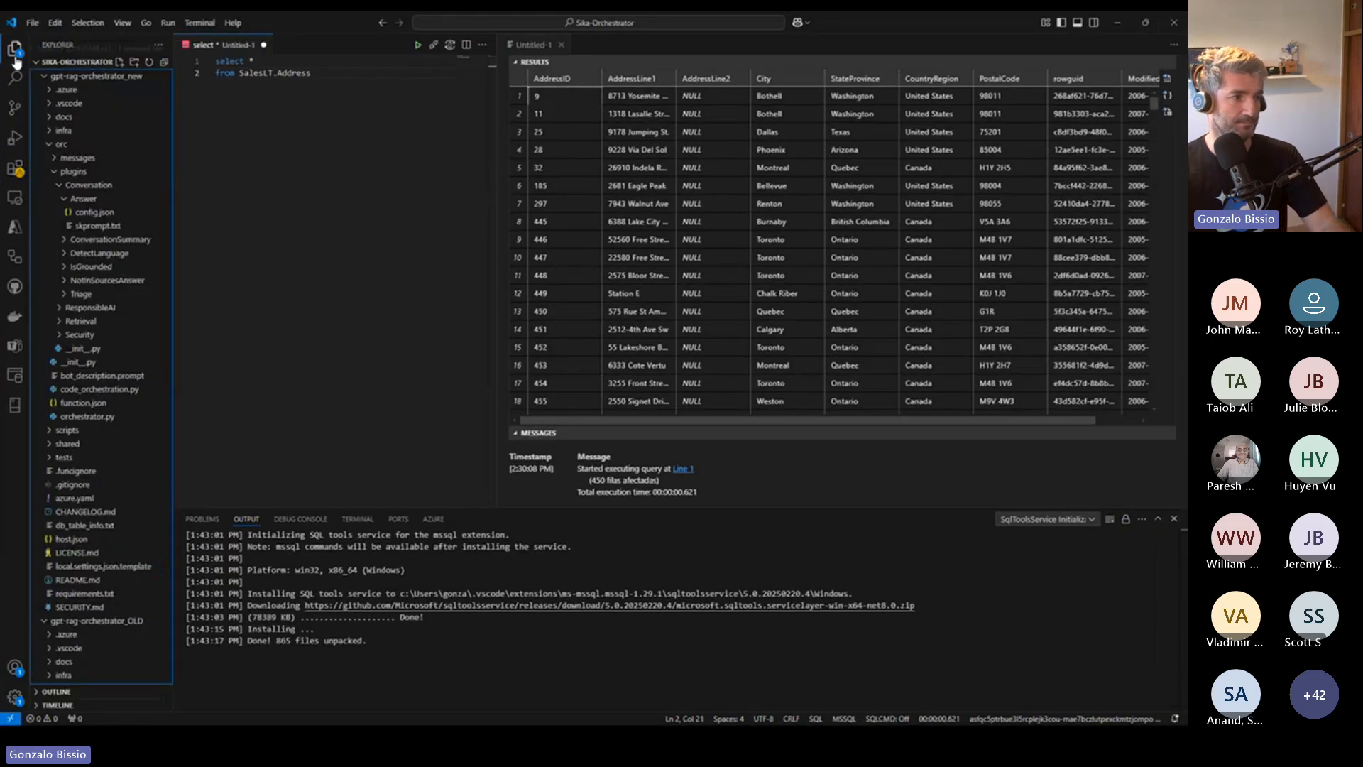
click(14, 405)
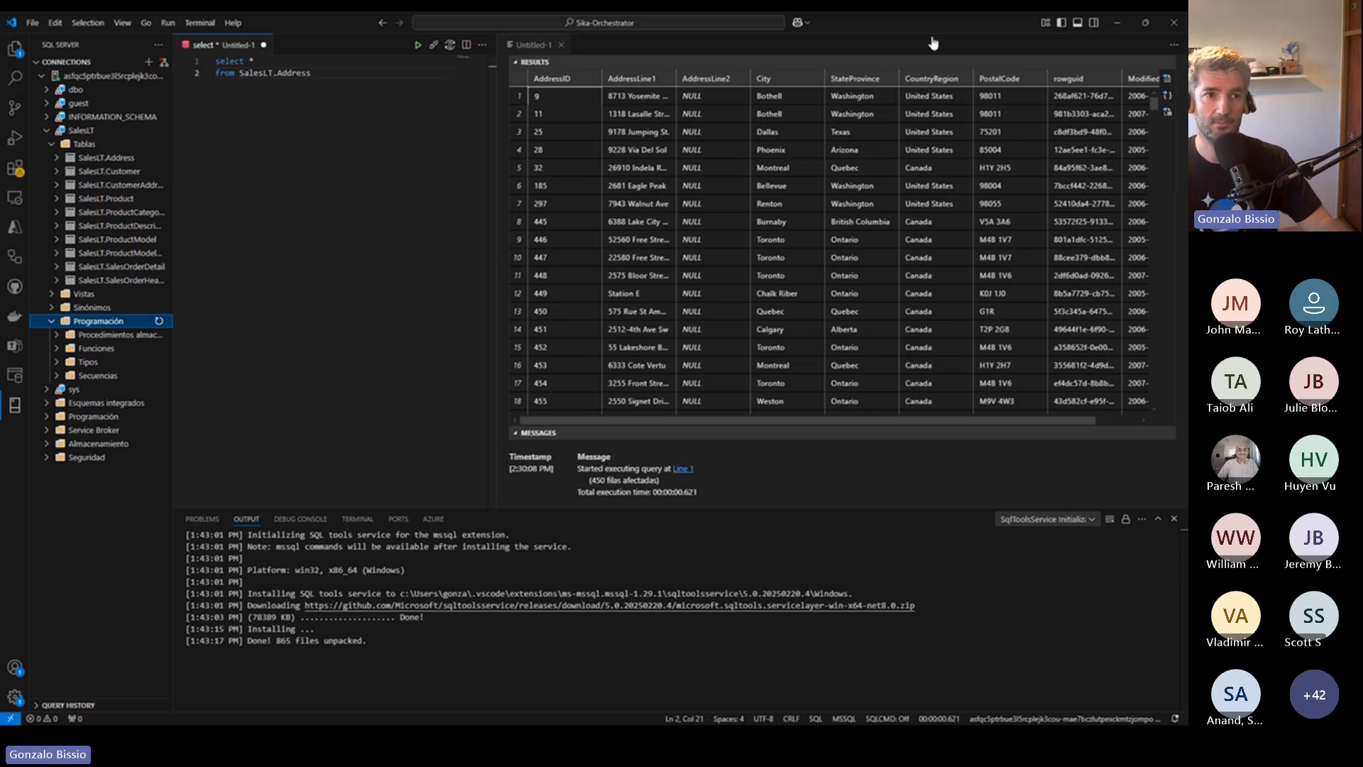
Step: Return to taiobtest in Fabric and close the SQL Server Management Studio connection details
click(1115, 27)
click(1114, 23)
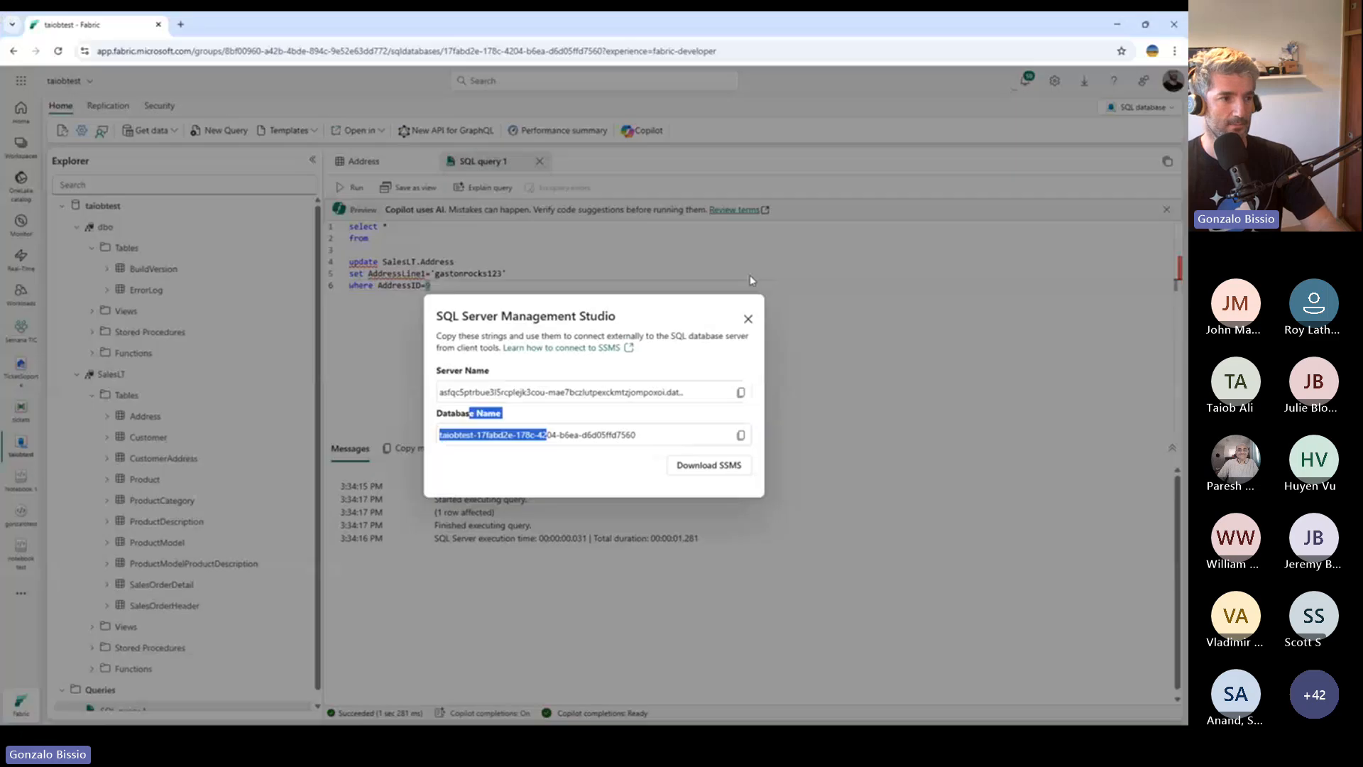
click(748, 319)
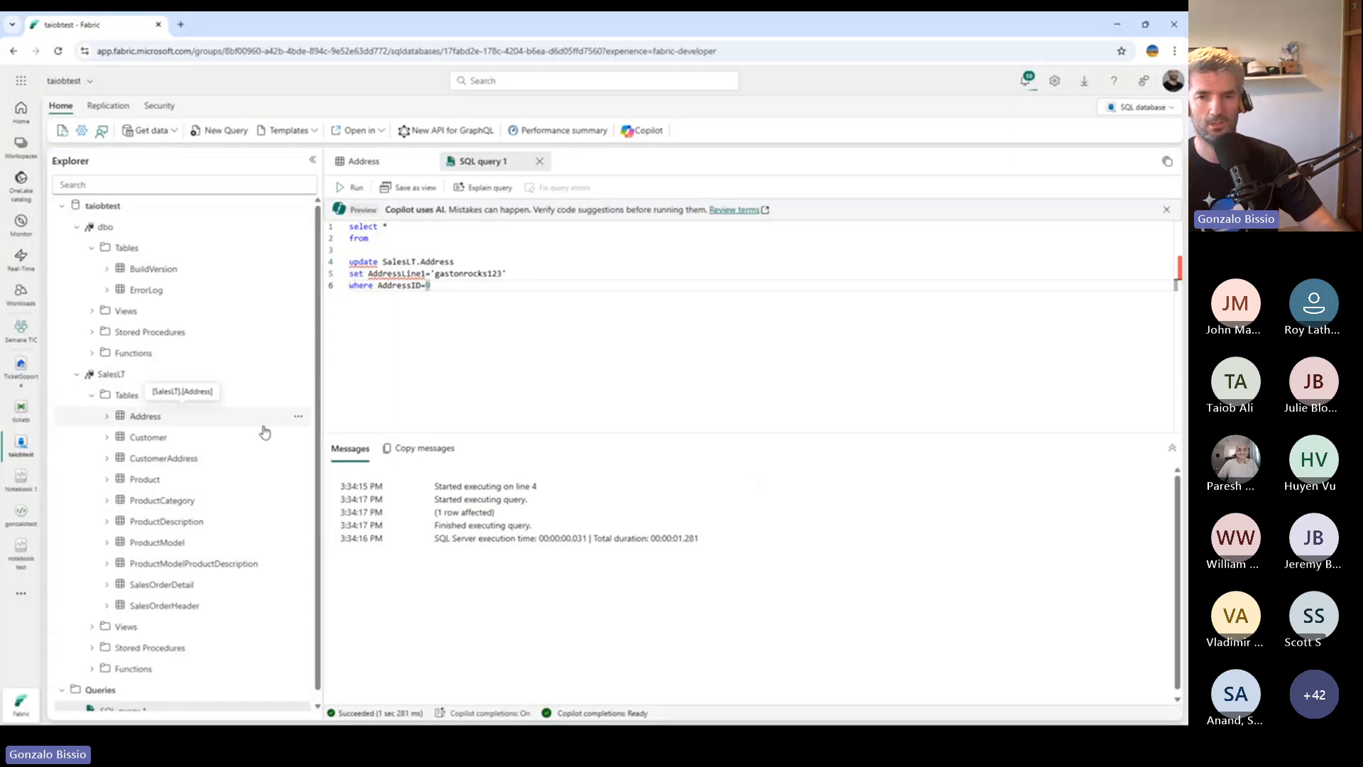
Step: Open the tickets pipeline and inspect the copy assistant's Azure SQL database connection settings without creating a connection
click(36, 418)
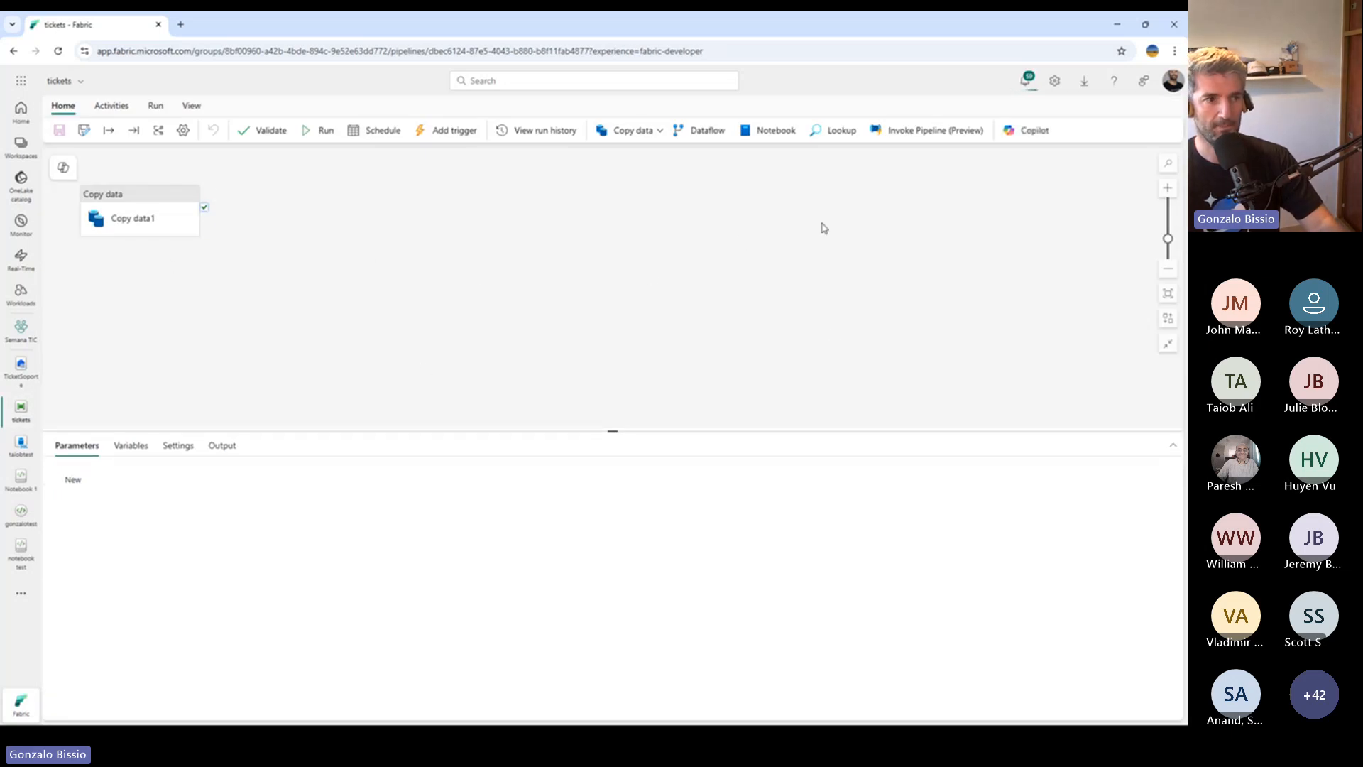
click(646, 139)
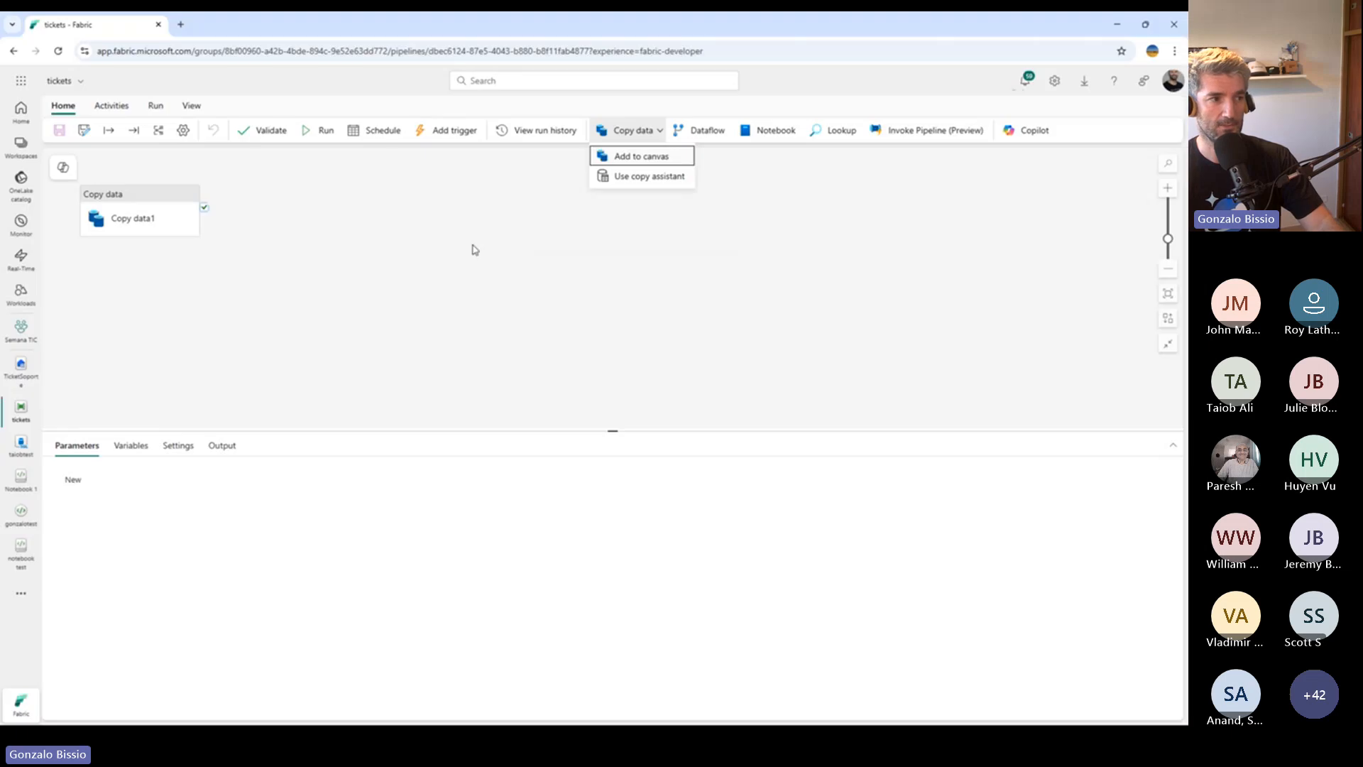
click(637, 186)
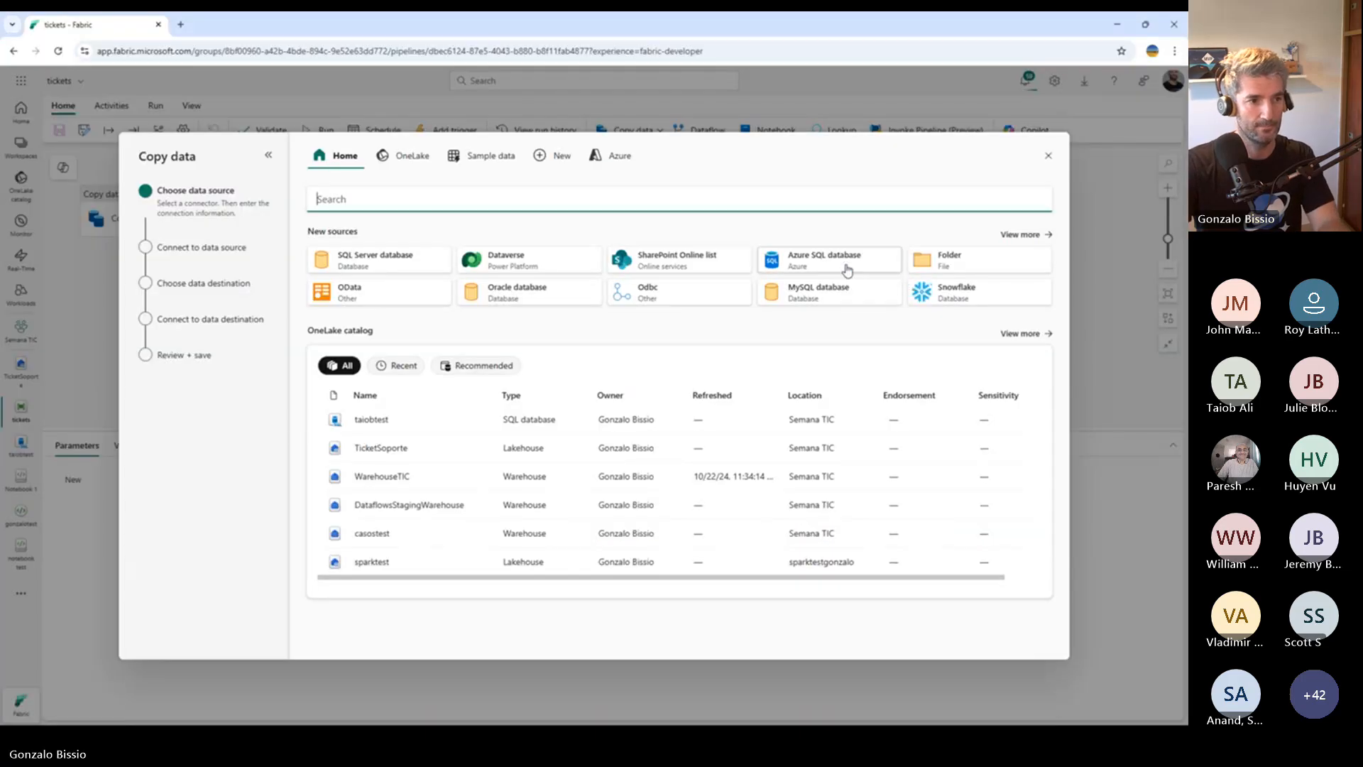
click(873, 264)
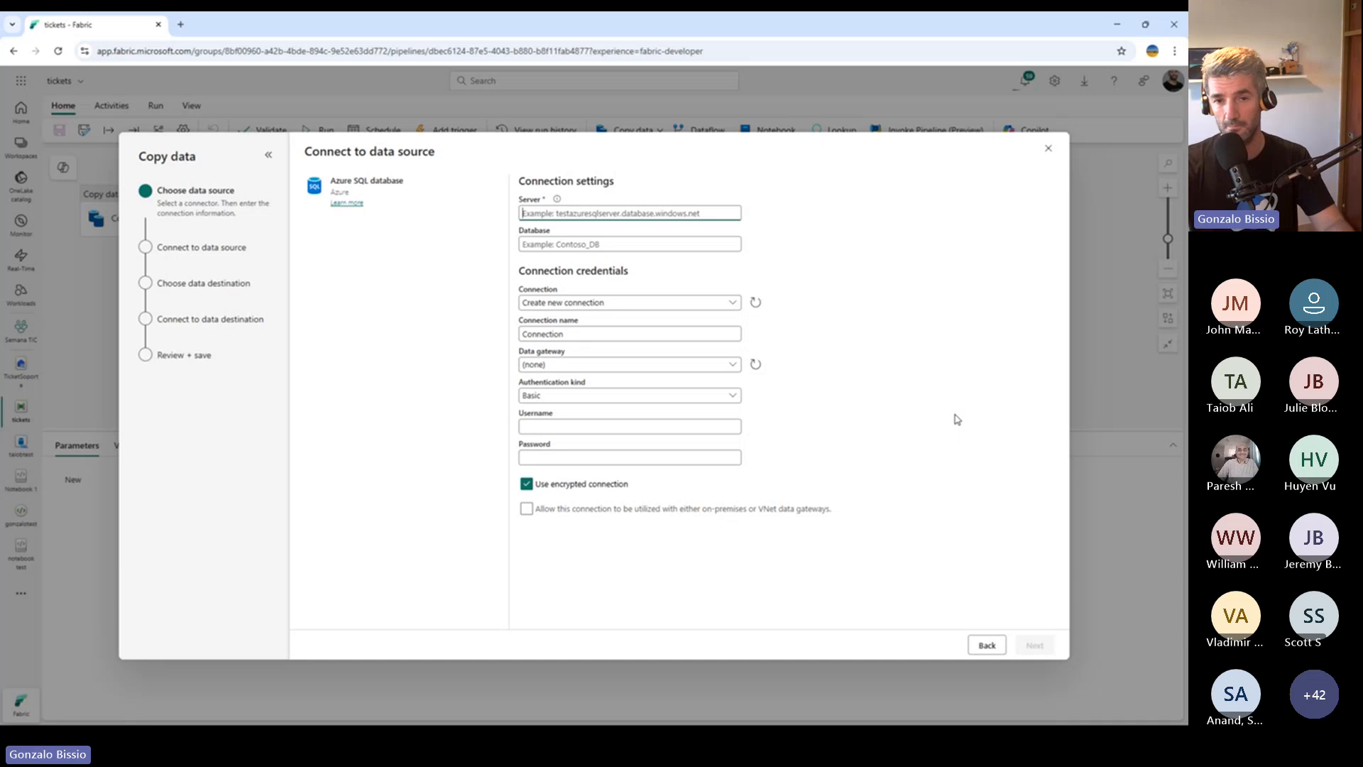
click(1048, 147)
click(588, 451)
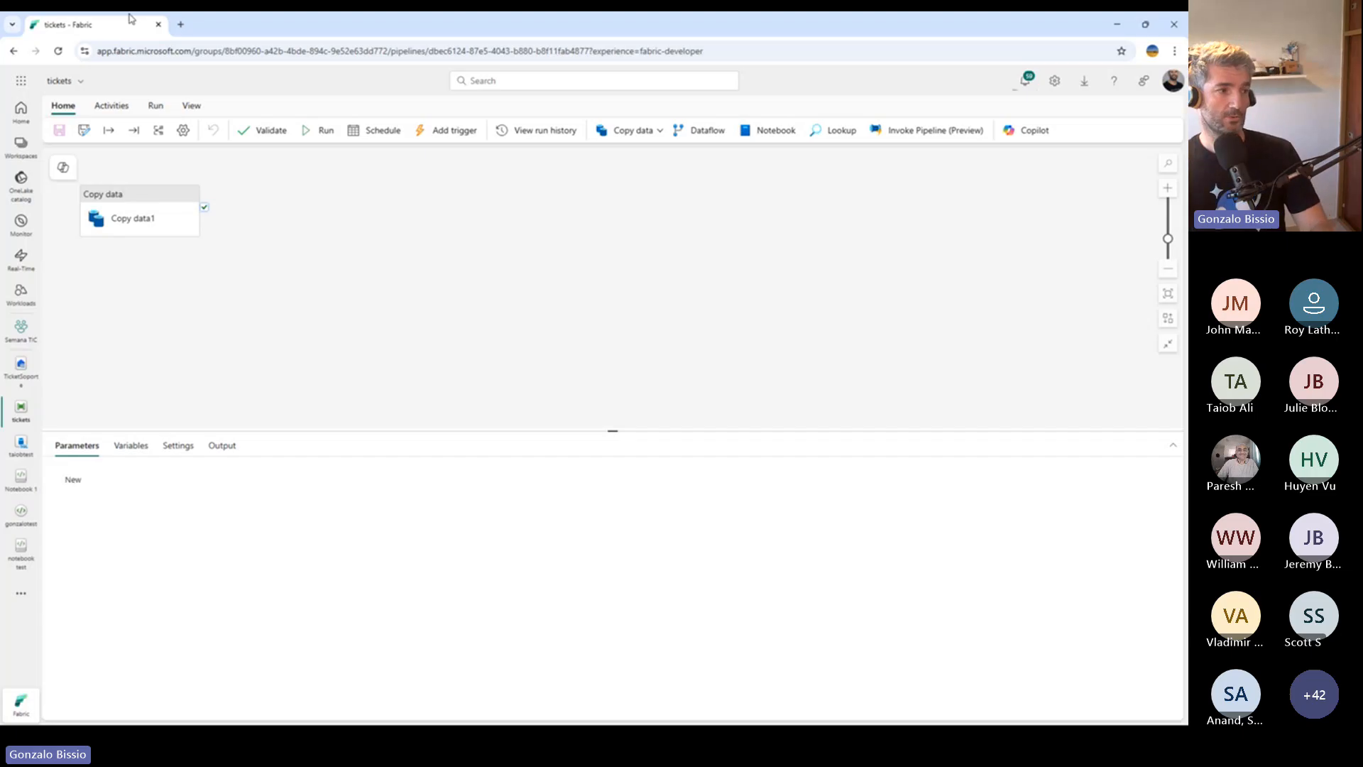
Step: Open the Semana TIC workspace and look through its items, including the data agent, notebooks, pipelines and the taiobtest database
click(17, 336)
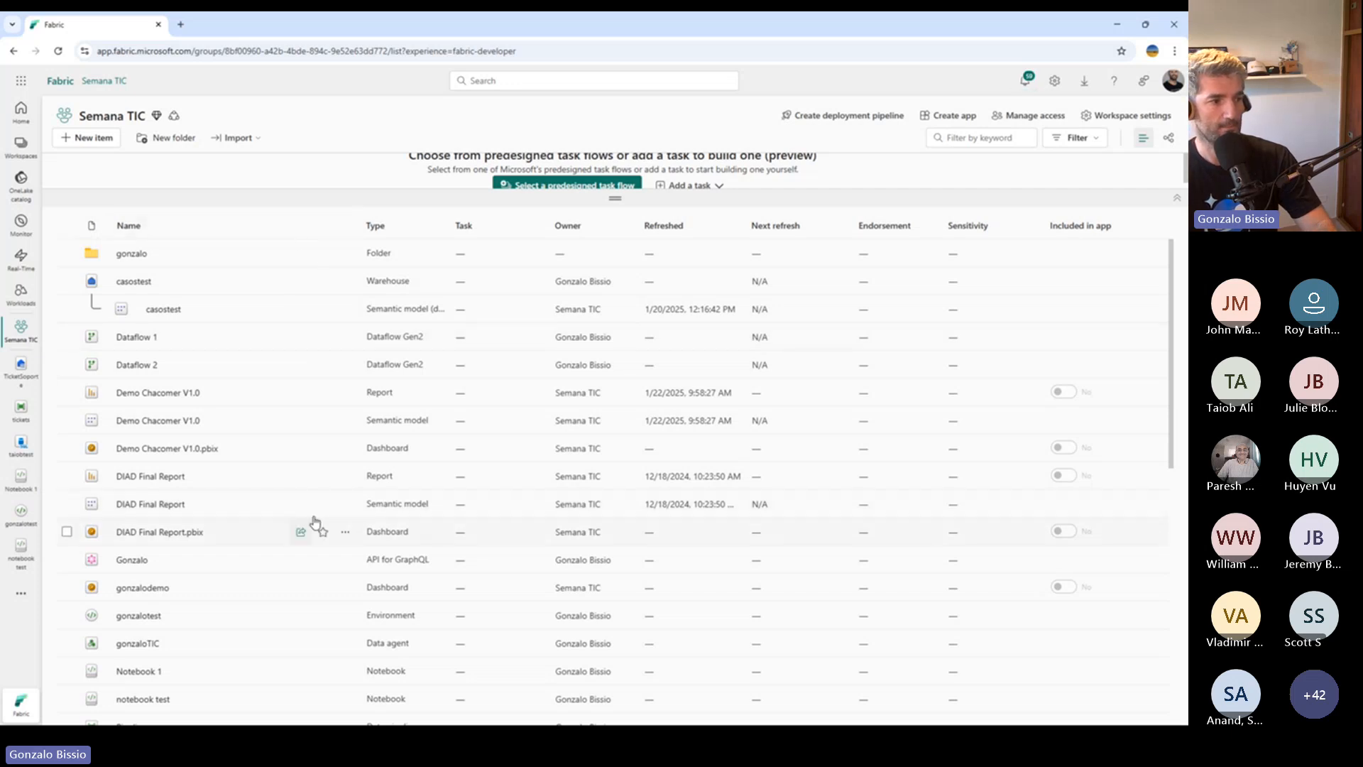
scroll(315, 522, down, 3)
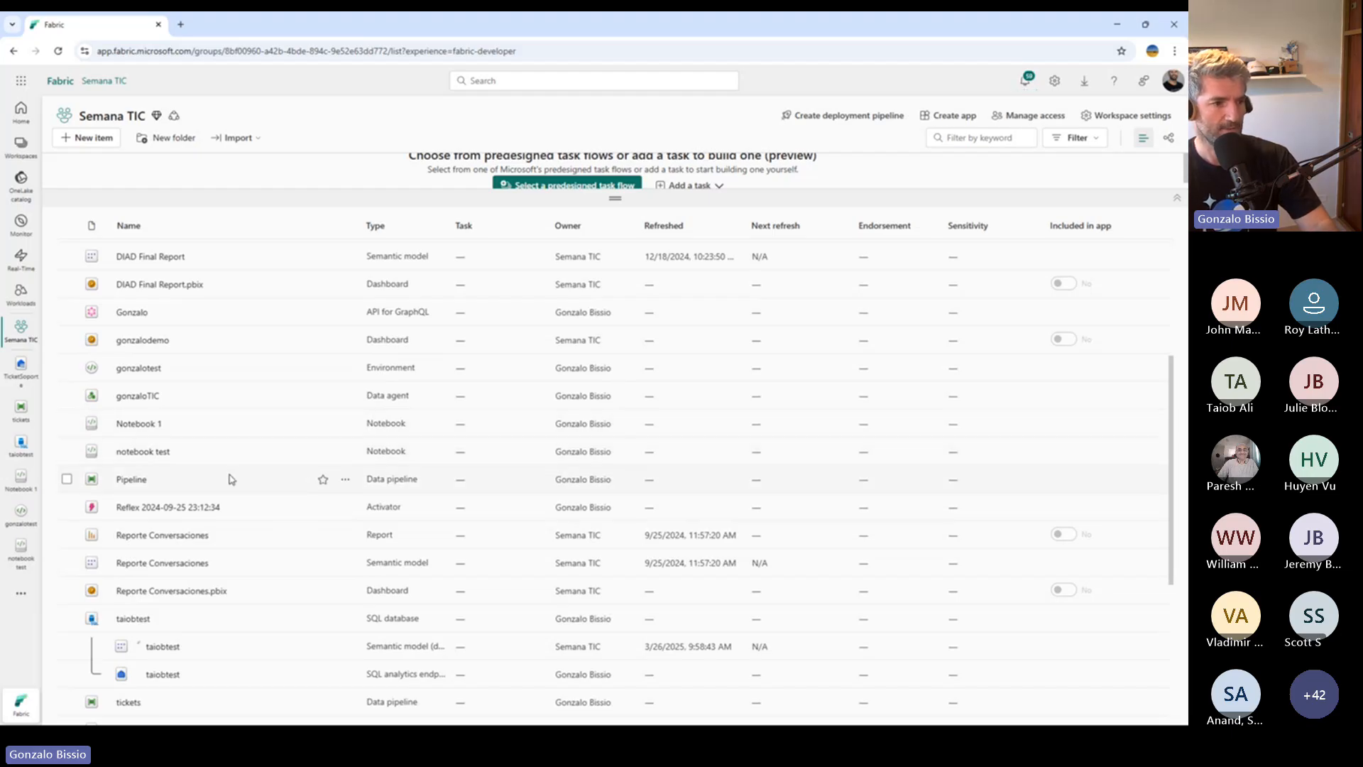
scroll(328, 545, down, 1)
scroll(328, 545, down, 5)
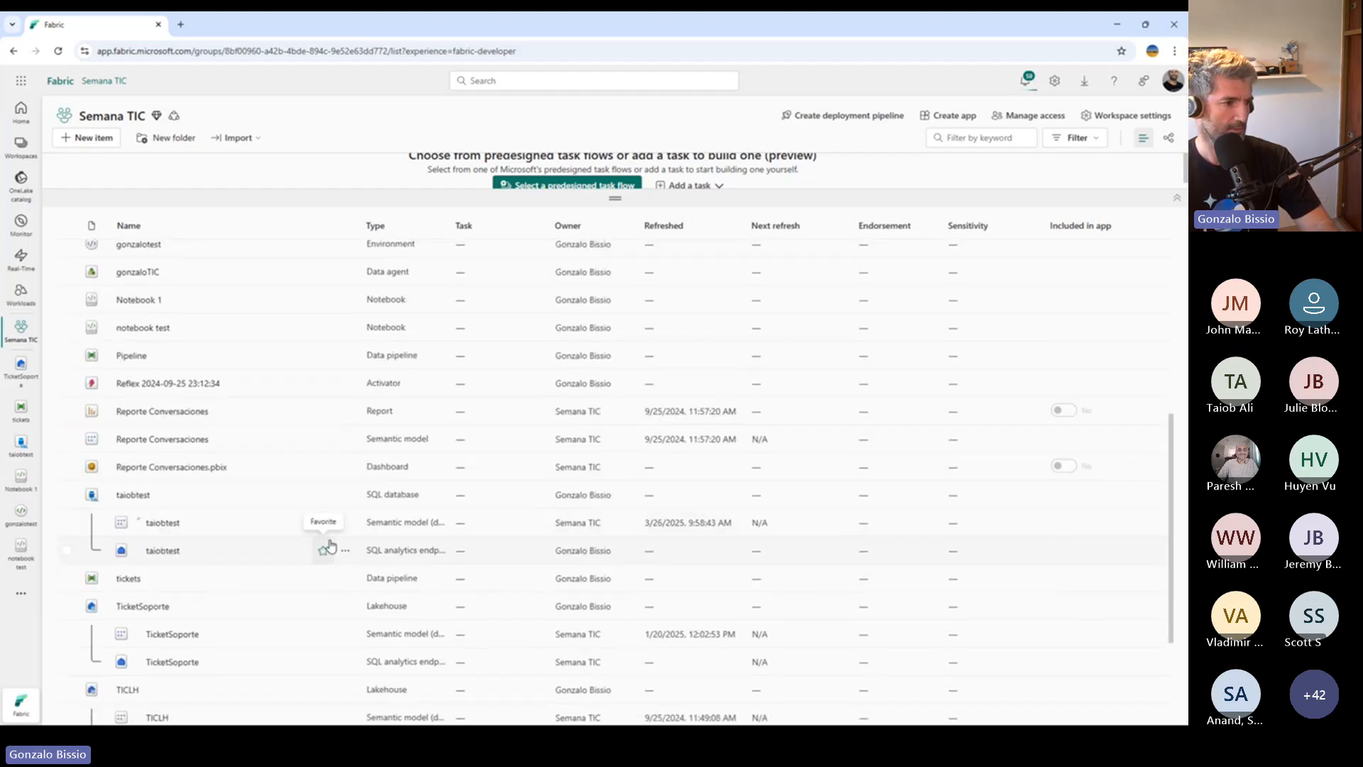
scroll(330, 544, up, 4)
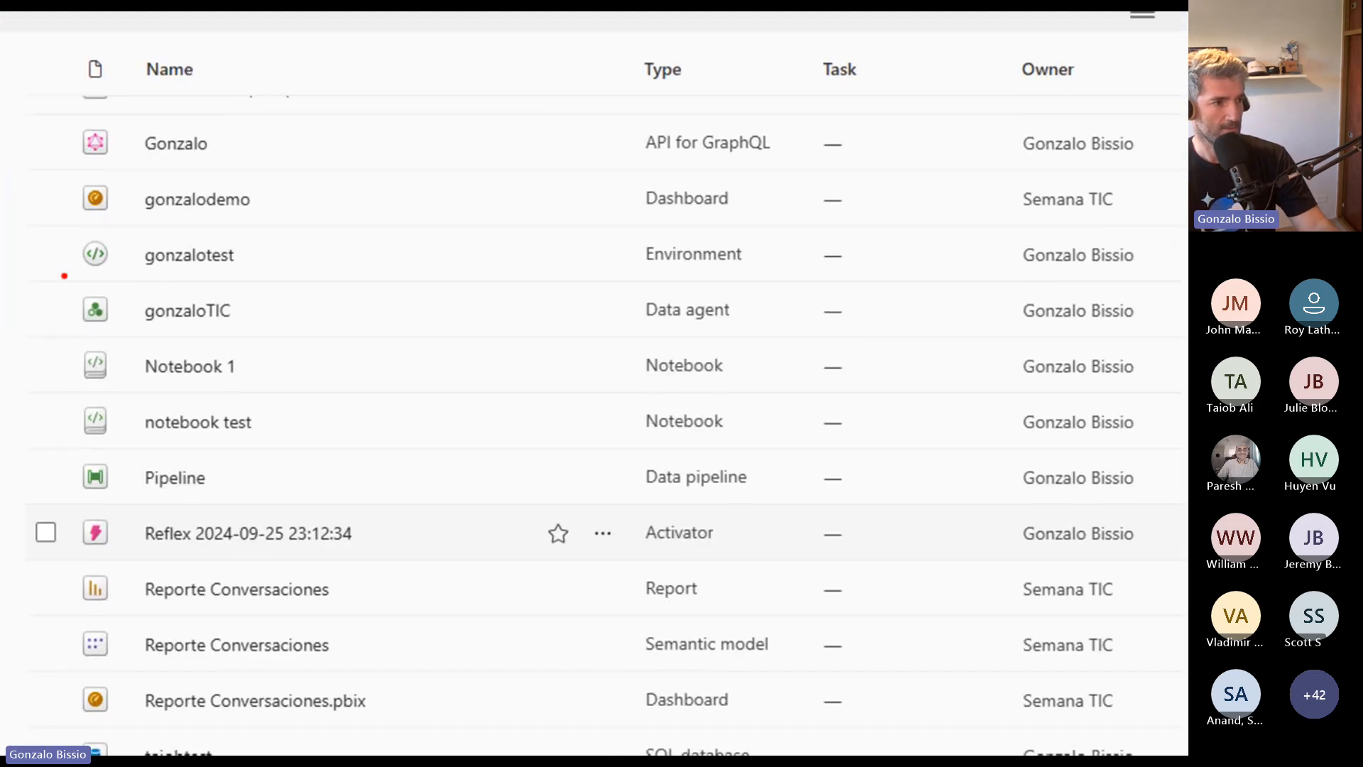
mouse_move(64, 276)
mouse_down()
mouse_move(224, 318)
mouse_move(778, 345)
mouse_up()
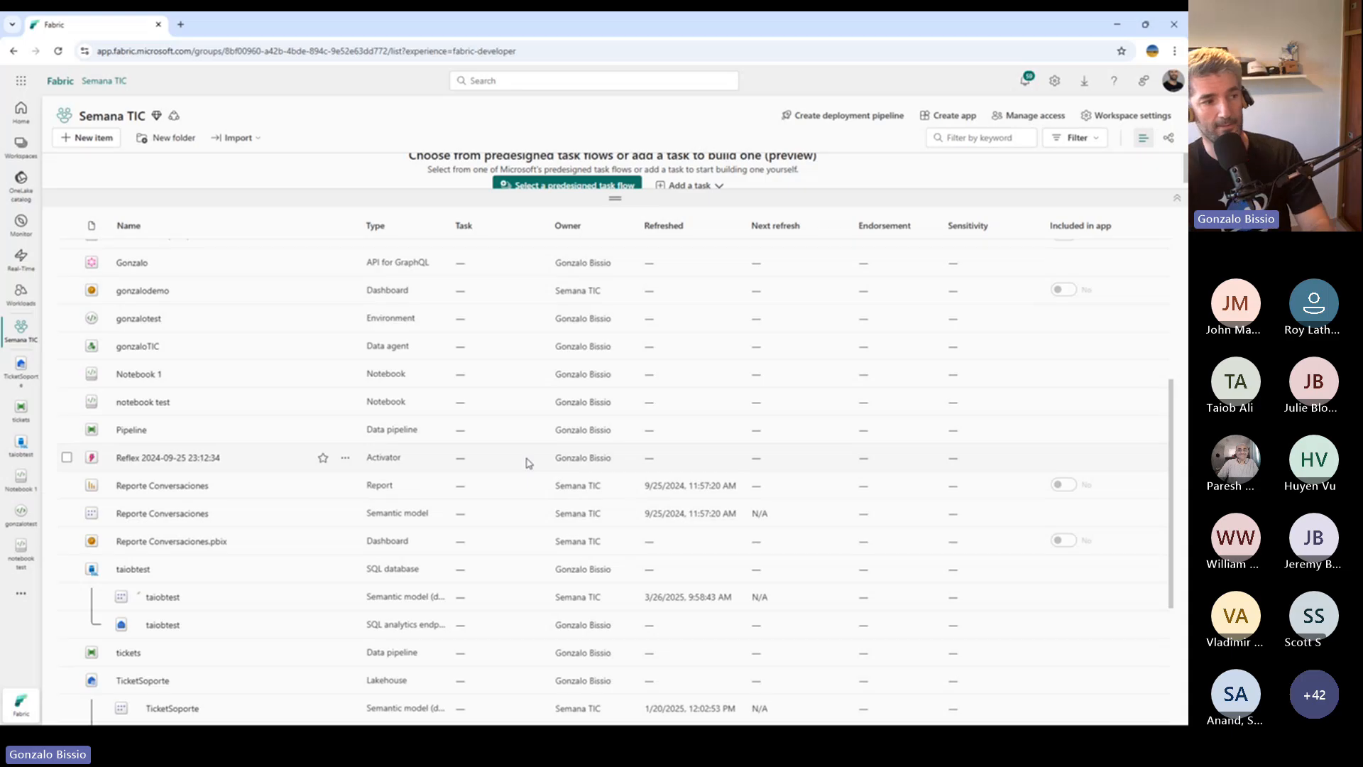
scroll(213, 383, up, 4)
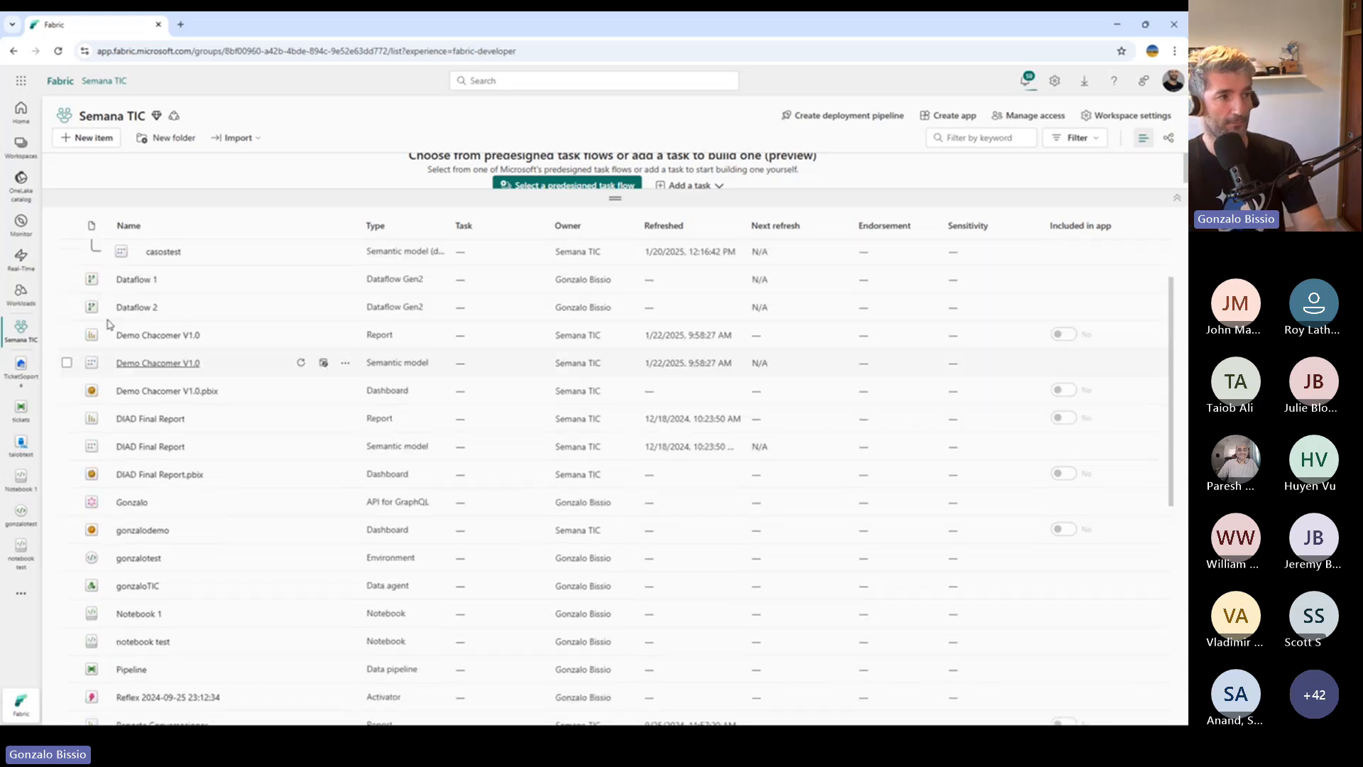
Step: Create a new notebook in the Semana TIC workspace by filtering item types for note, and show its available data source types
click(90, 139)
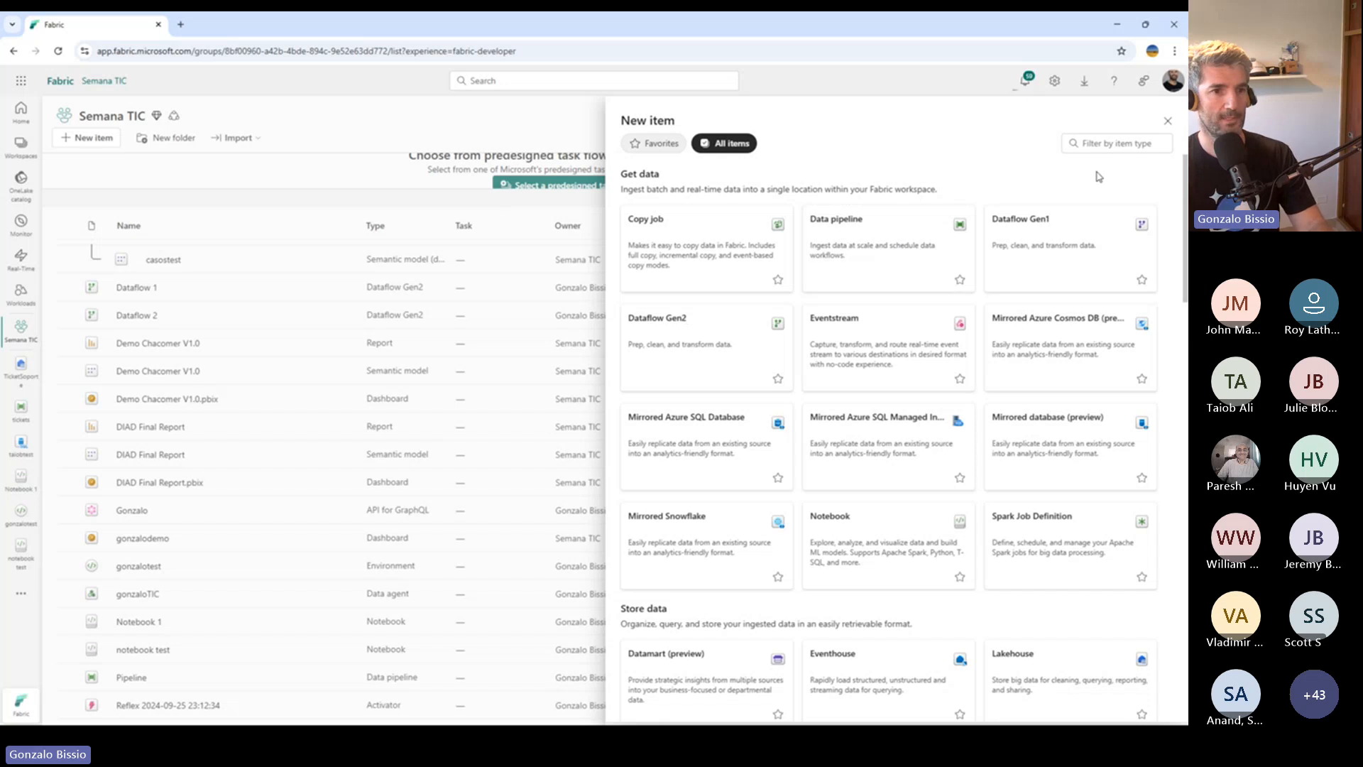
click(1116, 144)
text(note)
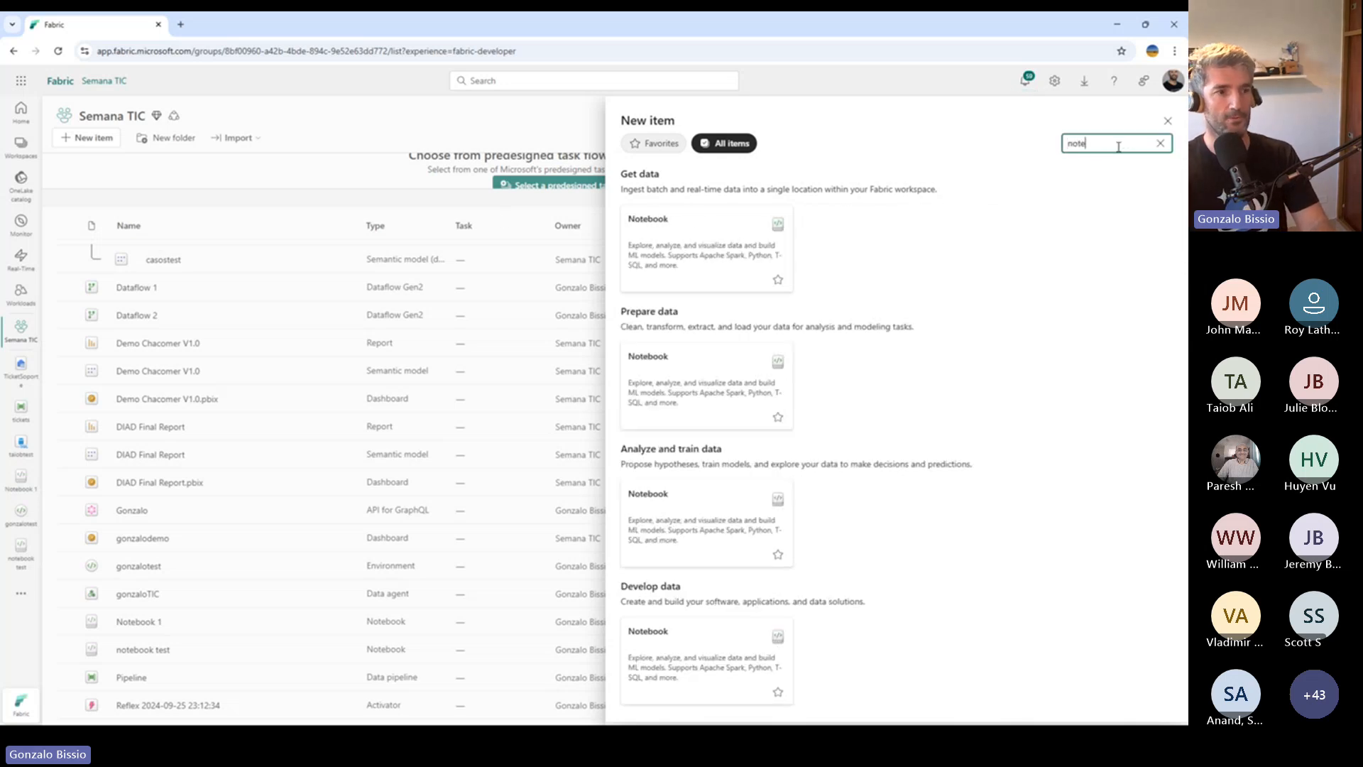
click(724, 250)
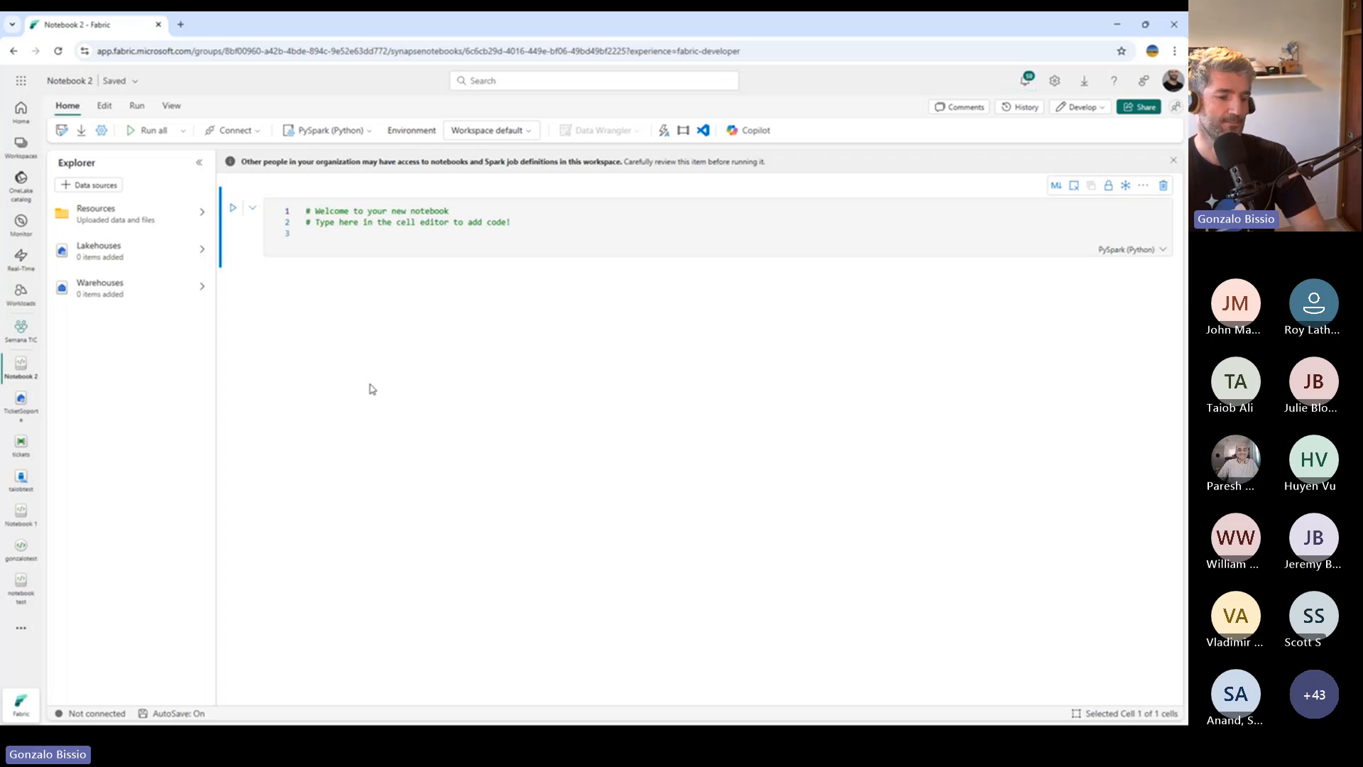
click(99, 188)
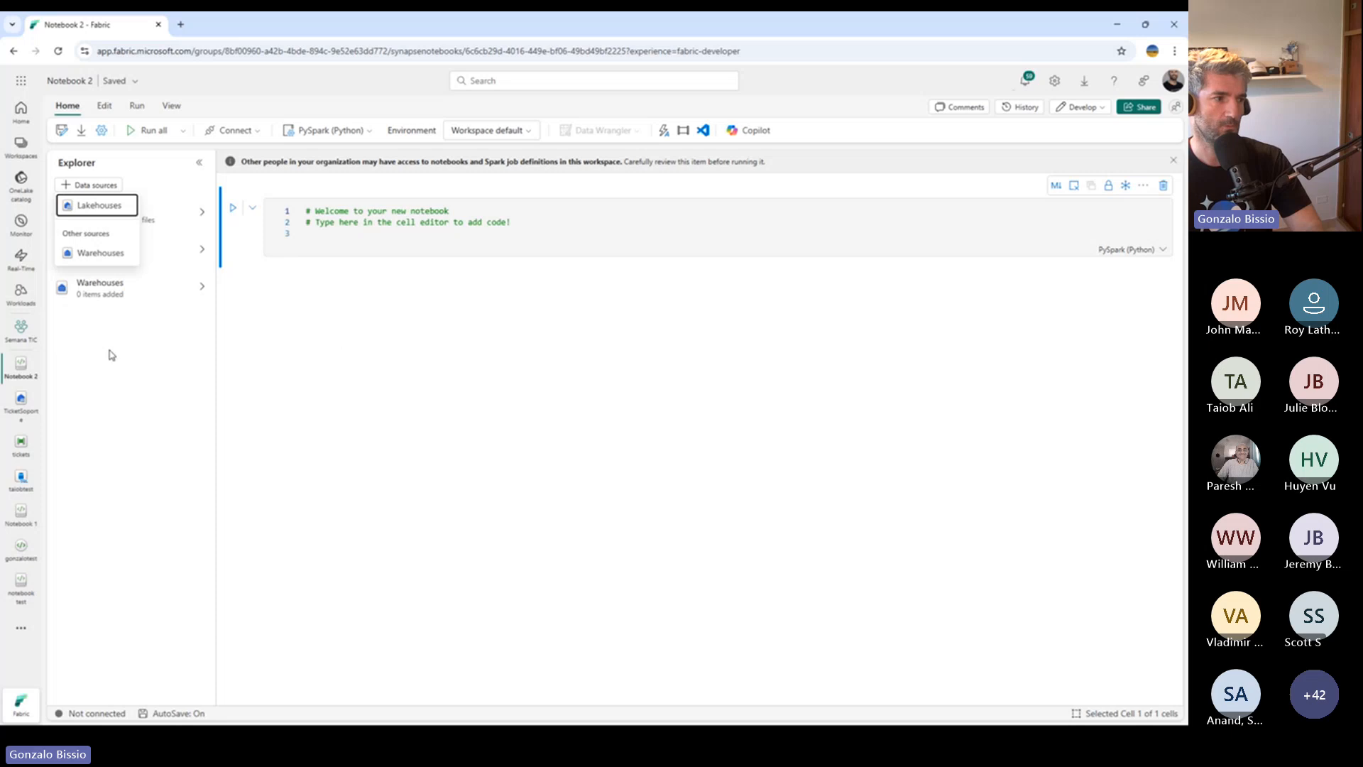
Step: Open Notebook 1 and examine the available notebook languages, from the Spark and Python options to T-SQL
click(27, 525)
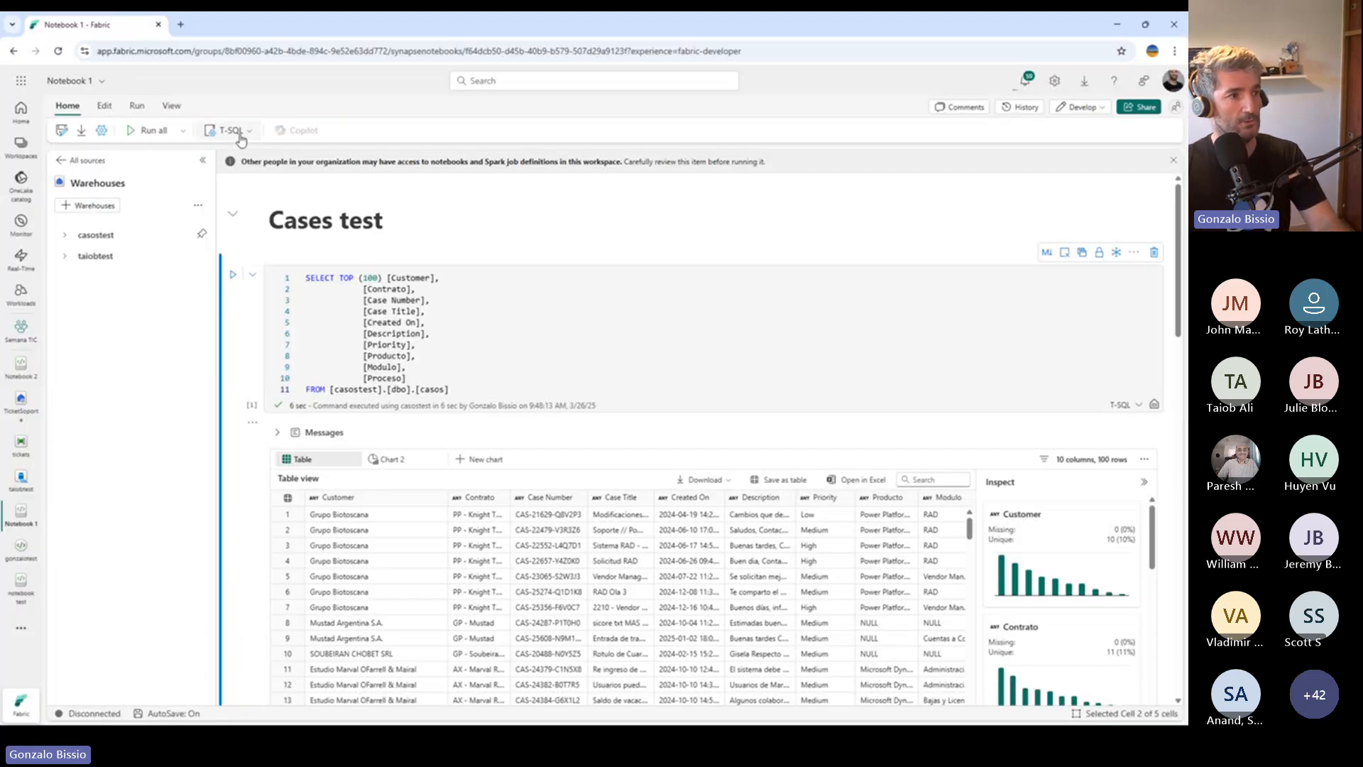
click(238, 131)
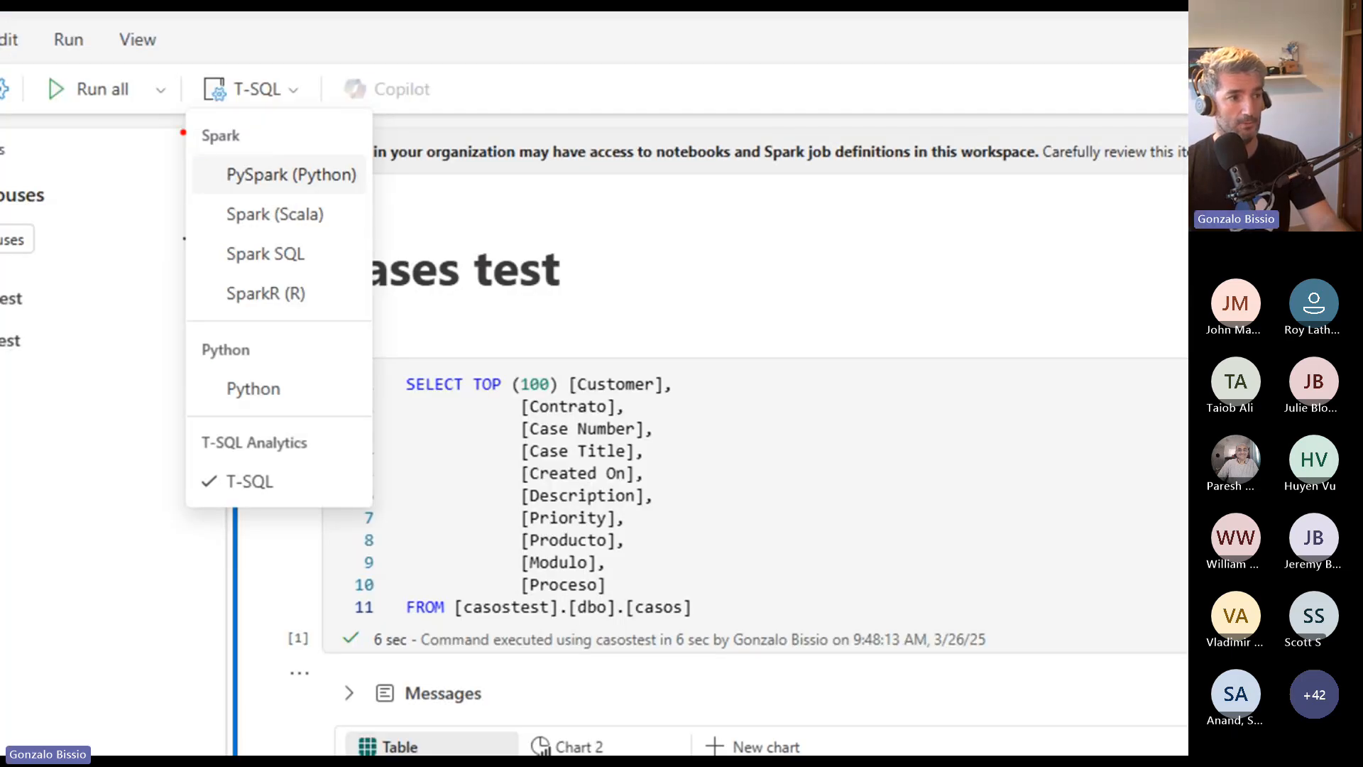
drag(183, 132, 367, 524)
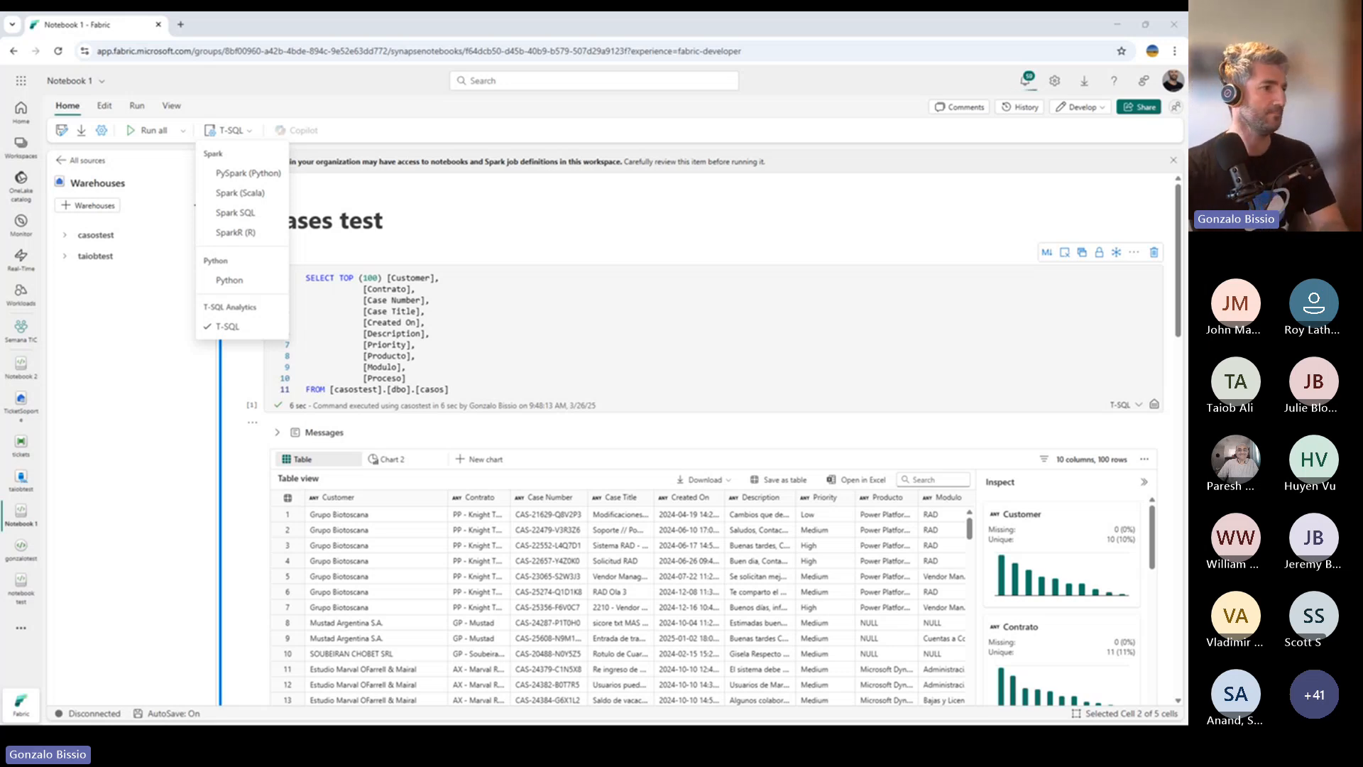
click(422, 327)
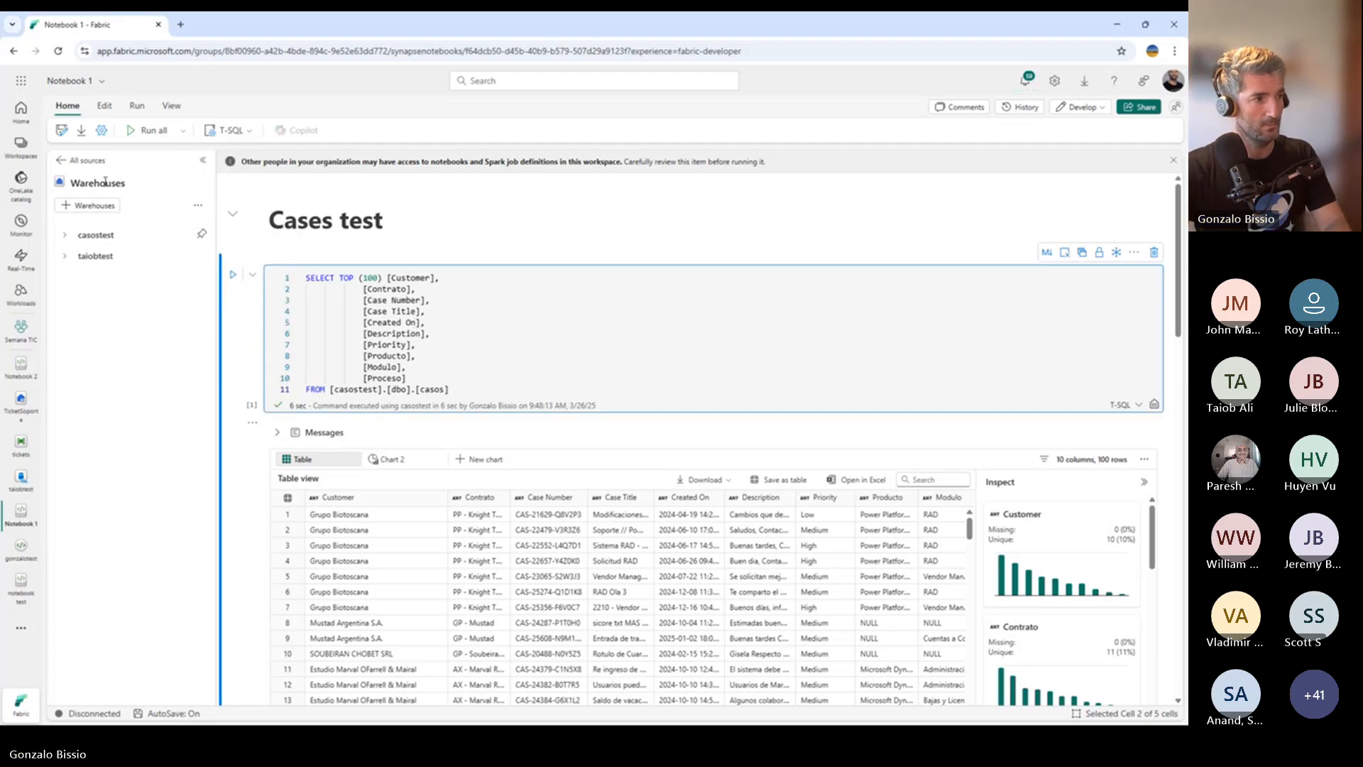
click(236, 250)
Step: Inspect the warehouses and SQL analytics endpoints that can be added to Notebook 1, without connecting any
click(91, 205)
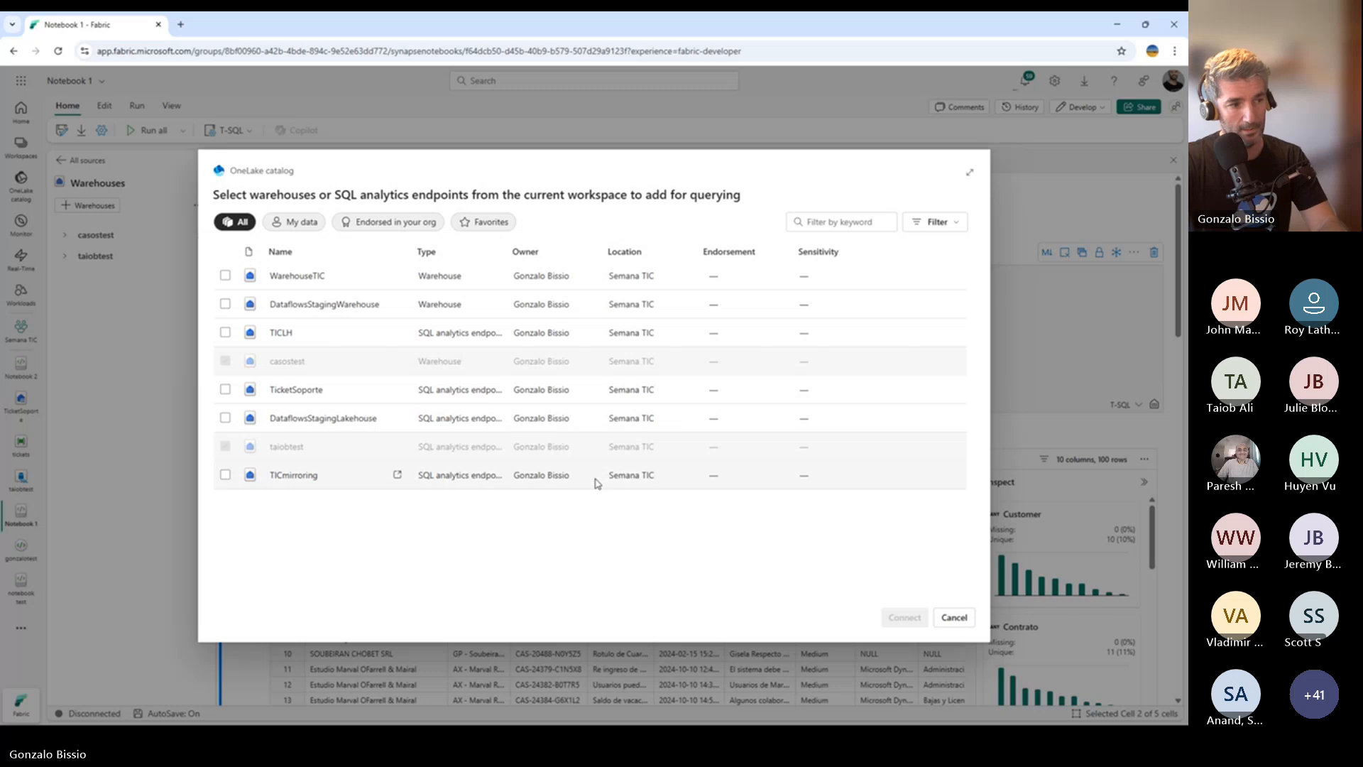
drag(461, 362, 300, 364)
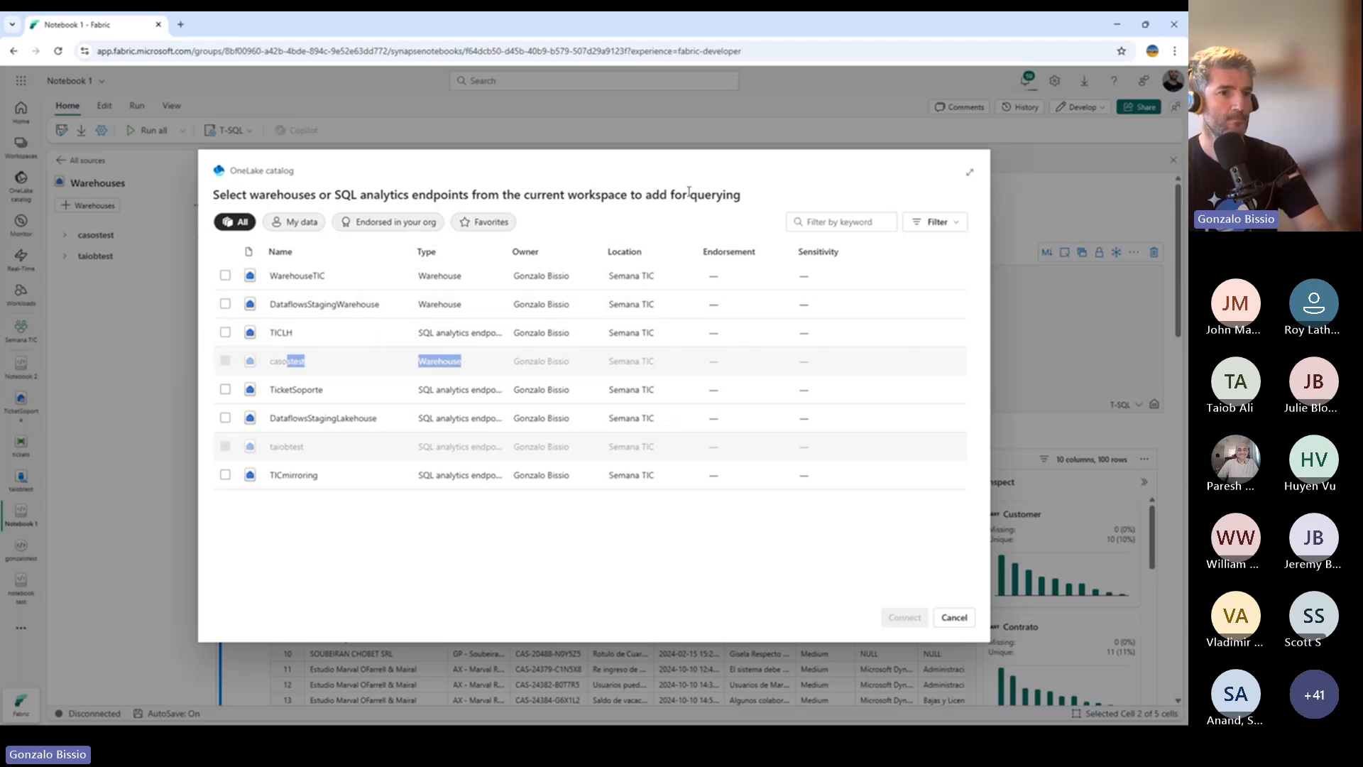
click(960, 619)
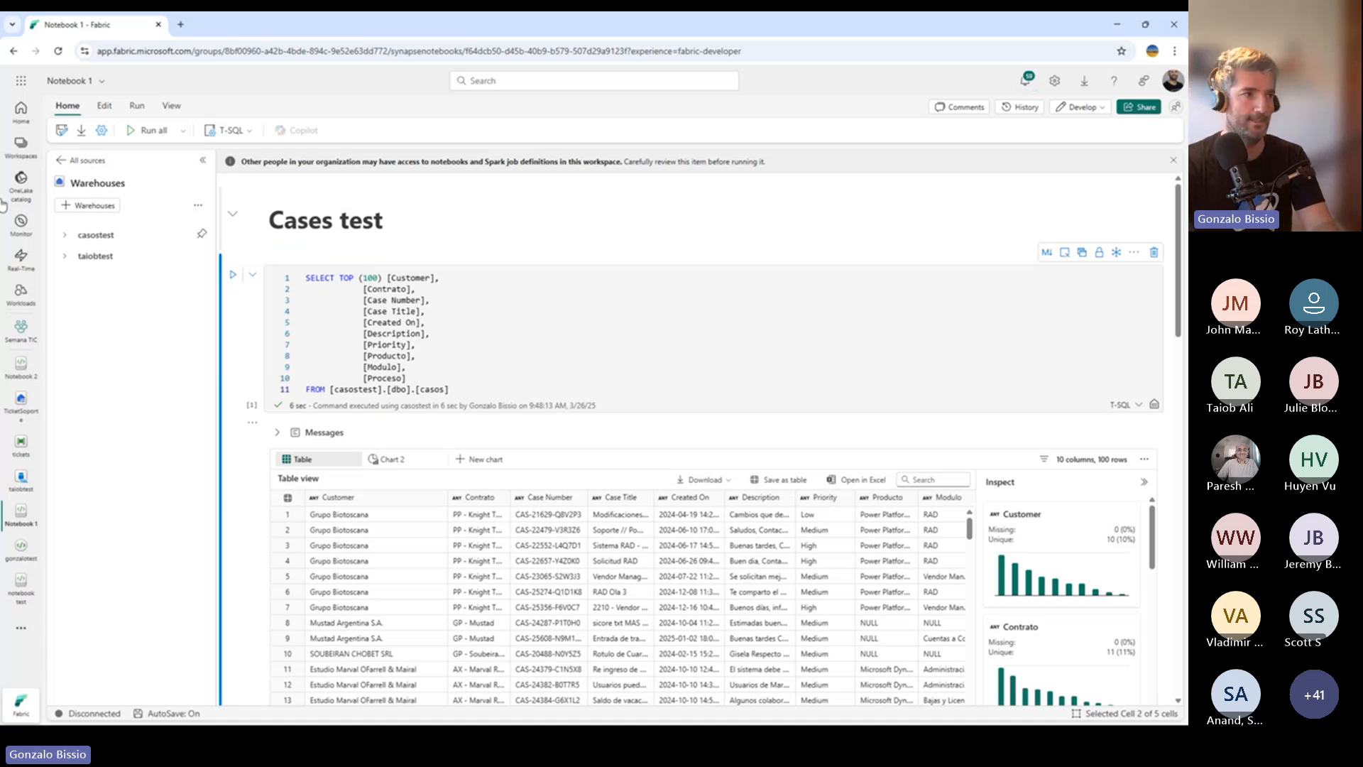
Step: Expand the casostest warehouse and run the SELECT TOP (100) query on its casos table
click(78, 241)
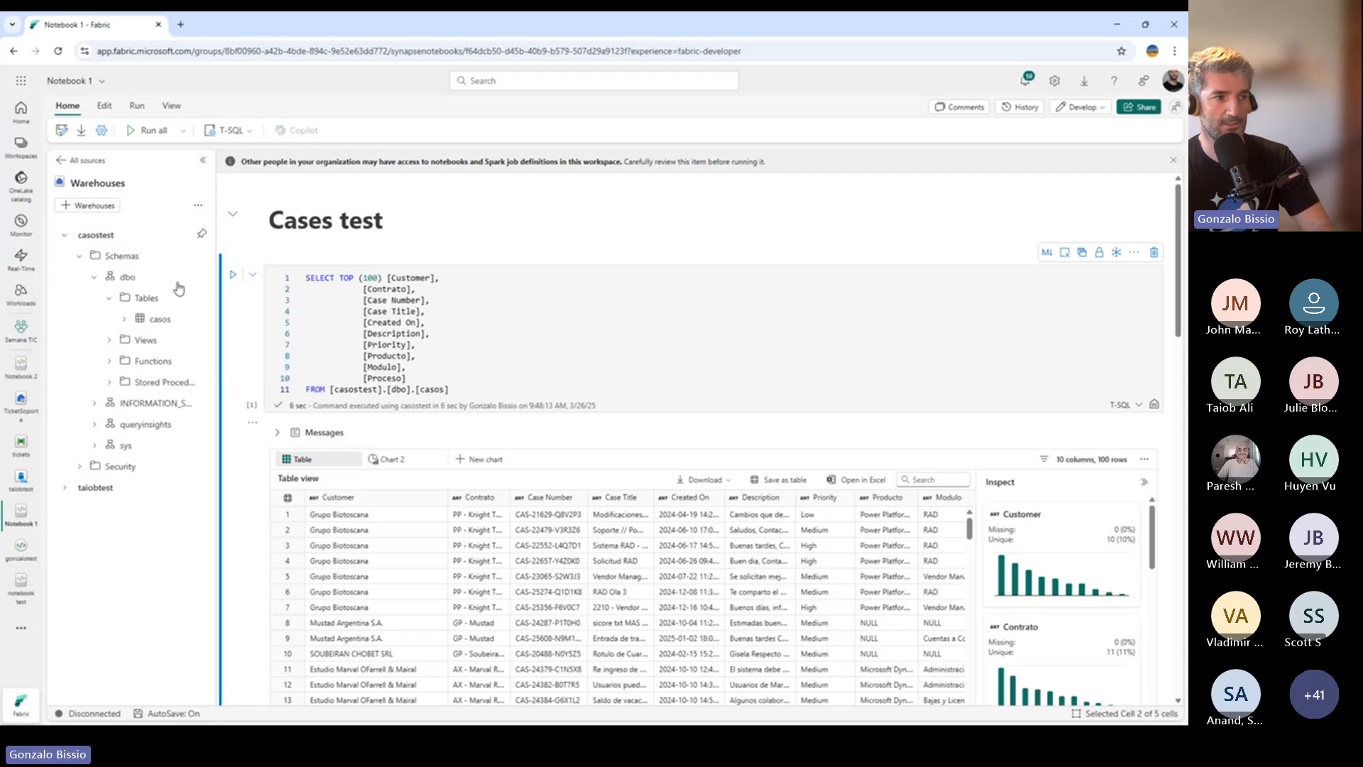
click(468, 387)
key(ctrl+a)
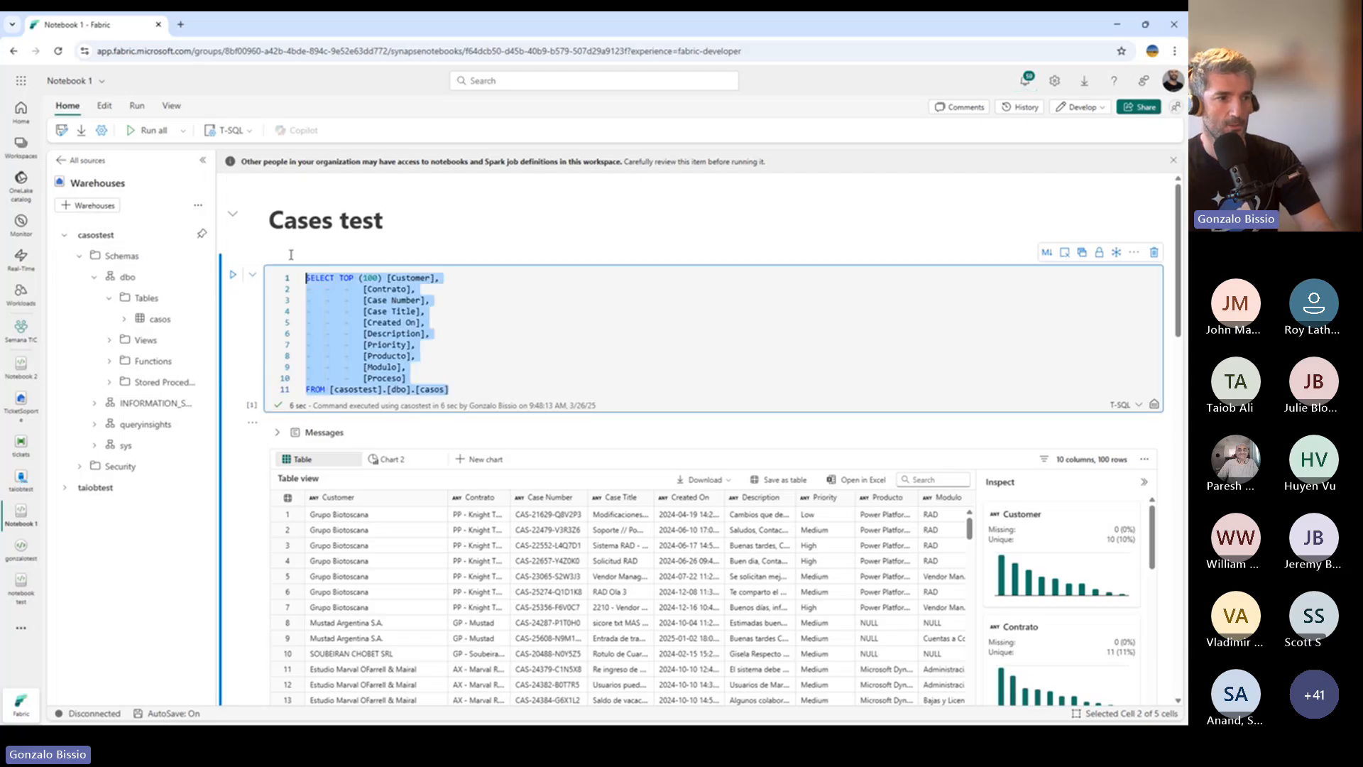
click(232, 274)
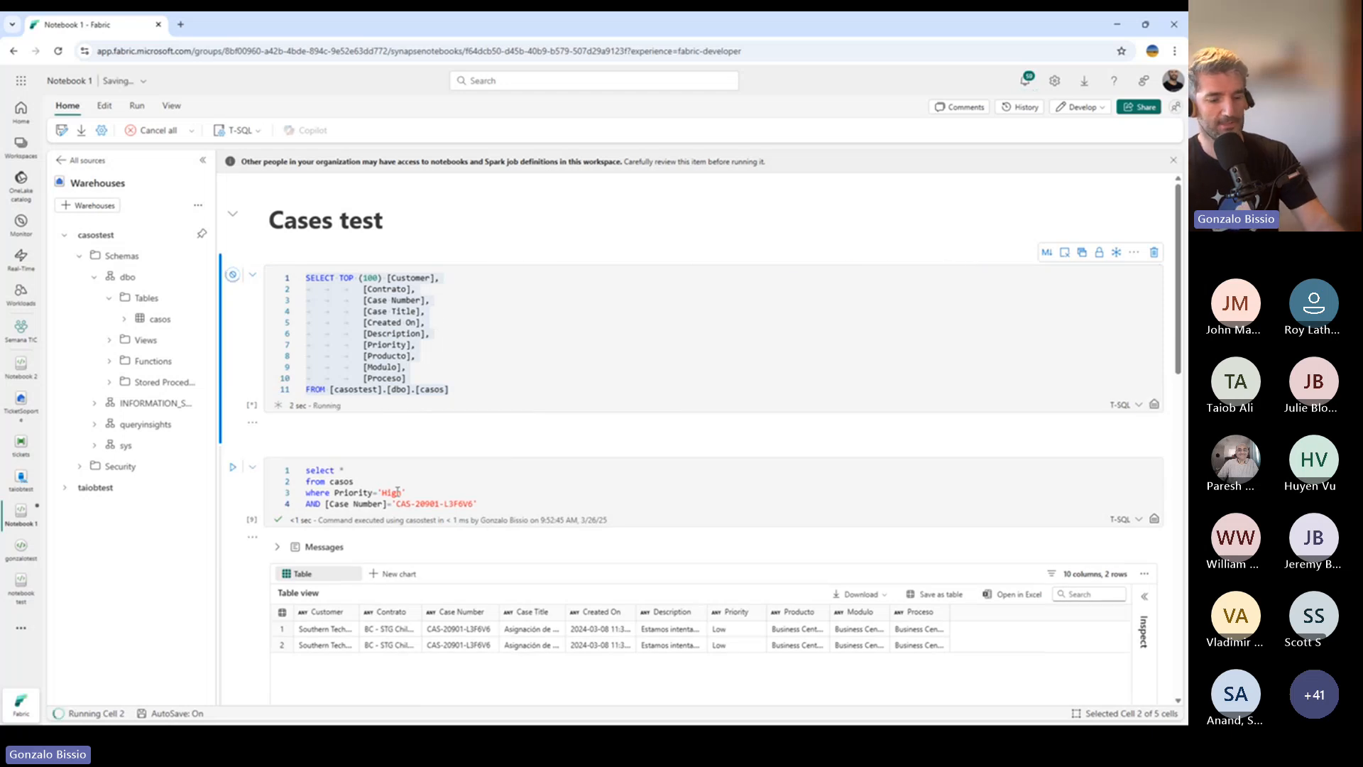
Step: Review the cell selecting High priority cases and the cell updating Priority in casos, and check the TOP (100) query's results
drag(478, 504, 304, 471)
scroll(553, 505, down, 2)
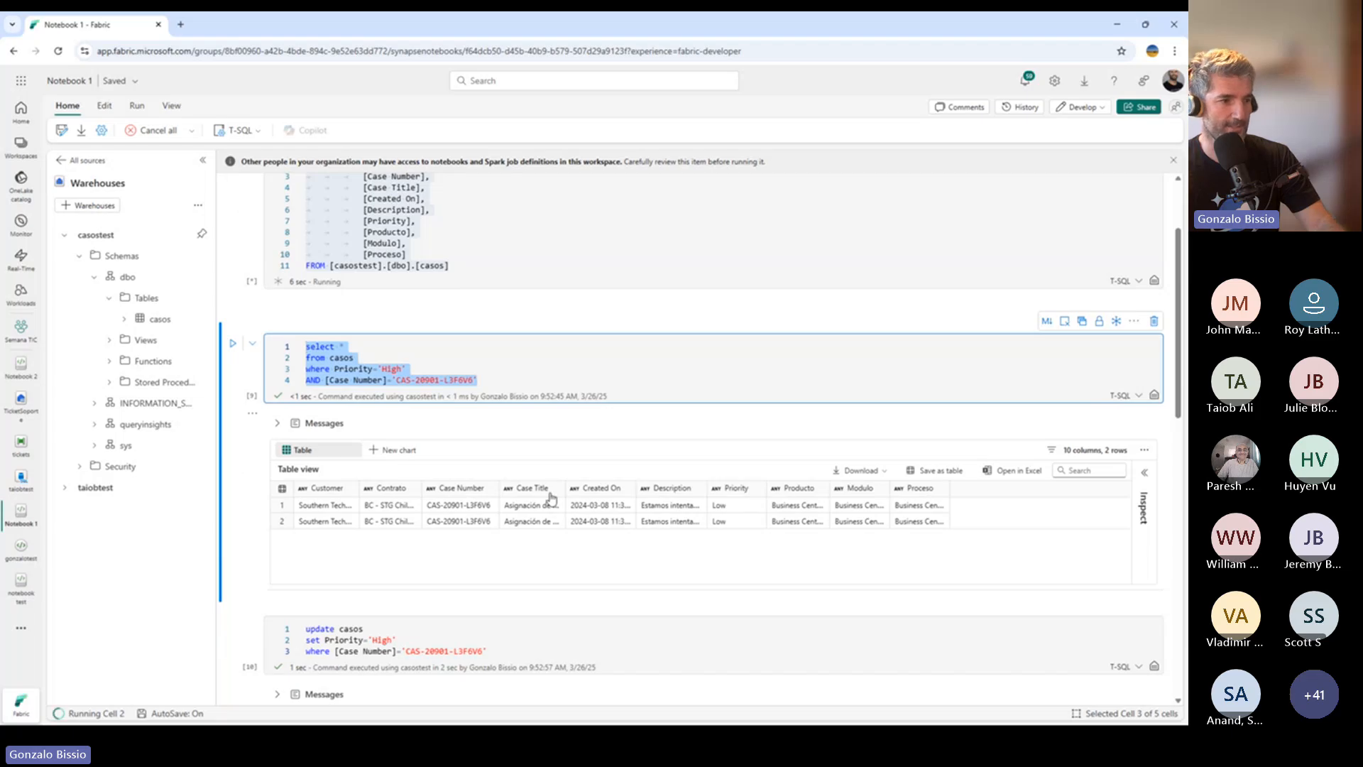
scroll(556, 502, down, 2)
drag(513, 531, 305, 504)
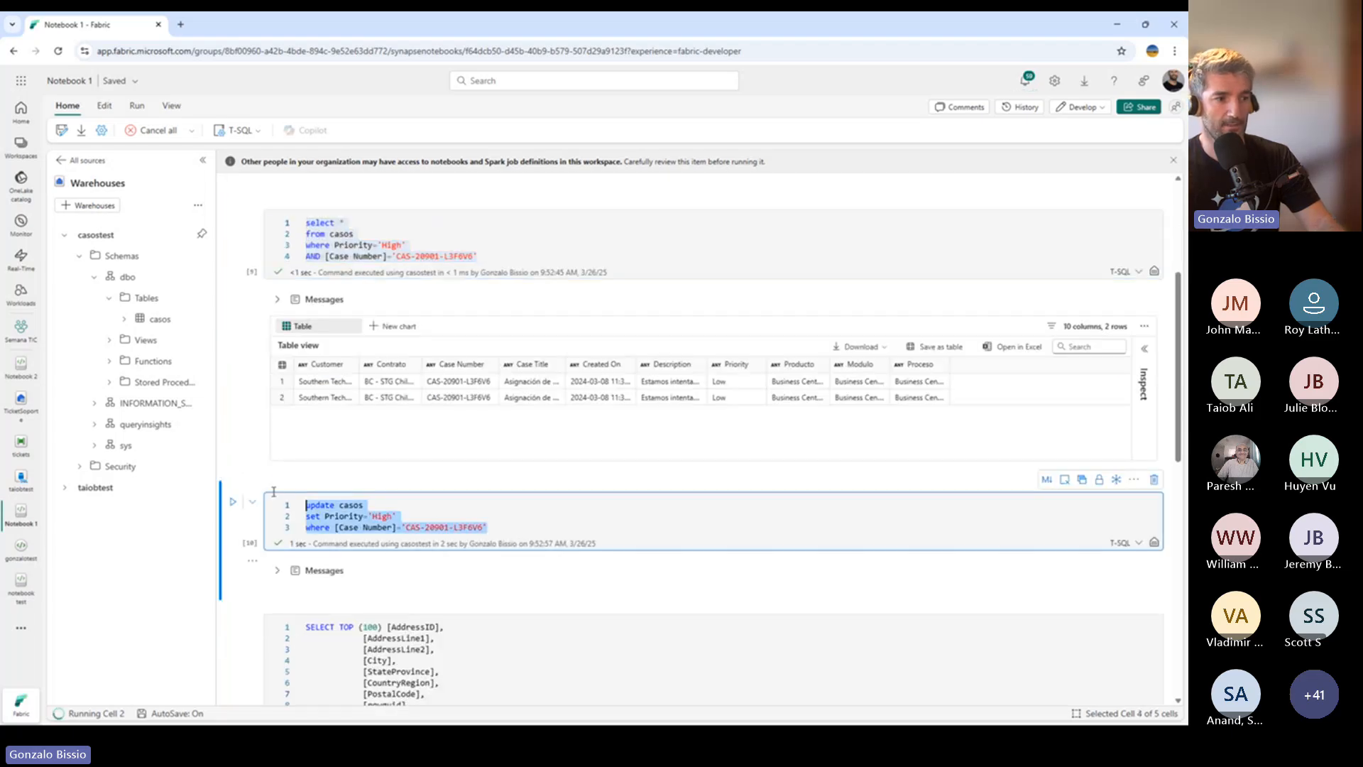
click(572, 531)
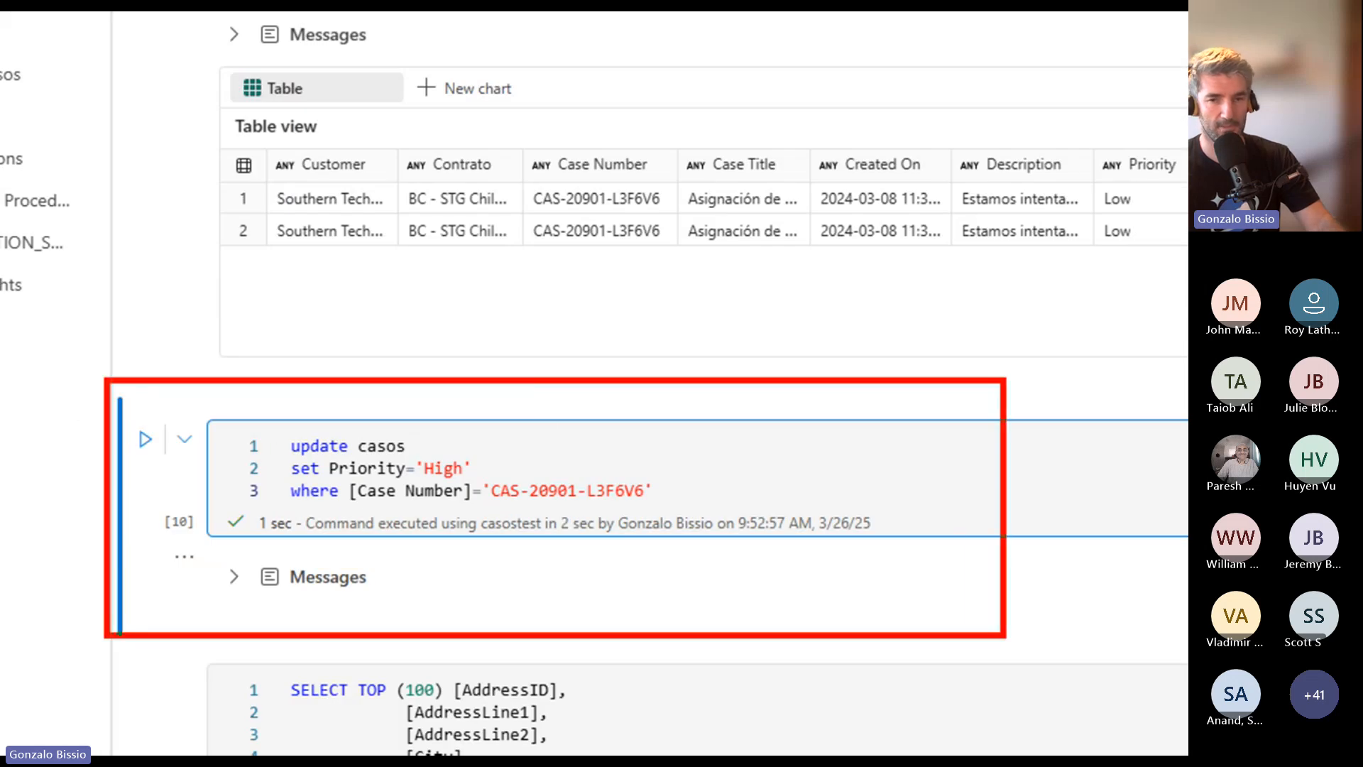
scroll(664, 600, up, 5)
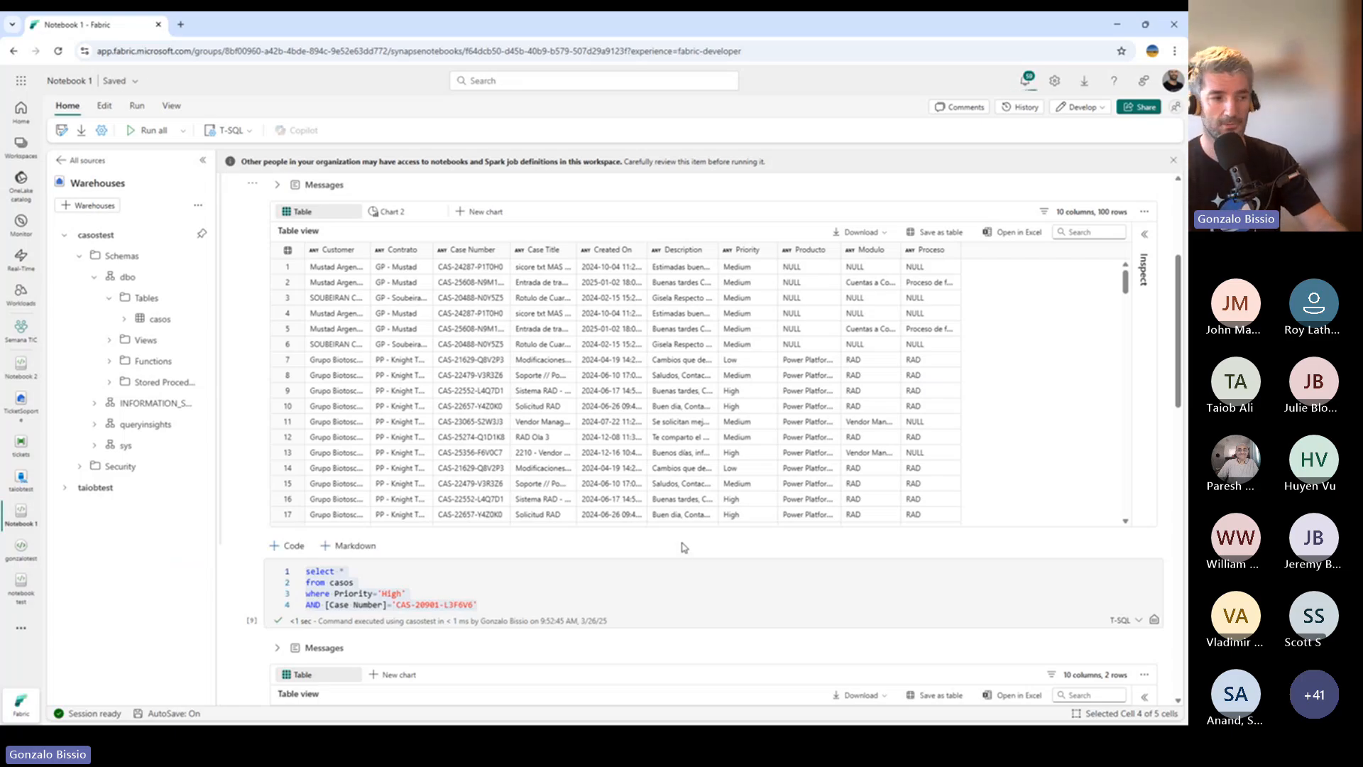
scroll(502, 616, down, 3)
scroll(502, 616, down, 5)
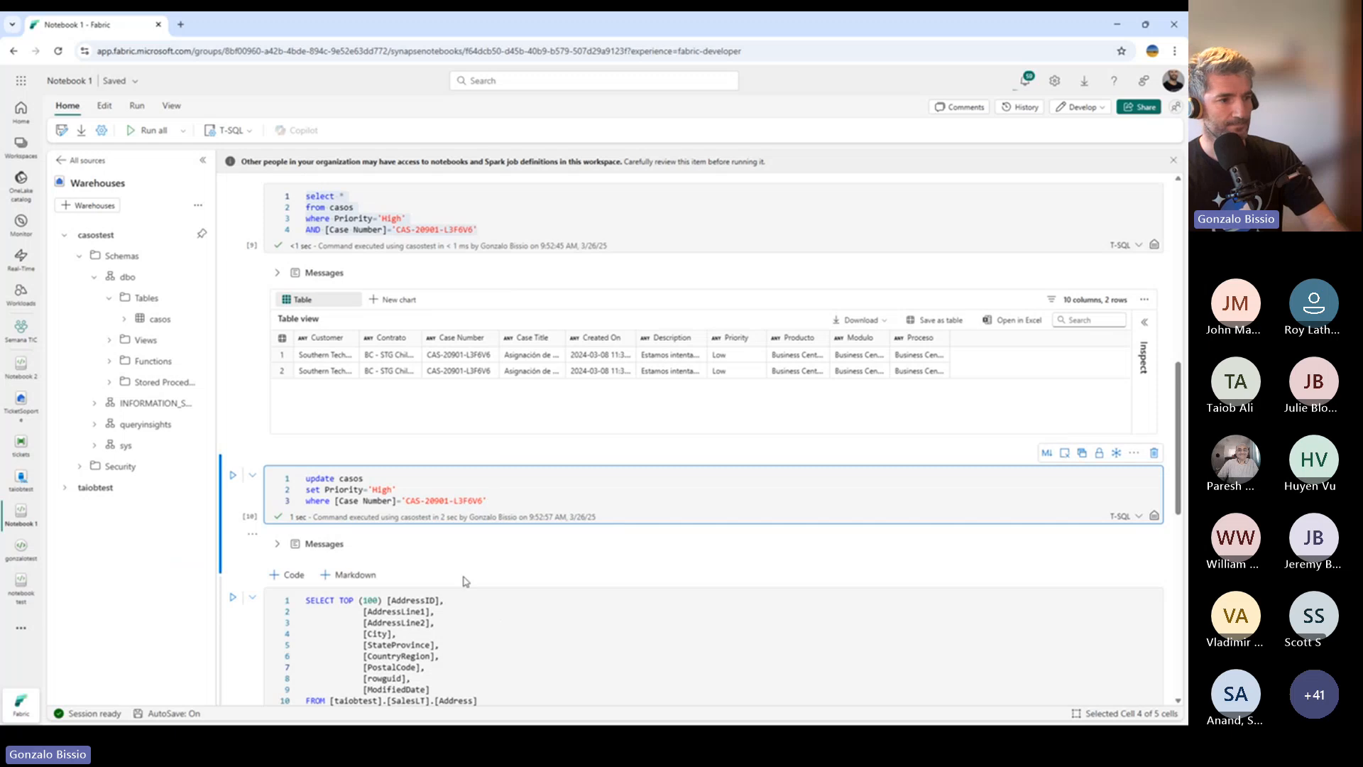
Step: Run the SELECT TOP (100) query on taiobtest.SalesLT.Address in the notebook's last cell
scroll(478, 547, down, 1)
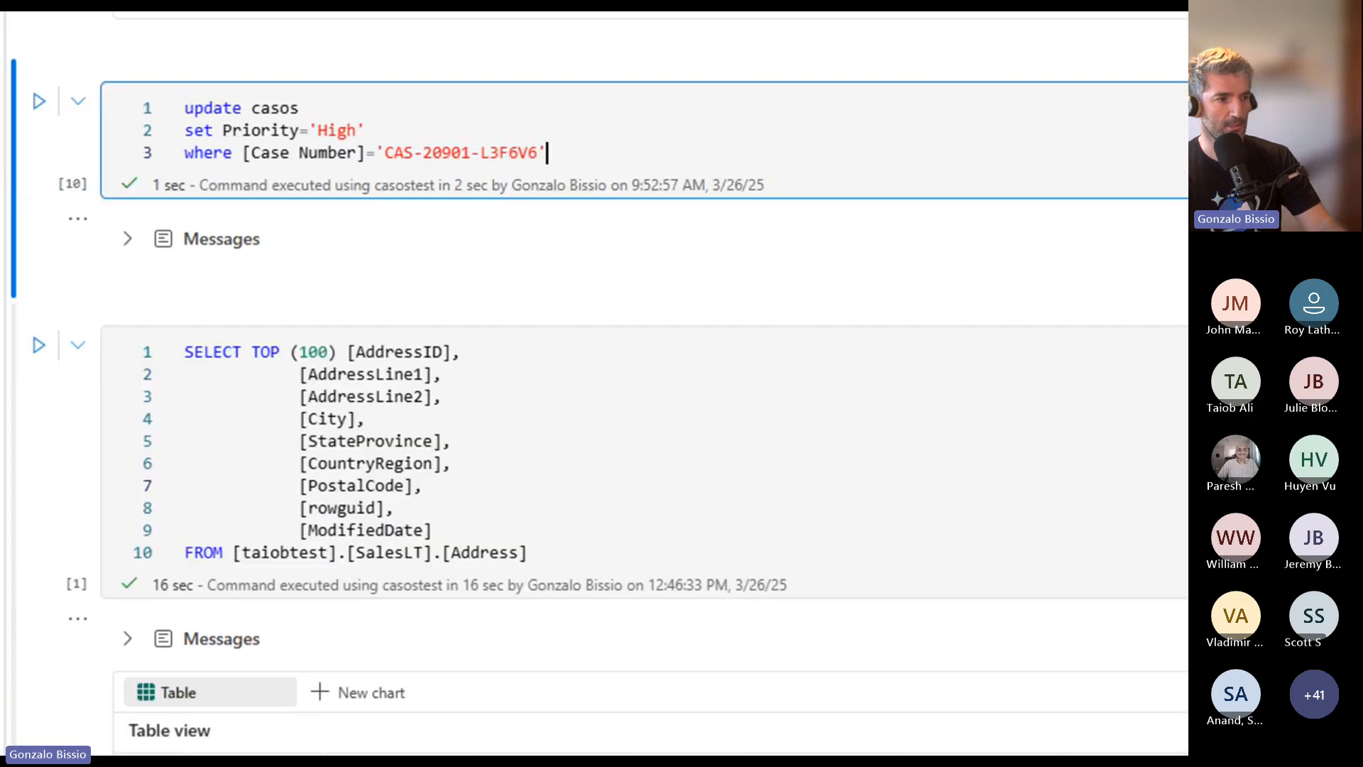
drag(139, 277, 892, 594)
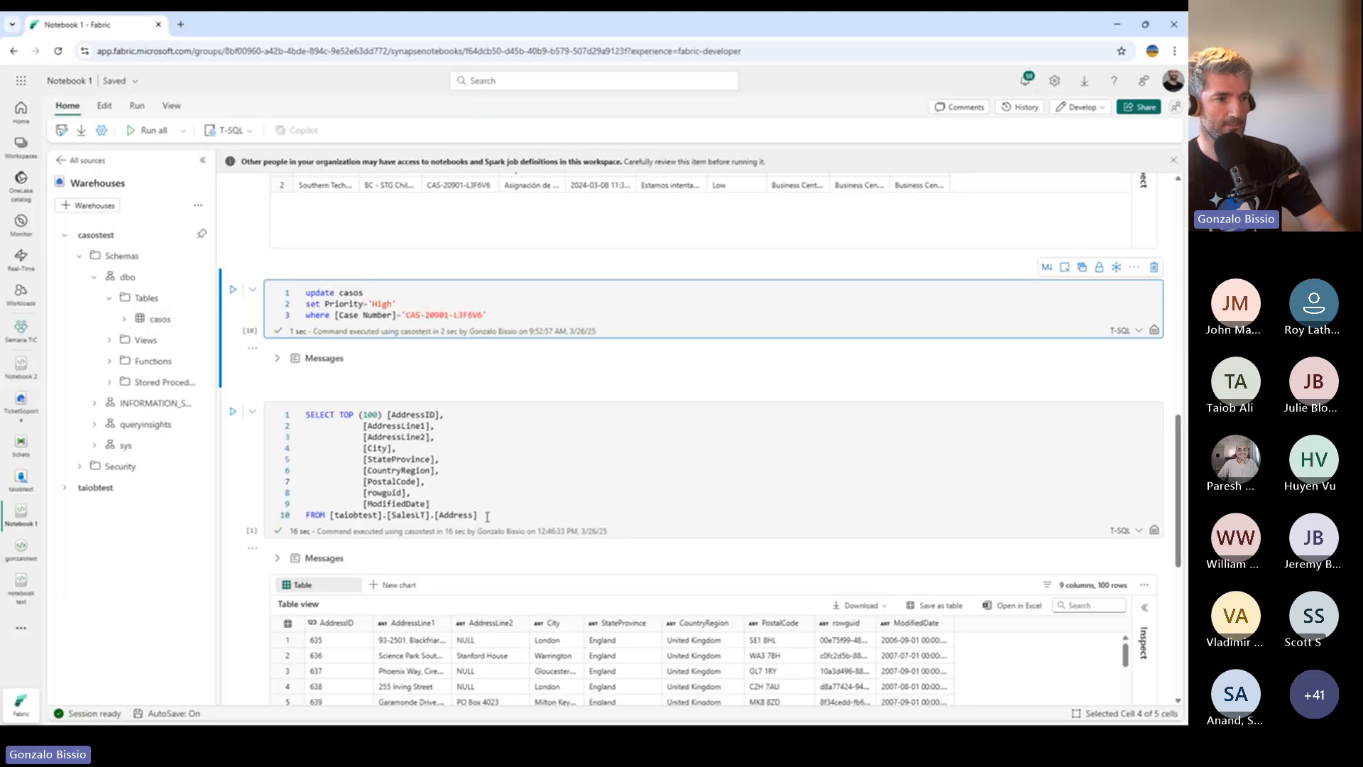
drag(579, 523, 230, 321)
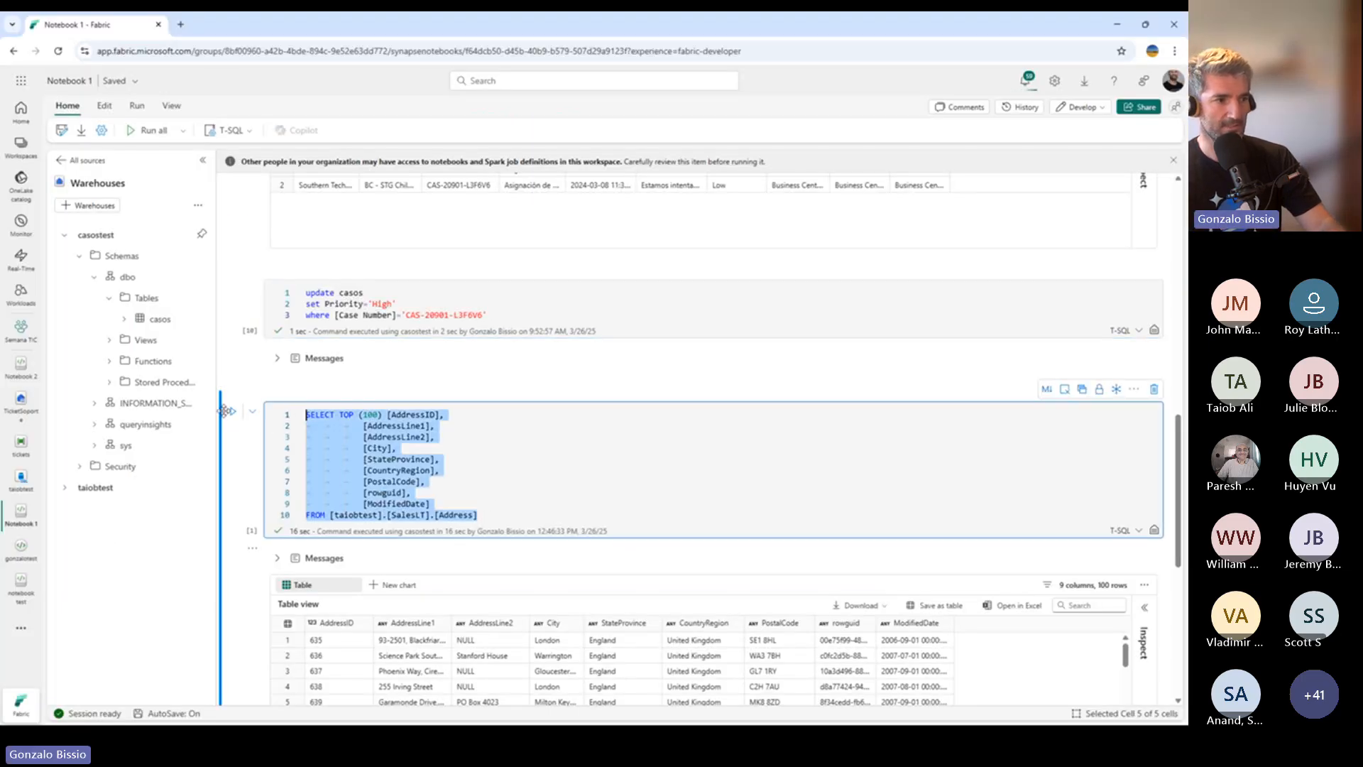
key(ctrl+Return)
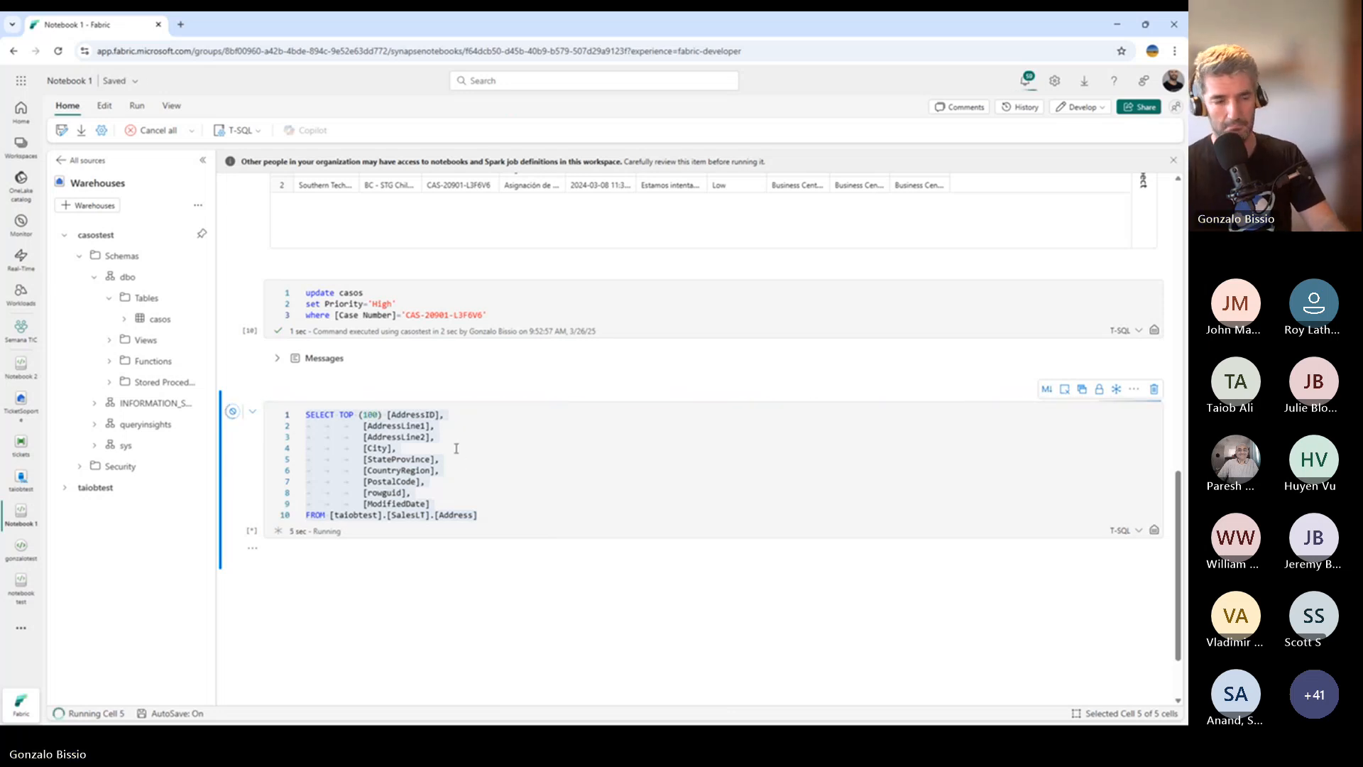
scroll(477, 513, down, 2)
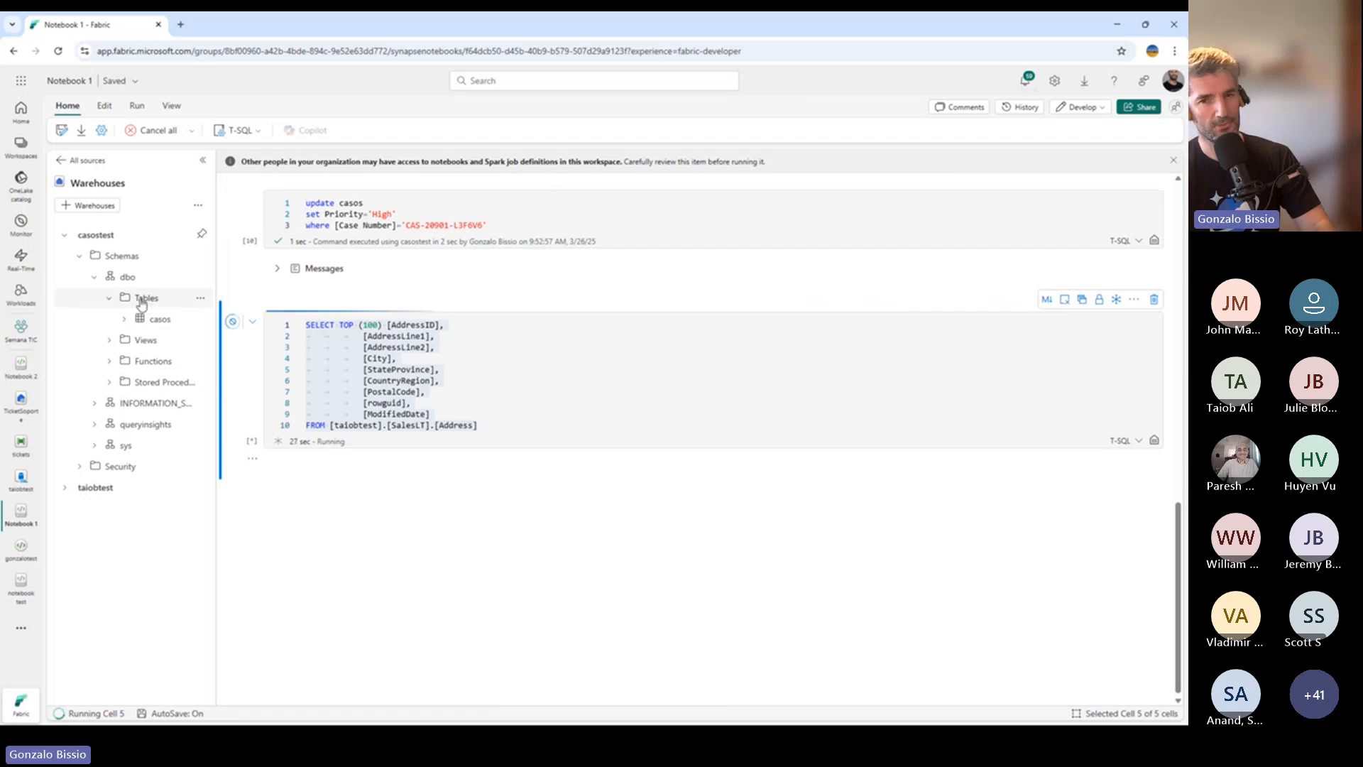
Step: Open the notebook test item and start a new PySpark session with the gonzalotest environment
click(14, 596)
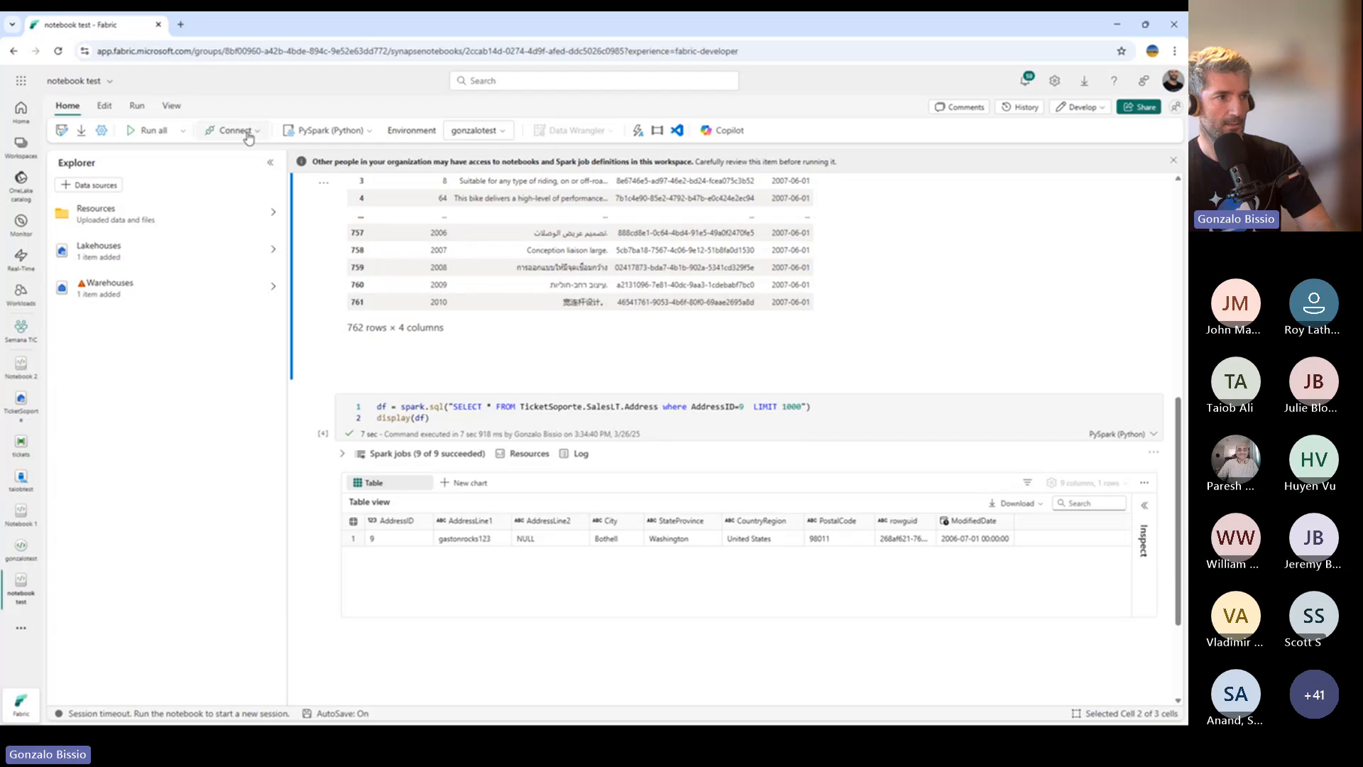
click(240, 132)
click(258, 151)
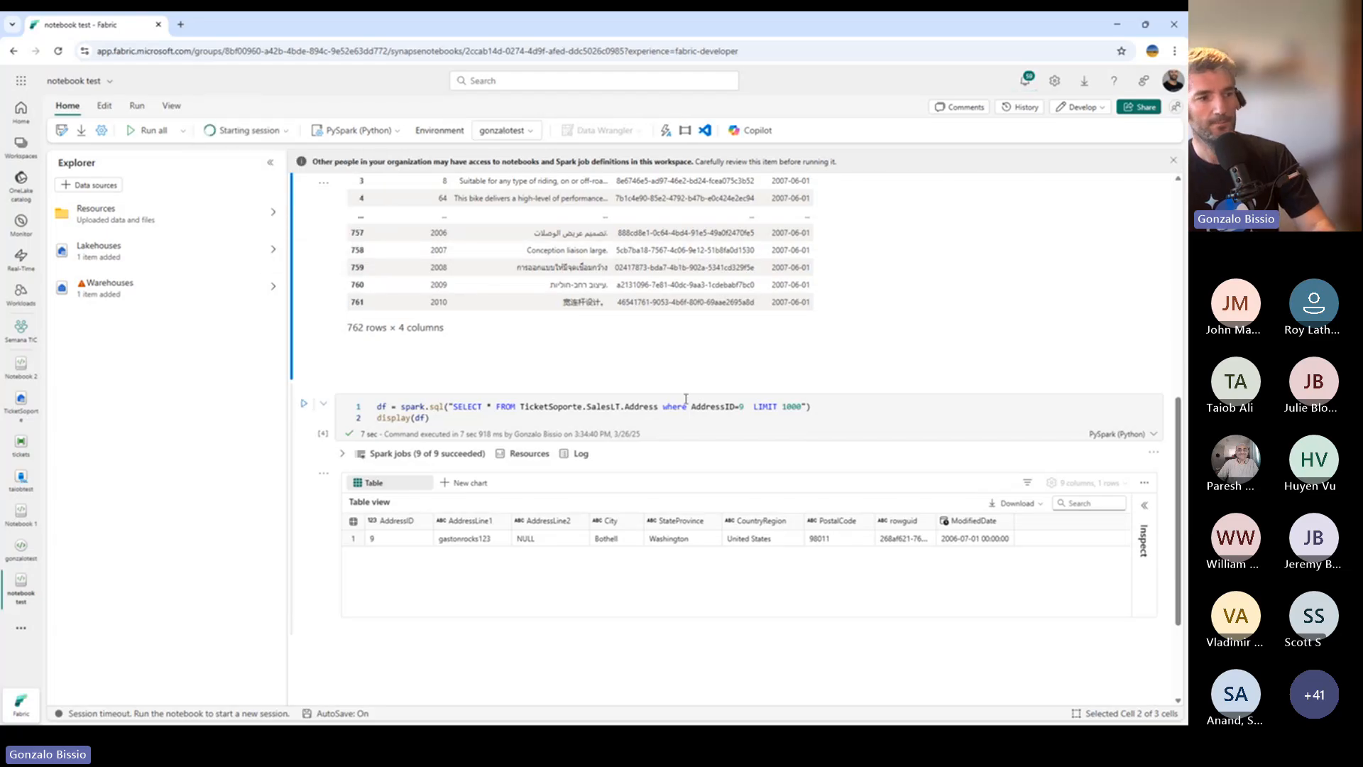
Step: Review notebook test's SQL connection code and language choices, and open the gonzalotest environment's public libraries
scroll(685, 399, up, 10)
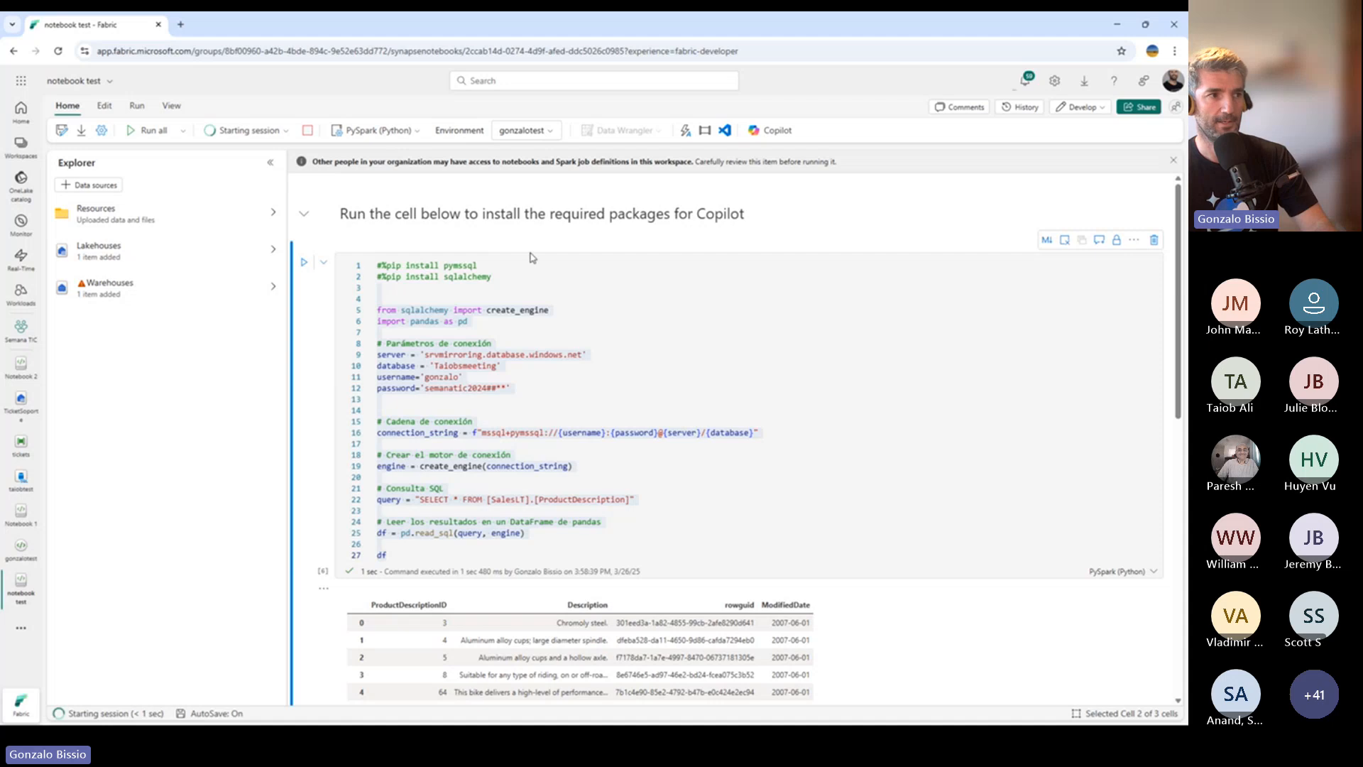
click(407, 139)
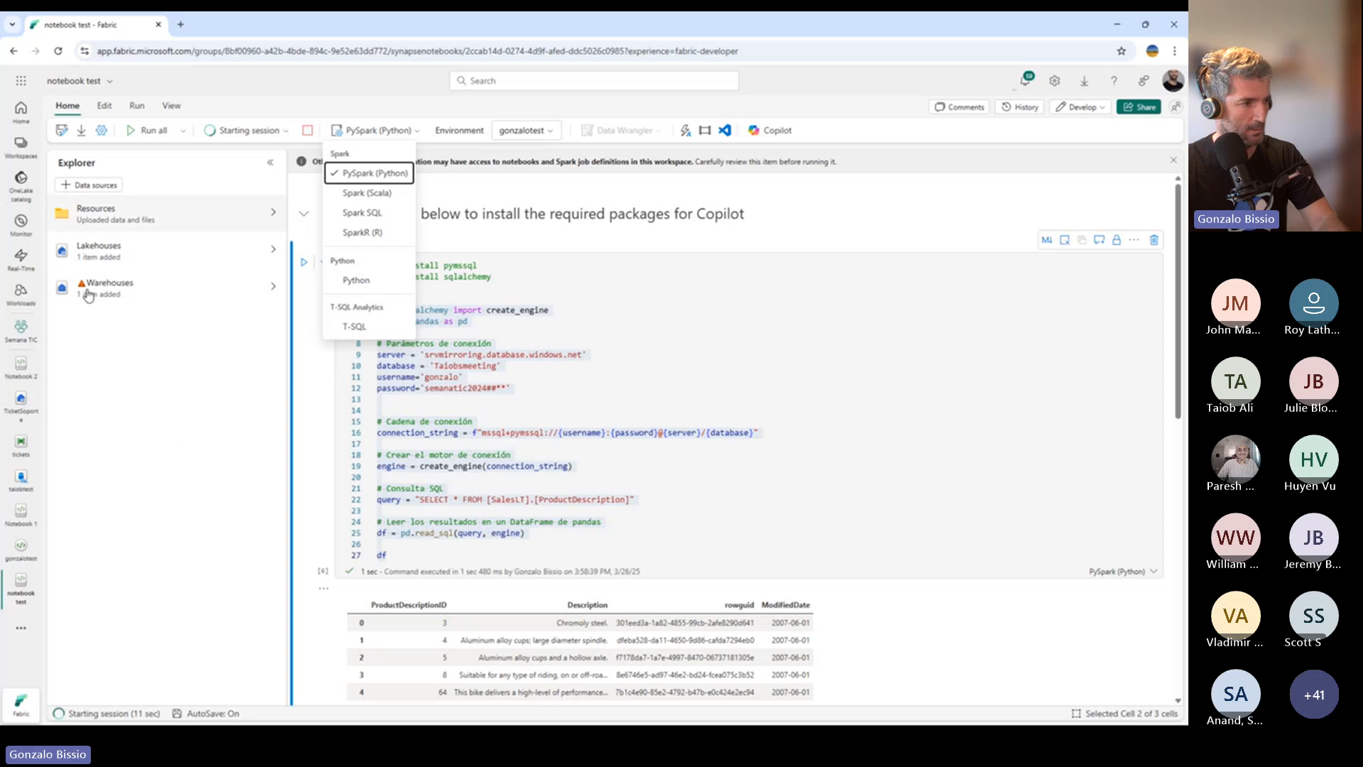
click(21, 548)
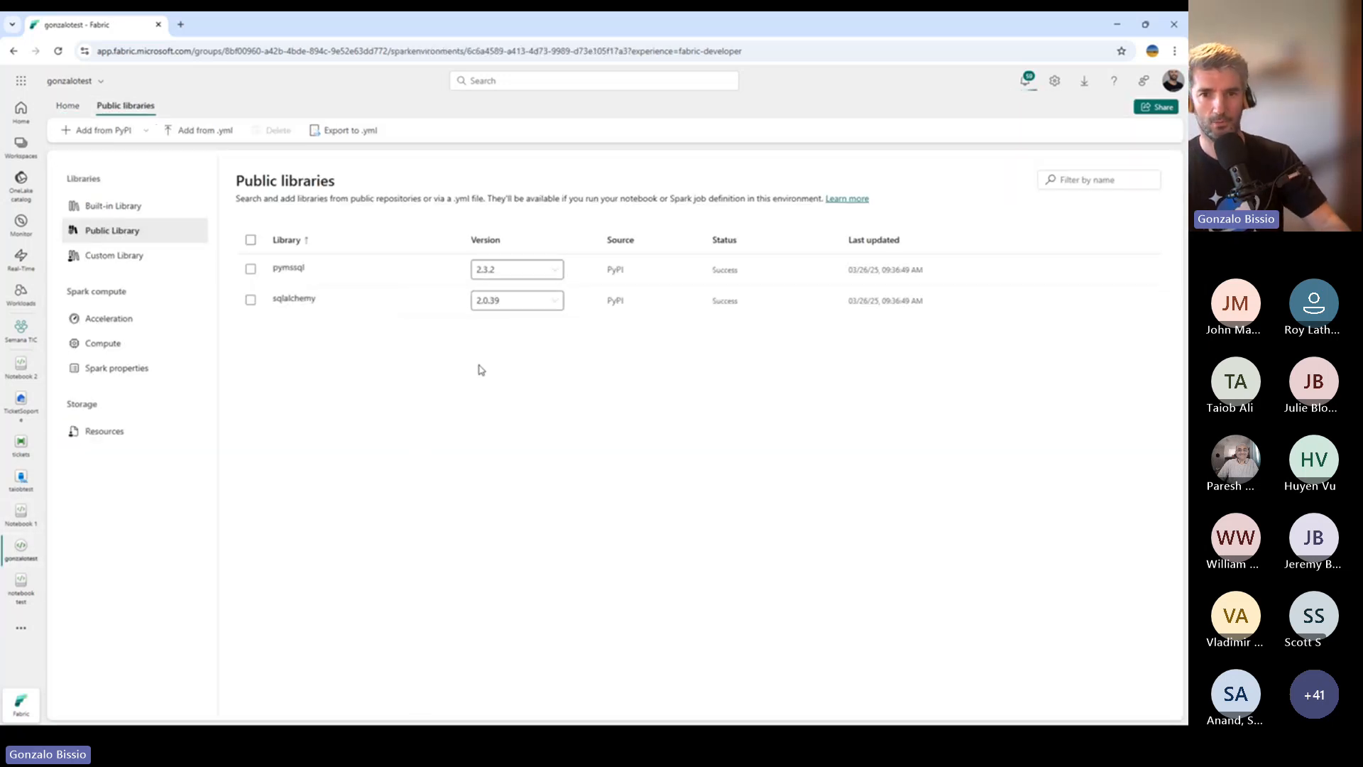
Step: Examine the built-in Python libraries and their versions in the gonzalotest environment
click(119, 210)
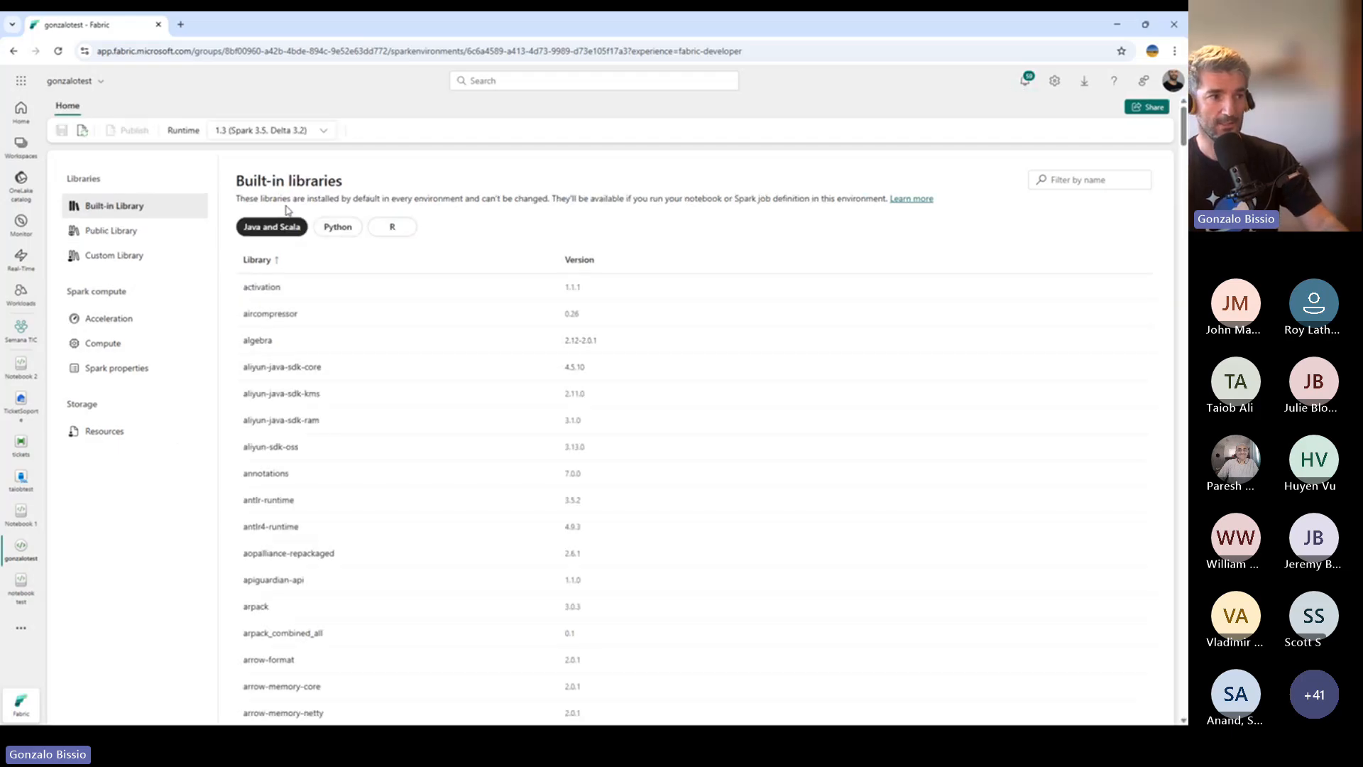
click(338, 227)
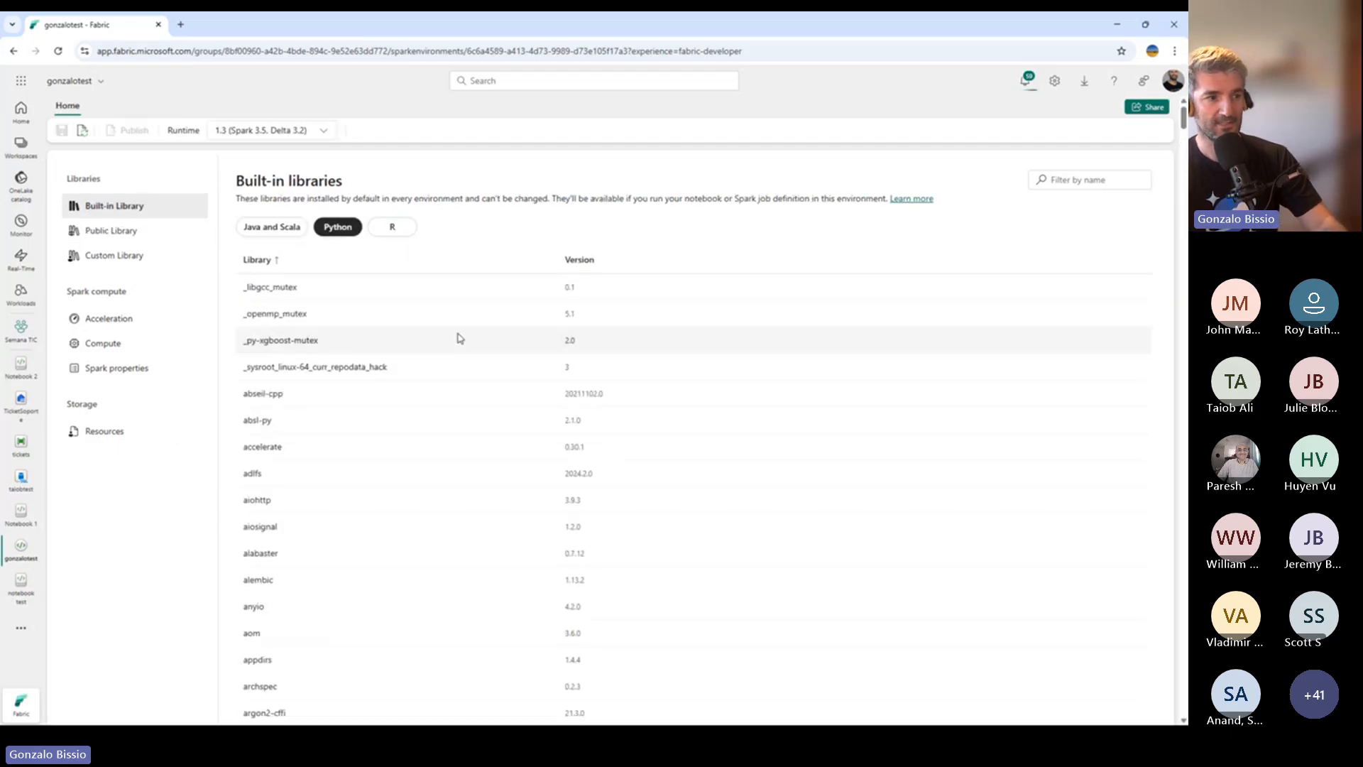
scroll(490, 382, down, 3)
scroll(561, 393, down, 20)
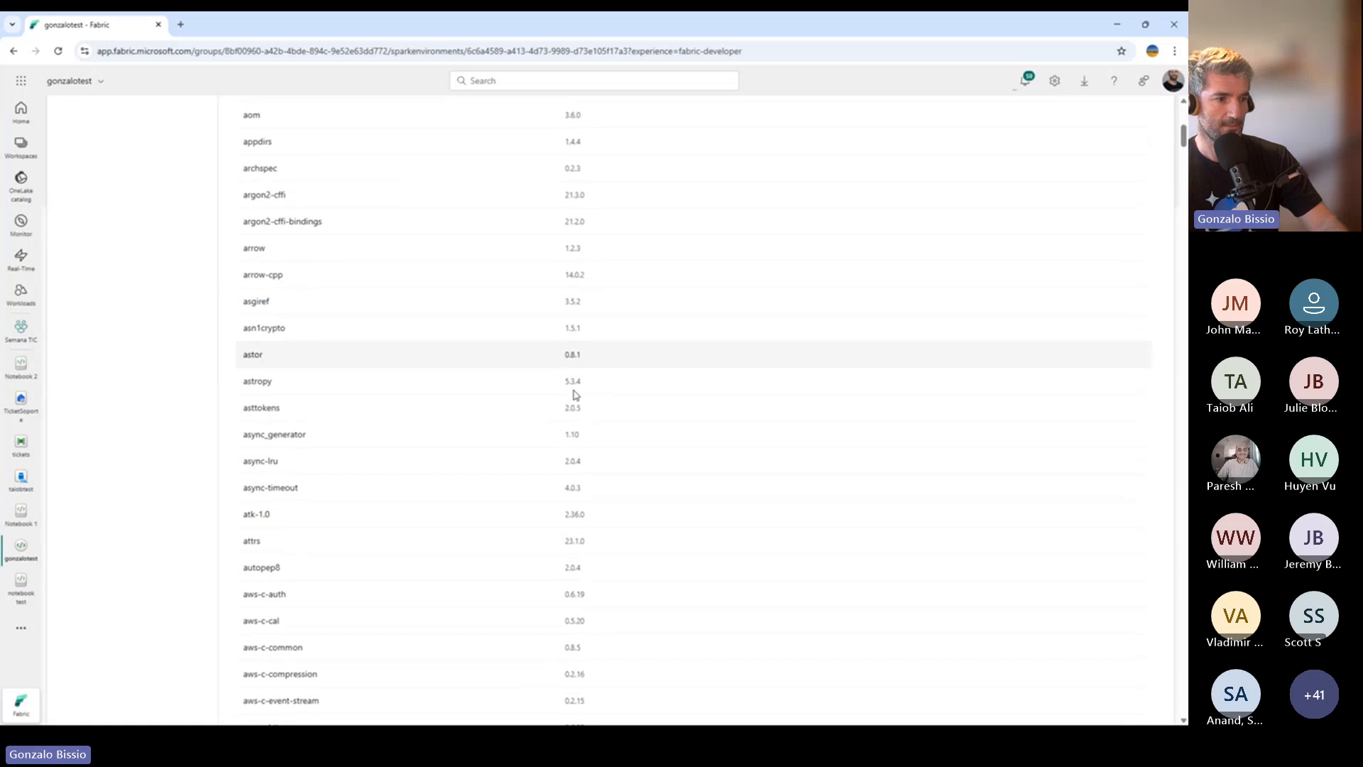
scroll(572, 343, down, 1)
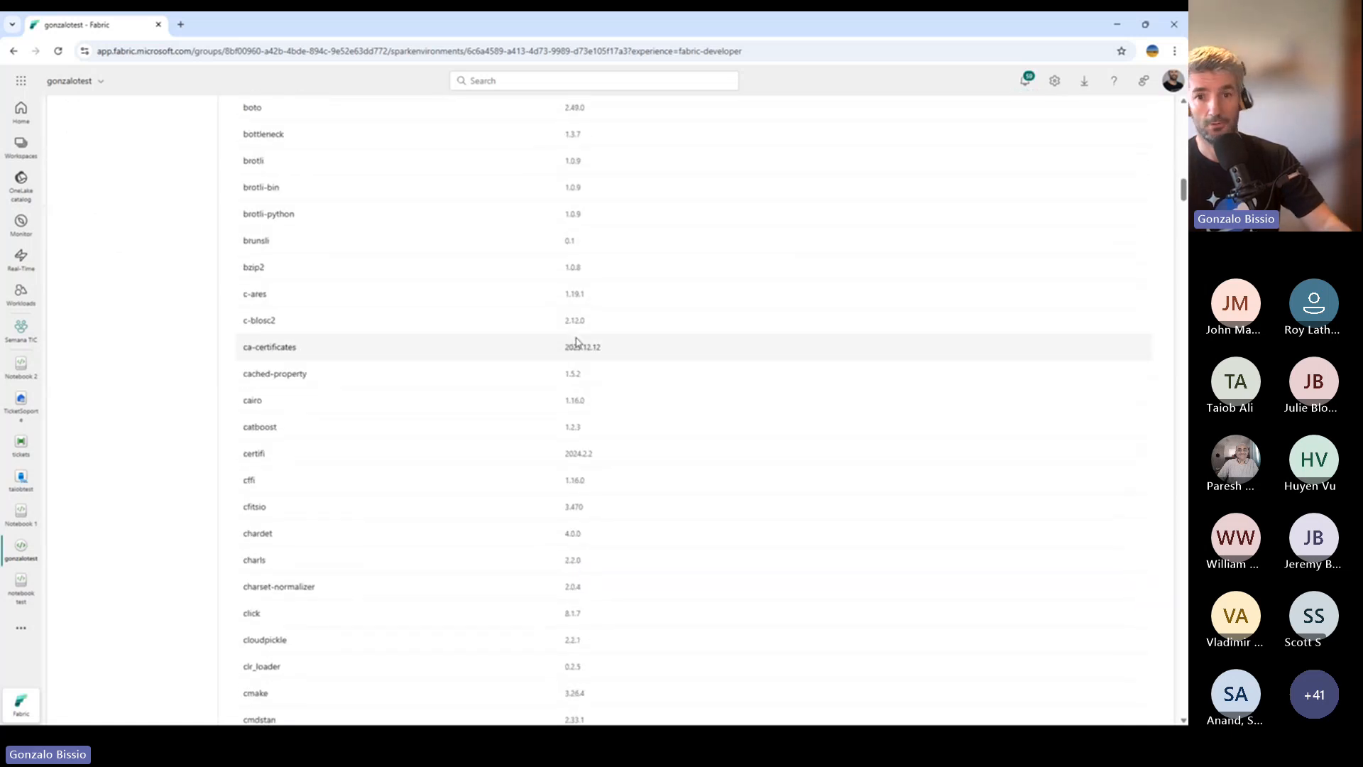
scroll(663, 304, up, 4)
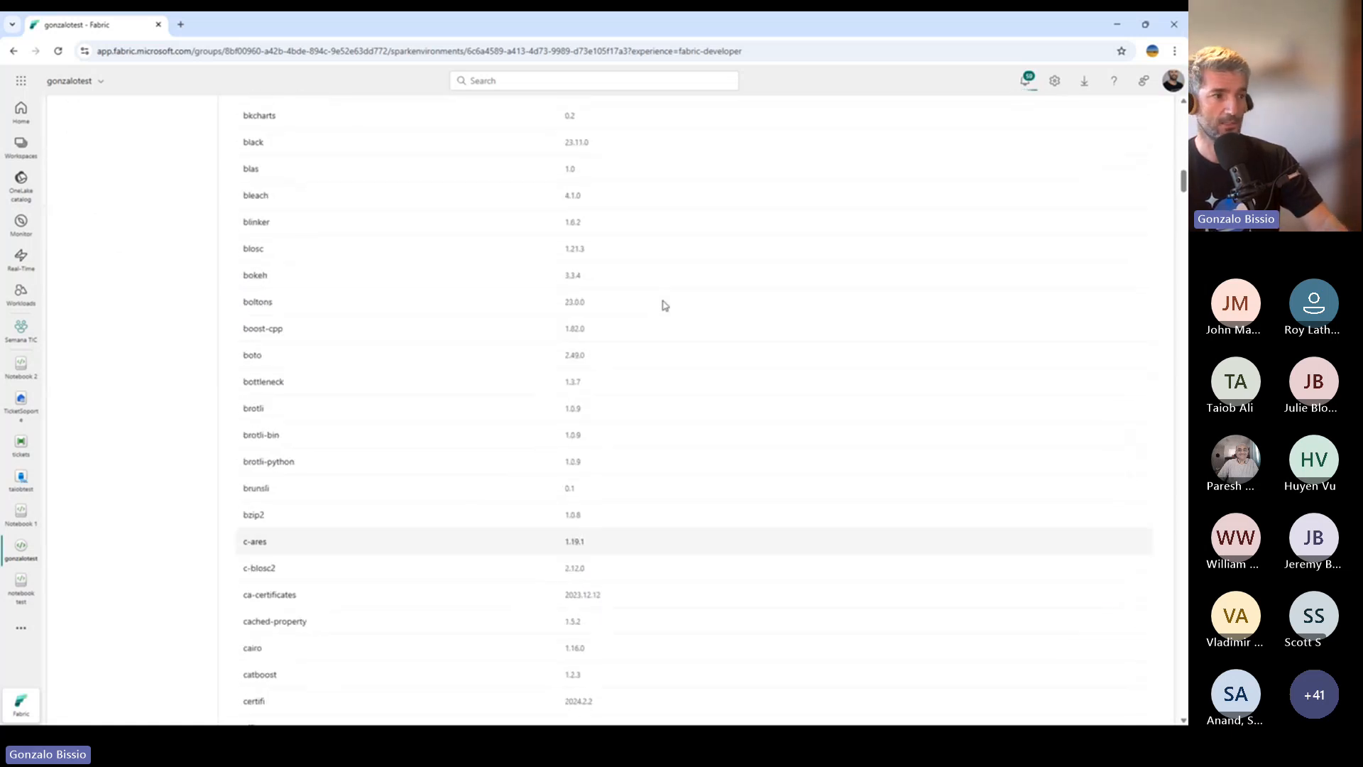
scroll(315, 188, up, 5)
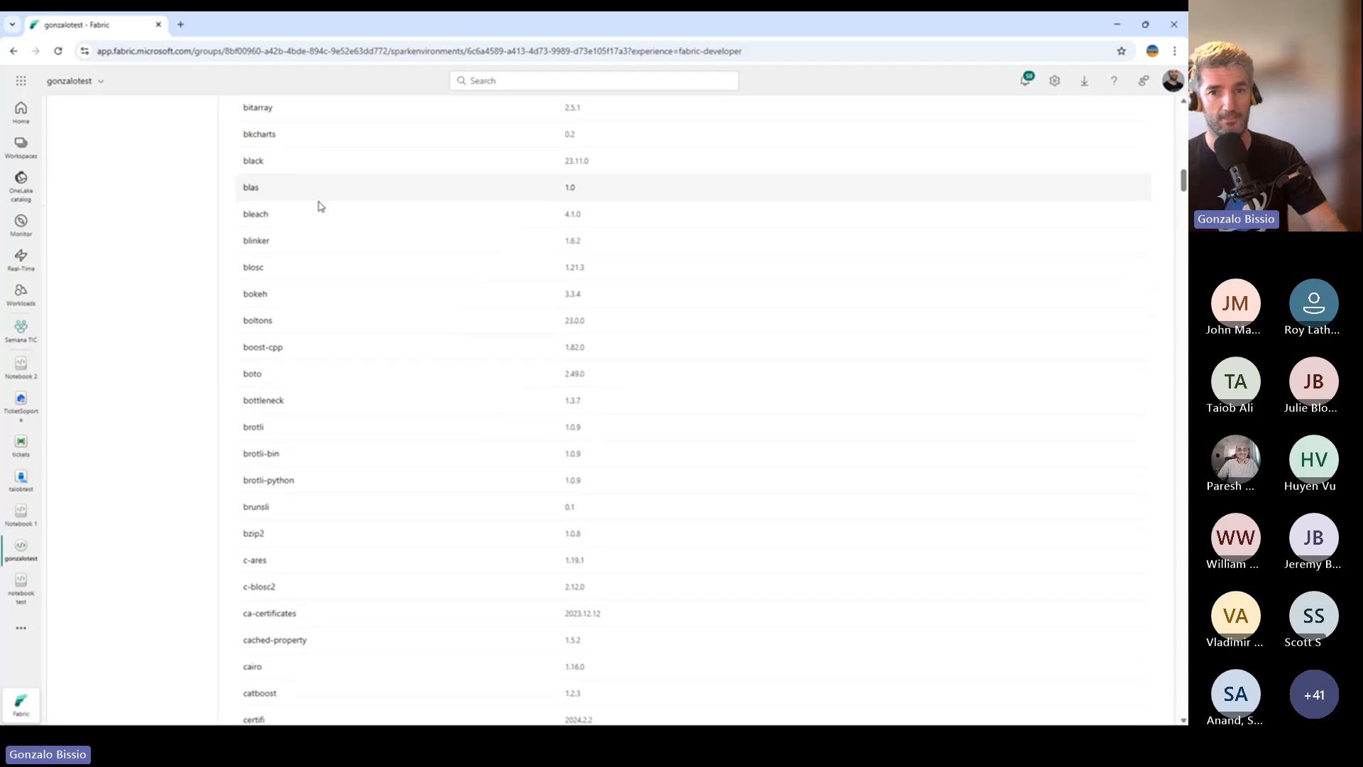
scroll(333, 167, up, 20)
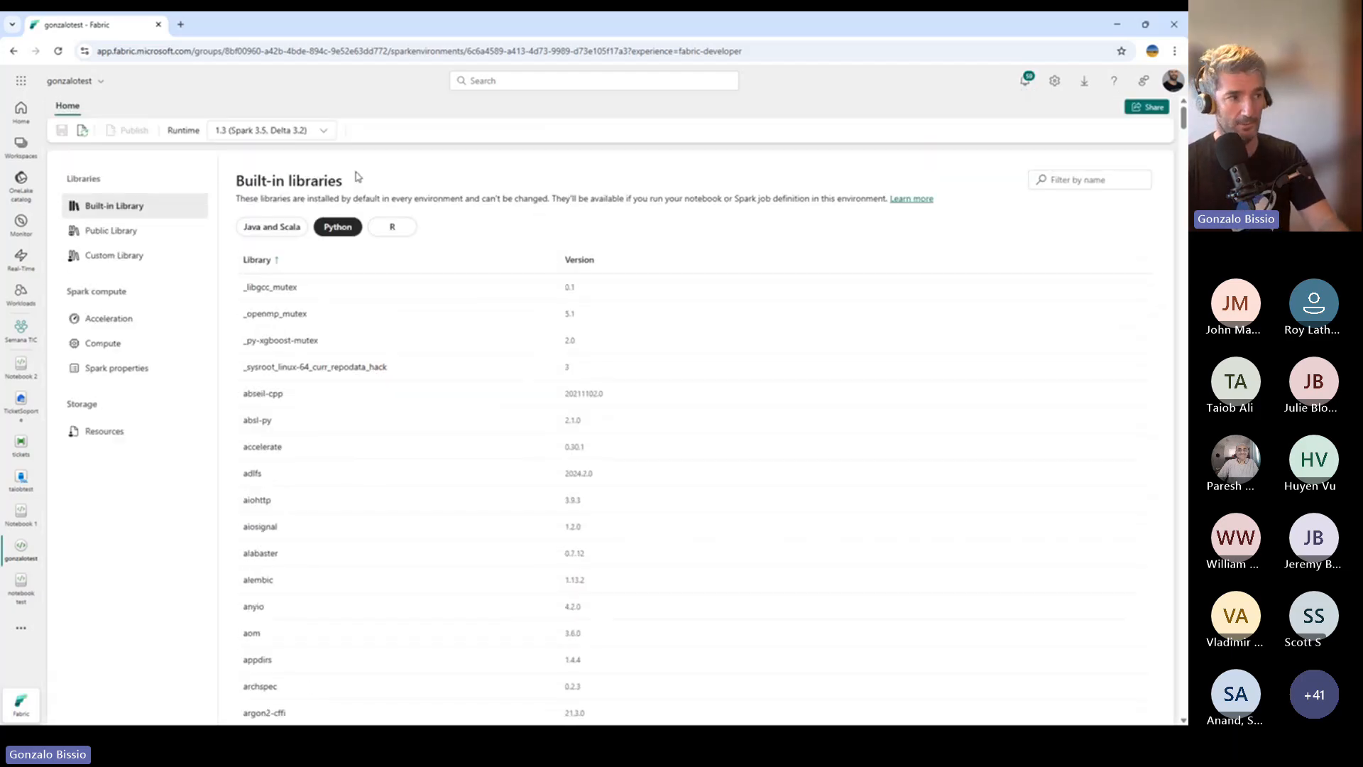
Step: Start a blank PyPI entry in the environment's public libraries, and view the custom libraries
click(112, 230)
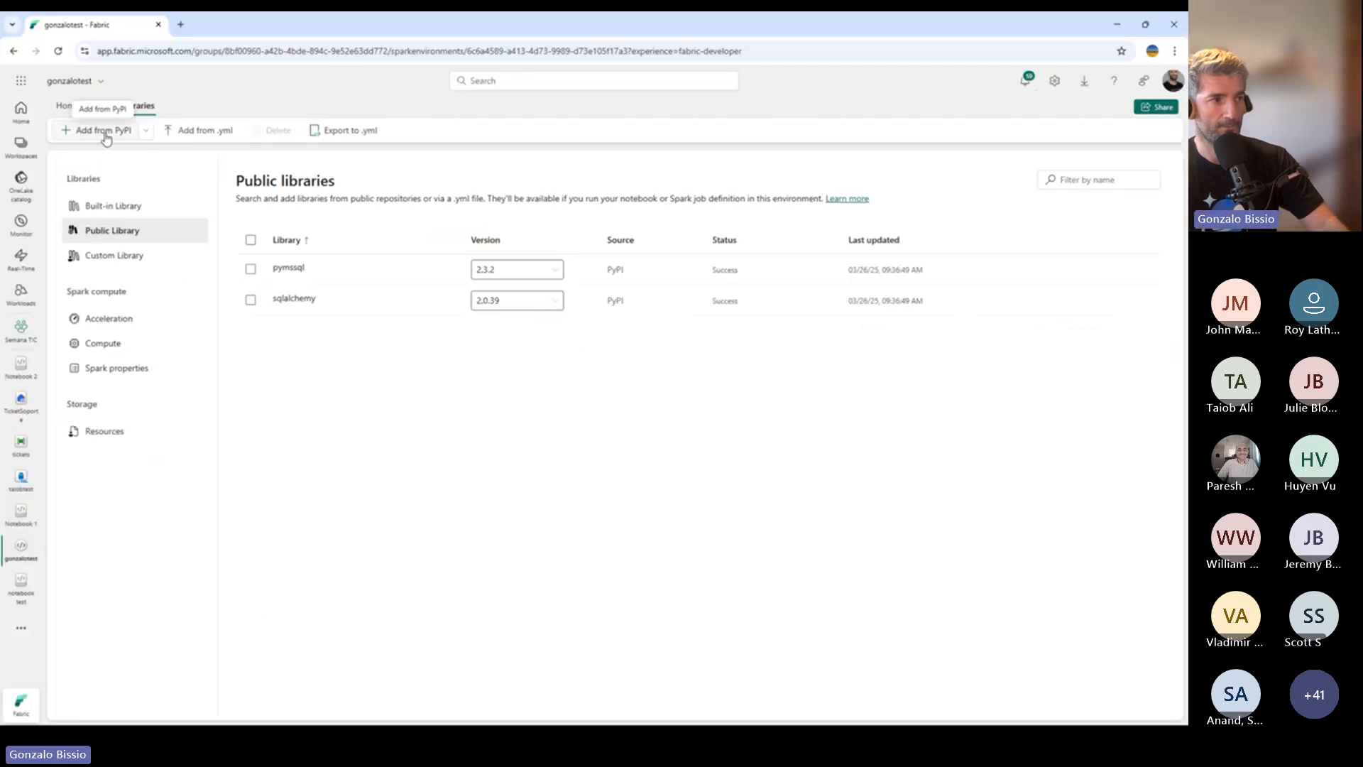
click(104, 132)
click(333, 274)
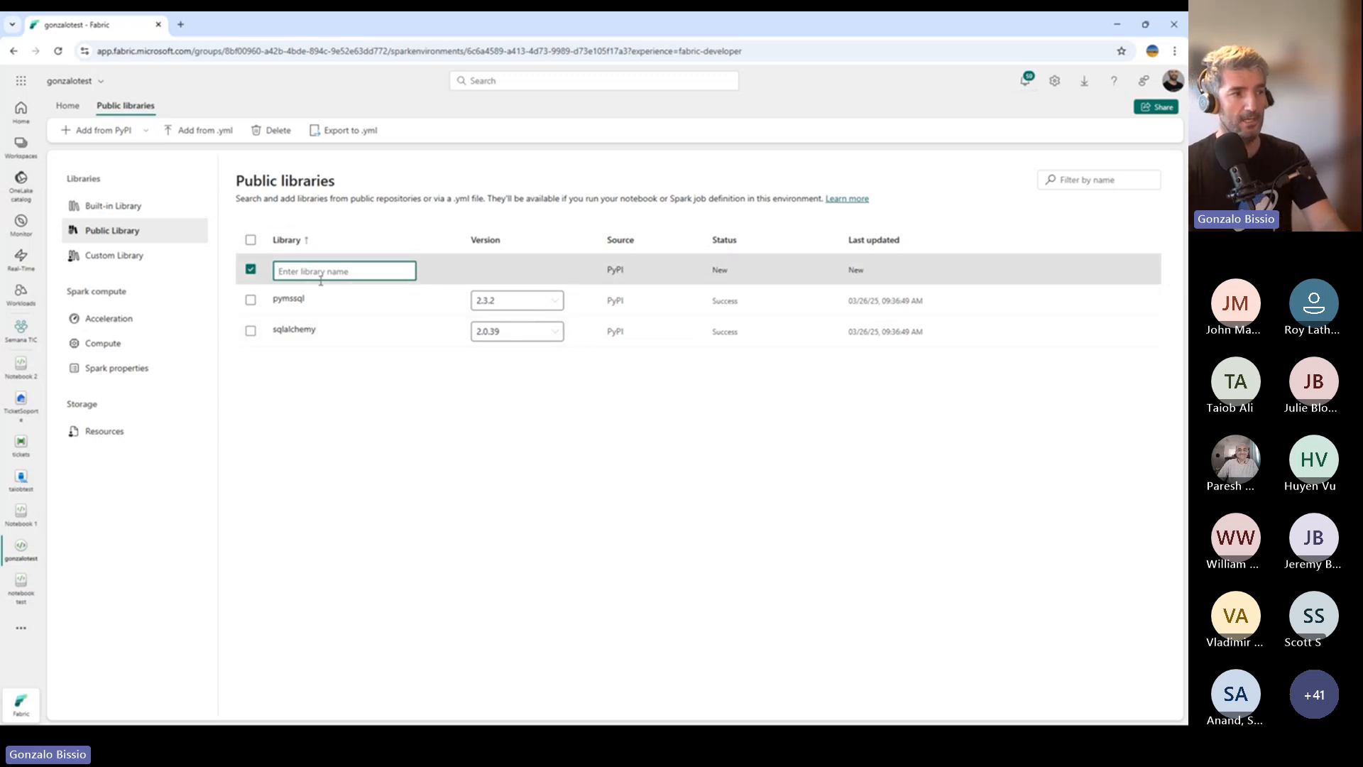
click(90, 264)
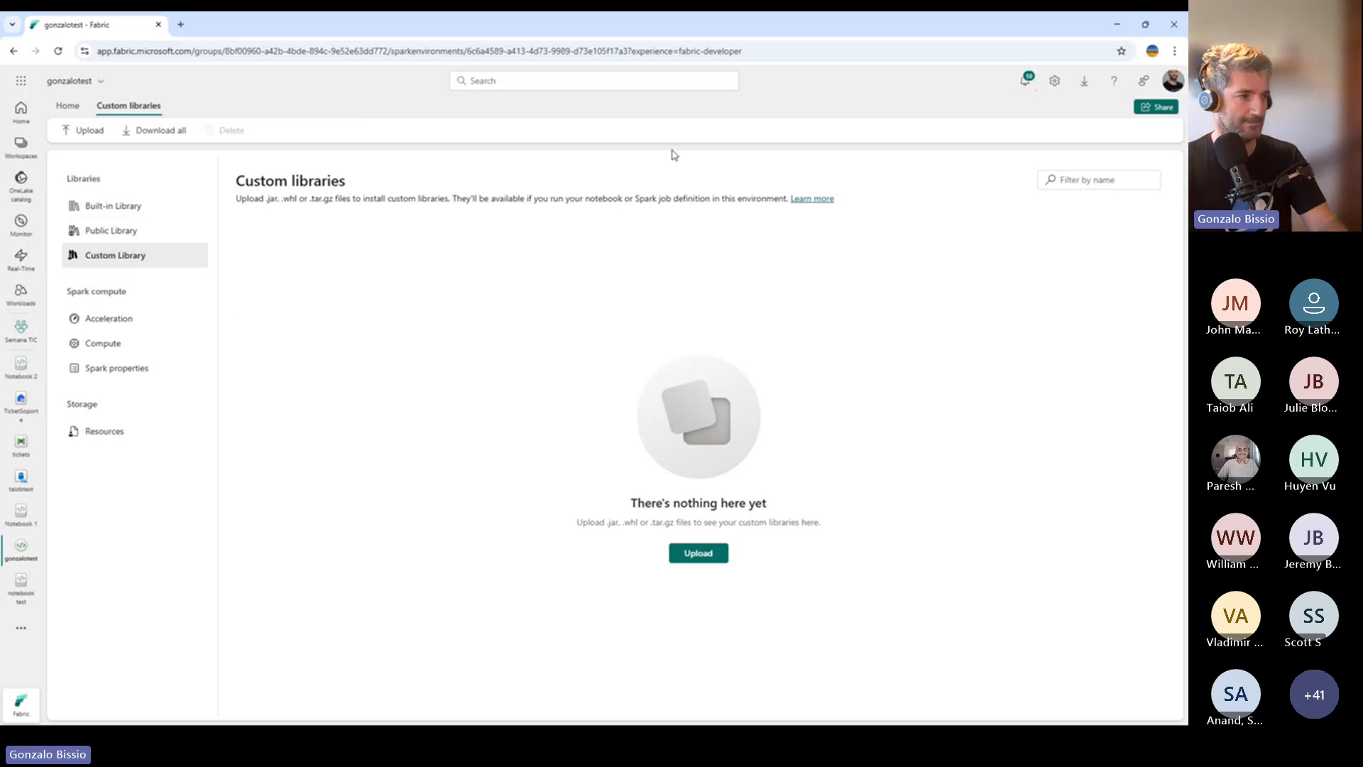
Step: Return to notebook test, review its SQL connection code and query, and open the attached Warehouses in the explorer
click(22, 584)
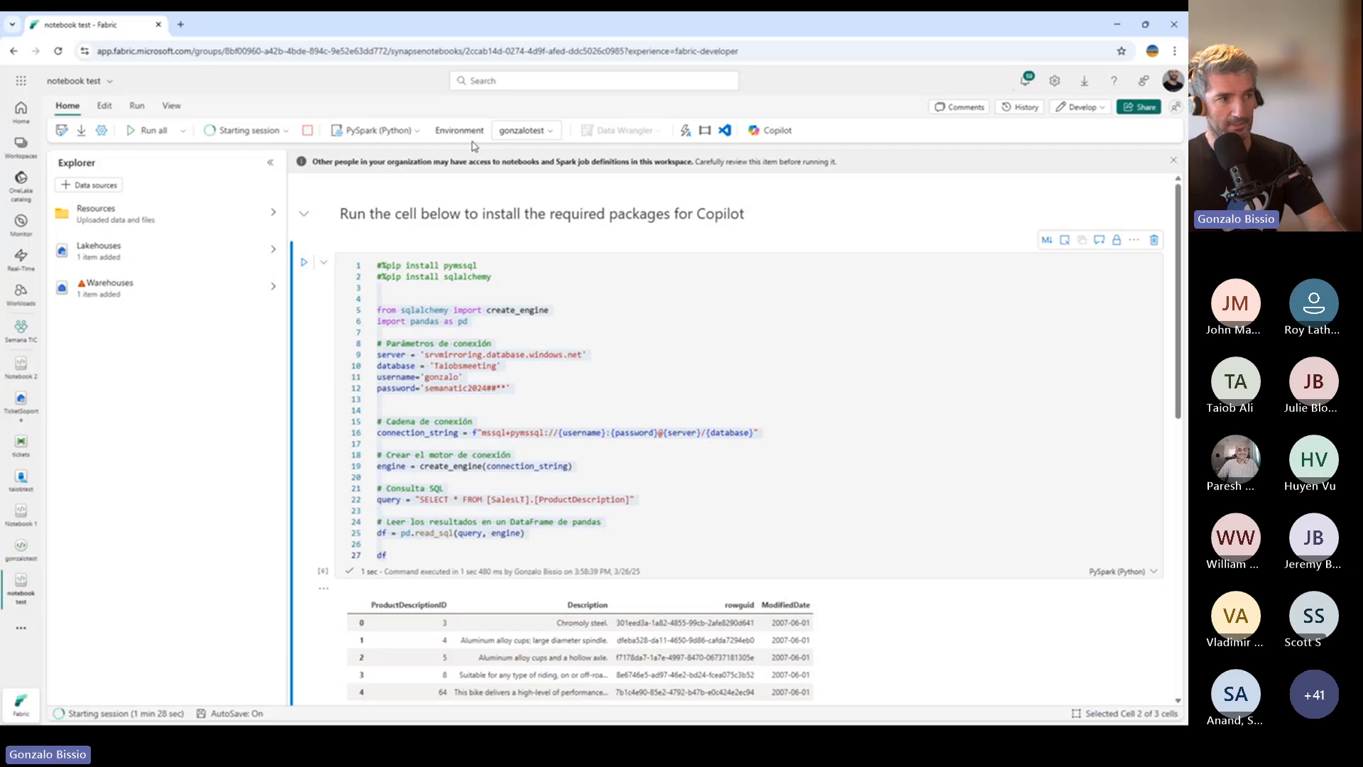
scroll(549, 370, down, 1)
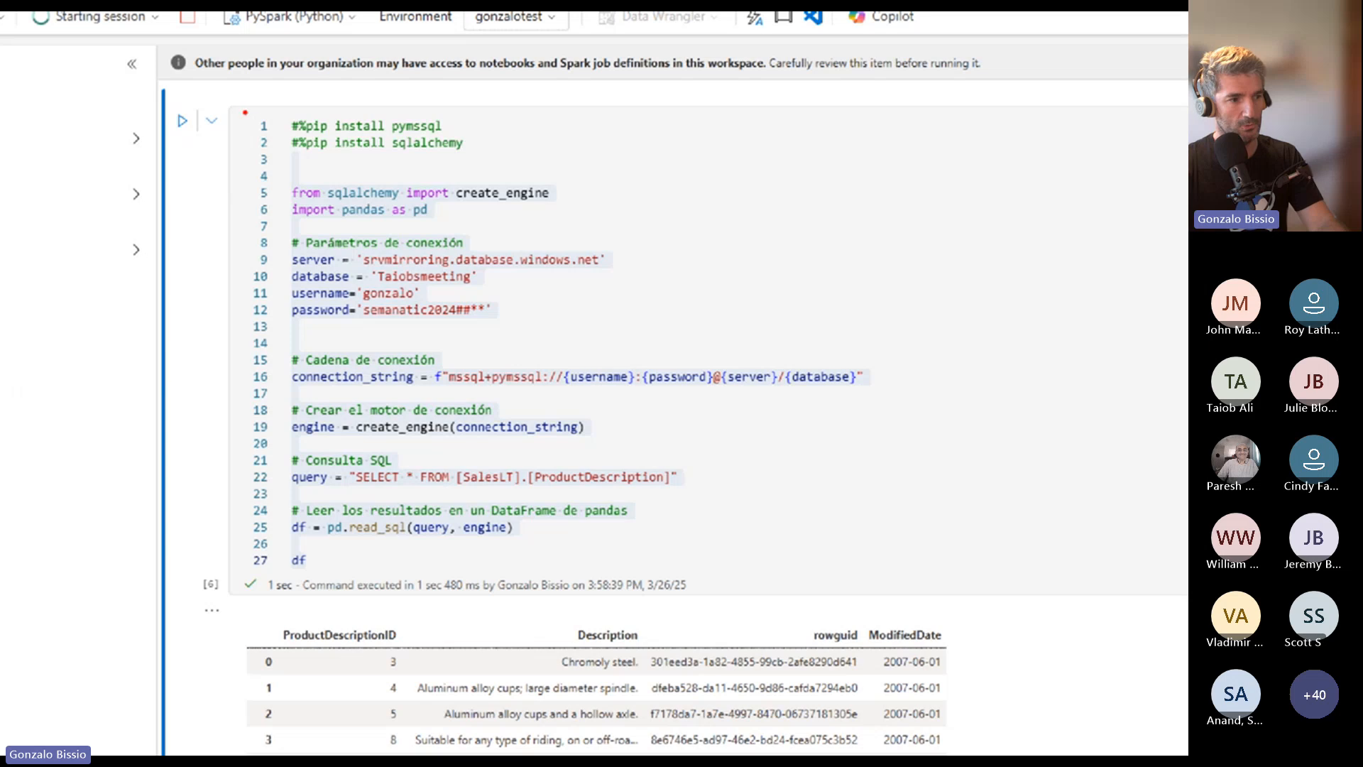
mouse_move(245, 112)
mouse_down()
mouse_move(785, 432)
mouse_move(972, 575)
mouse_up()
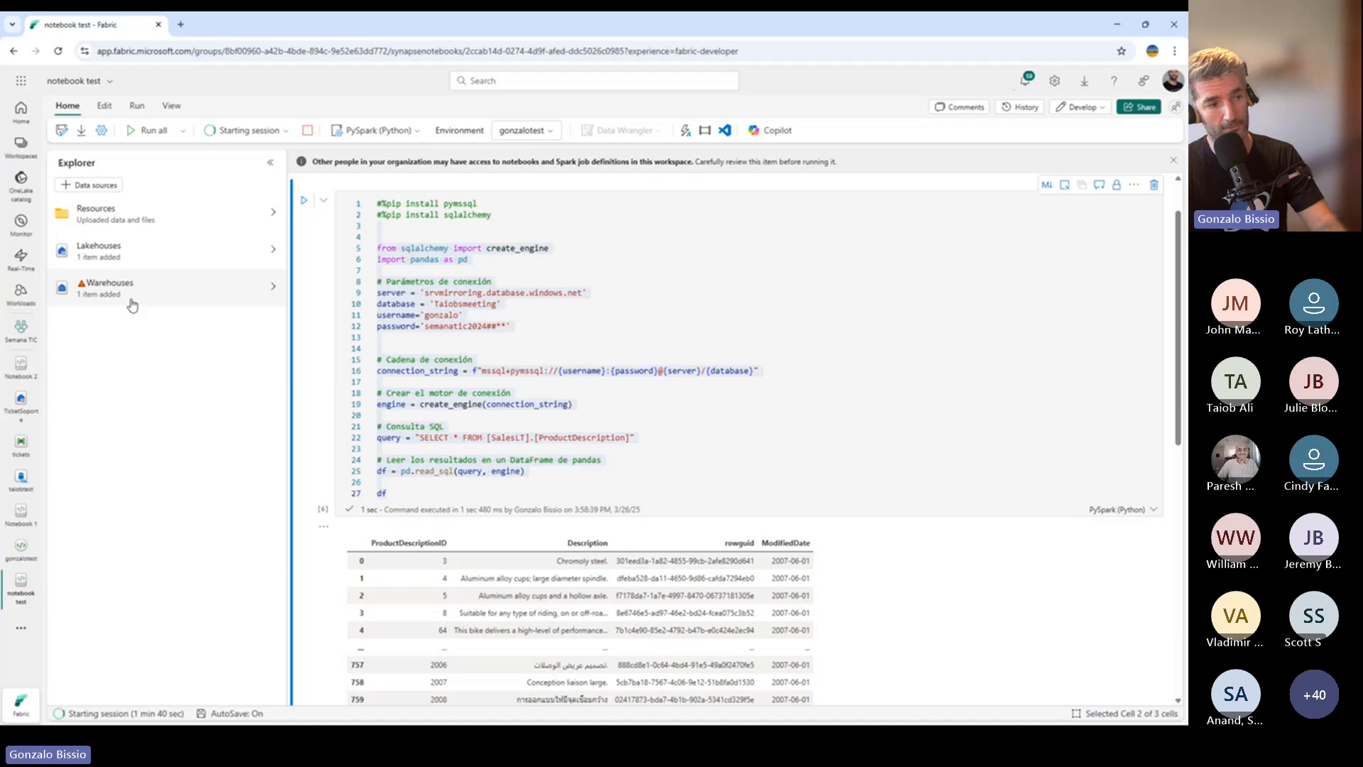
click(132, 304)
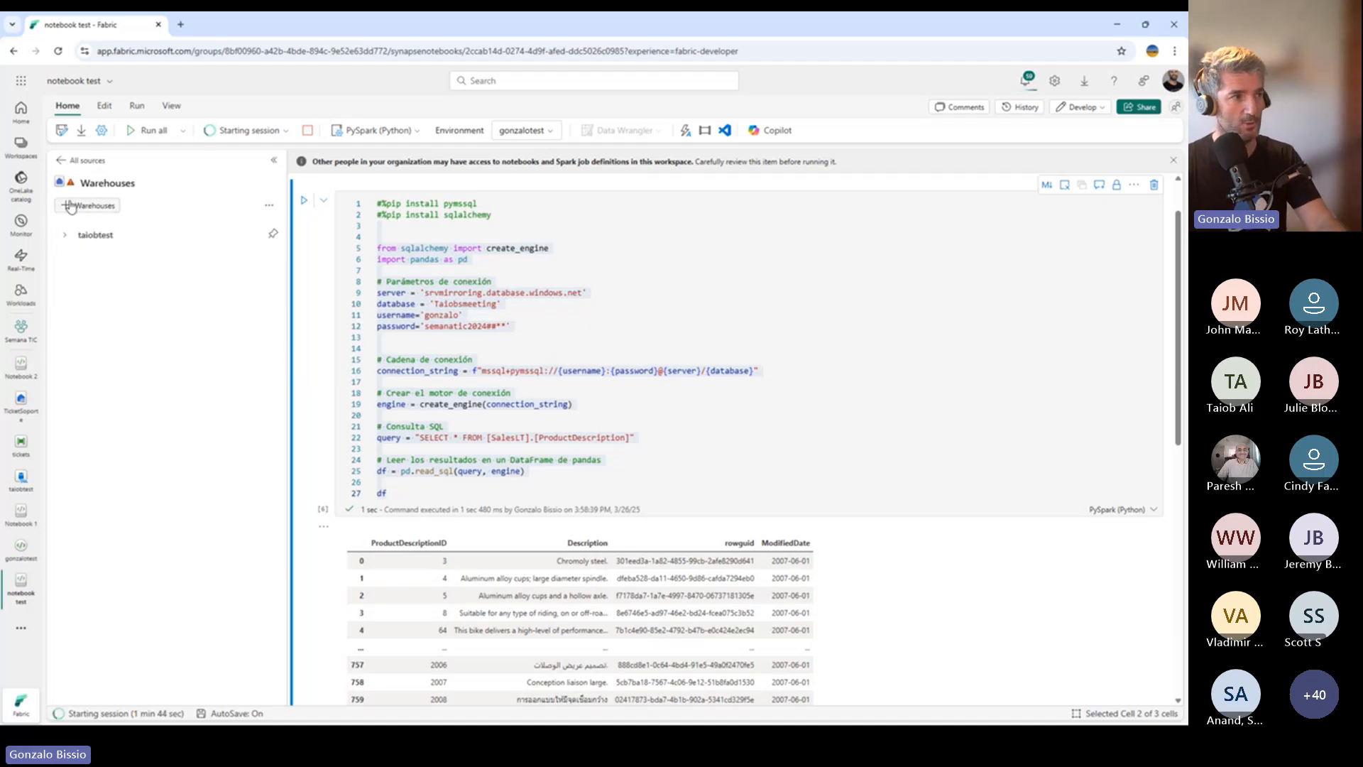
mouse_move(72, 188)
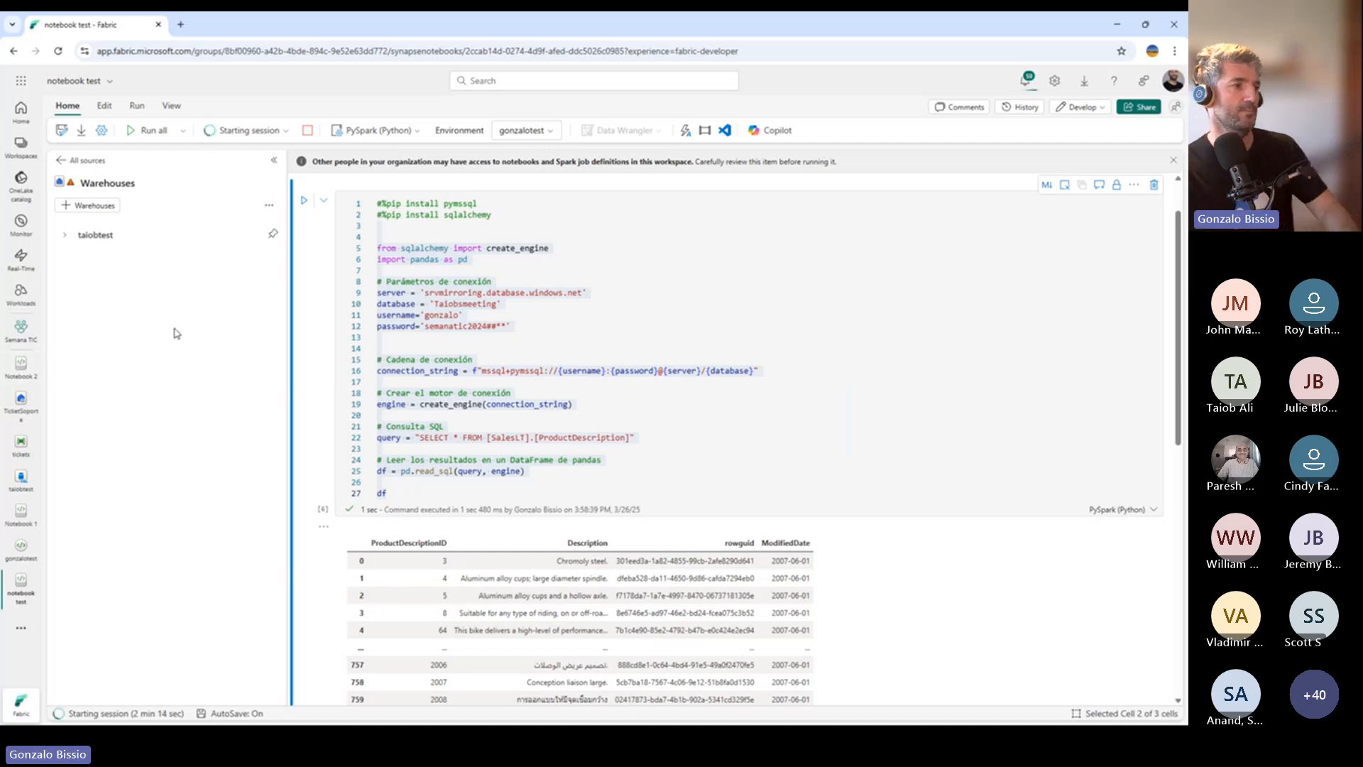
click(21, 328)
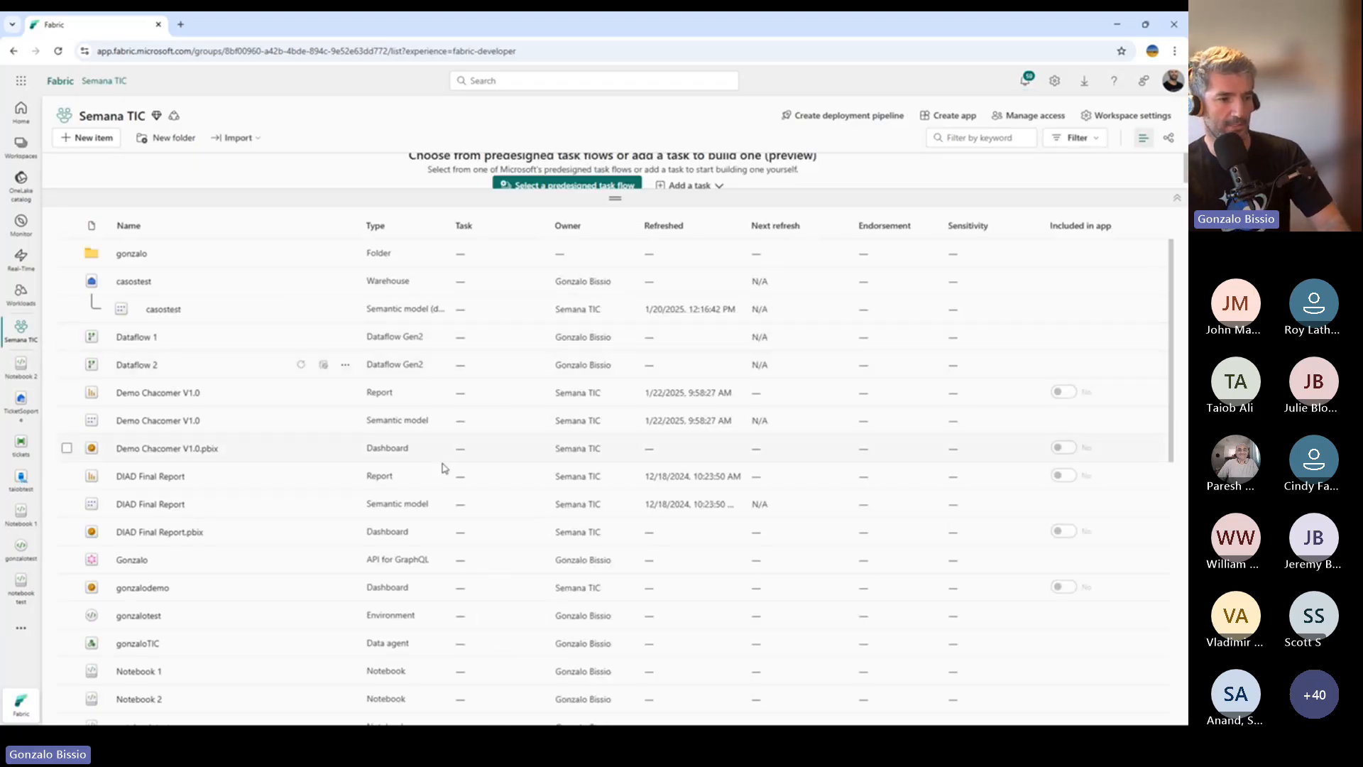
scroll(499, 501, down, 1)
scroll(499, 501, down, 1)
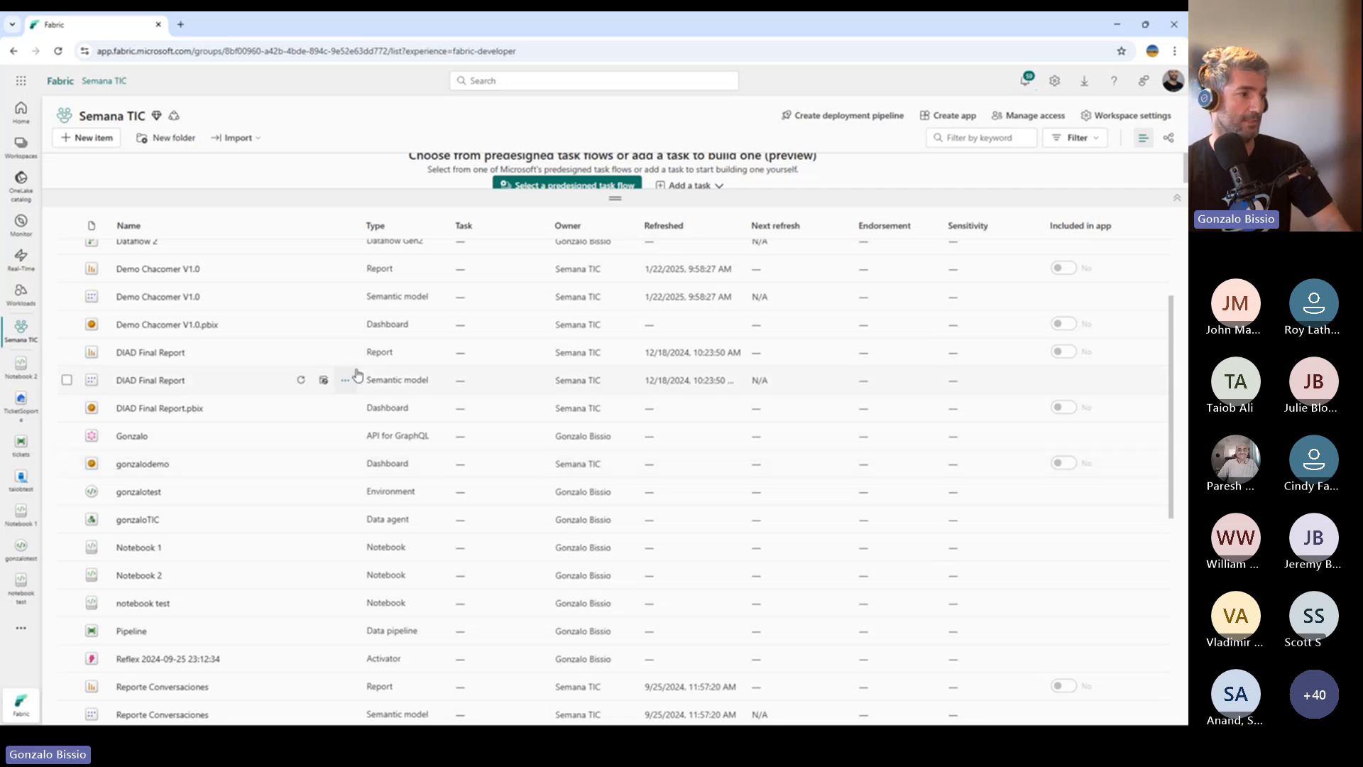
click(22, 586)
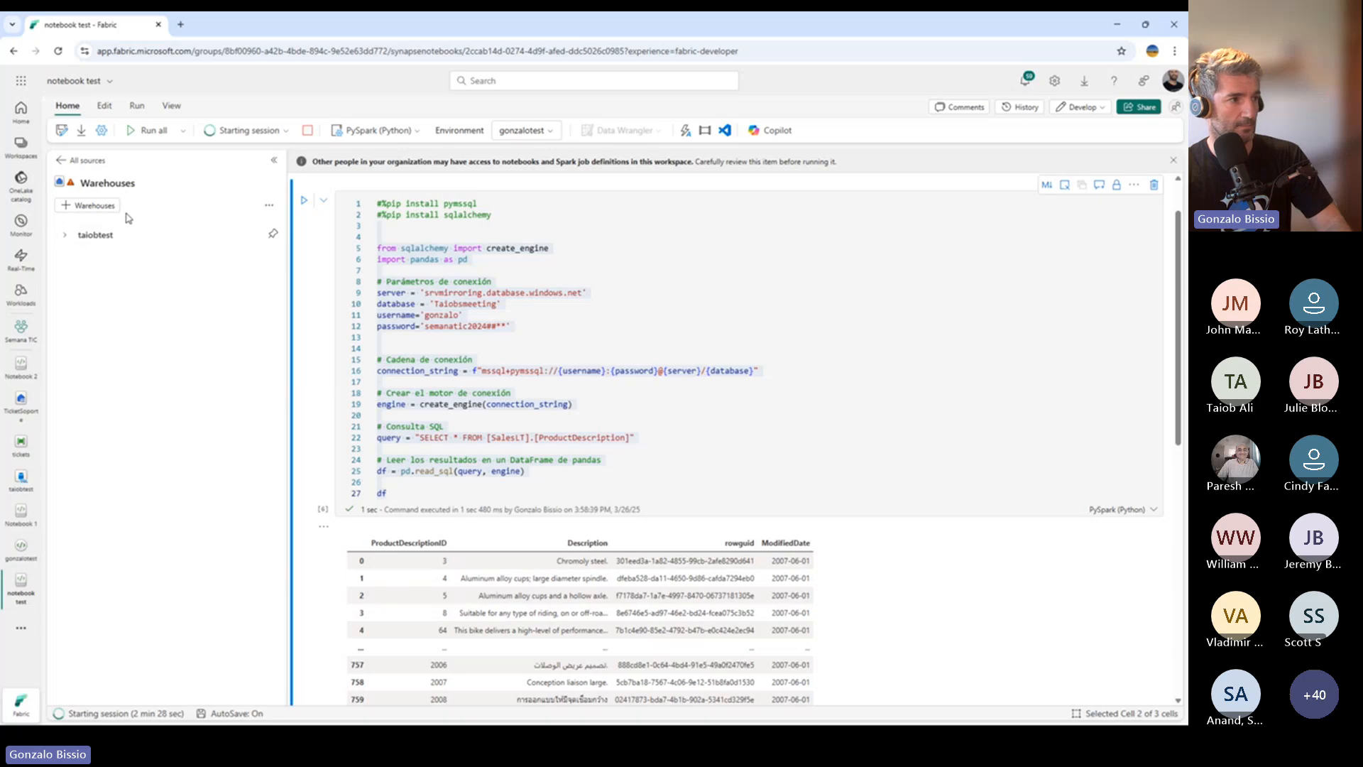
Step: Open the notebook's attached Lakehouses and expand the Tables folder of TicketSoporte
click(80, 160)
click(129, 247)
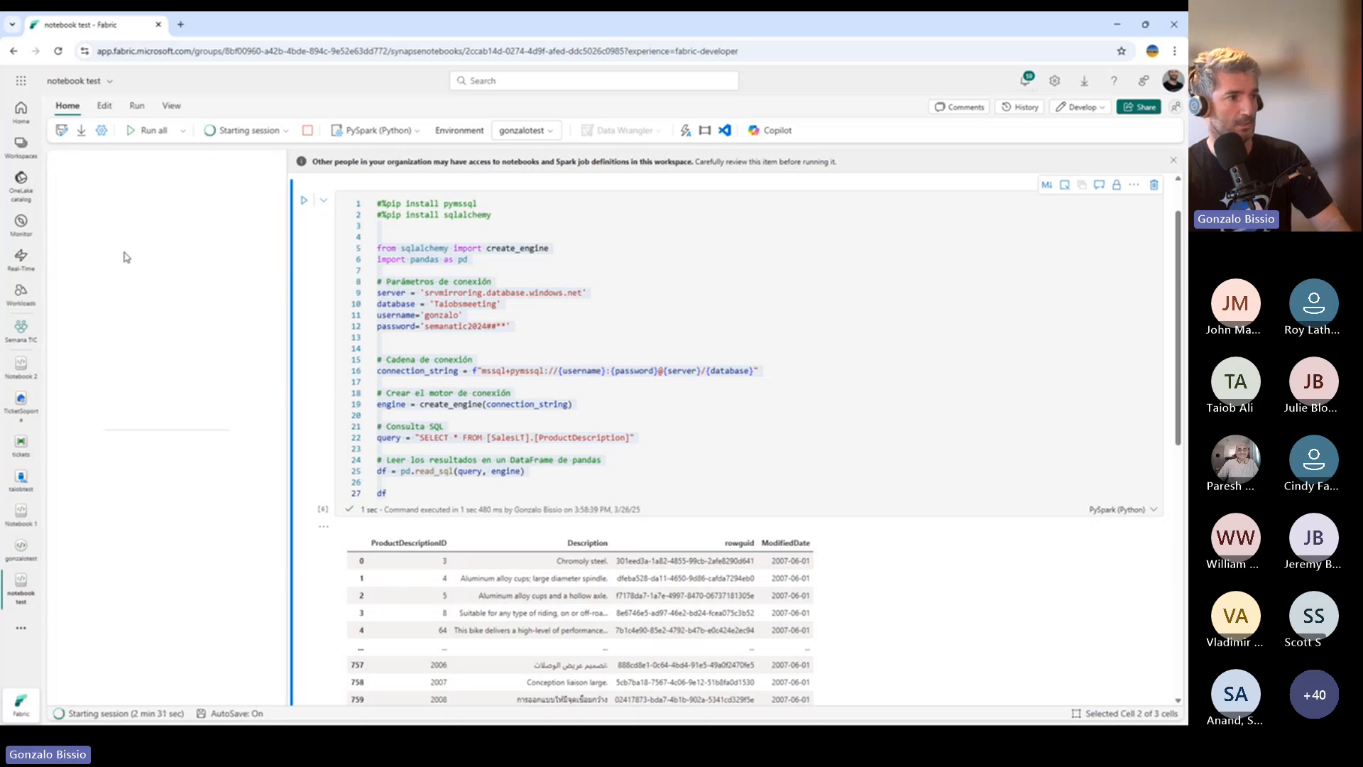
click(63, 284)
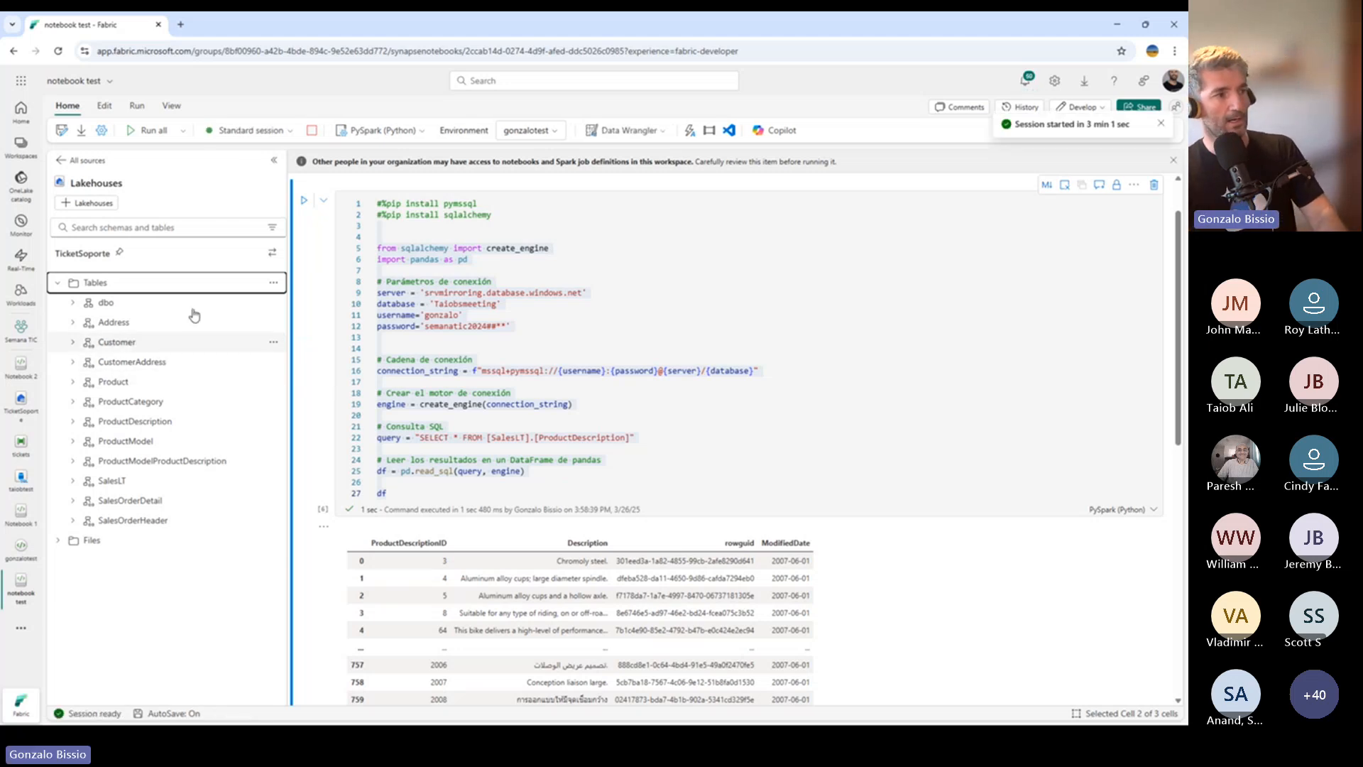
Step: Open the TicketSoporte lakehouse from the Semana TIC workspace and show the schemas under Tables
click(22, 334)
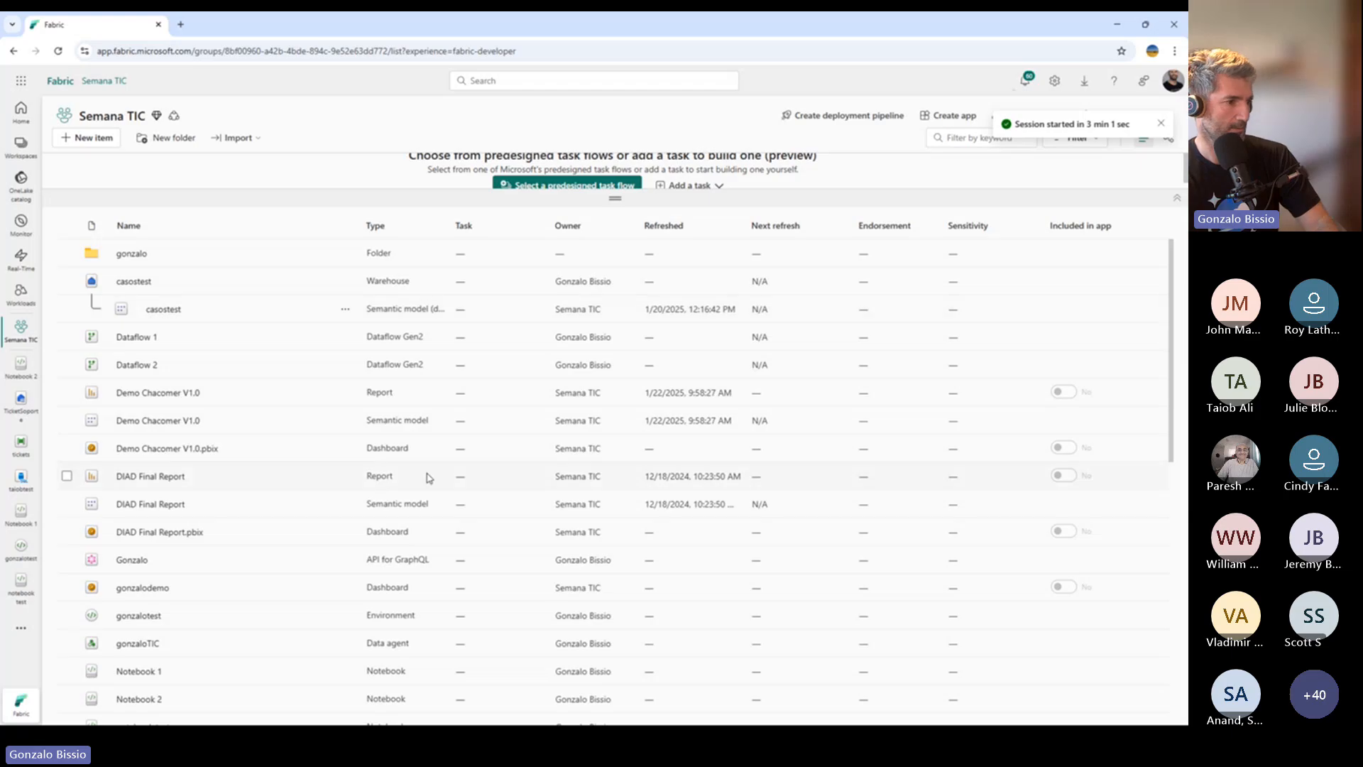
scroll(419, 480, down, 5)
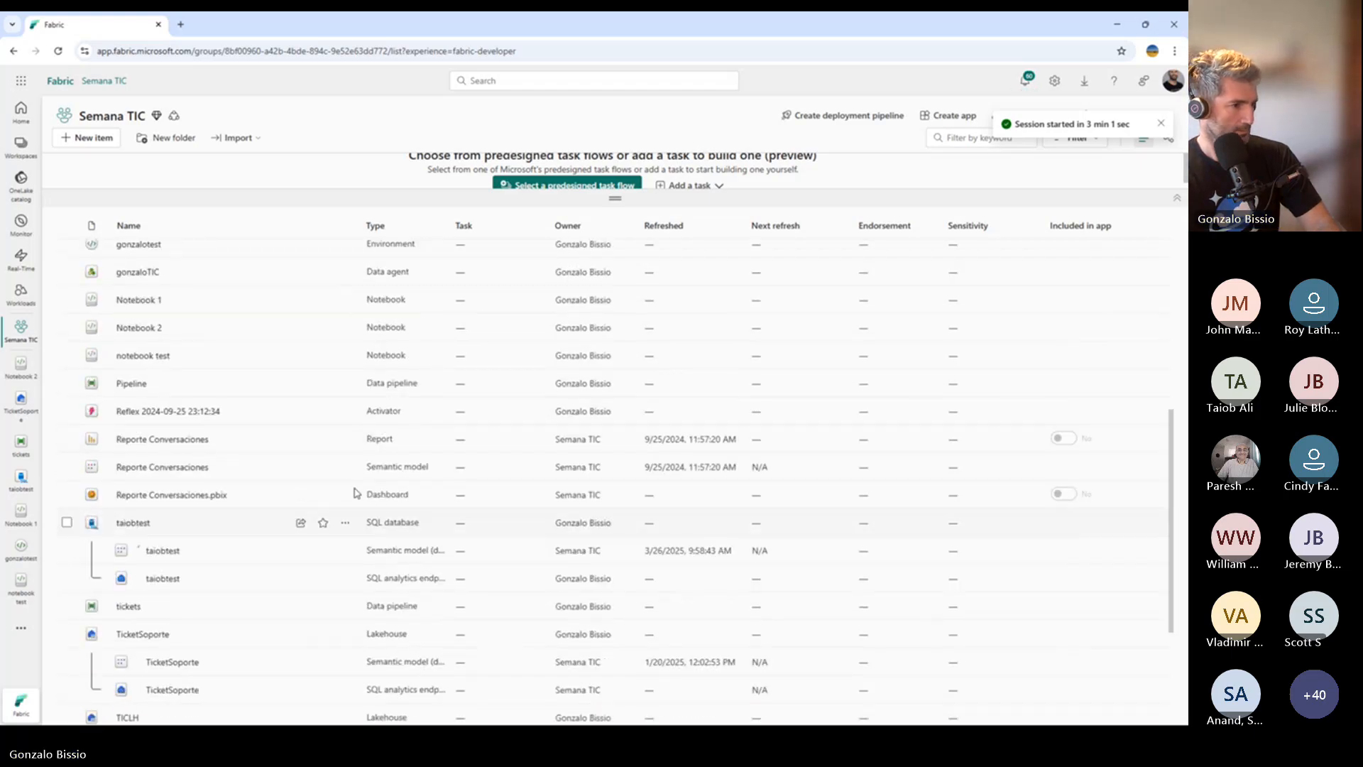
scroll(191, 557, down, 1)
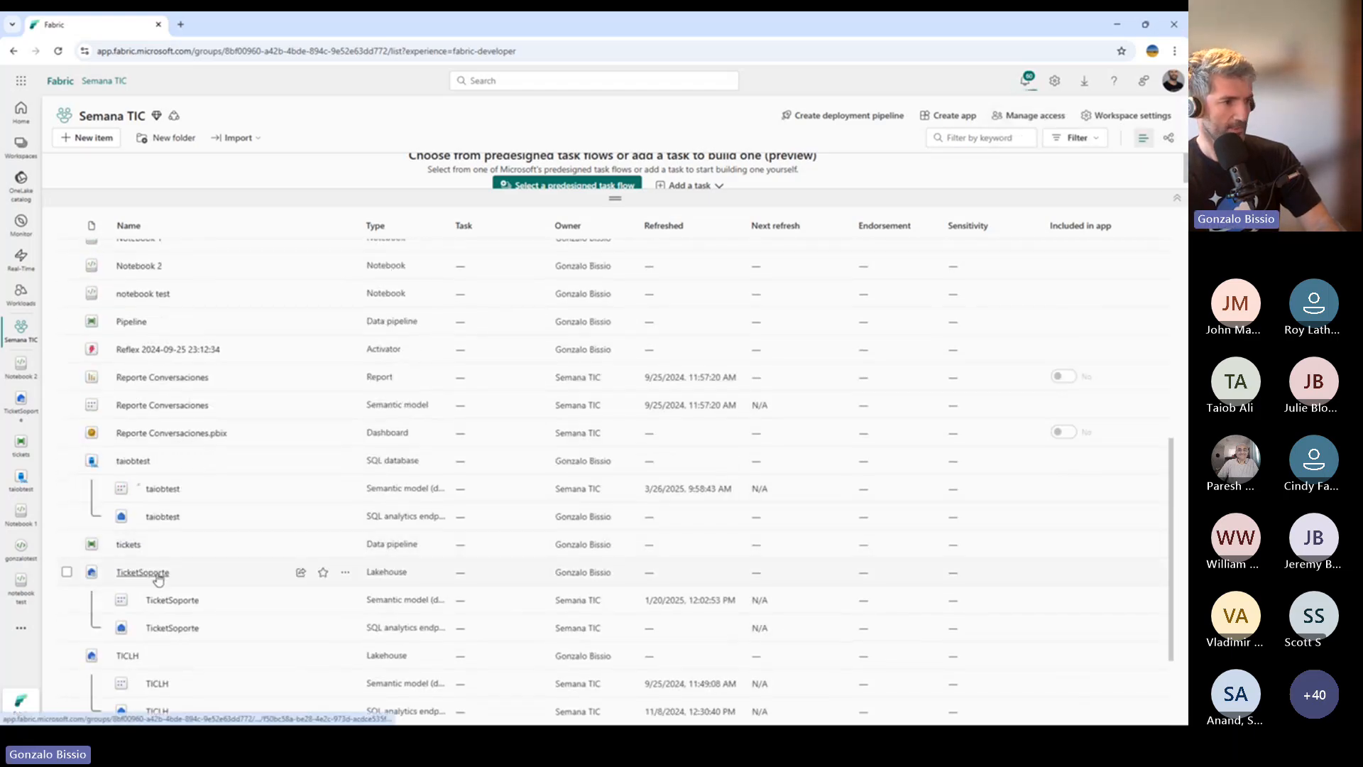
click(156, 576)
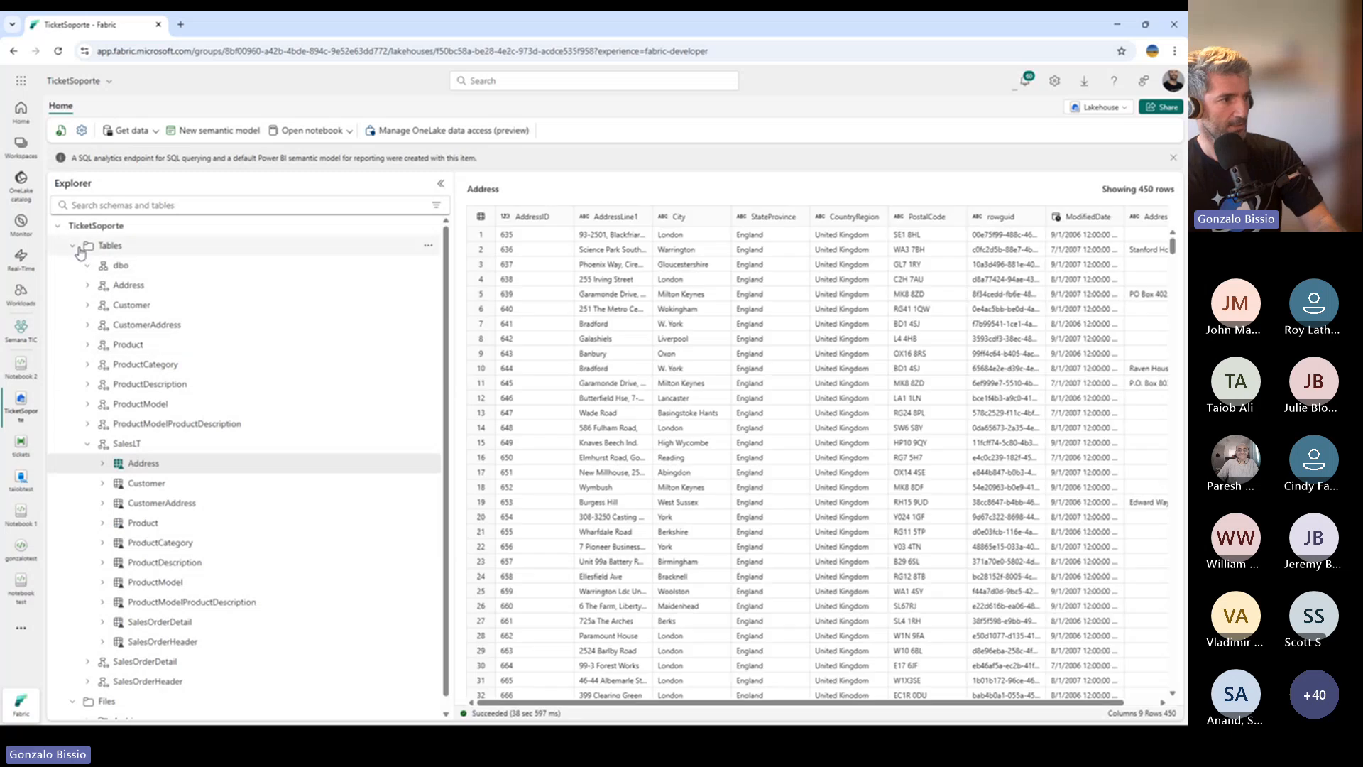
click(73, 246)
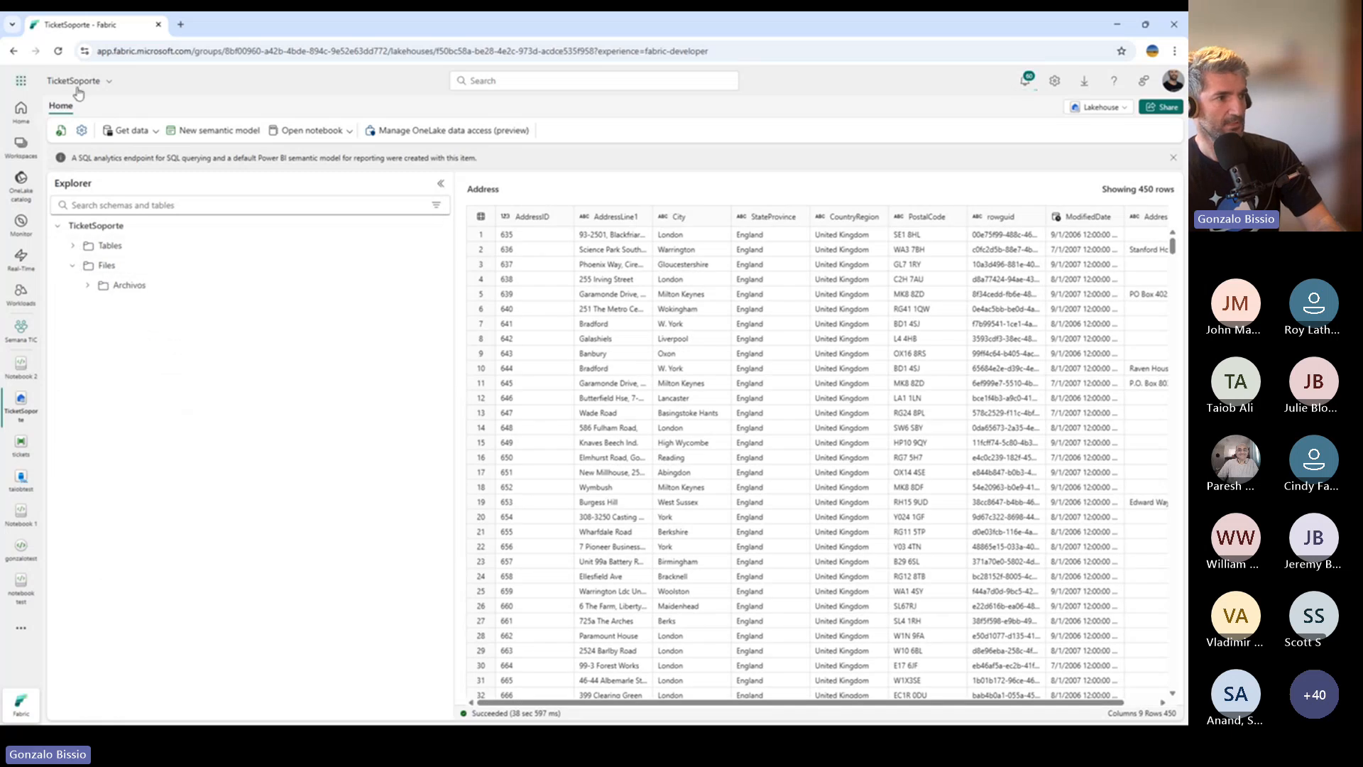
click(73, 246)
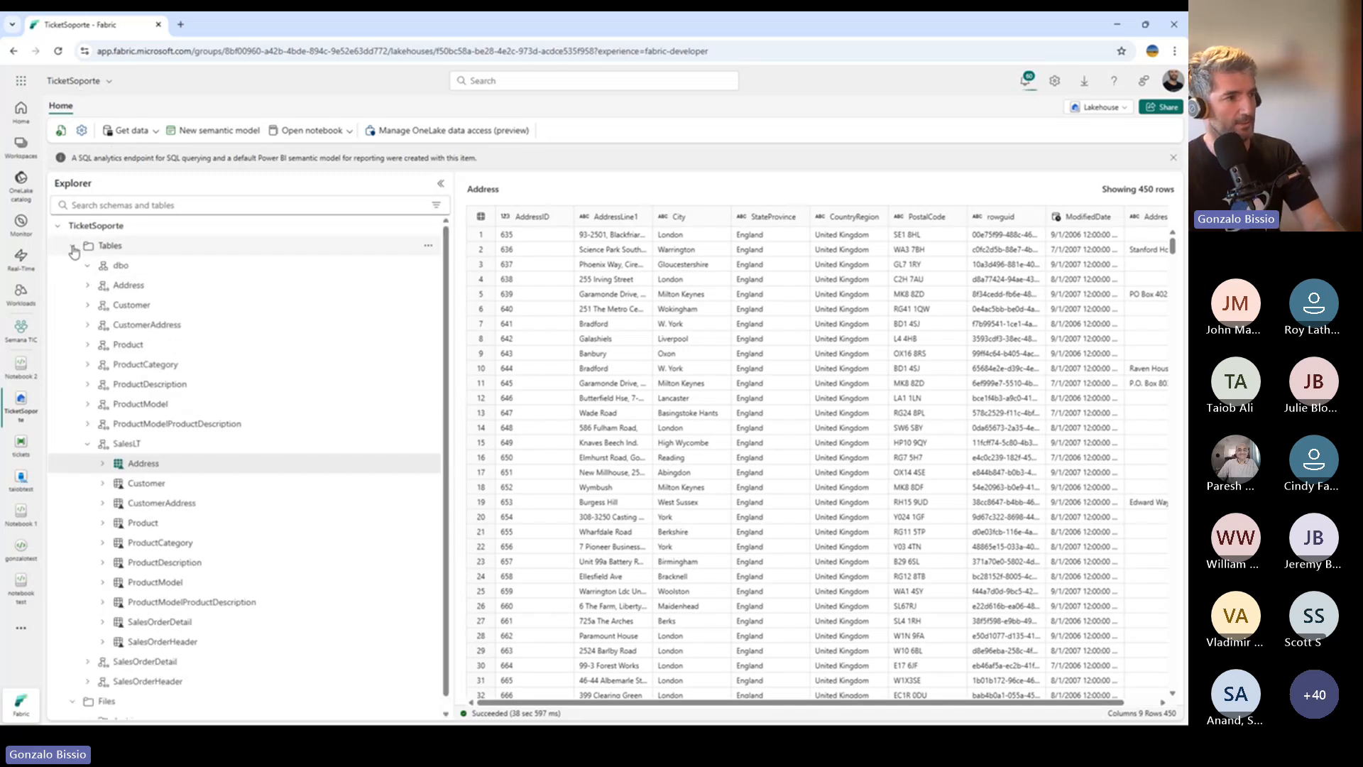
Step: Start a new schema shortcut under Tables from Microsoft OneLake, select the taiobtest SQL database as its source, and cancel it
click(428, 247)
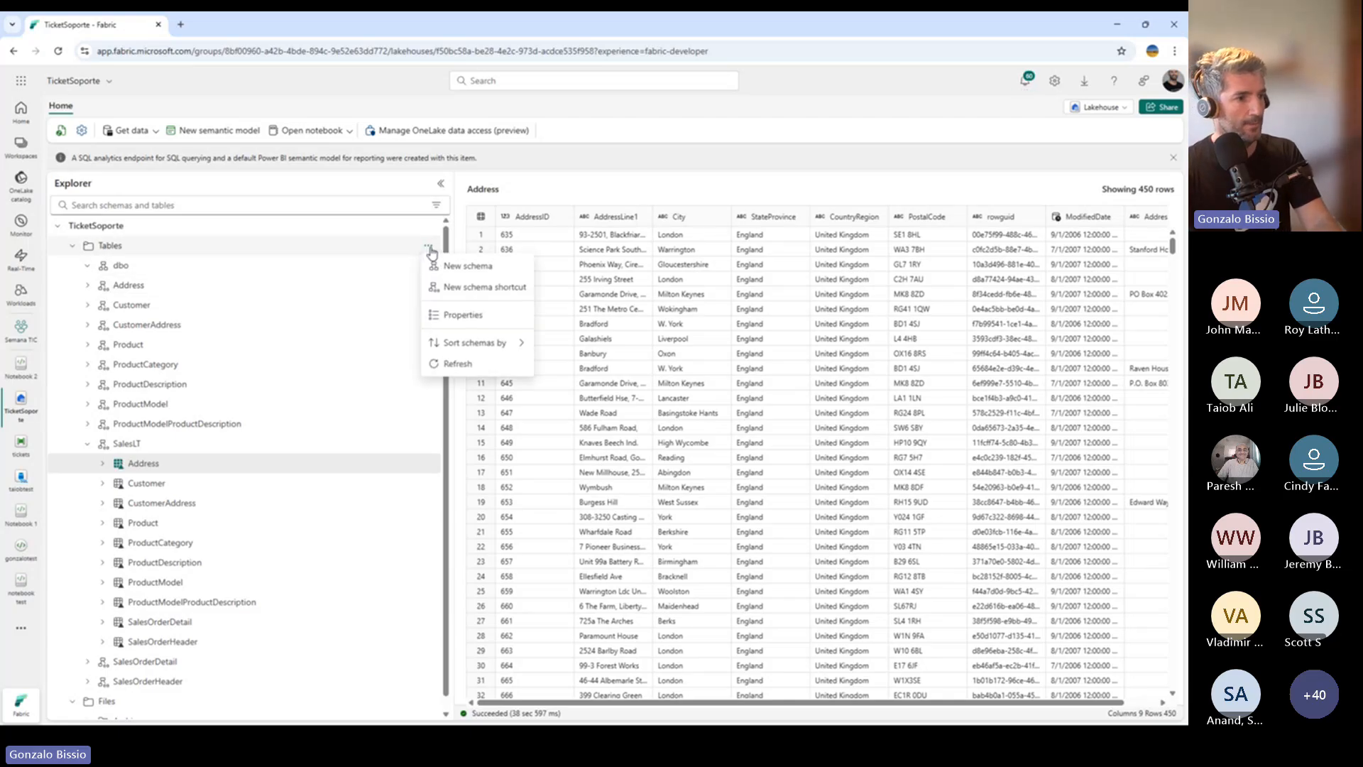
click(470, 289)
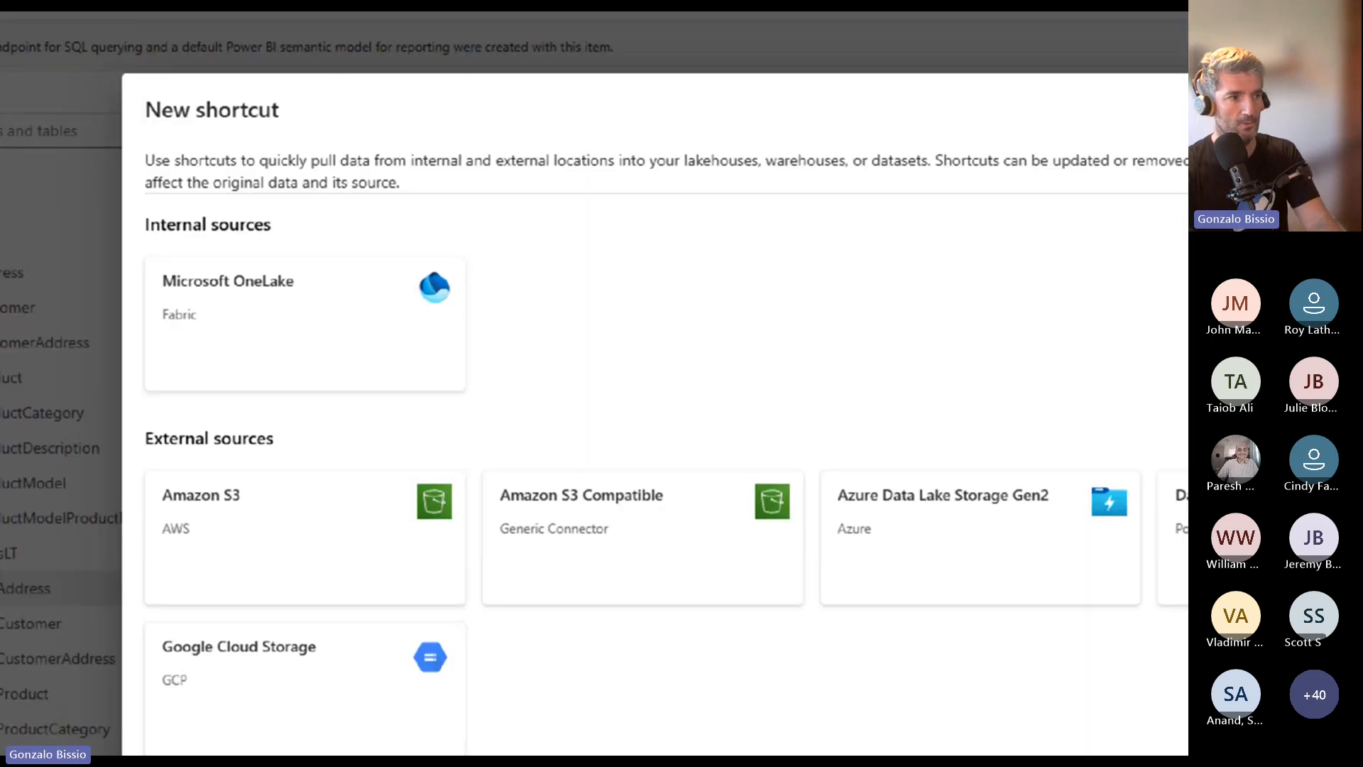
drag(137, 207, 568, 440)
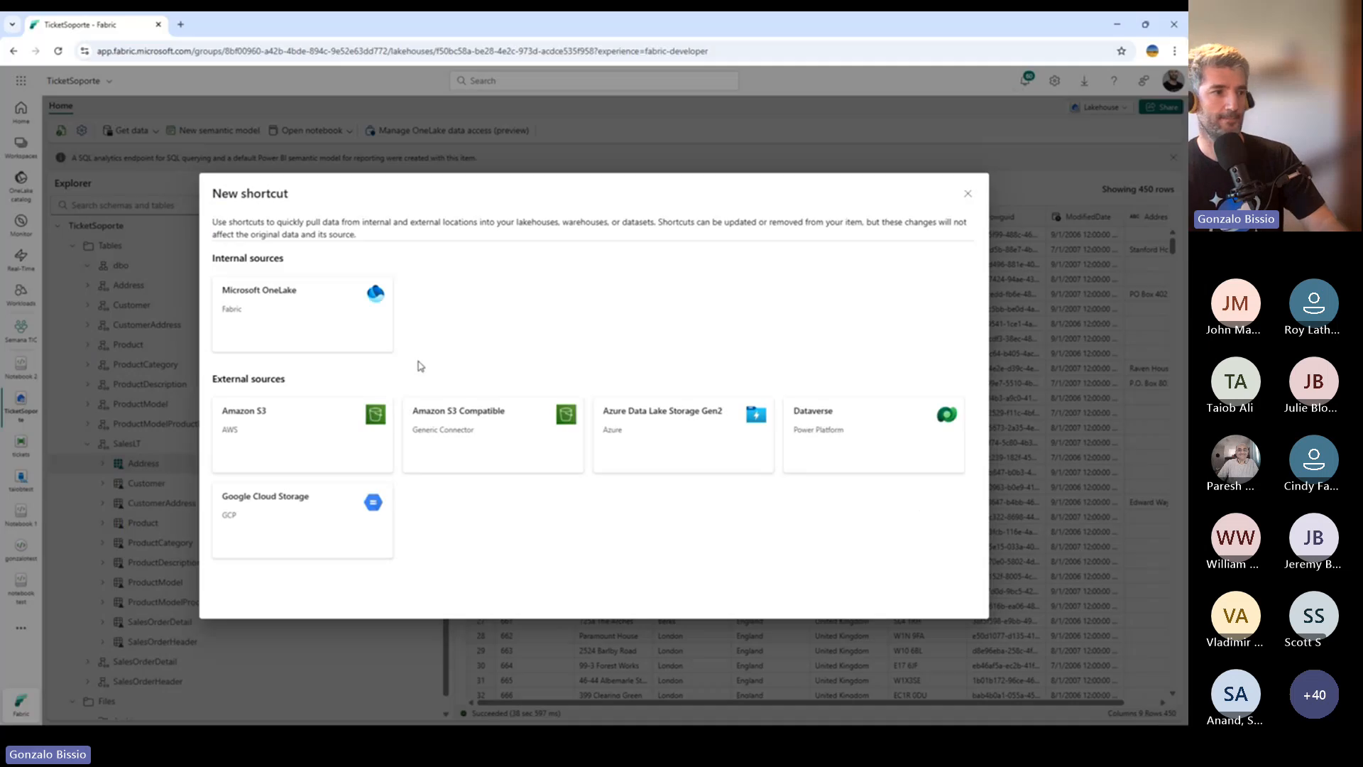
click(352, 317)
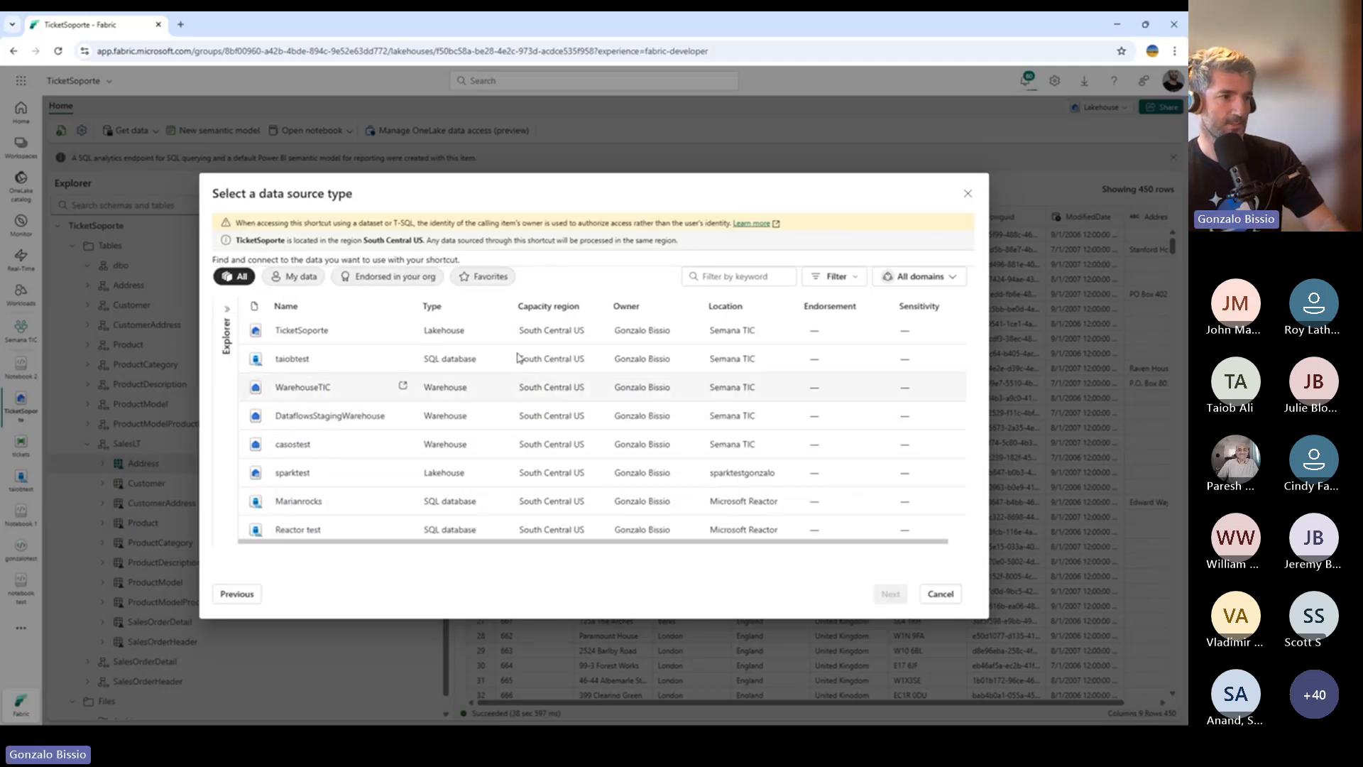
scroll(408, 377, down, 1)
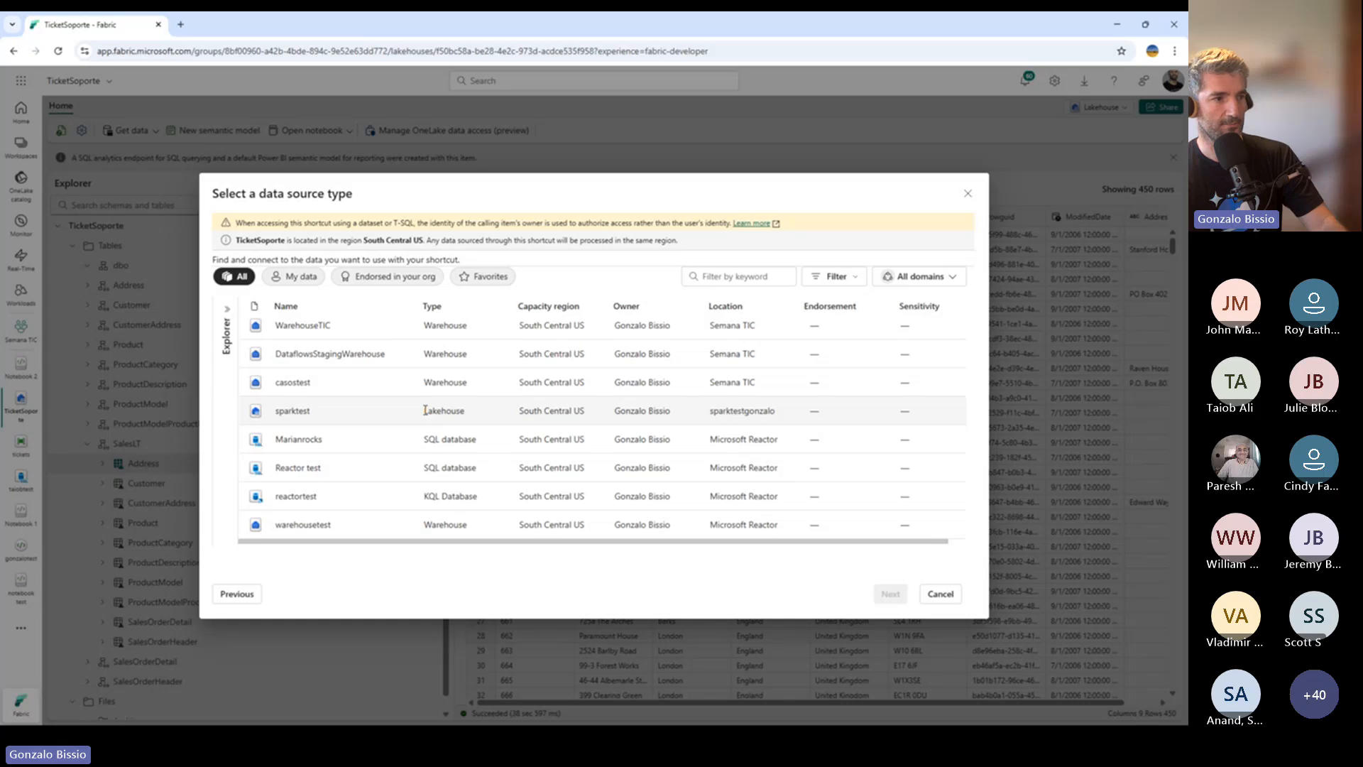
scroll(425, 411, up, 1)
click(315, 362)
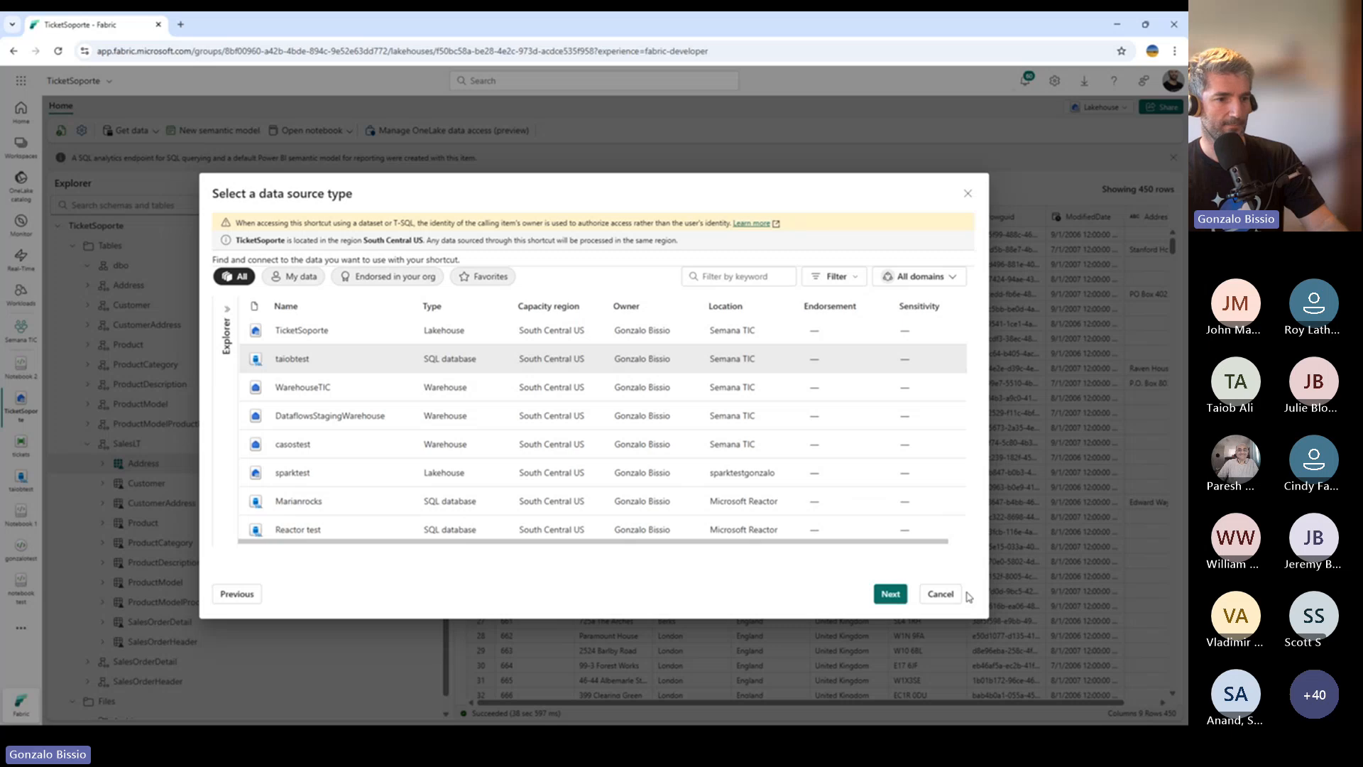
click(941, 594)
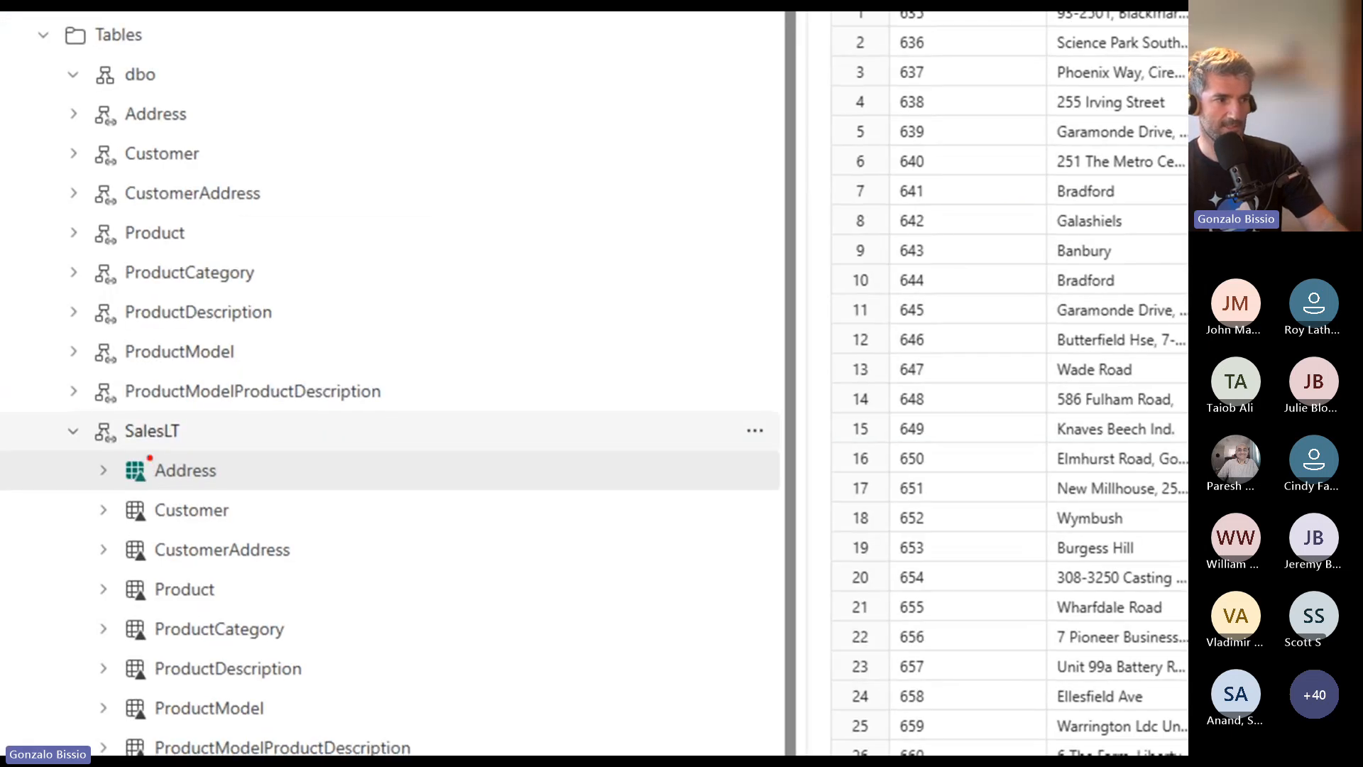
Step: Point out the SalesLT schema and the tables it contains in the TicketSoporte lakehouse
drag(58, 412, 240, 446)
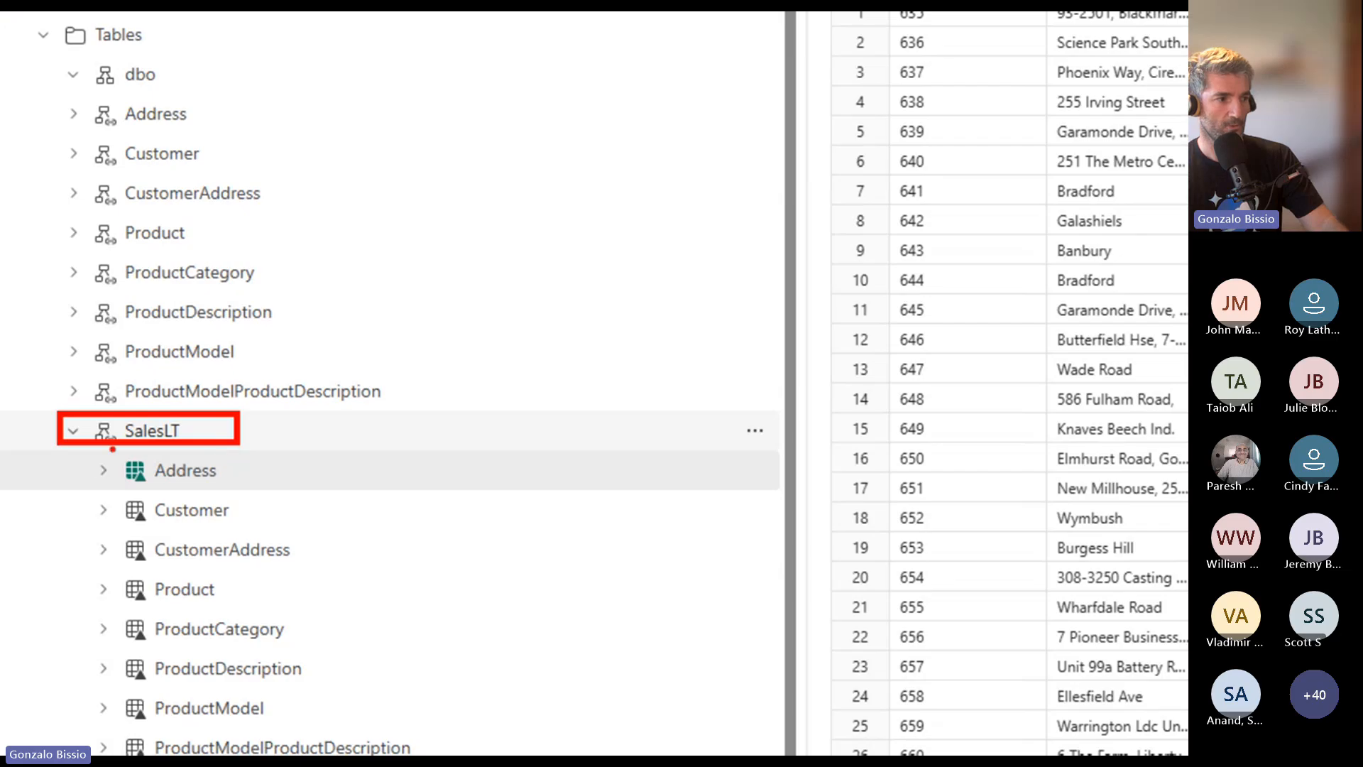
mouse_move(112, 449)
mouse_down()
mouse_move(307, 683)
mouse_move(381, 729)
mouse_up()
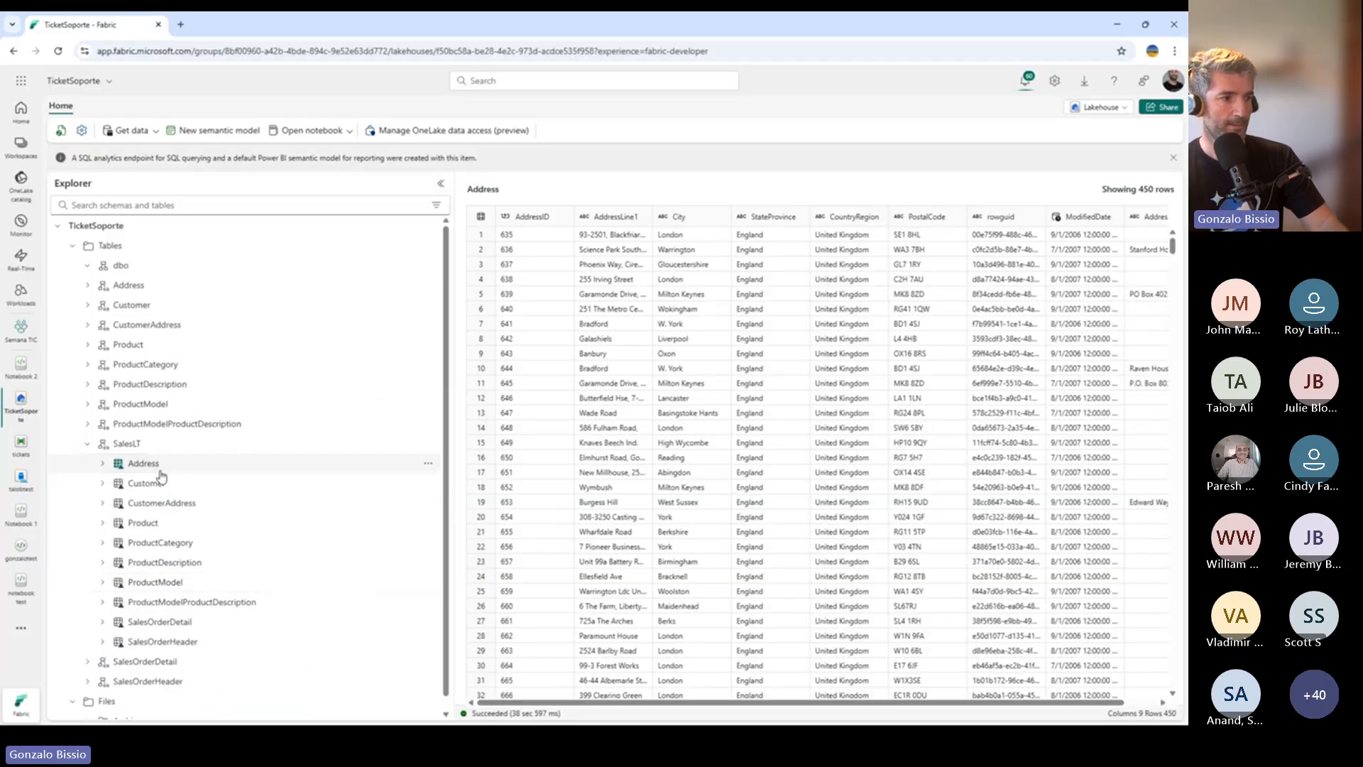
Step: Switch to notebook test and rerun the cell that reads SalesLT.ProductDescription into a pandas DataFrame
right_click(215, 482)
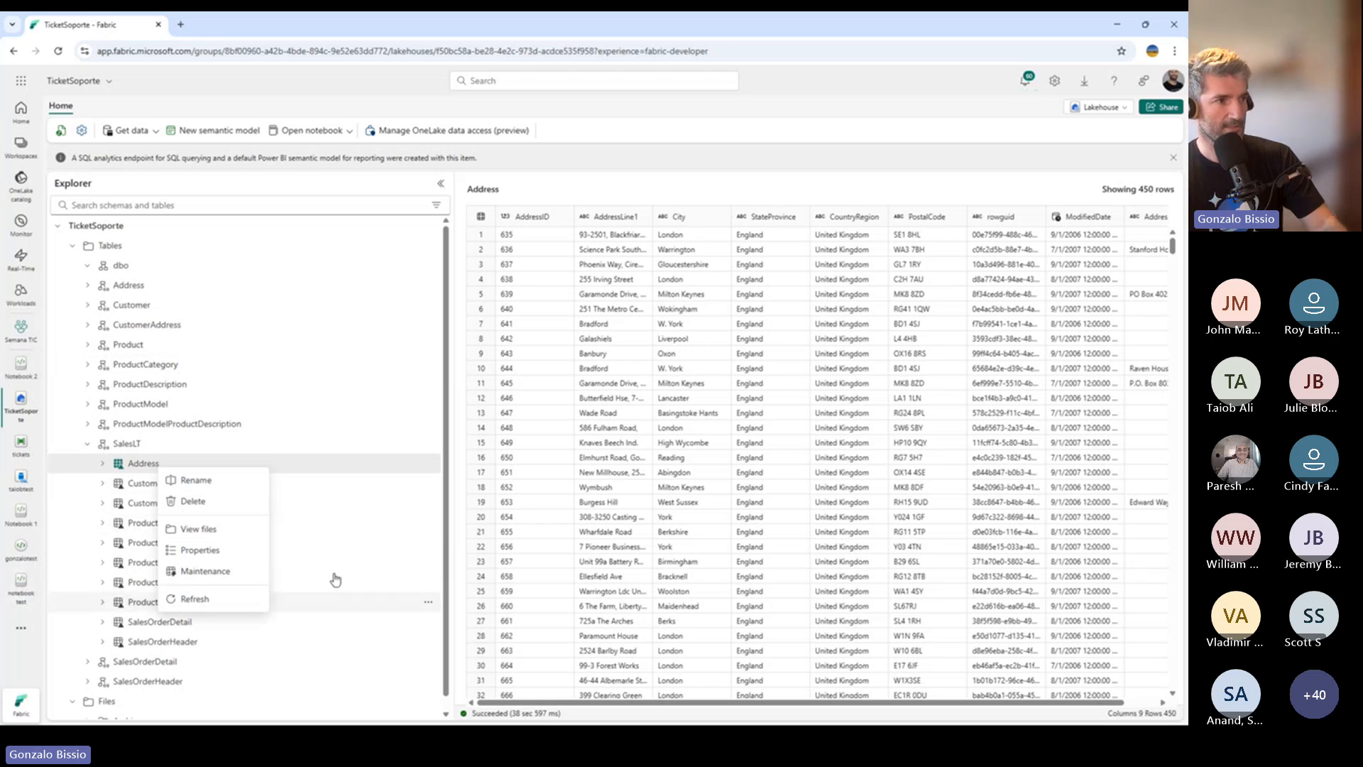
click(21, 587)
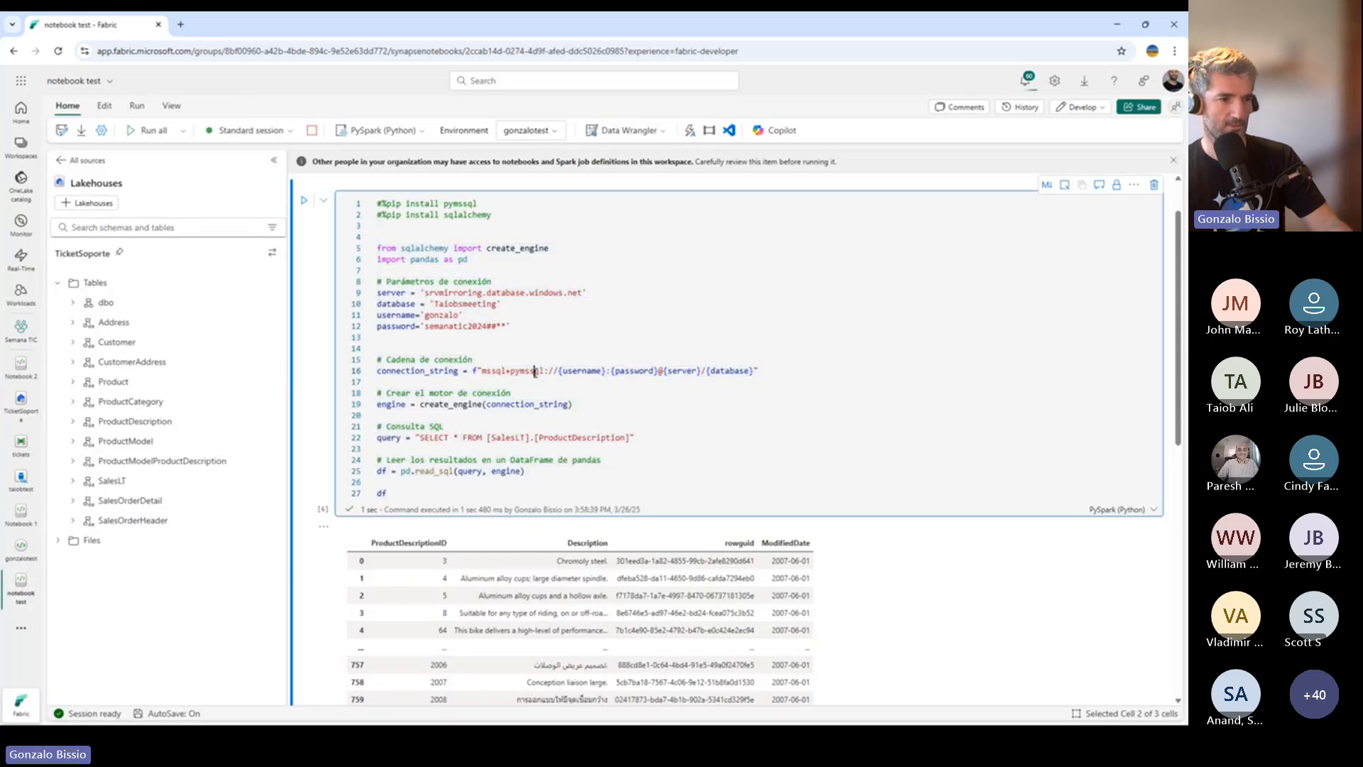
scroll(536, 369, down, 2)
drag(440, 364, 362, 267)
click(304, 262)
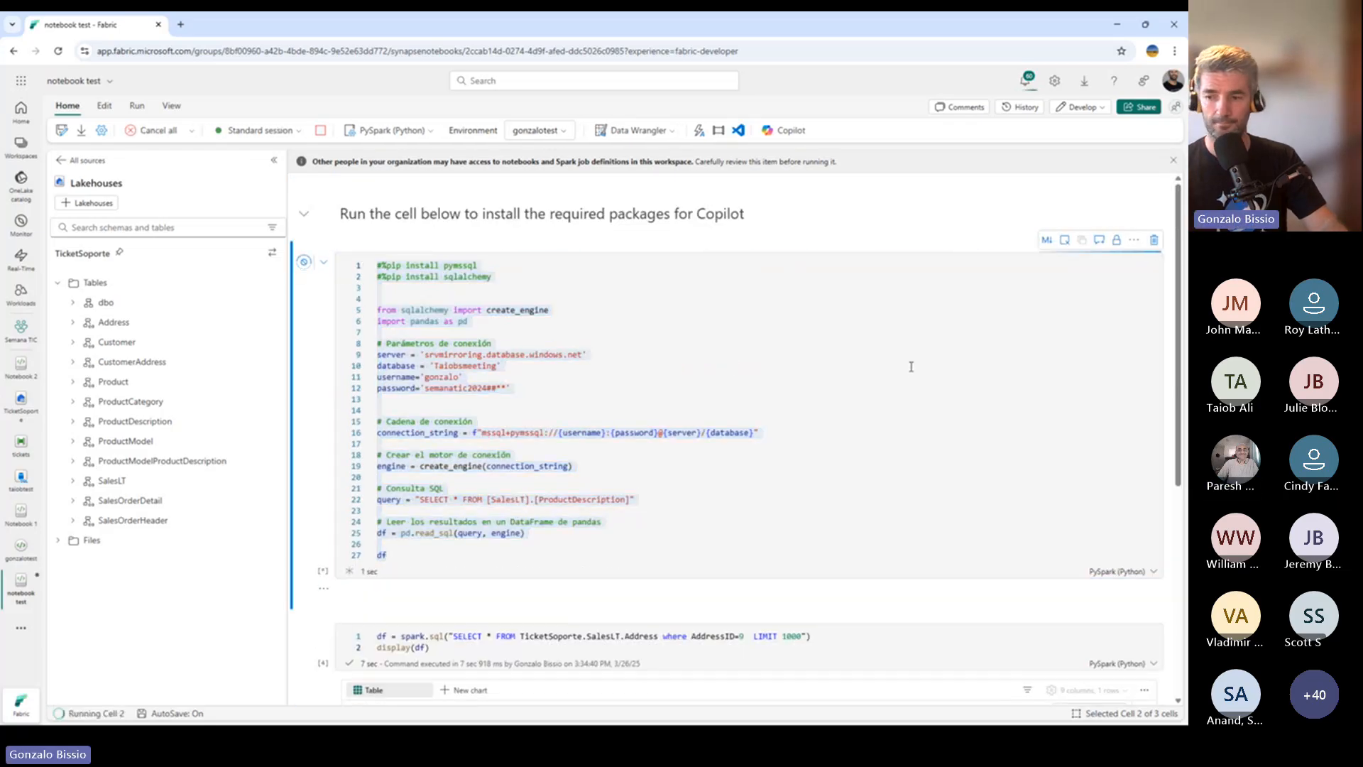
Step: Expand the SalesLT schema in the notebook's lakehouse and generate a Spark cell that loads the Product table
scroll(937, 526, down, 5)
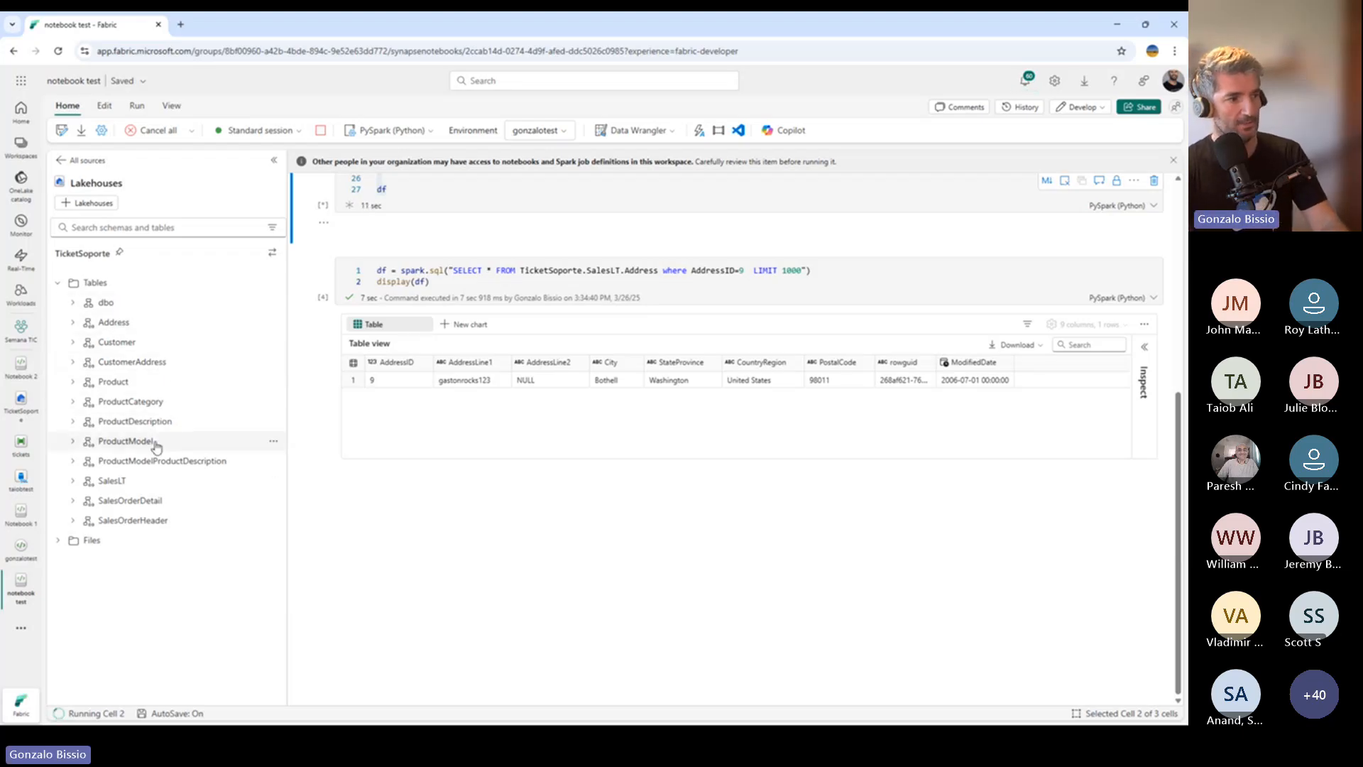
click(84, 483)
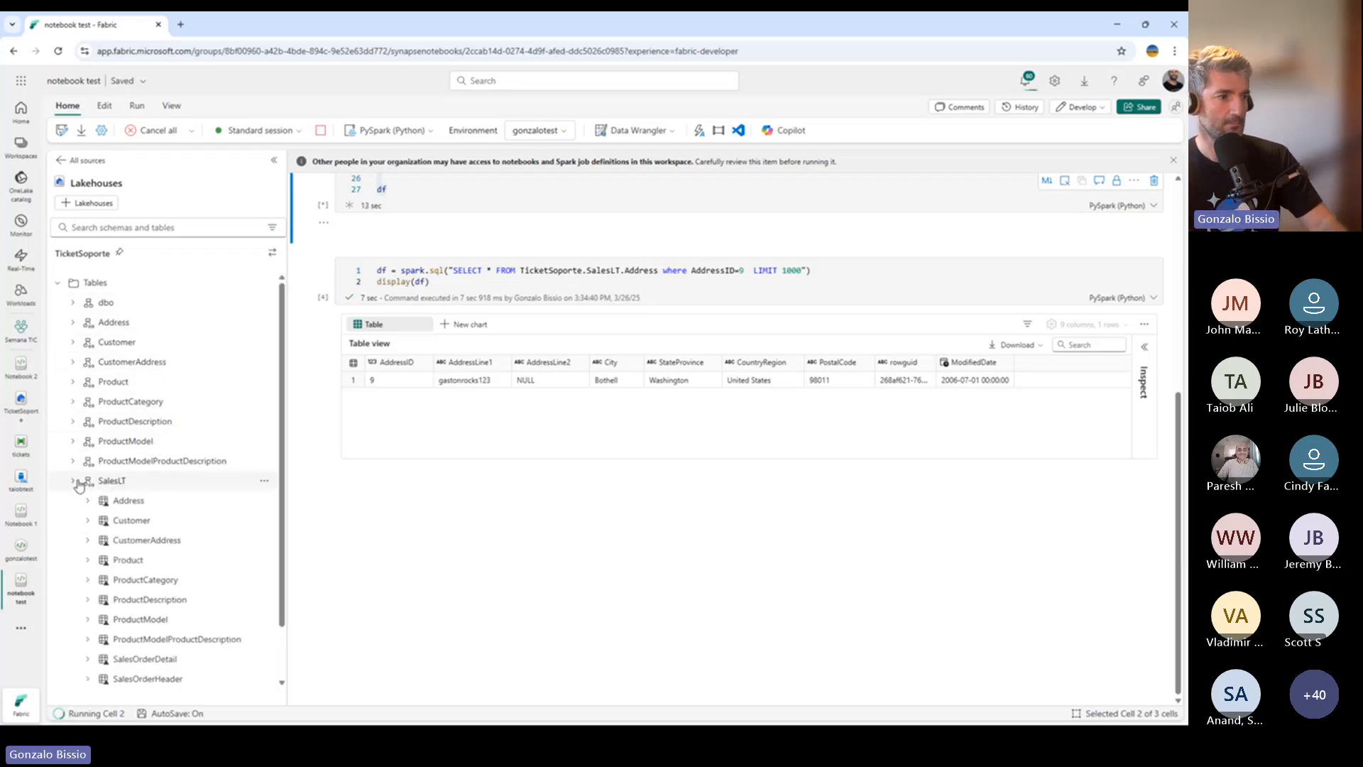
scroll(120, 469, down, 1)
right_click(134, 500)
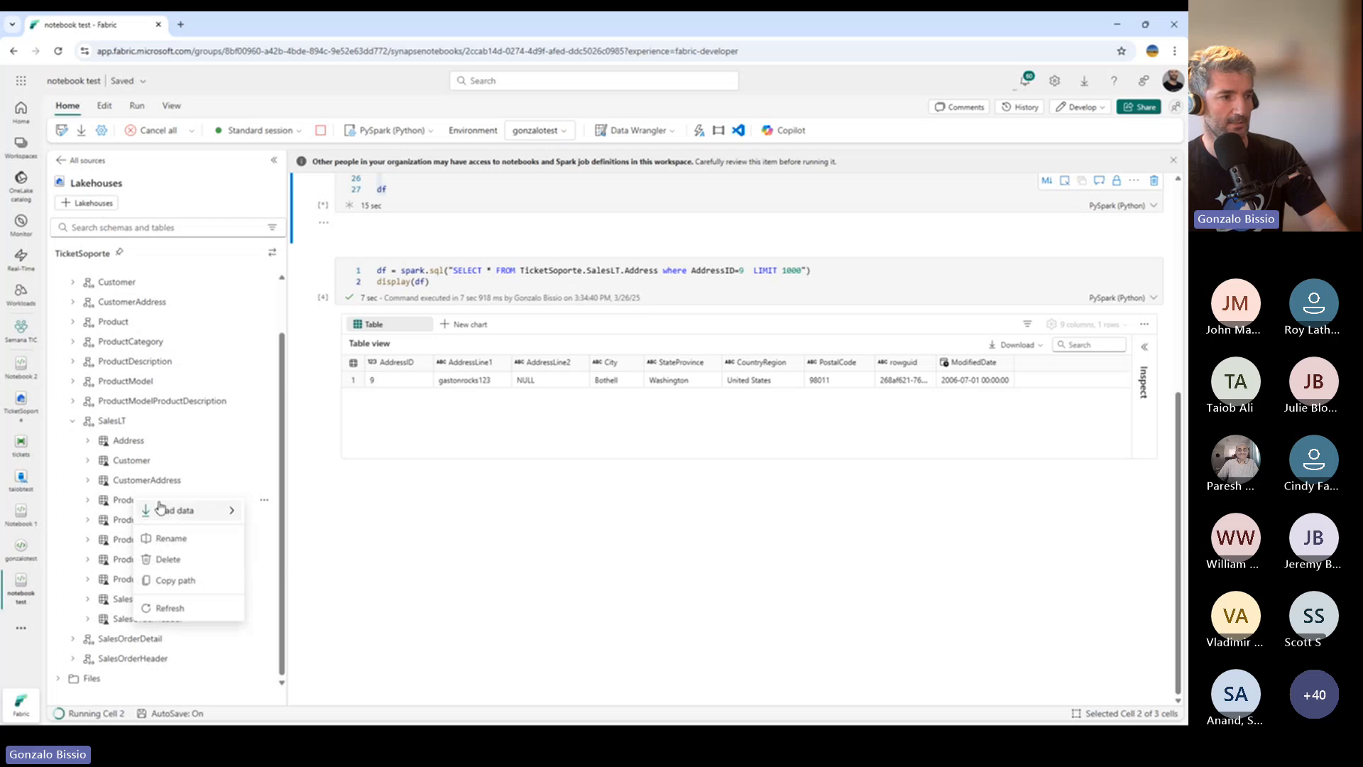
mouse_move(167, 510)
click(289, 512)
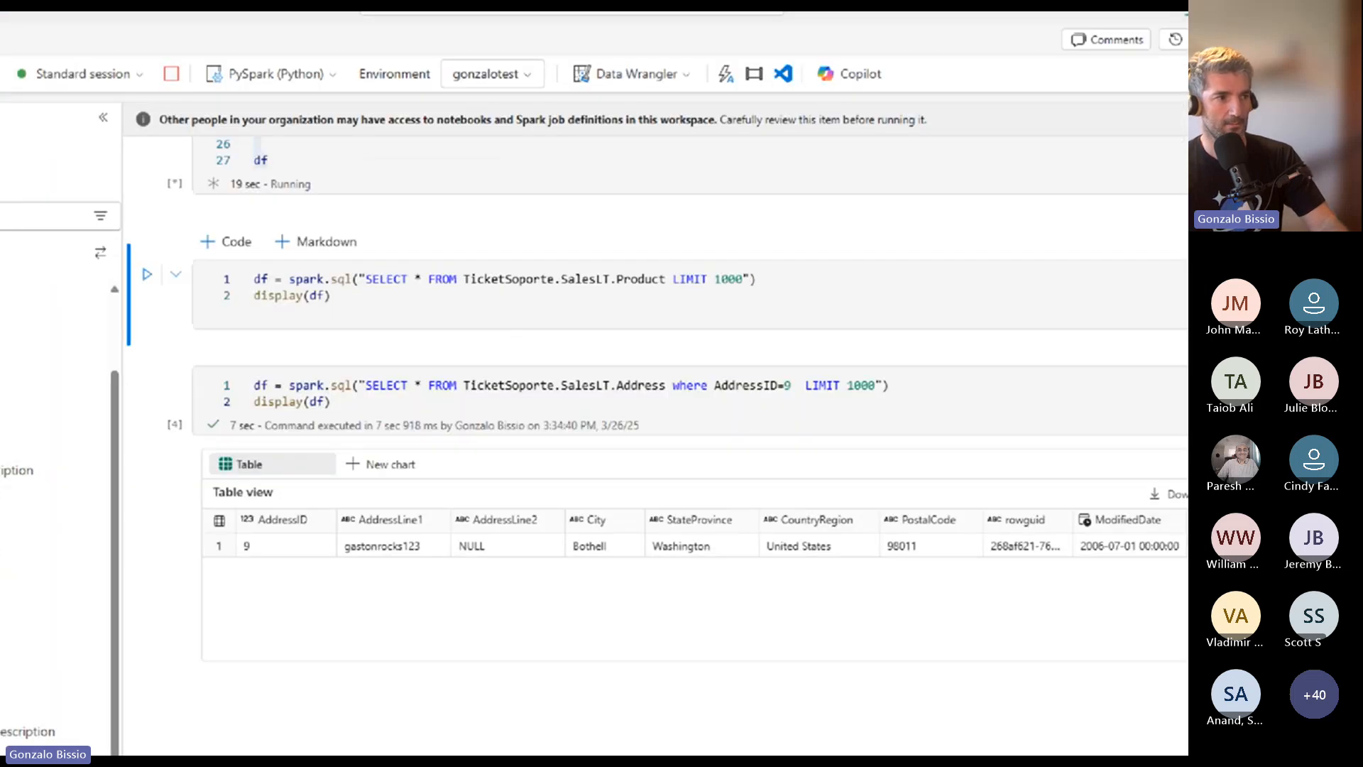
Step: Point out the generated TicketSoporte.SalesLT.Product query cell and run it
mouse_move(115, 192)
mouse_down()
mouse_move(1072, 343)
mouse_move(1071, 376)
mouse_up()
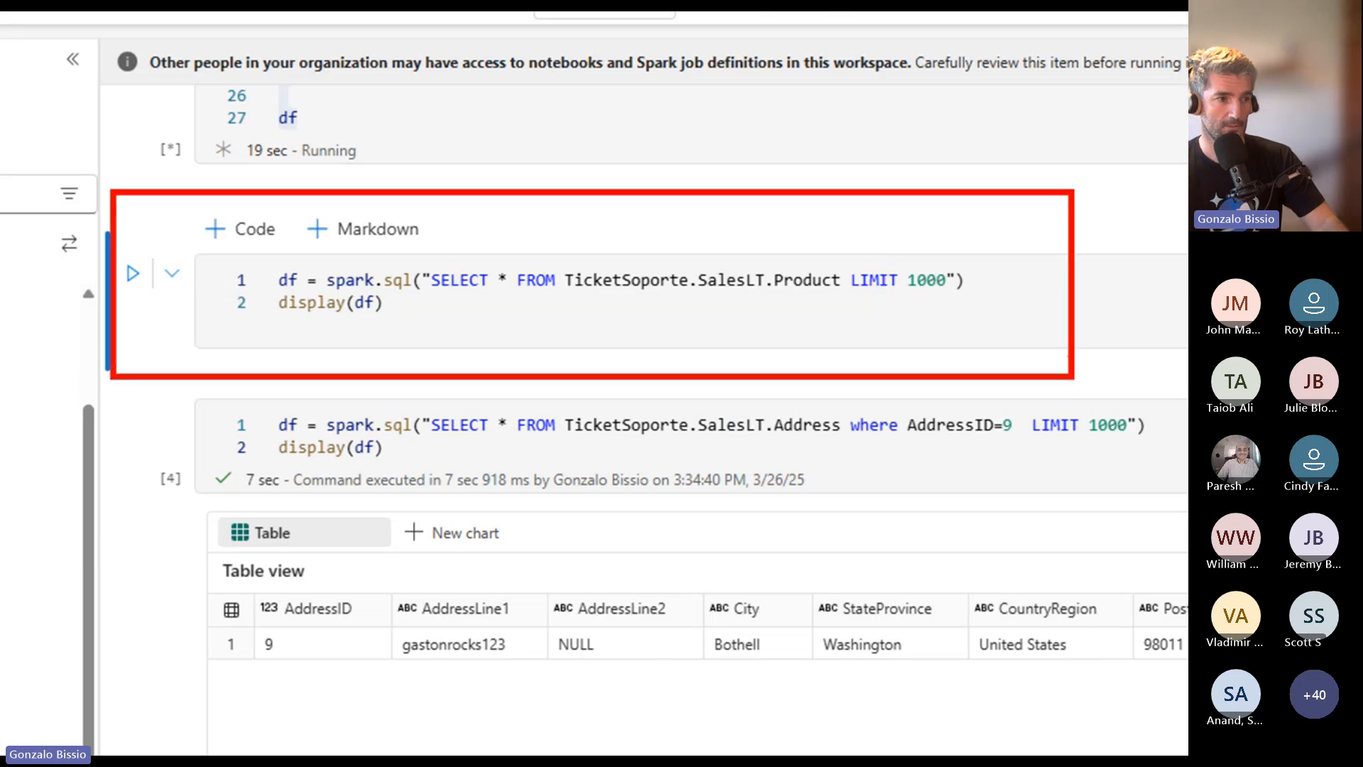
key(Escape)
scroll(593, 511, down, 1)
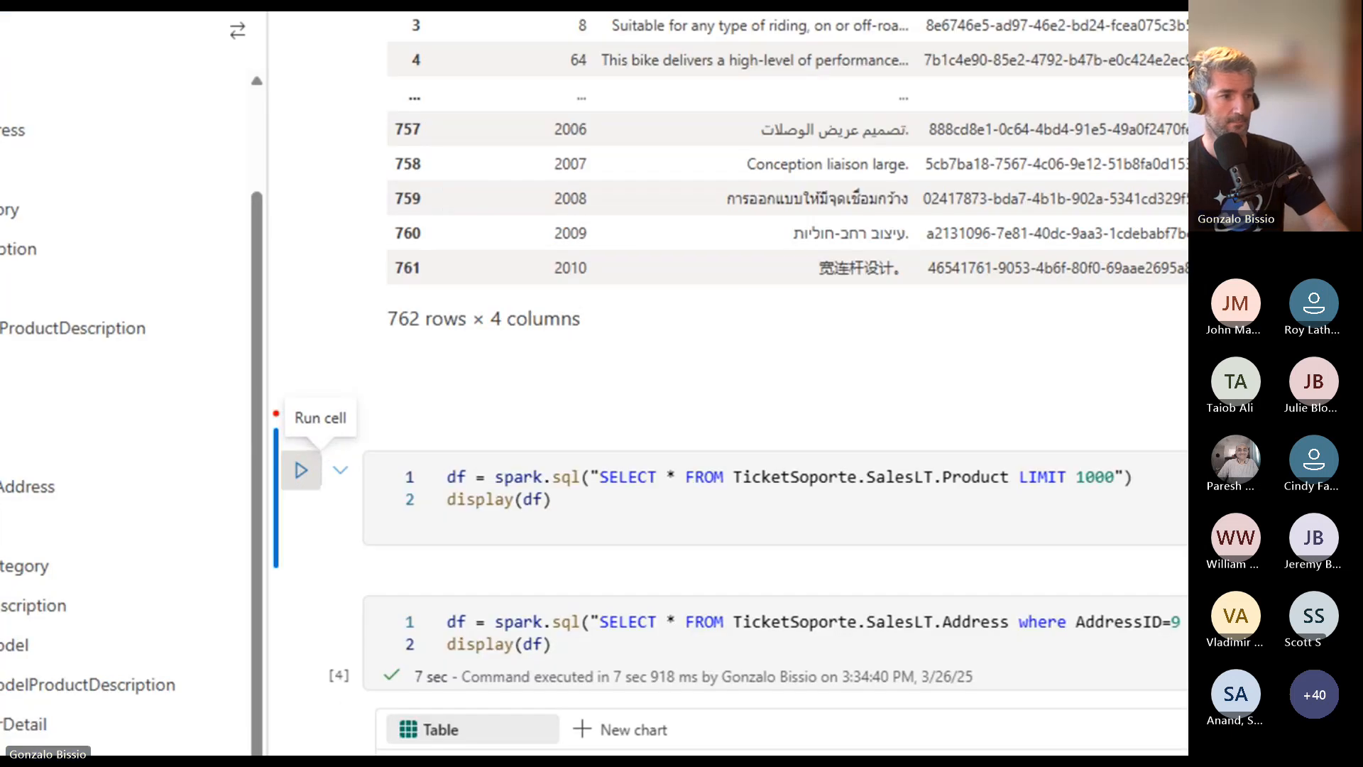
drag(286, 435, 340, 495)
key(Escape)
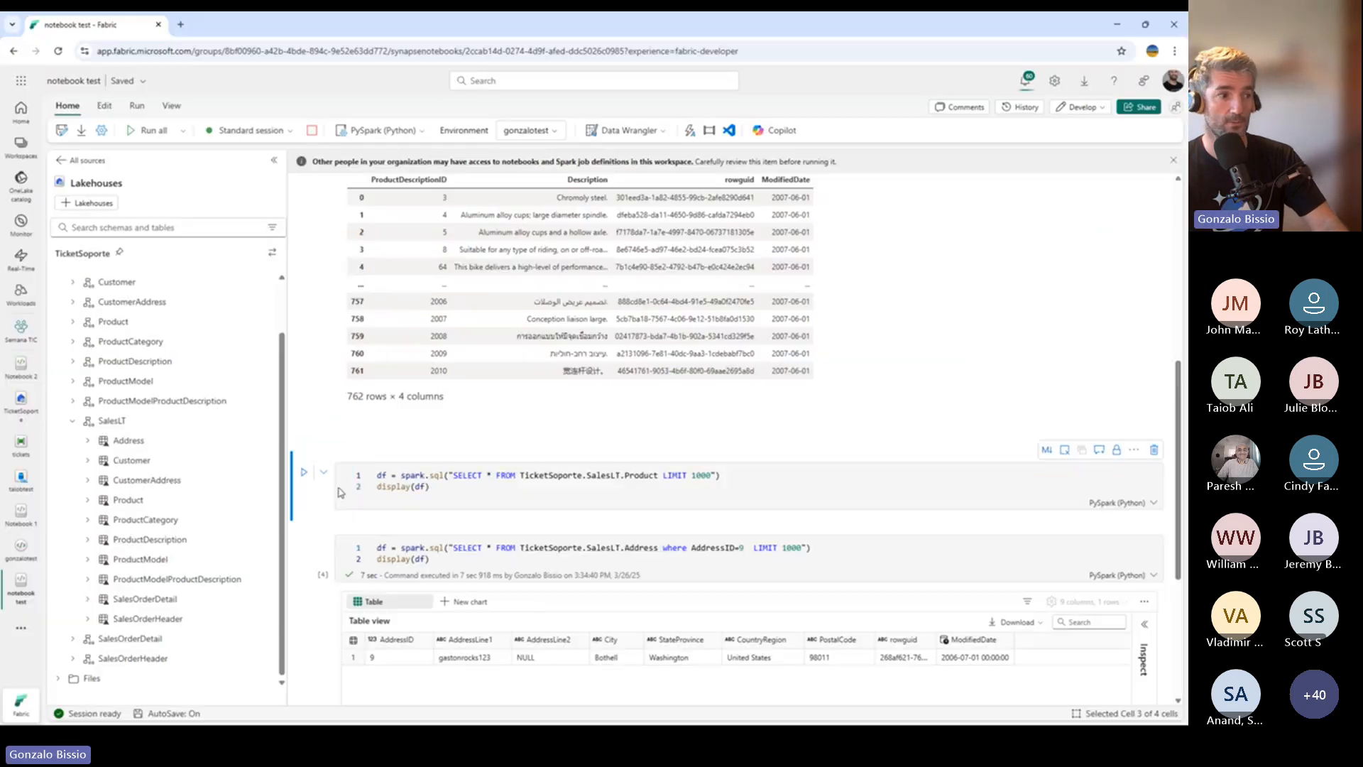
click(304, 474)
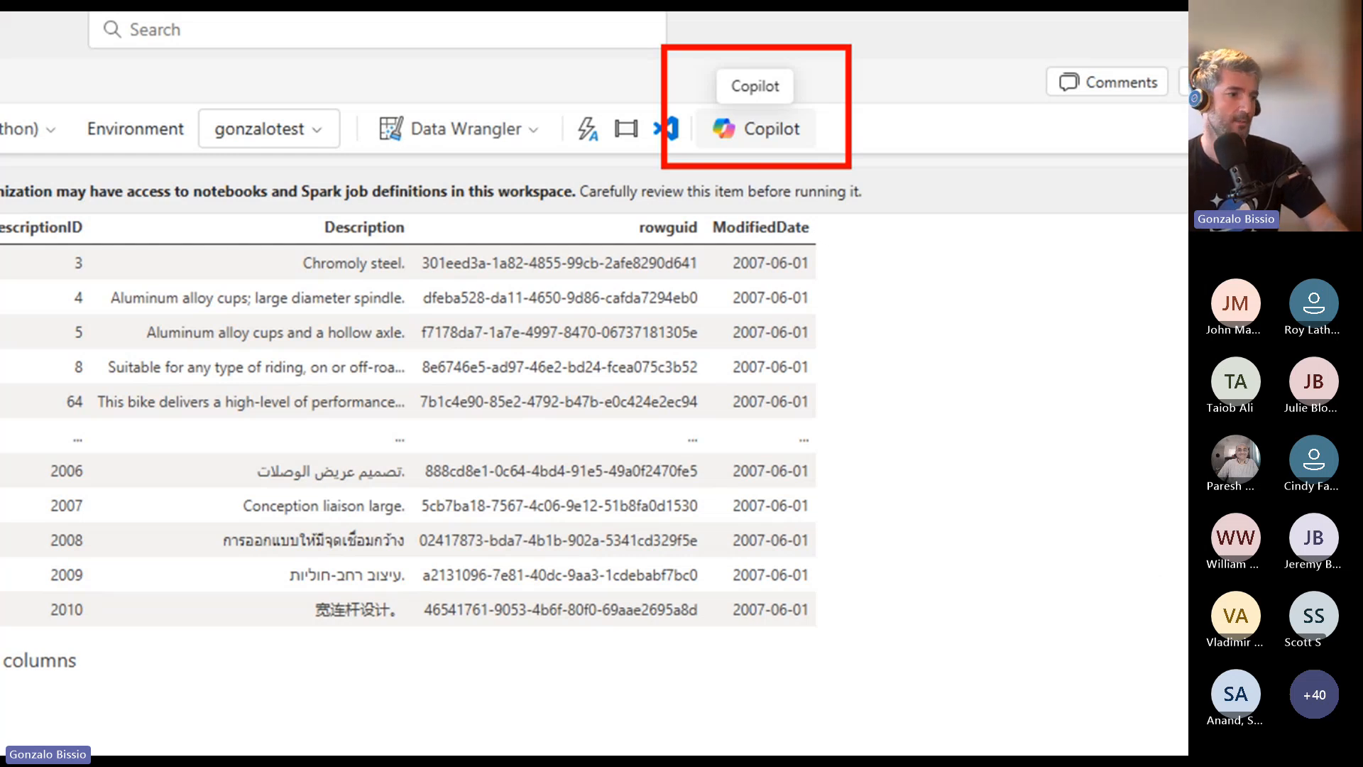
Step: Review the Address query's filter on AddressID=9 and the AddressLine1 value in its result table
key(Escape)
scroll(667, 572, down, 3)
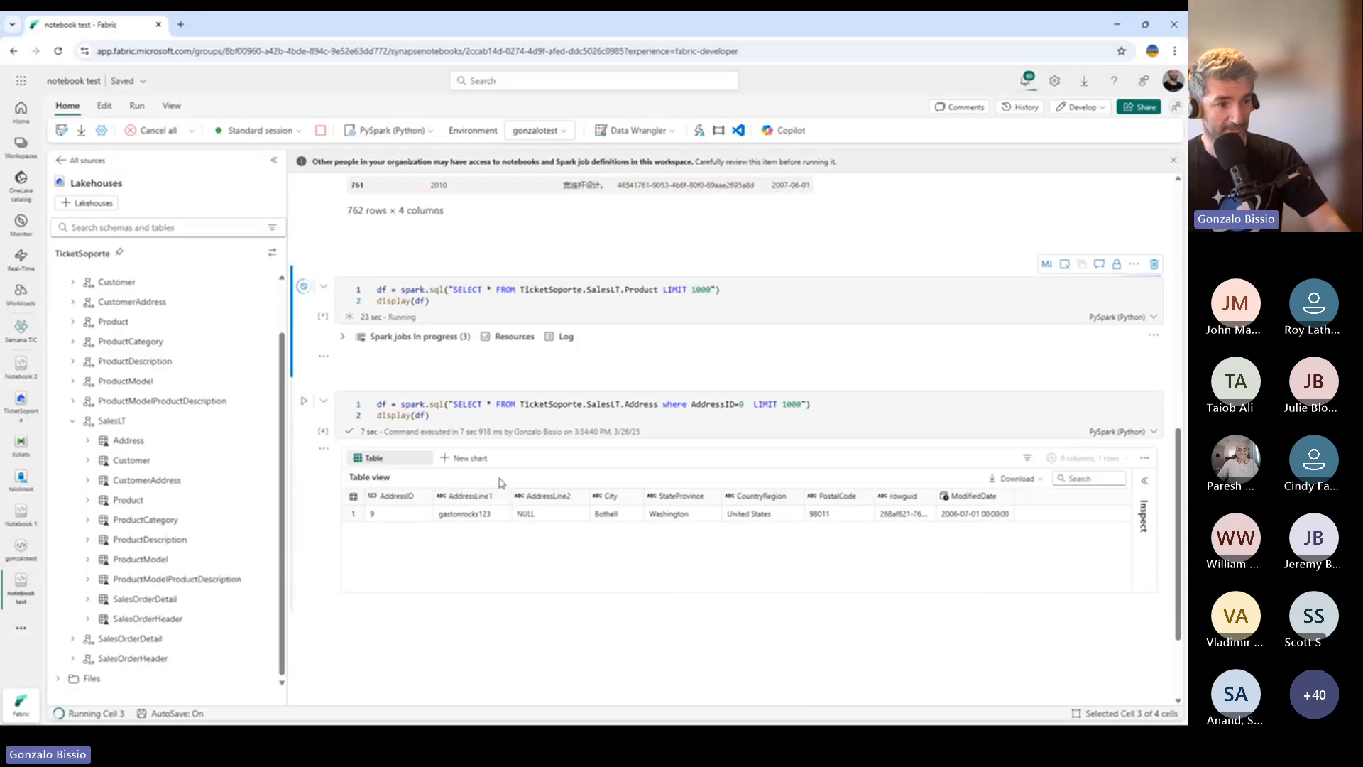
key(ctrl+1)
click(734, 413)
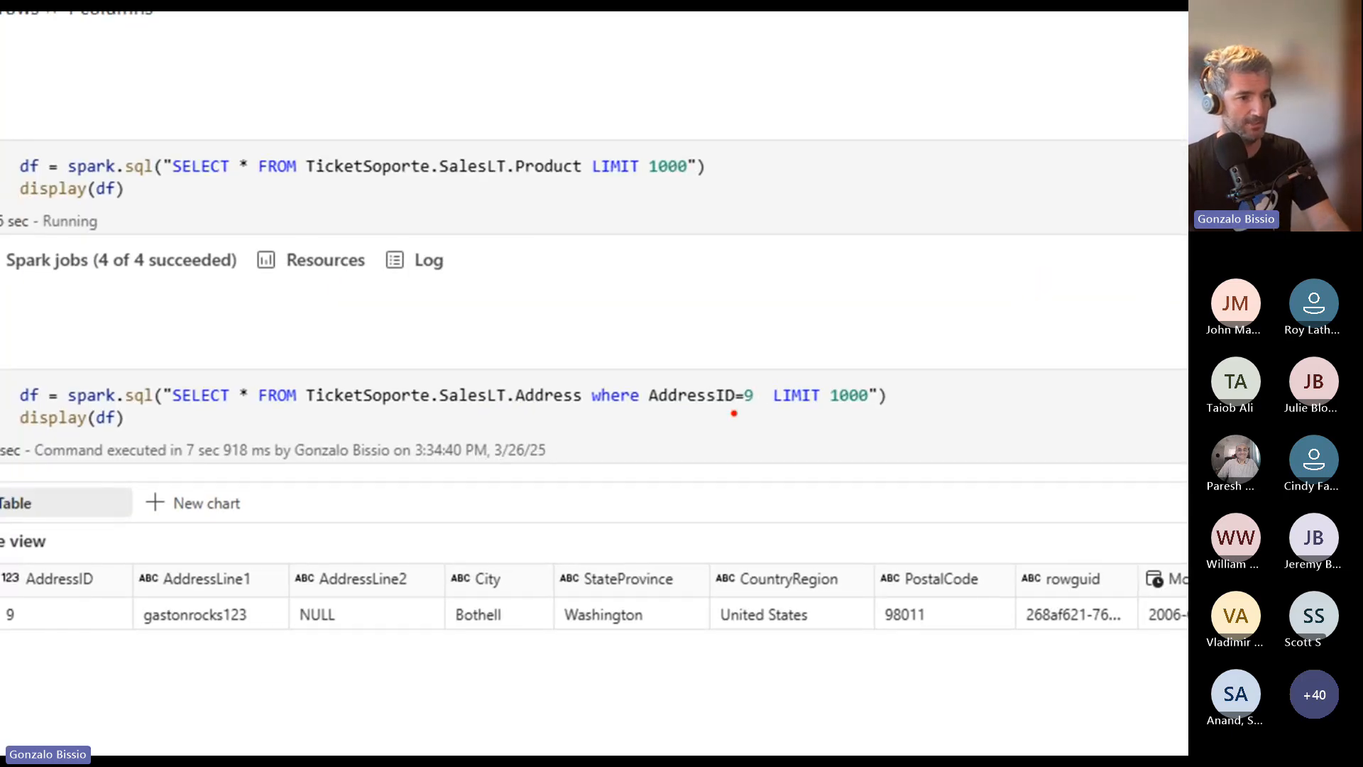
drag(571, 361, 887, 422)
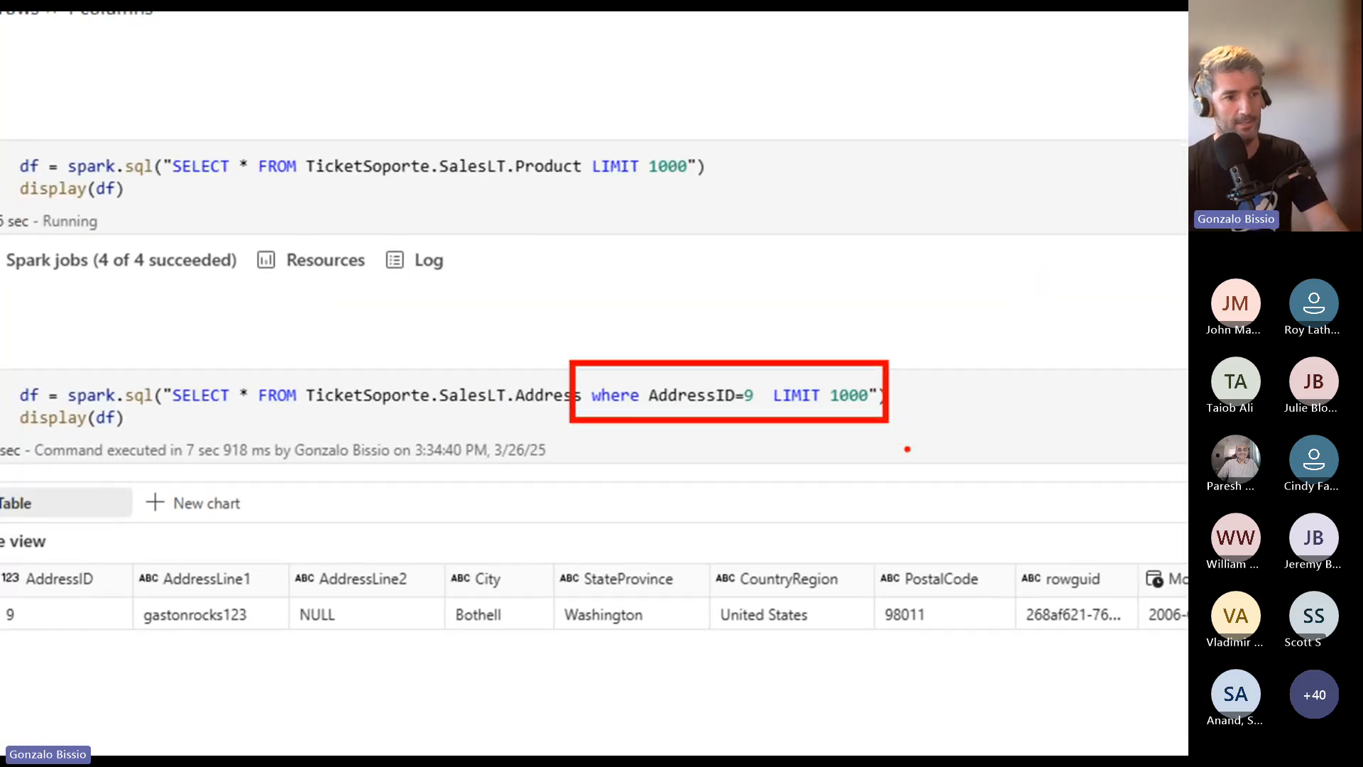
key(Escape)
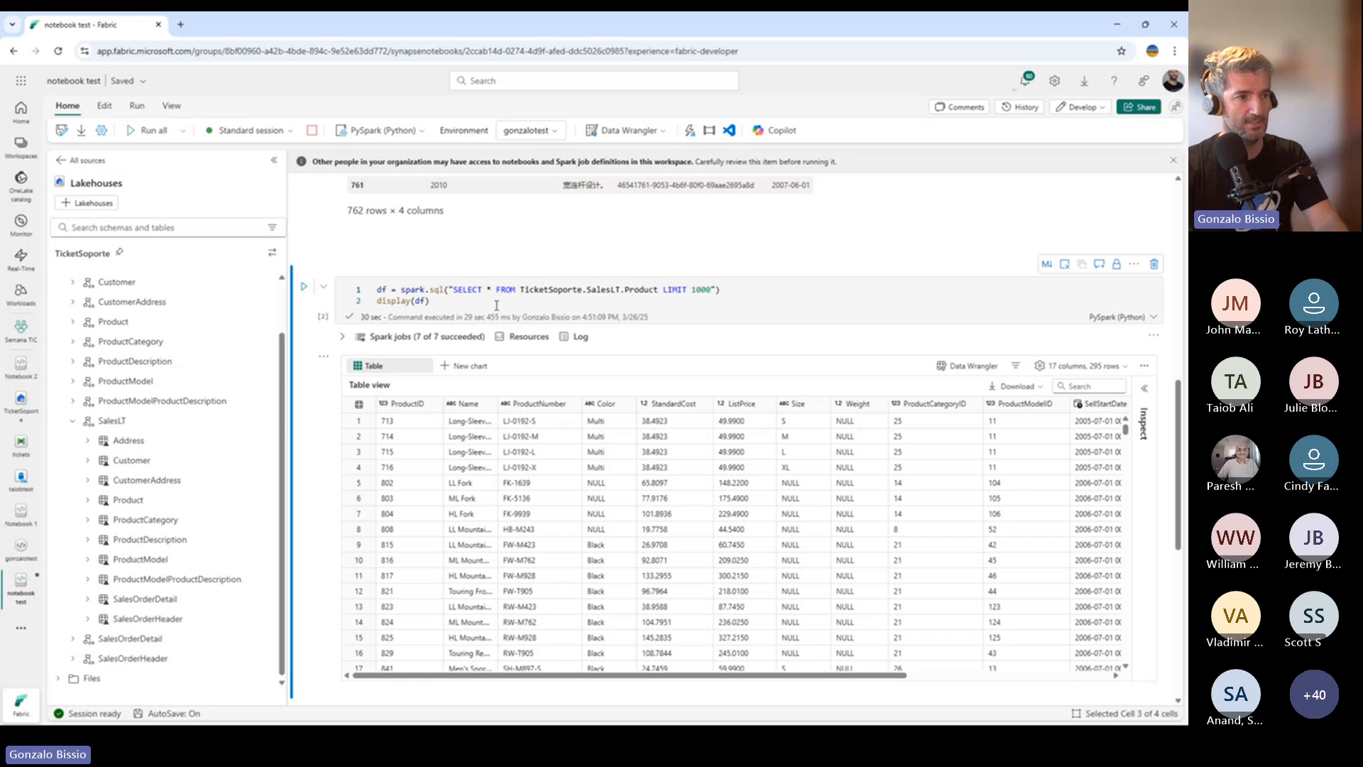
scroll(561, 529, down, 6)
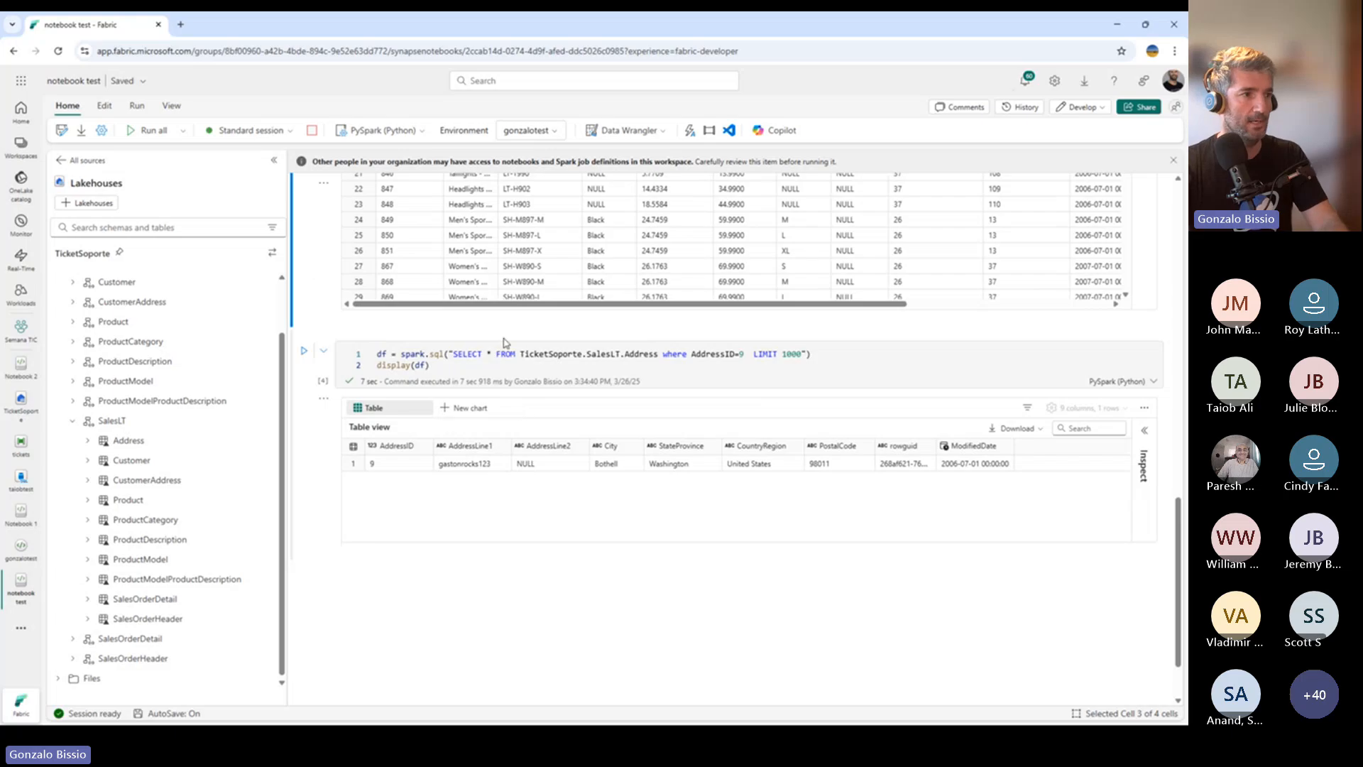
key(ctrl+1)
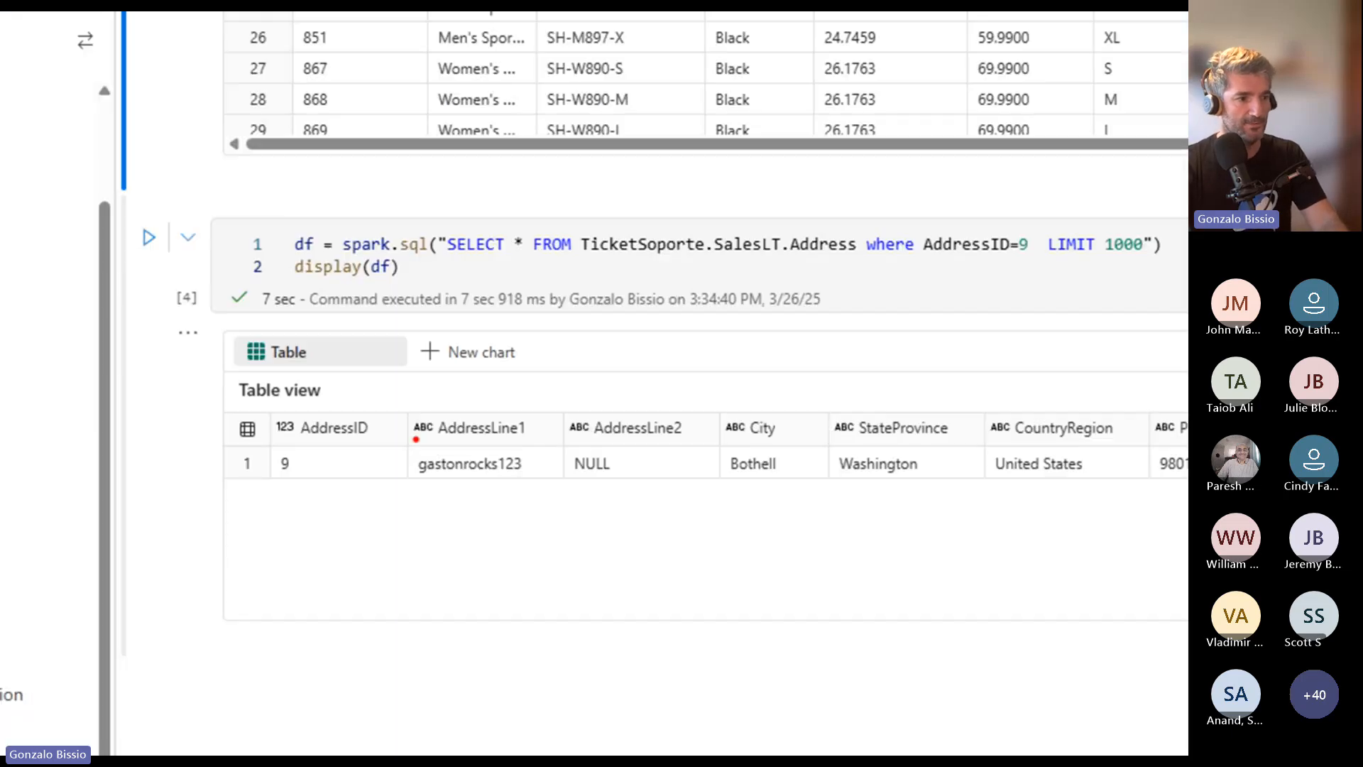
drag(403, 404, 565, 505)
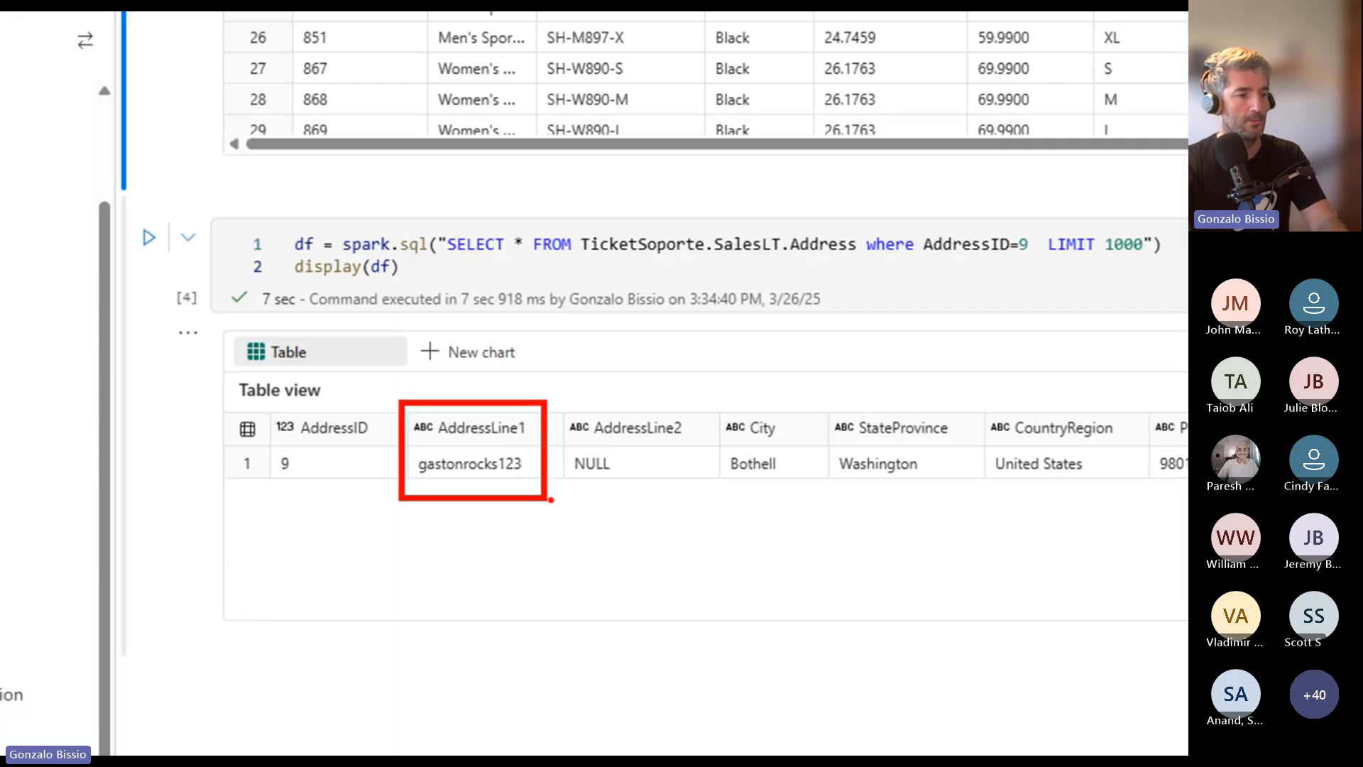
key(Escape)
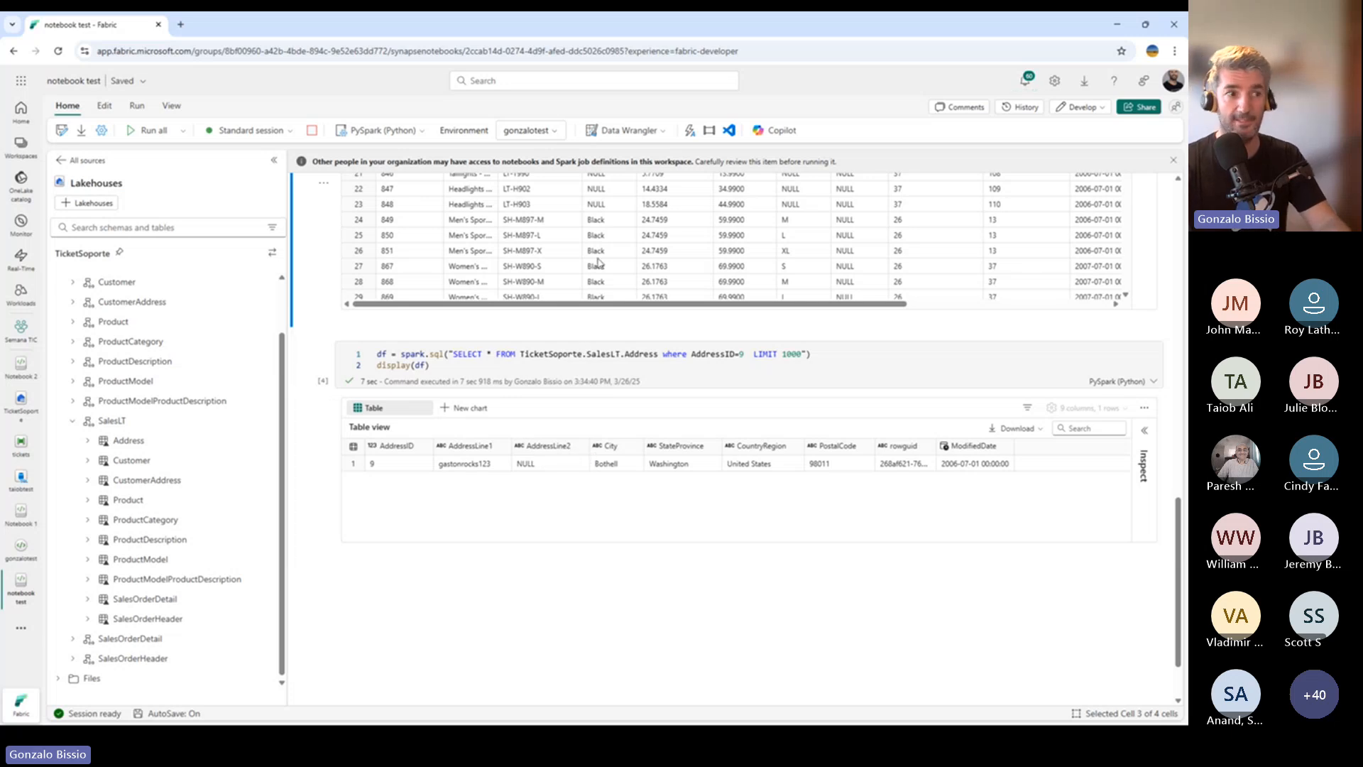
Step: Open the Spark DataFrame df in Data Wrangler
scroll(597, 262, up, 10)
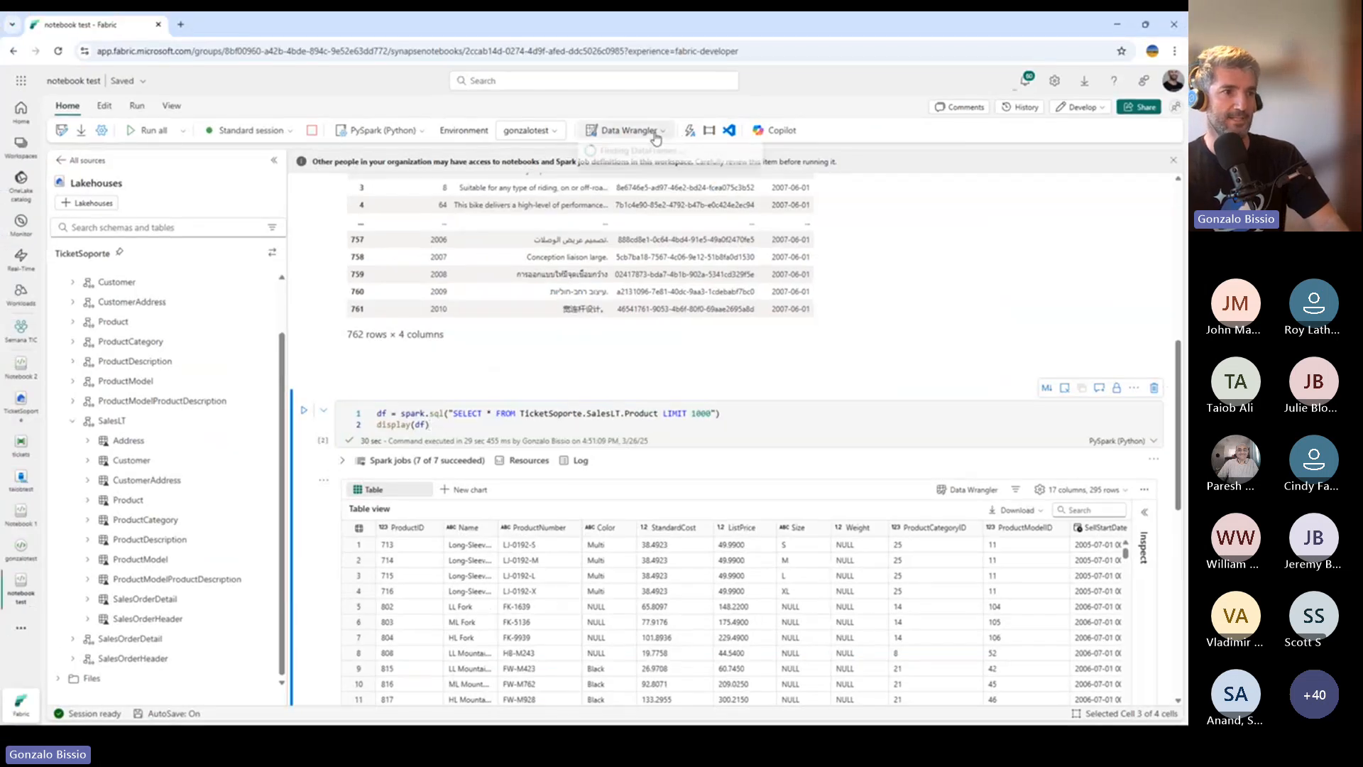
click(617, 133)
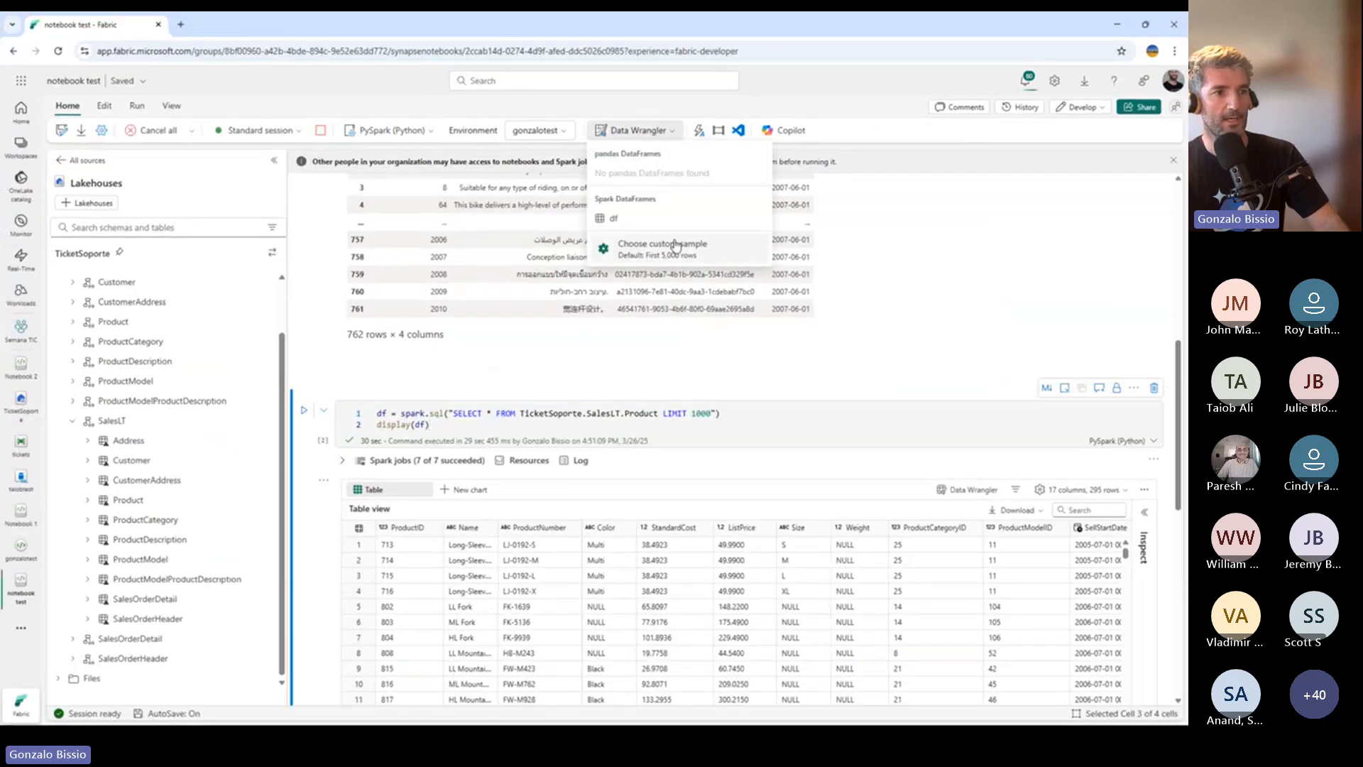
click(612, 220)
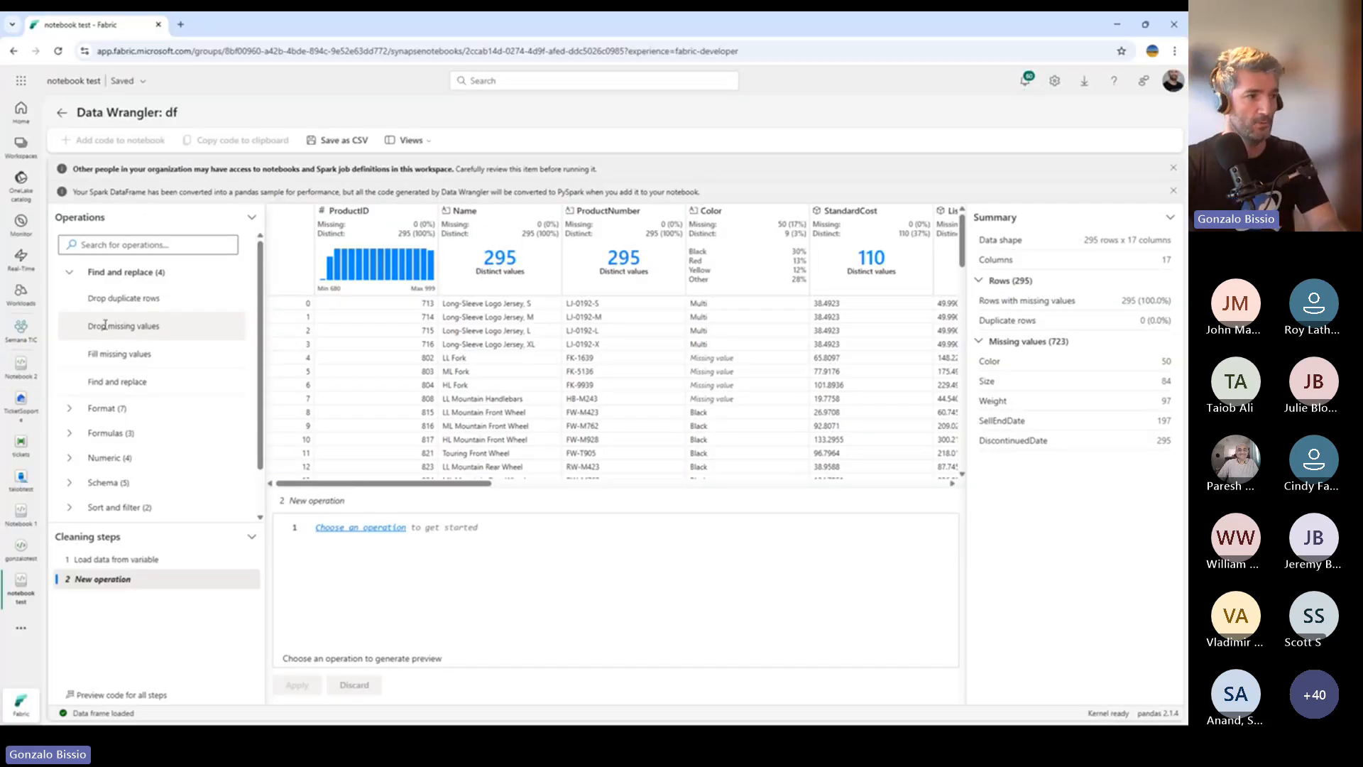
Step: Try a Drop duplicate rows operation on only the ProductID column, review its generated code, and return to the notebook
click(115, 298)
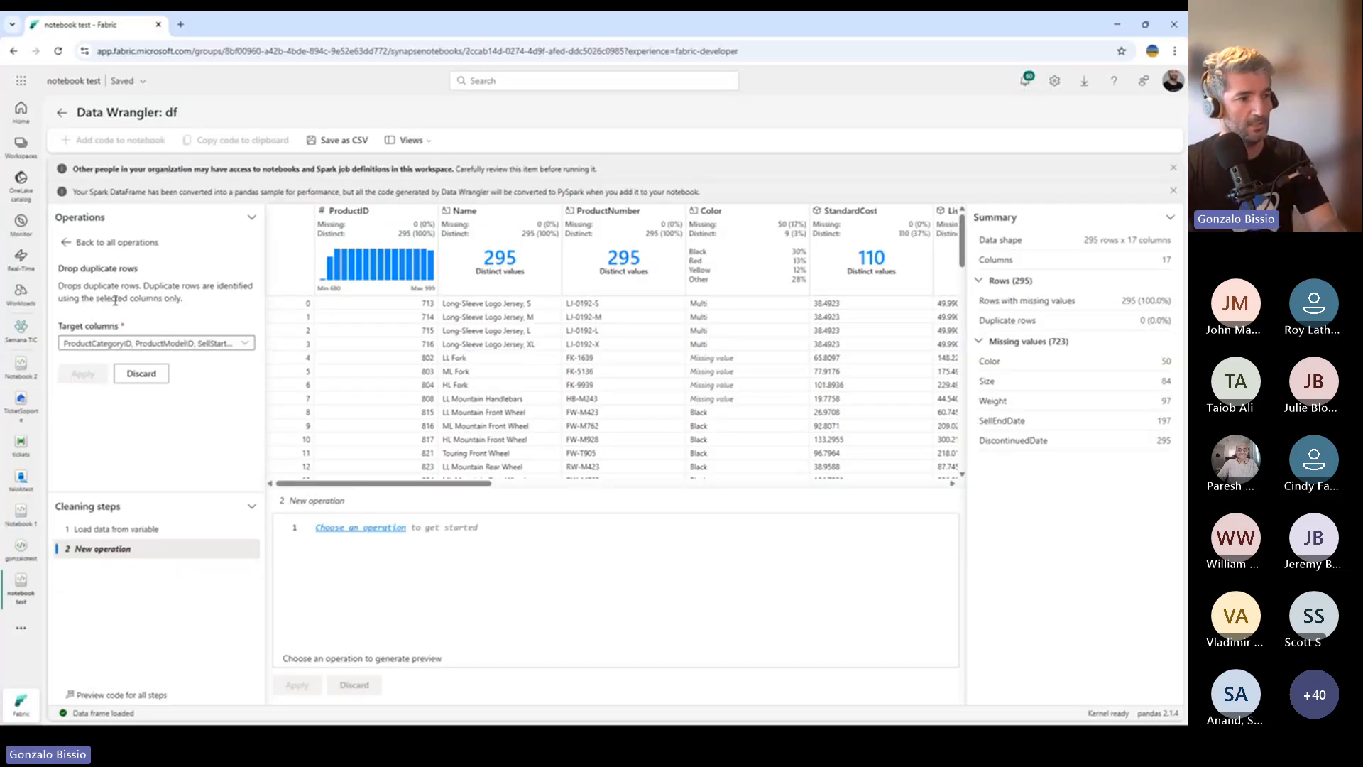
click(153, 343)
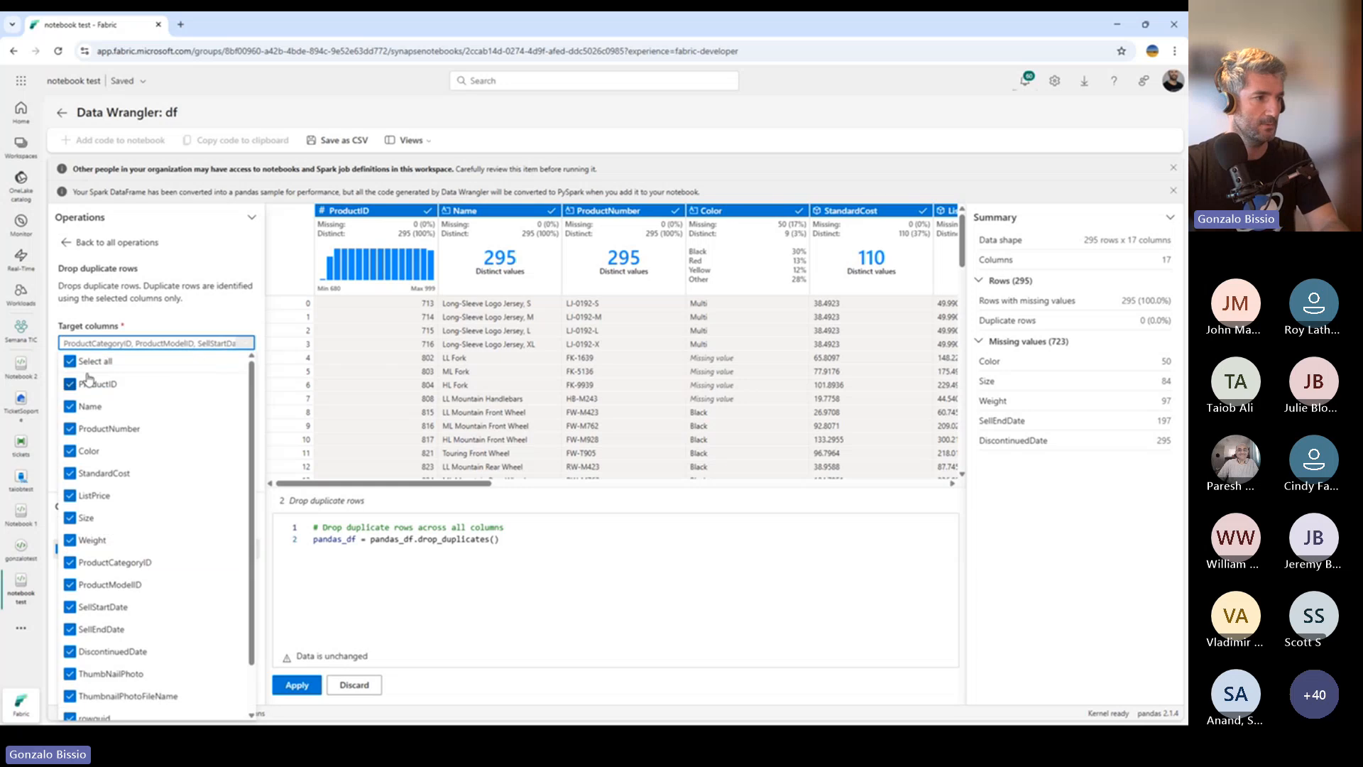
click(74, 361)
click(70, 383)
click(526, 596)
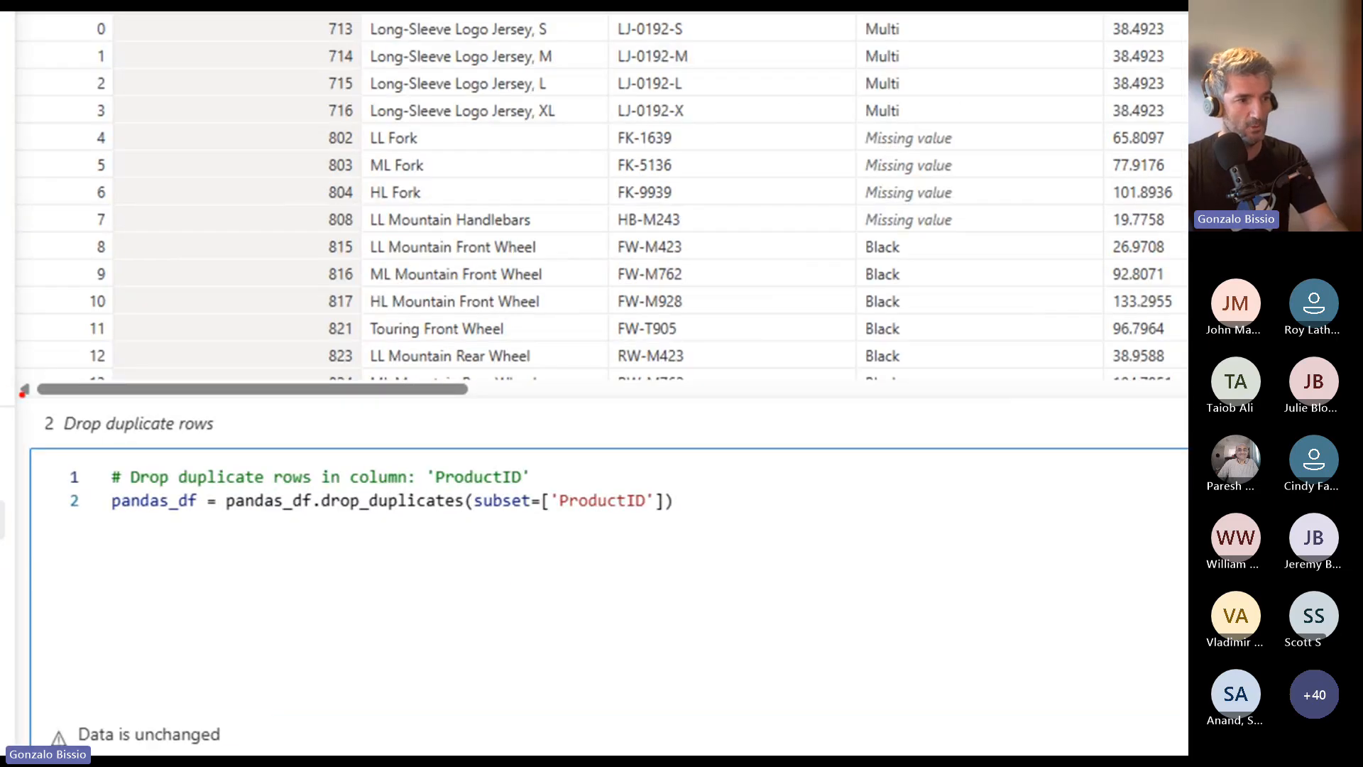
drag(22, 392, 822, 587)
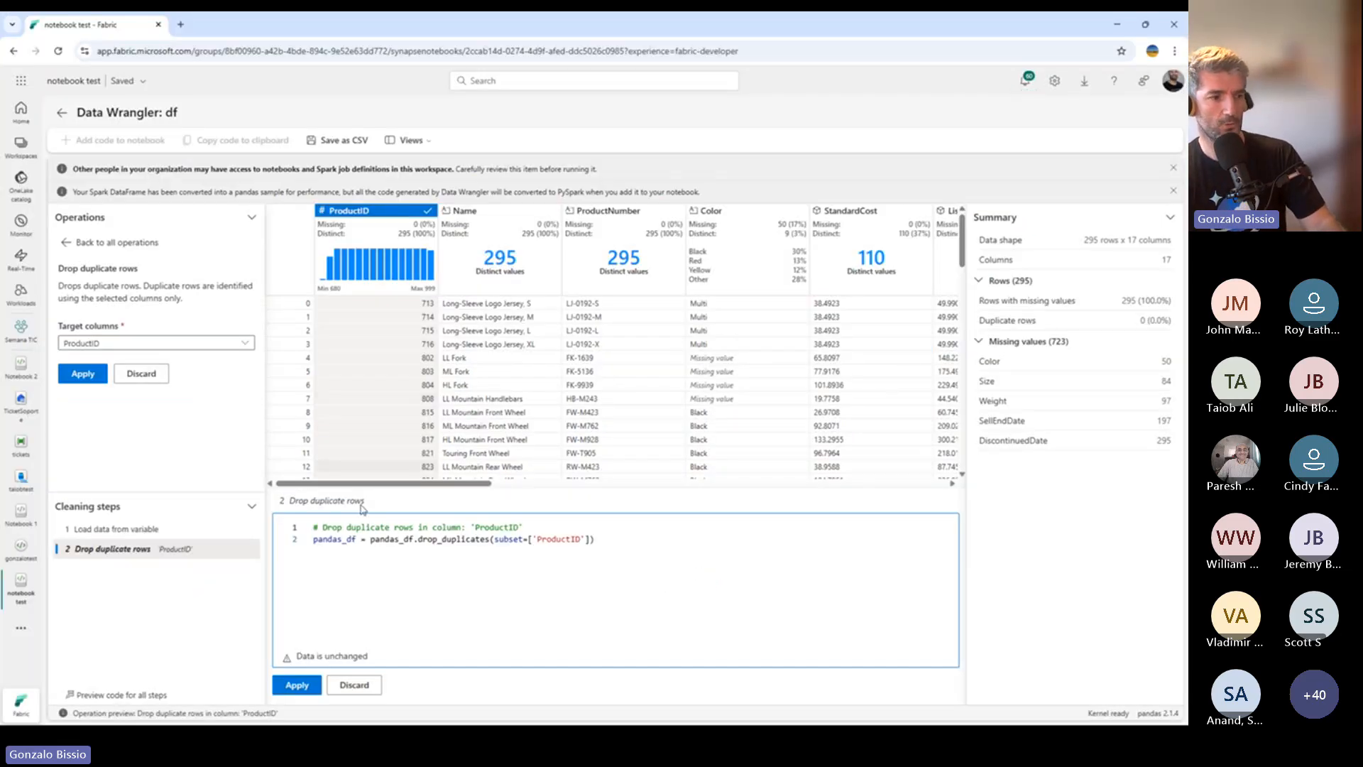
click(298, 685)
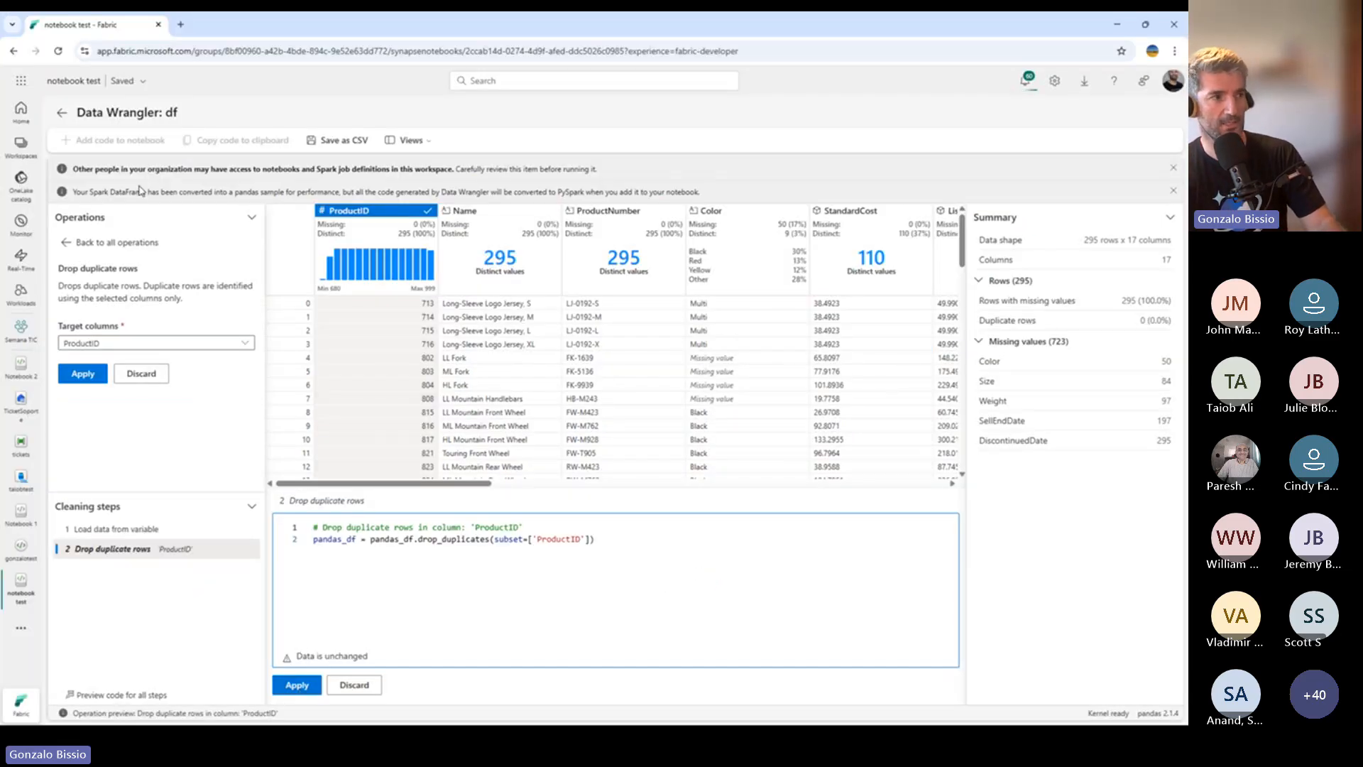
click(62, 112)
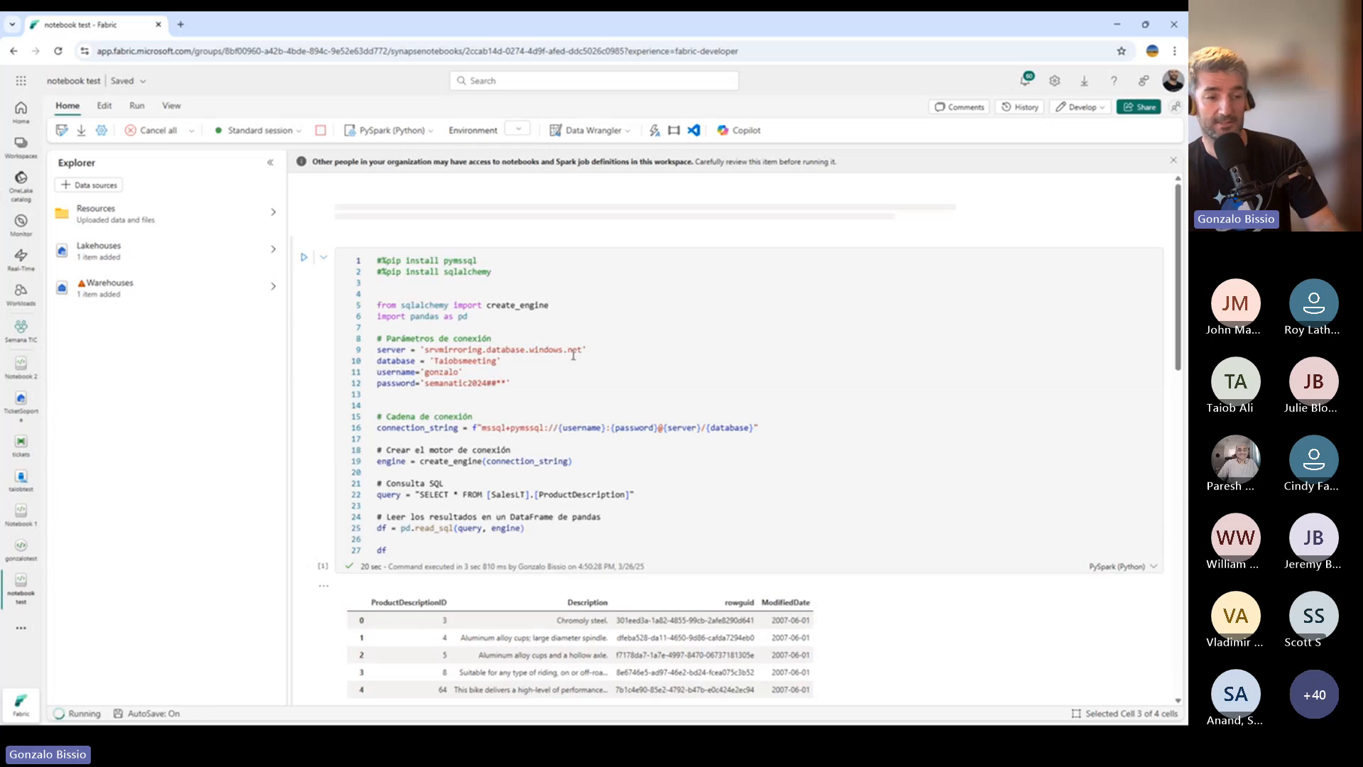
Step: Point out the option for opening the notebook in VS Code
scroll(613, 468, down, 2)
scroll(615, 471, down, 3)
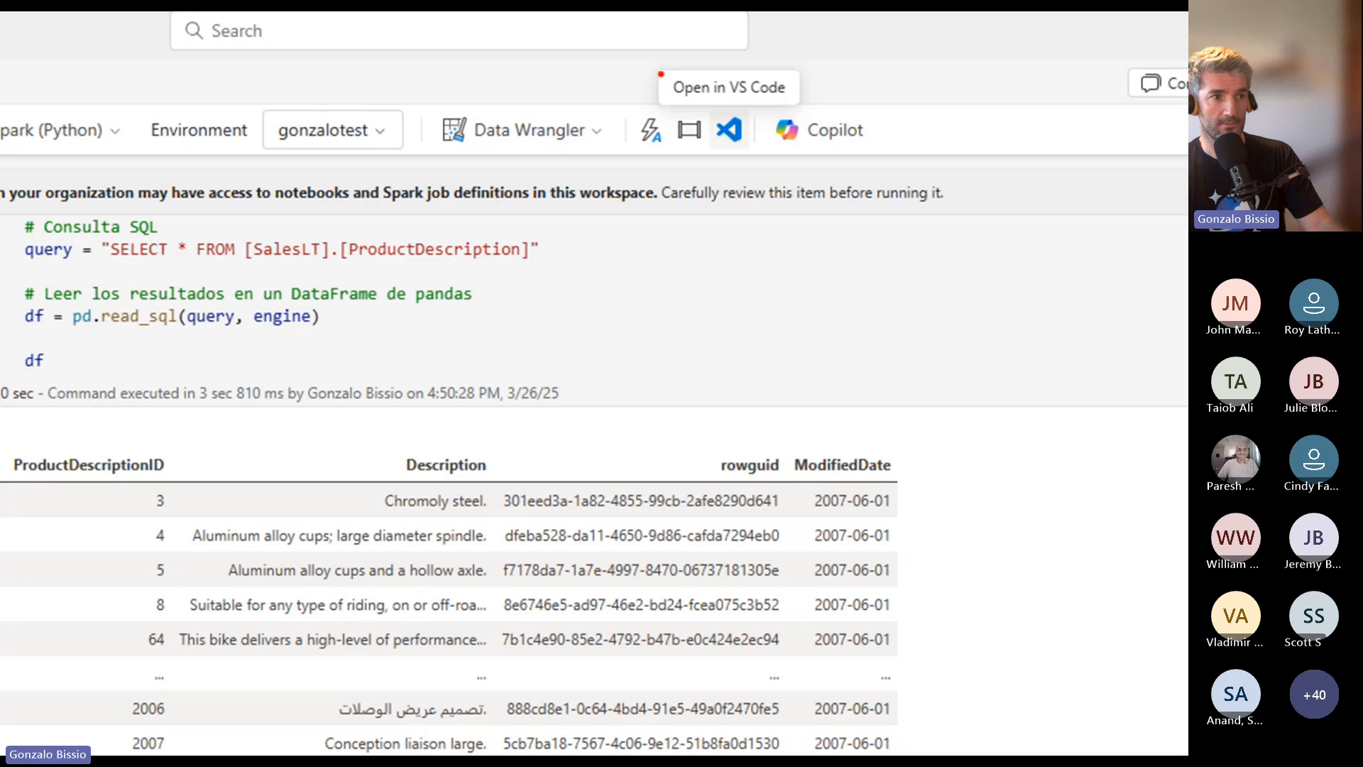
drag(646, 61, 817, 151)
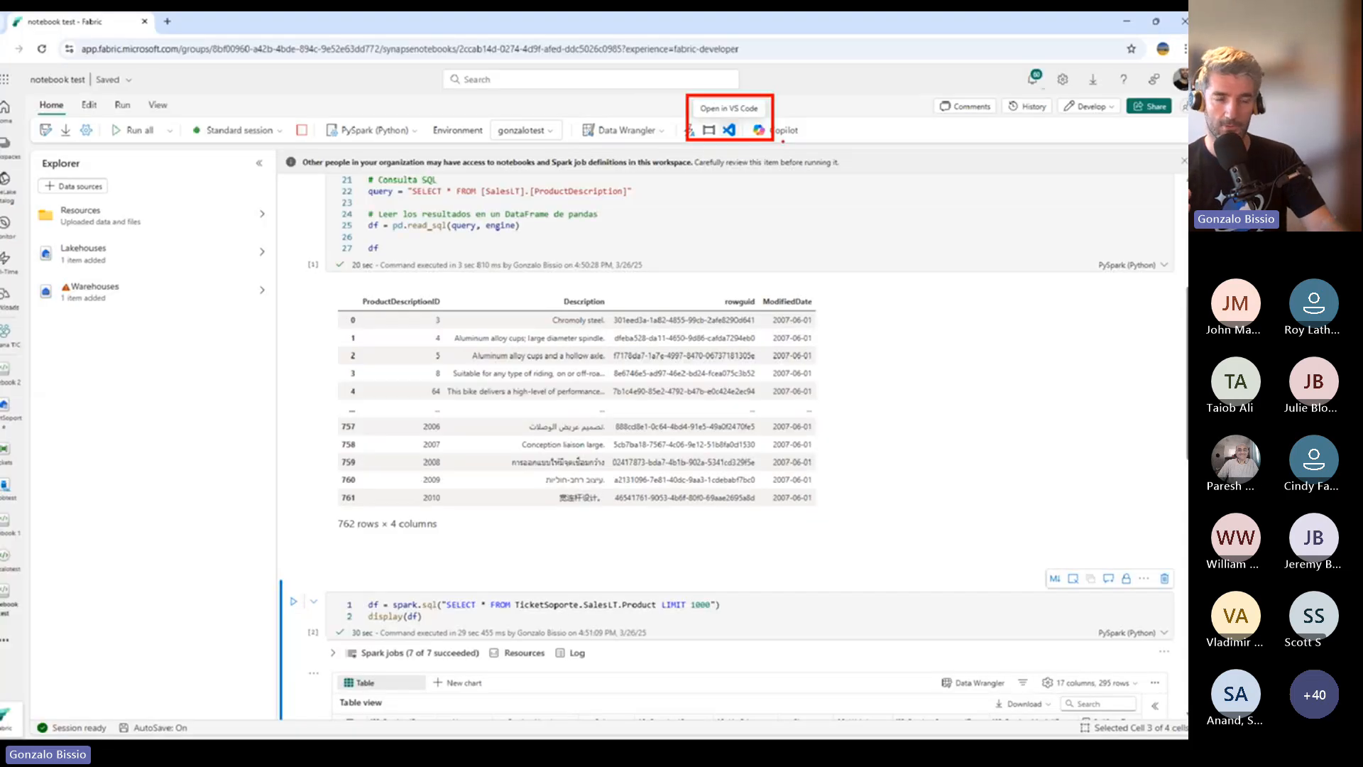
Step: Open the code snippet library and browse its PySpark, SparkSQL and Python snippets
click(105, 105)
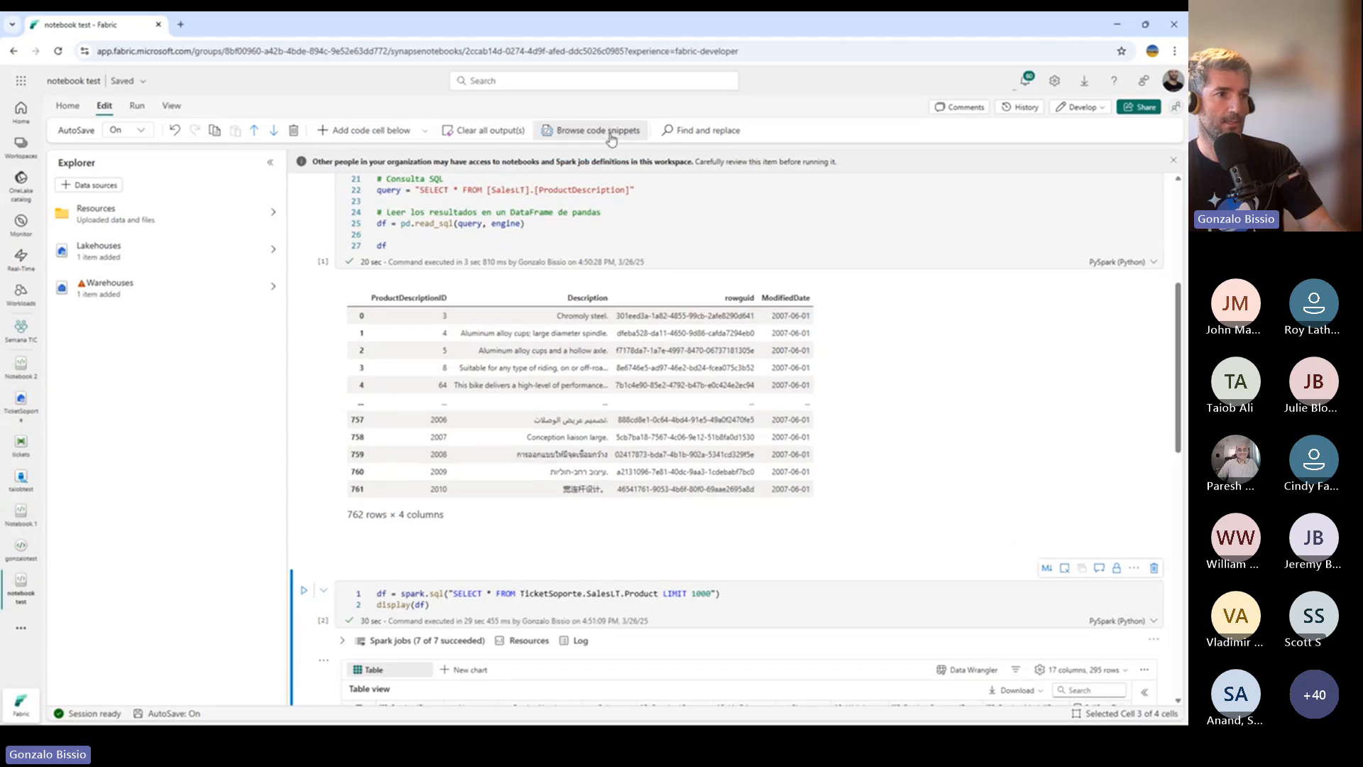
click(600, 131)
scroll(1111, 359, down, 3)
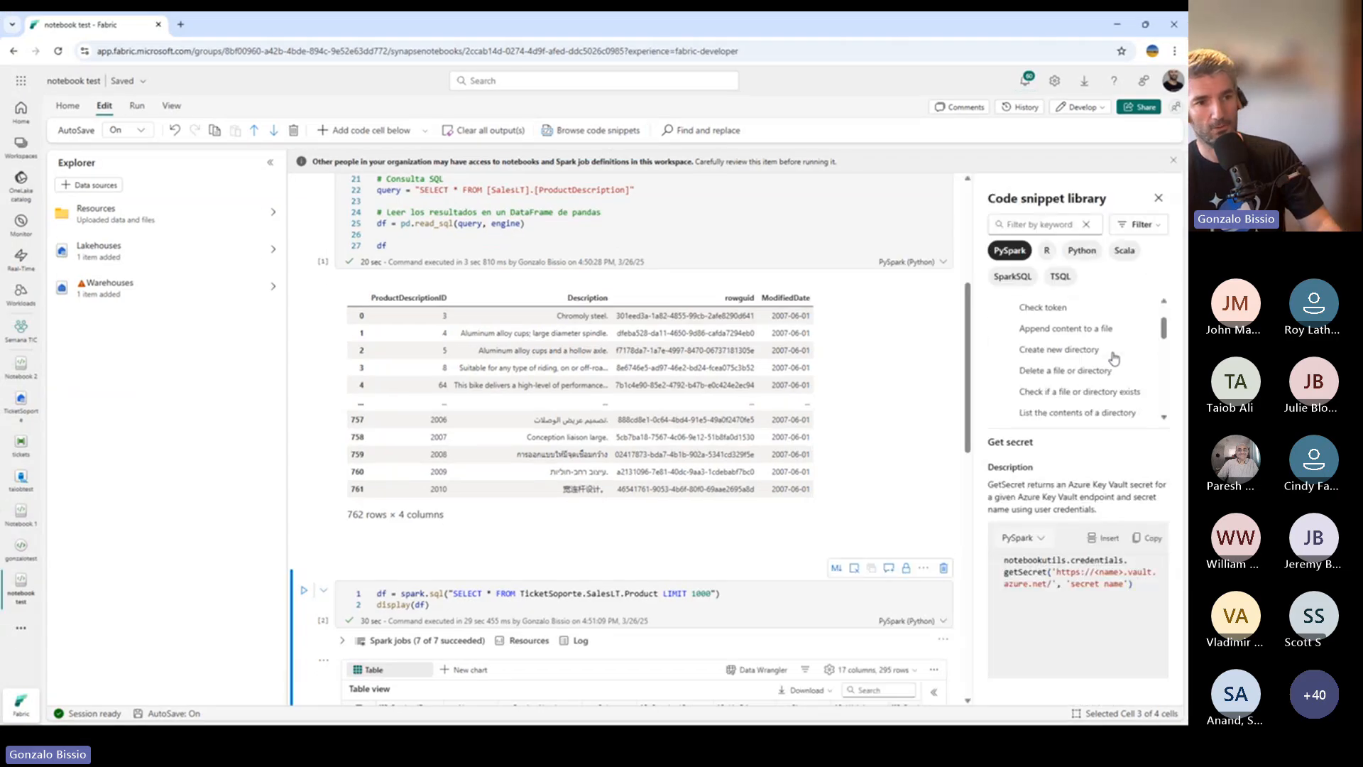
scroll(1111, 359, up, 3)
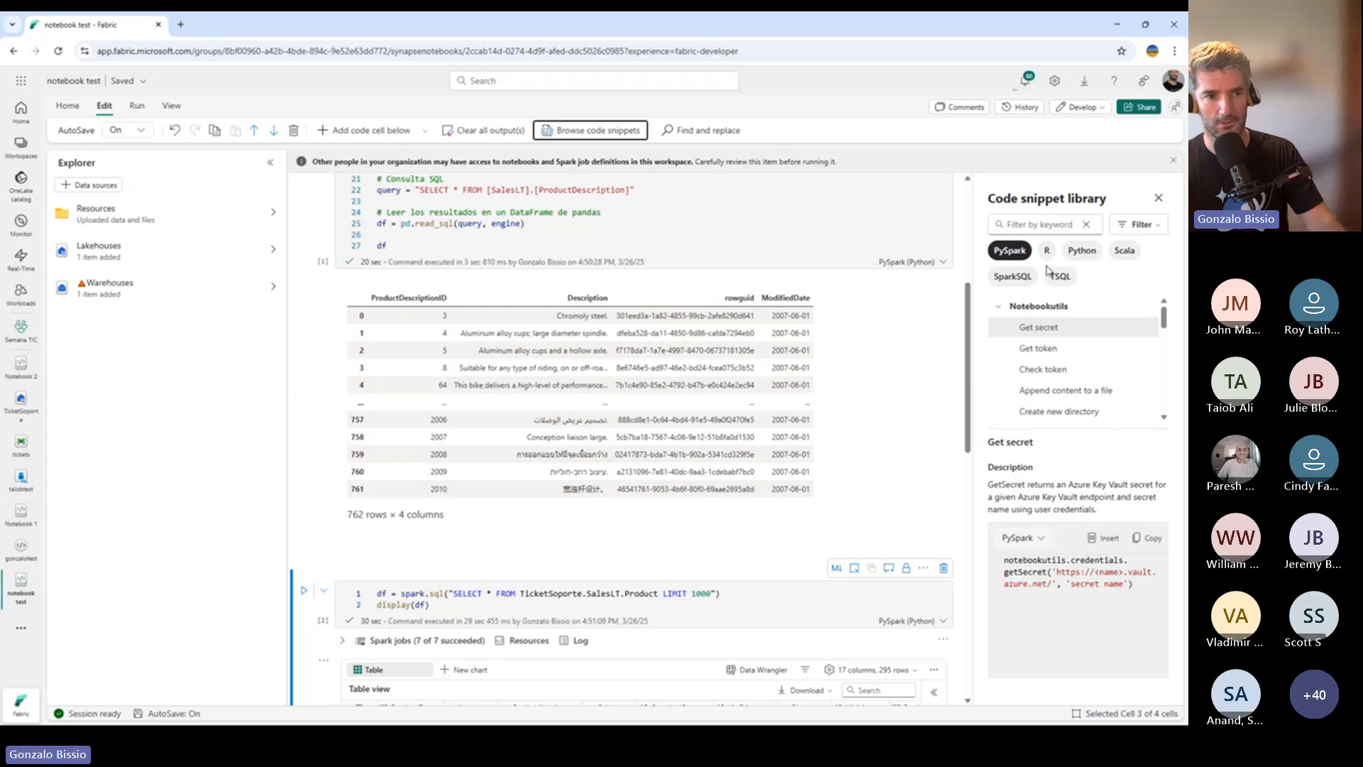
click(1022, 283)
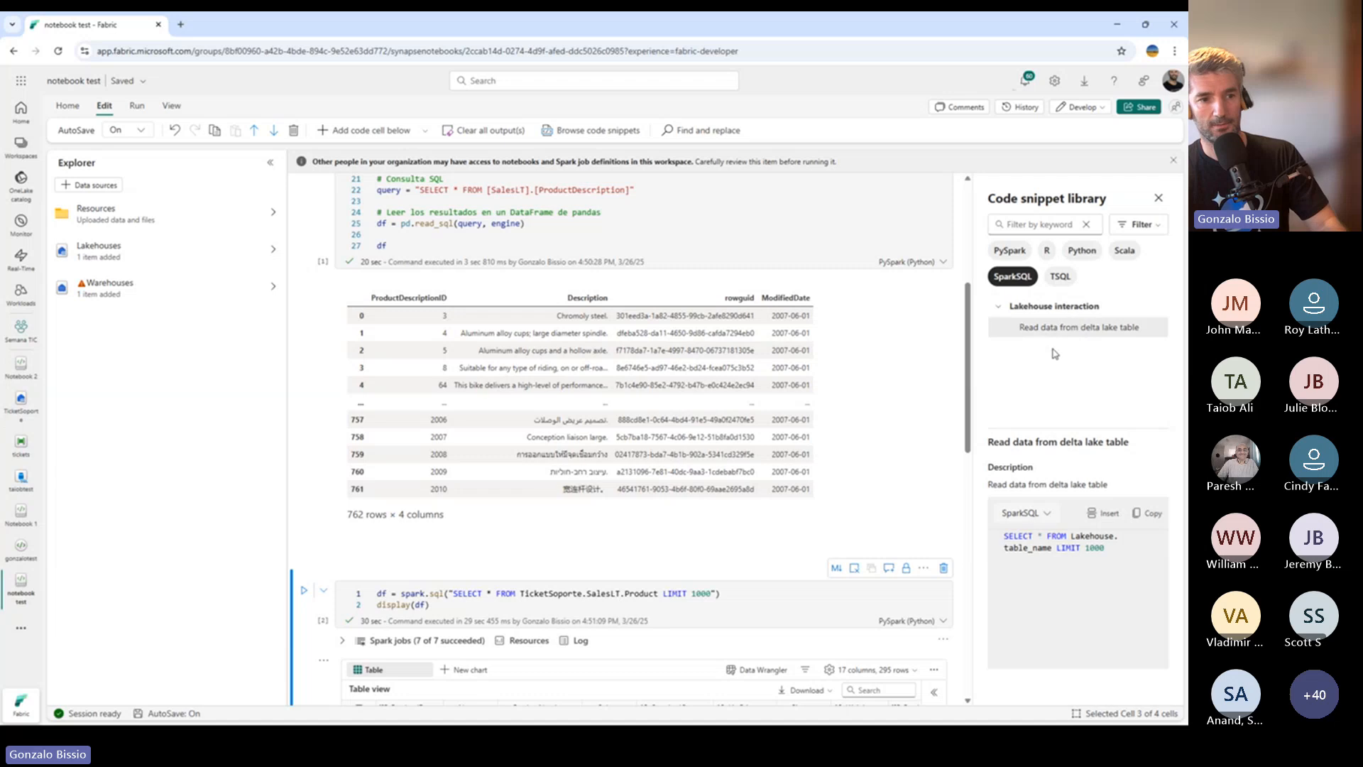
click(1092, 256)
scroll(1093, 352, down, 3)
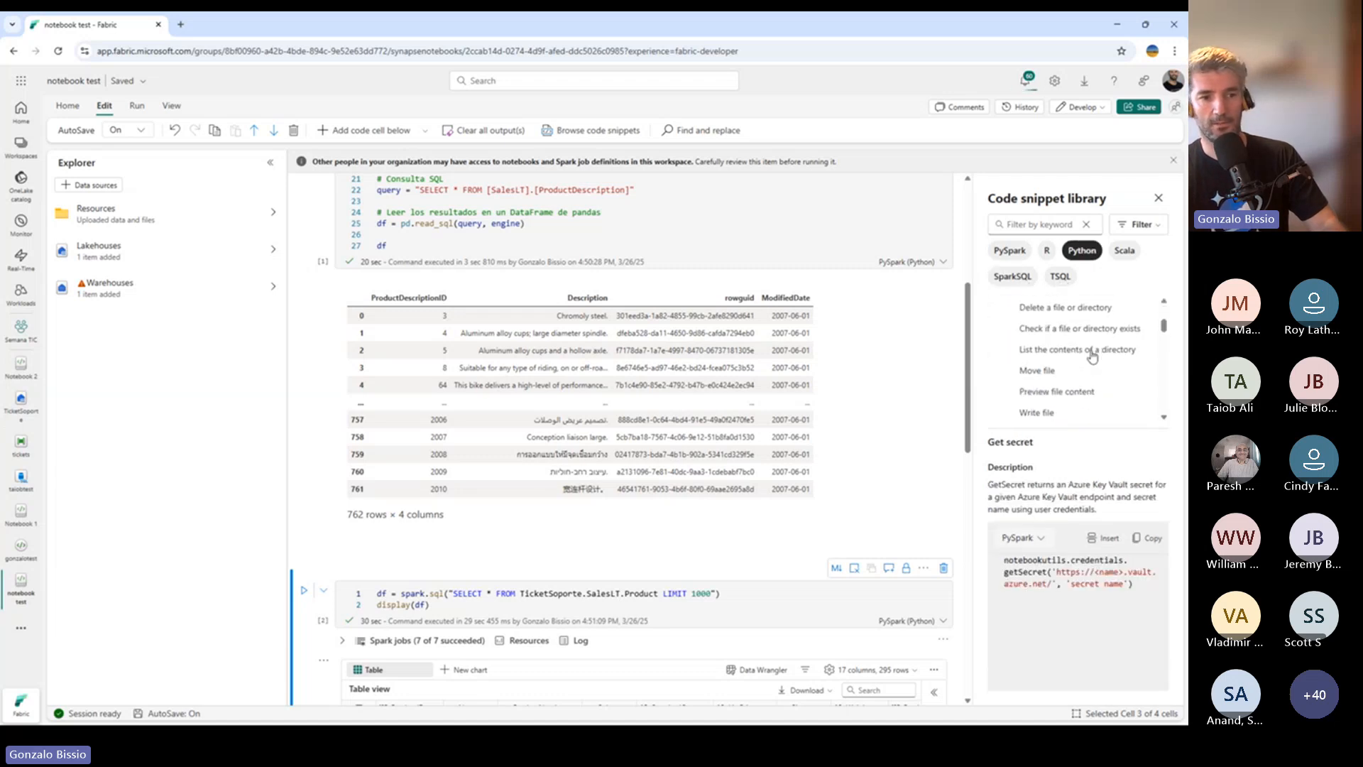
Step: Preview the Write file snippet among the Python code snippets and highlight its notebookutils.fs.put code
scroll(1091, 357, down, 1)
click(1063, 353)
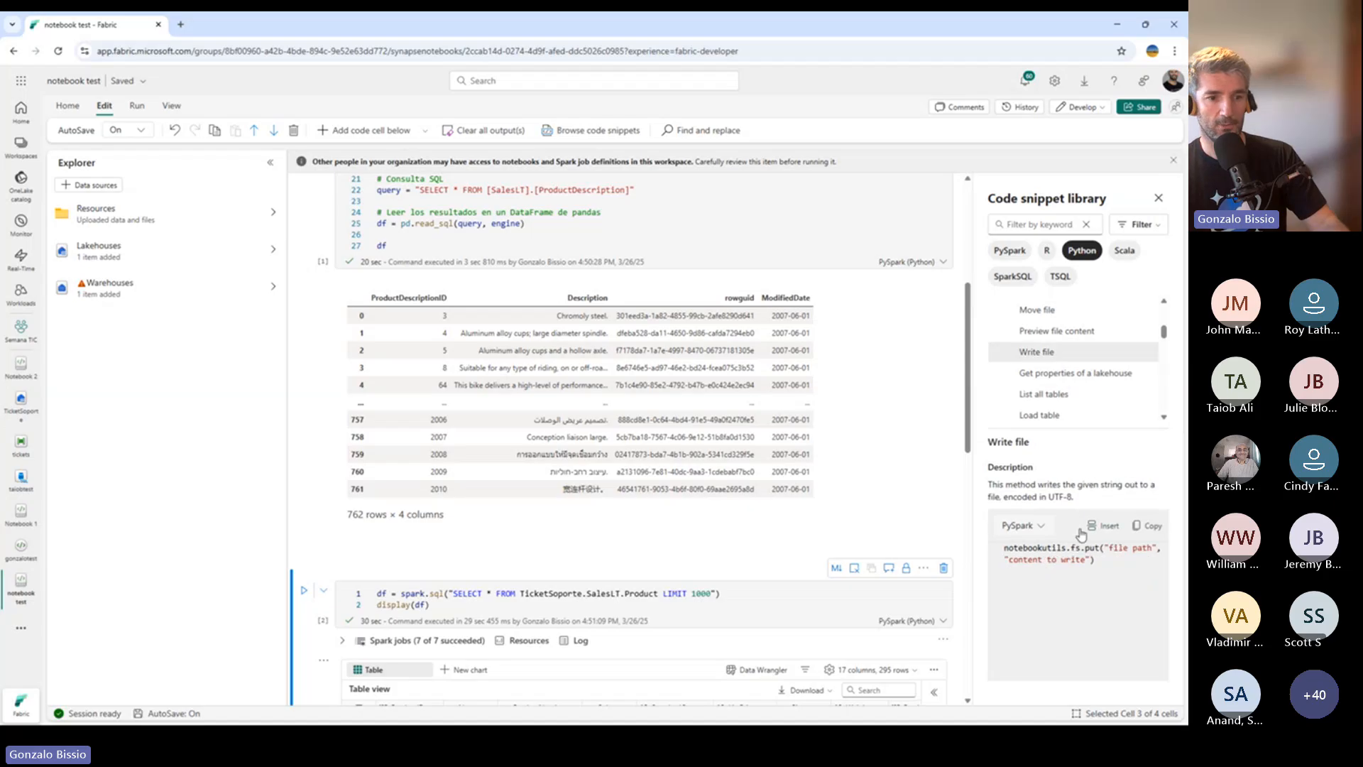
drag(1096, 563, 1004, 548)
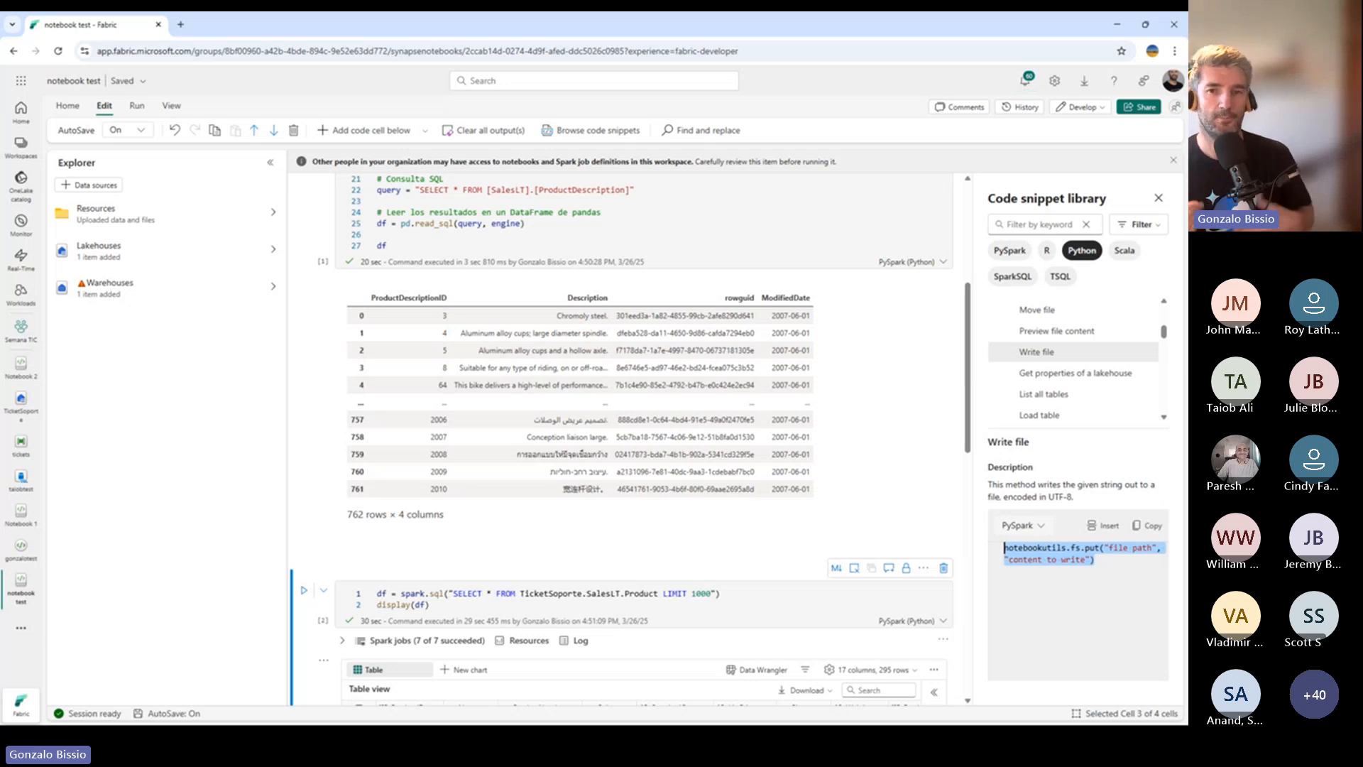
click(1005, 547)
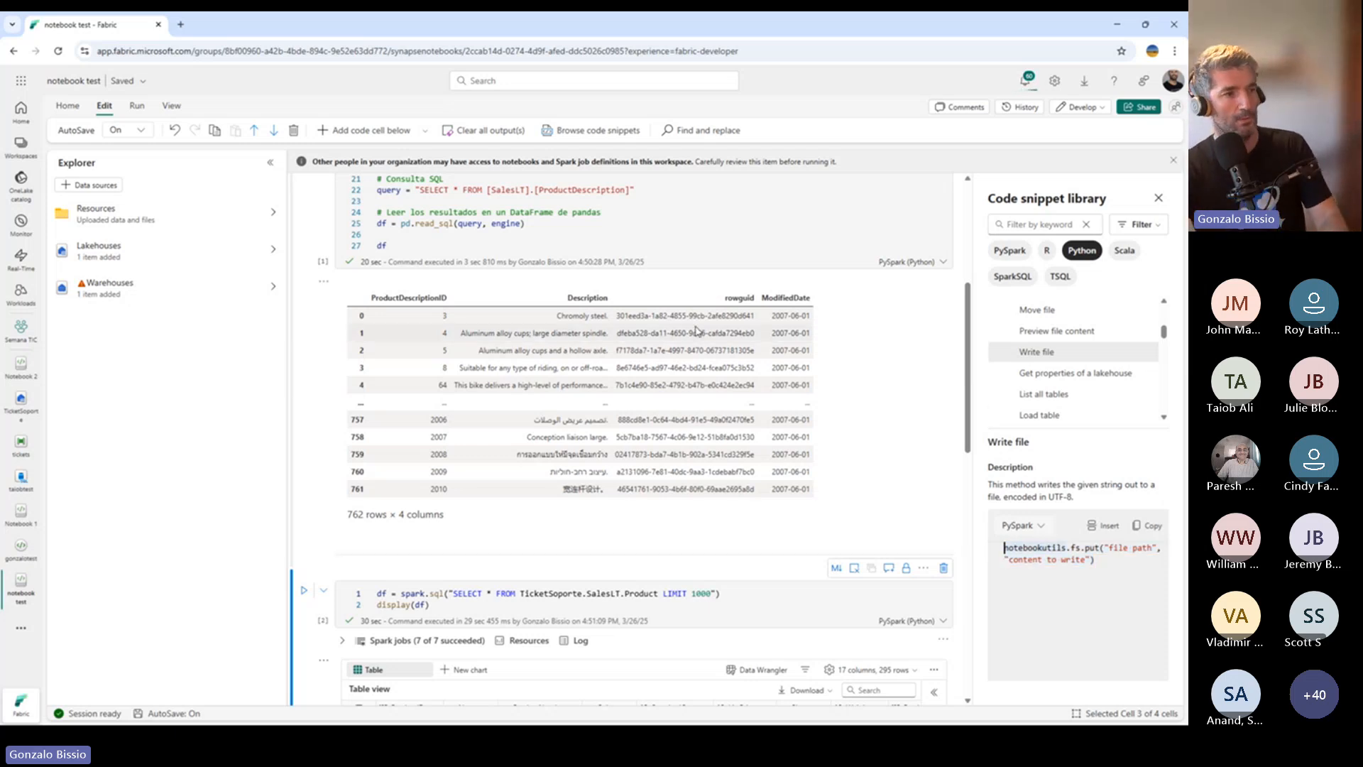
Step: Look over the product and address query results in the notebook and minimize the browser to return to the presentation
scroll(697, 327, down, 7)
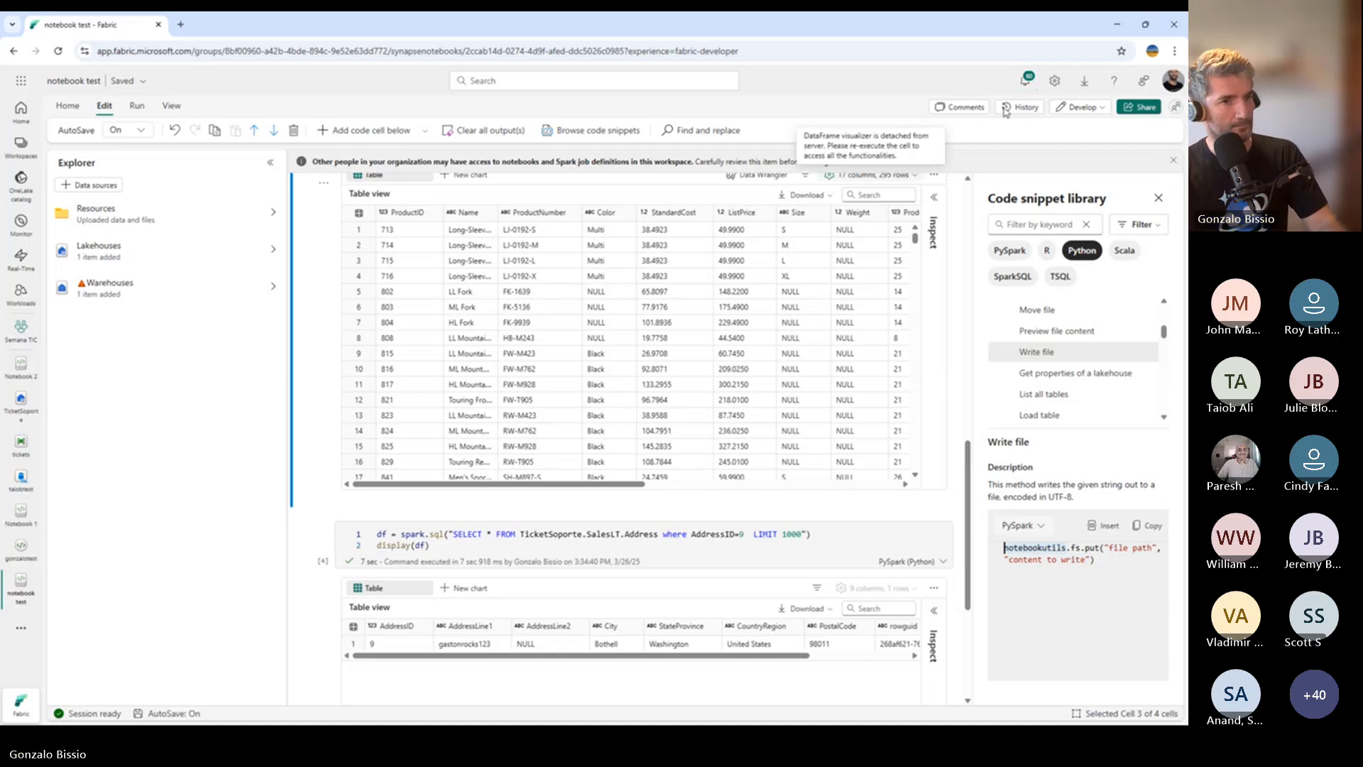
click(1117, 24)
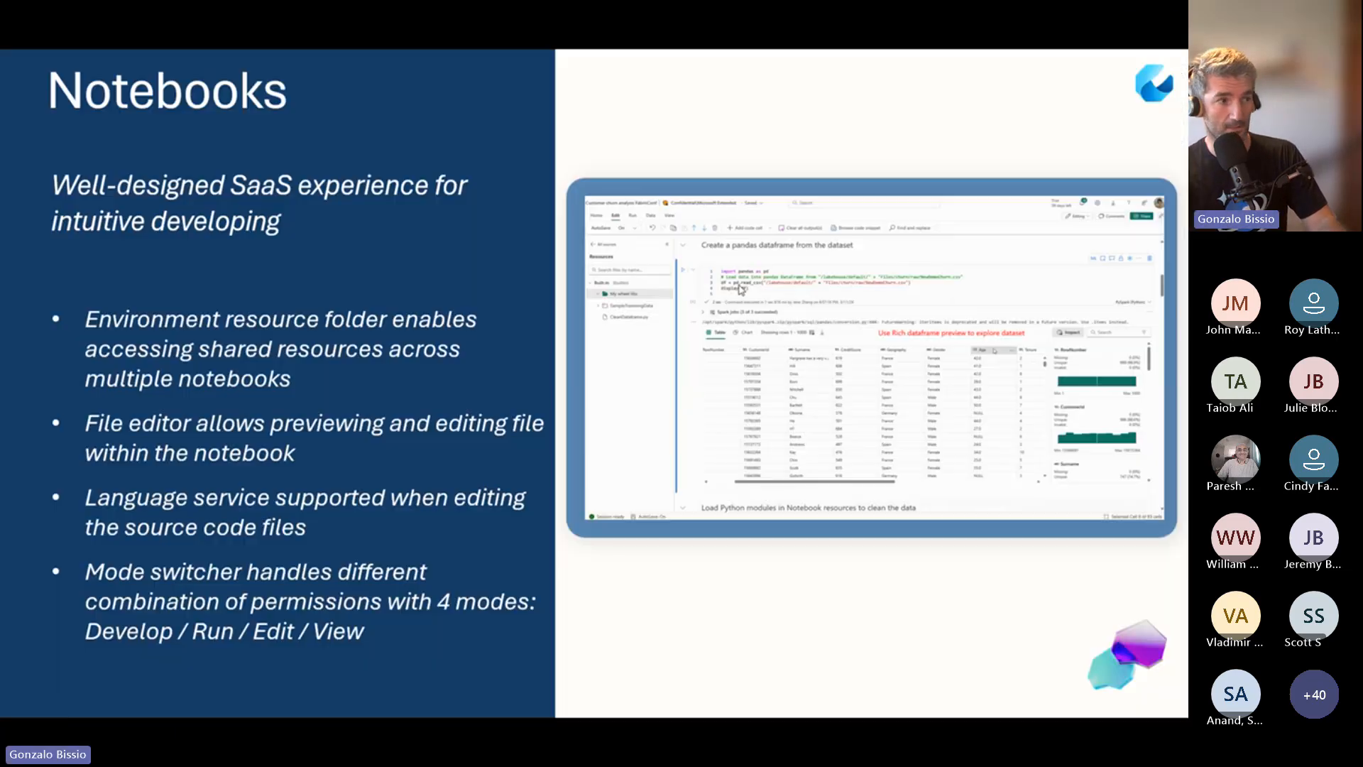
click(467, 372)
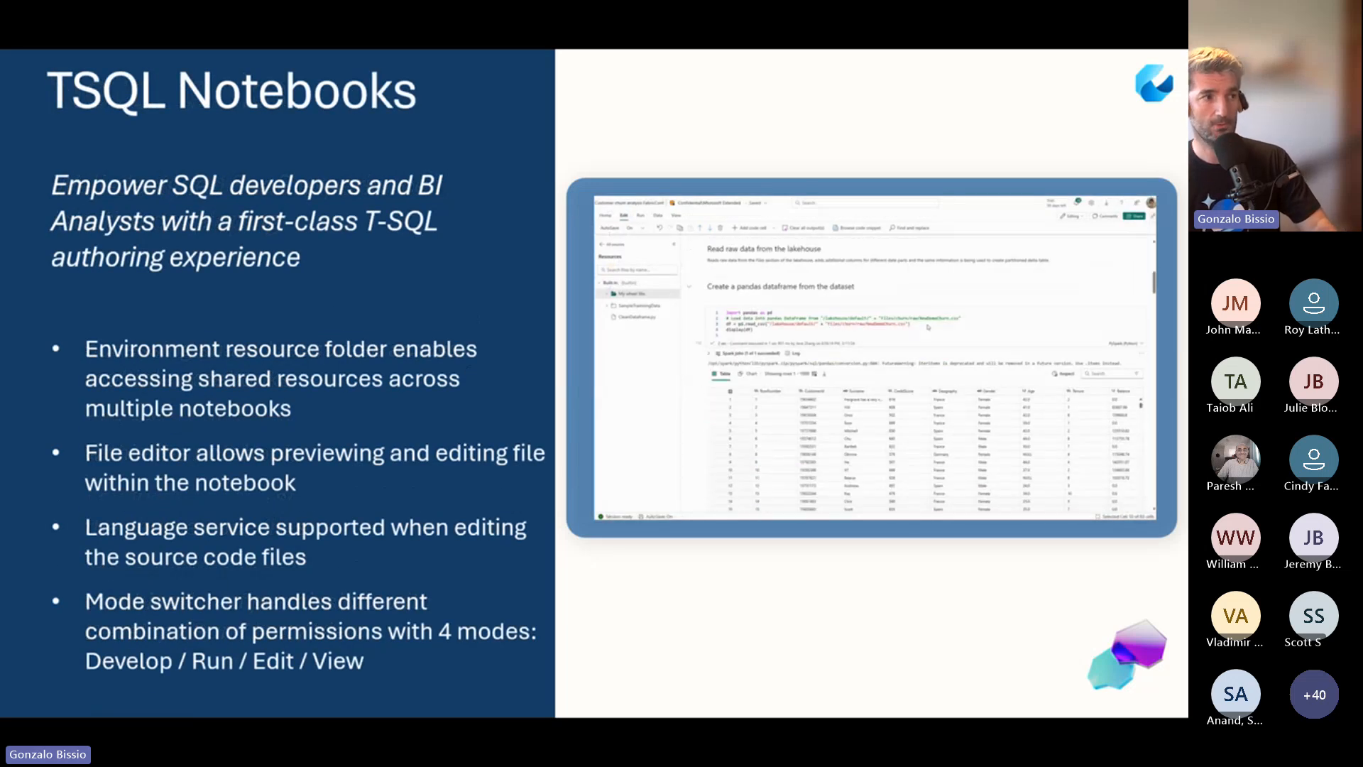